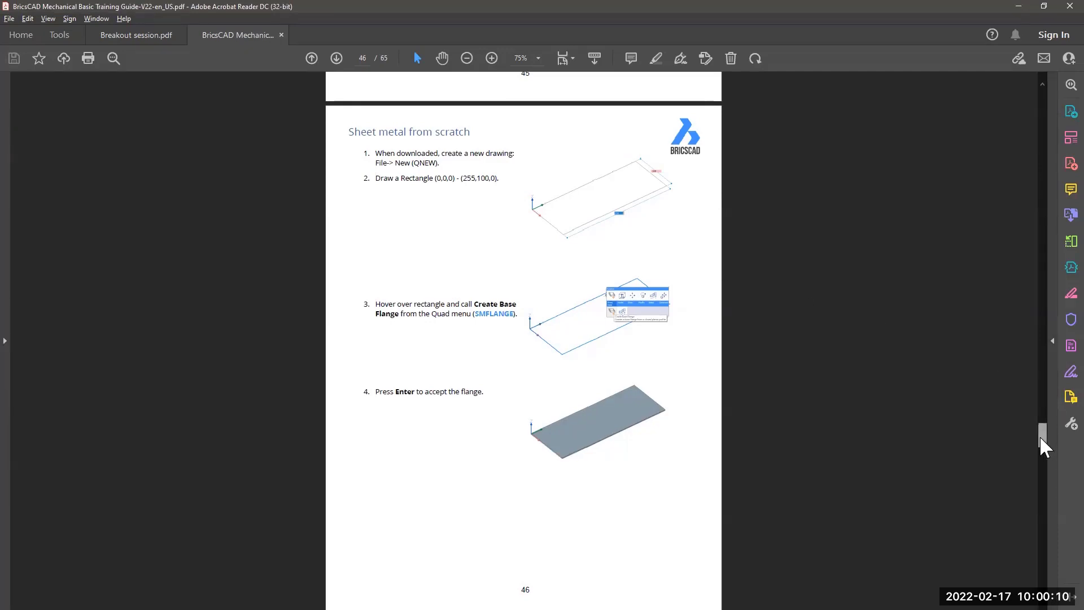
Review the sheet metal from scratch and sheet metal from solid exercises in the training guide
drag(1040, 438, 1042, 496)
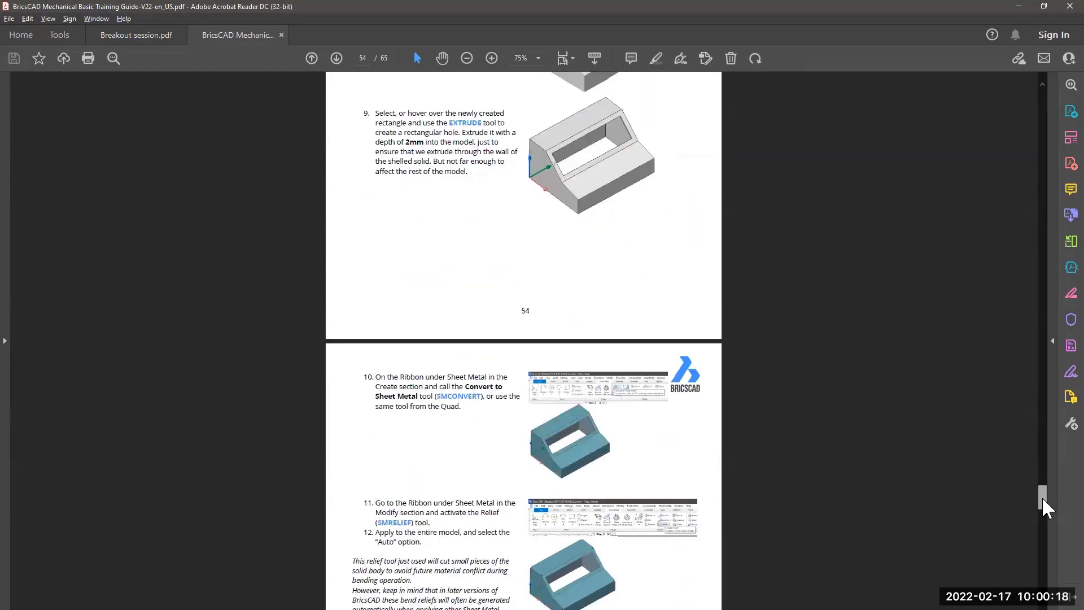
drag(1041, 496, 1041, 483)
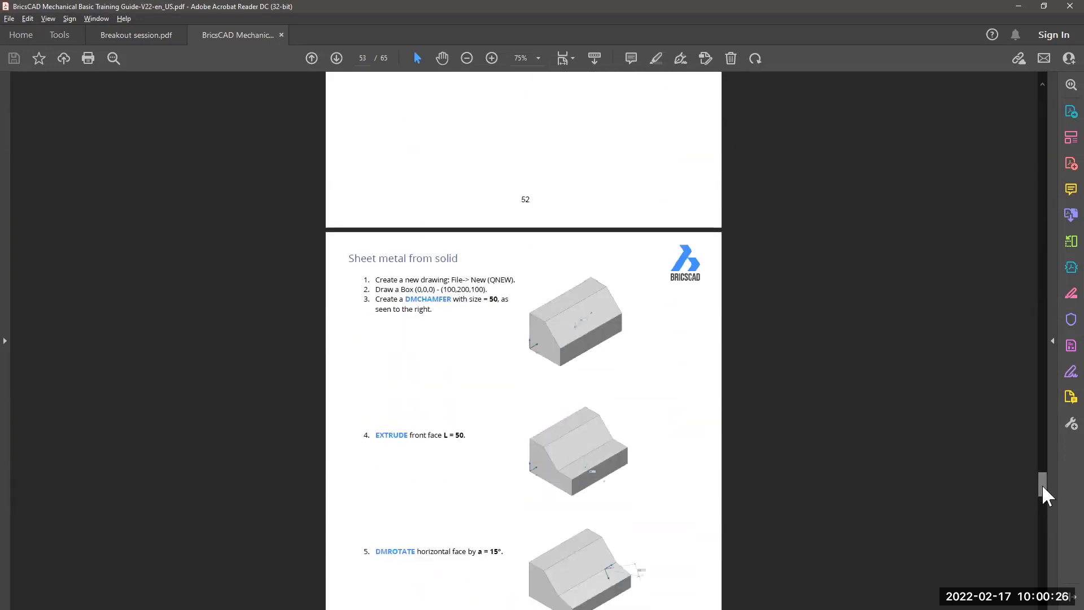
drag(1041, 483, 1031, 436)
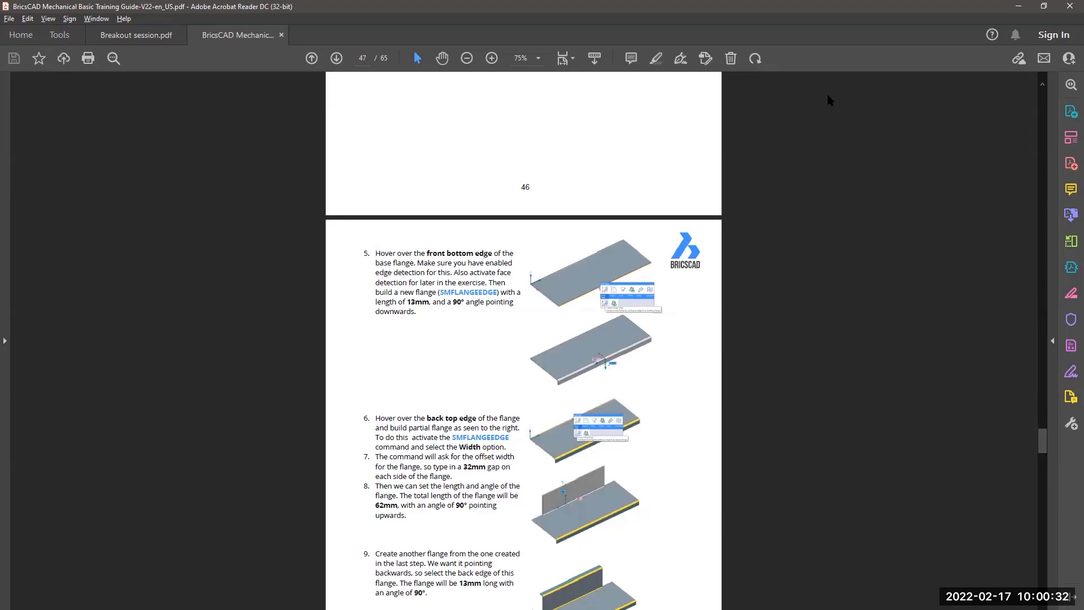
Switch to BricsCAD, create a new Mechanical-mm drawing and draw a rectangle from 0,0,0 measuring 100 mm in X by 255 mm in Y
key(alt+Tab)
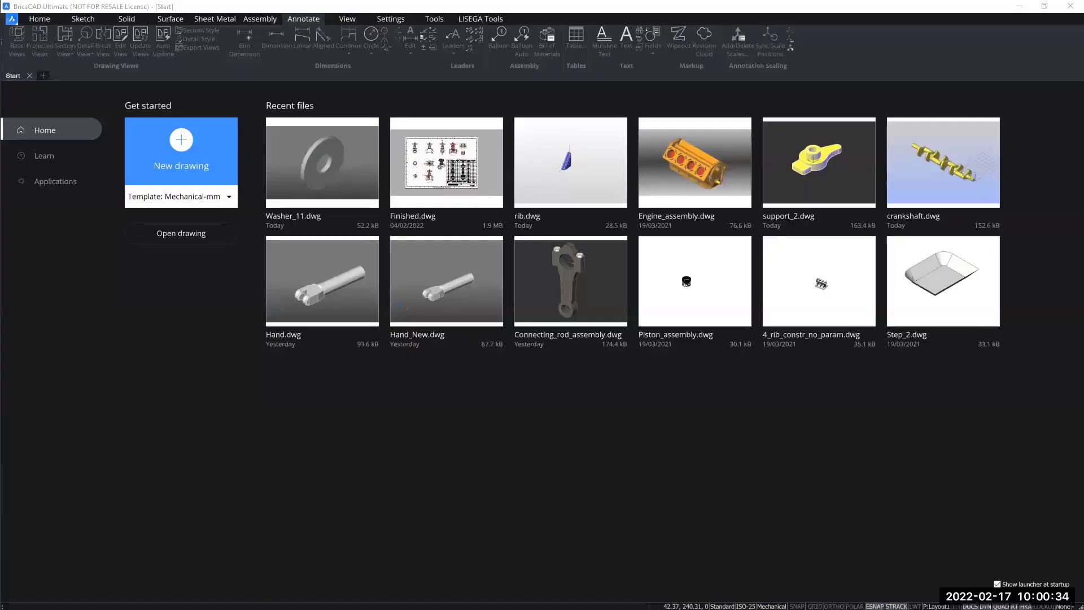
click(179, 164)
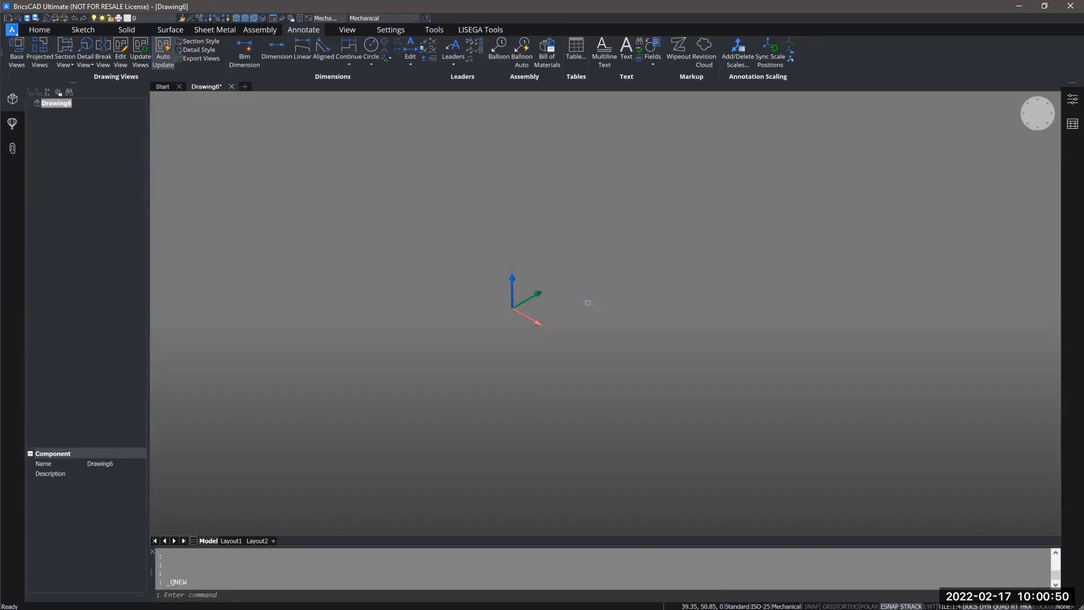
click(96, 31)
click(97, 45)
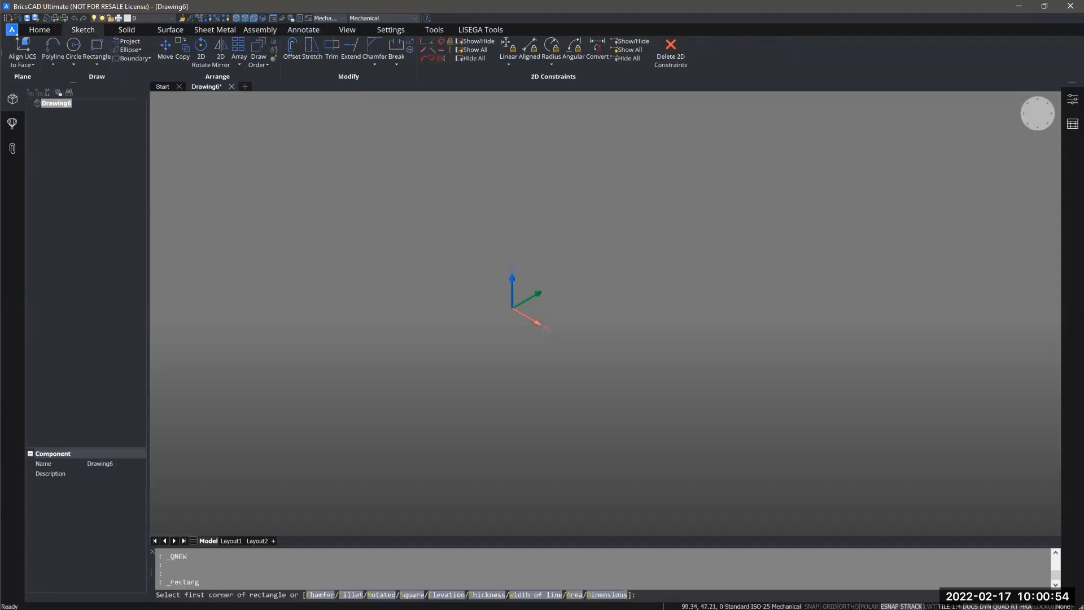
text(0,0,0)
key(Return)
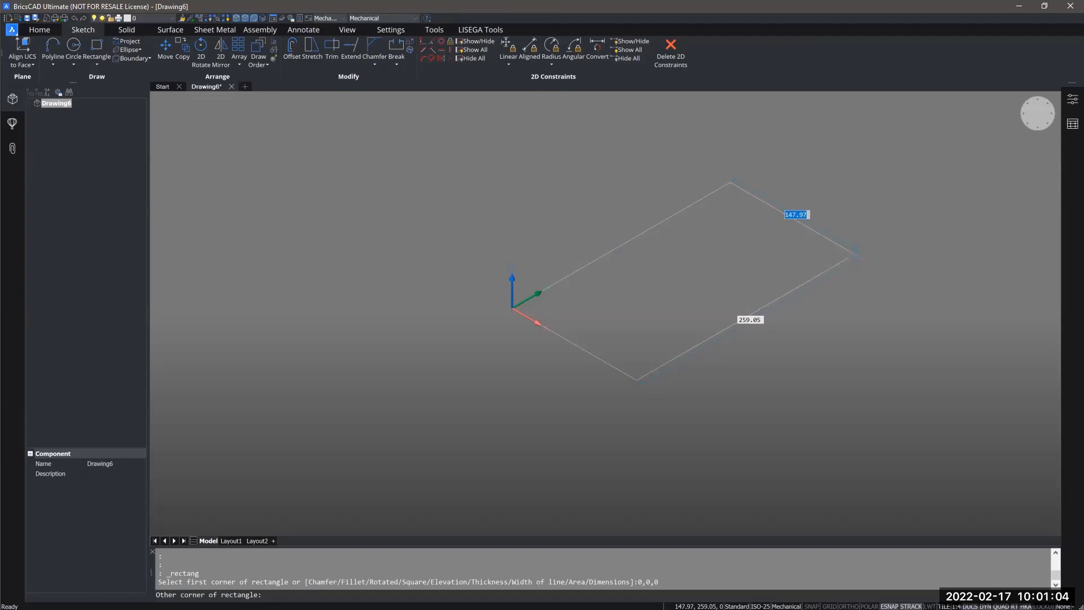
text(100)
key(Tab)
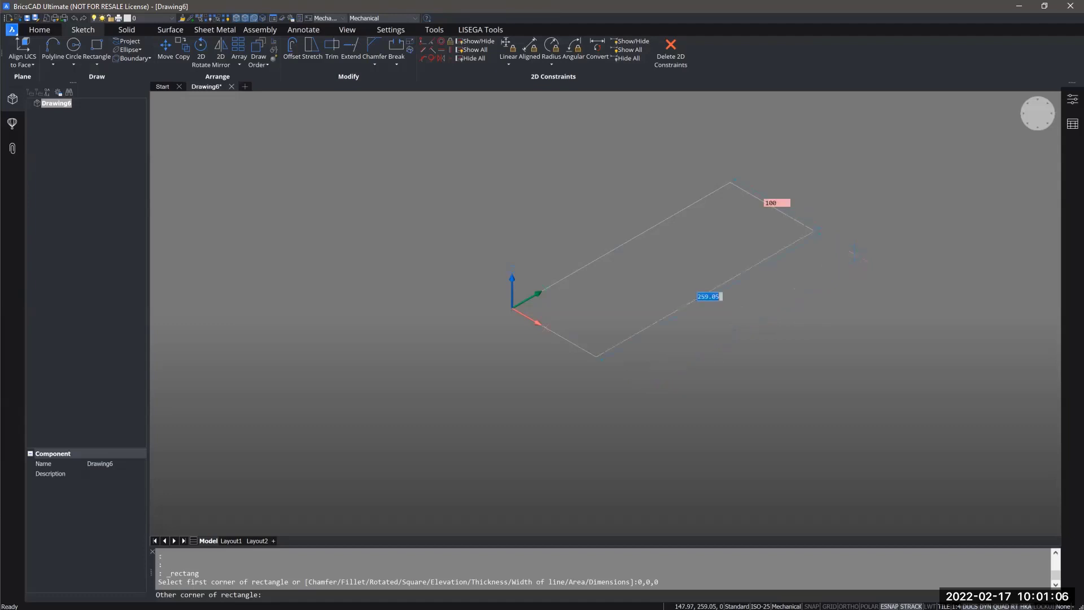
text(255)
key(Return)
Create a sheet metal base flange from the rectangle, accepting the default thickness direction
middle_drag(810, 284, 778, 294)
shift+middle_drag(650, 237, 631, 217)
scroll(632, 200, up, 2)
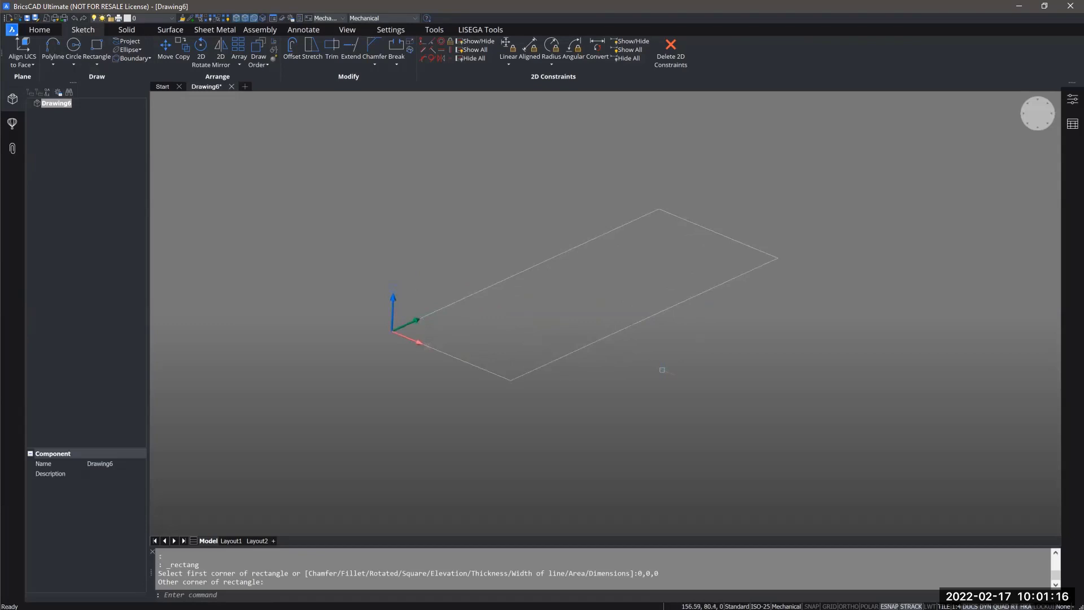
click(210, 31)
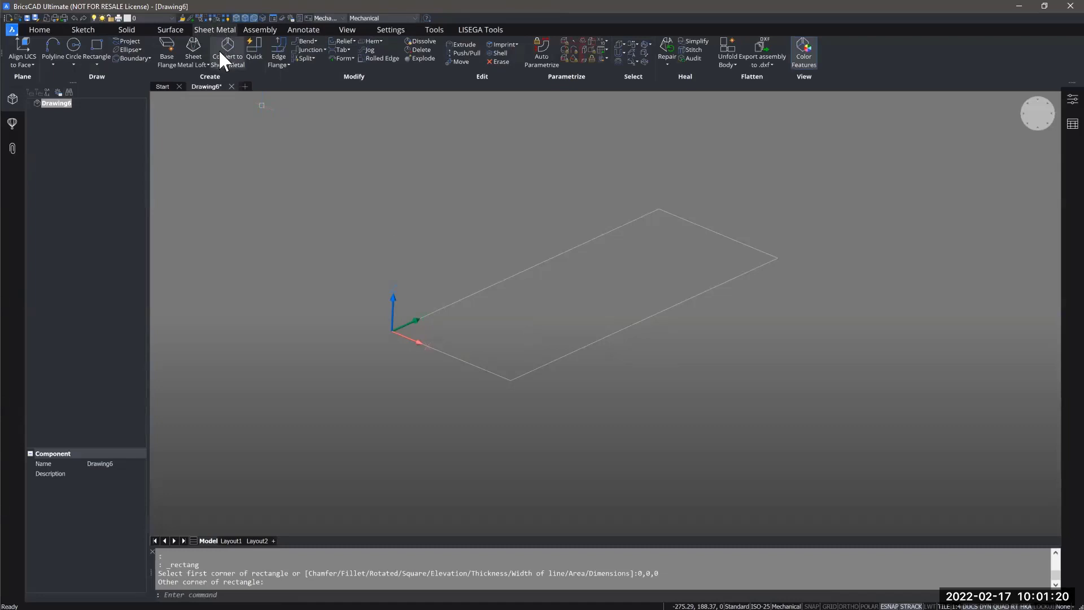
click(168, 50)
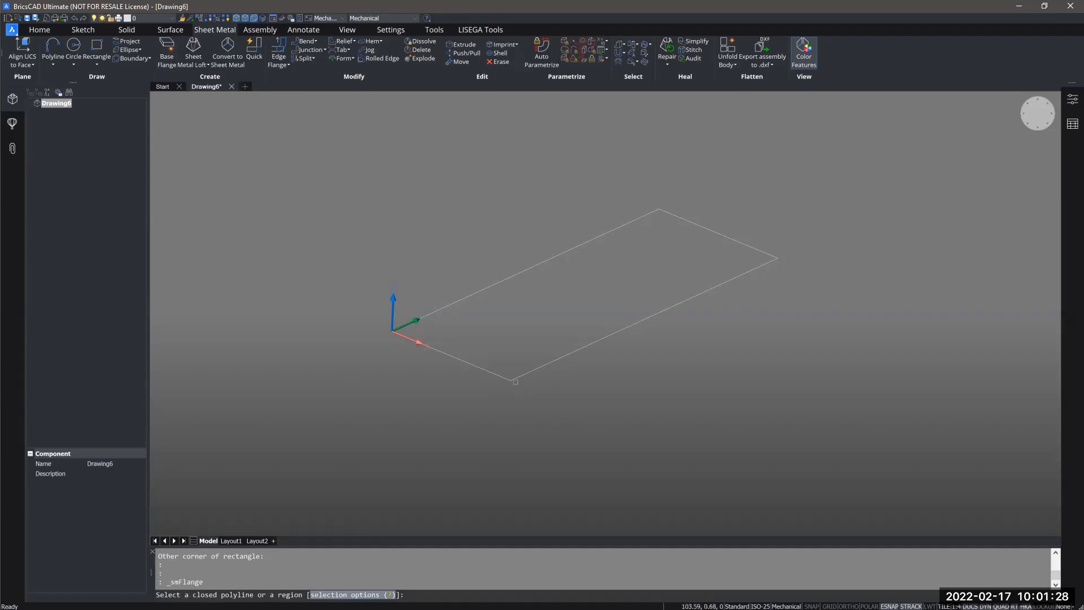
click(512, 380)
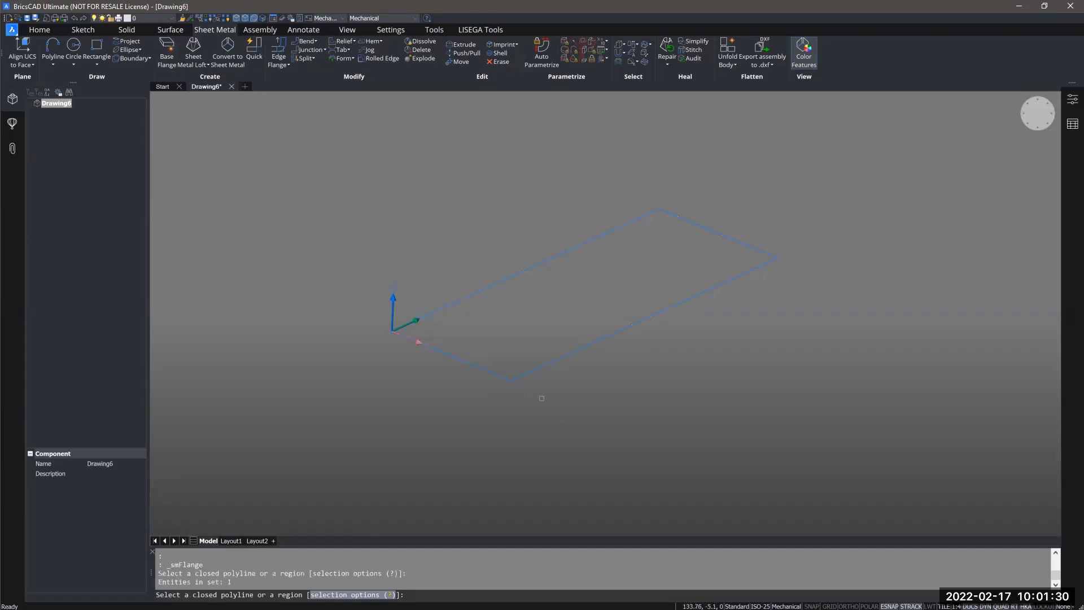
key(Return)
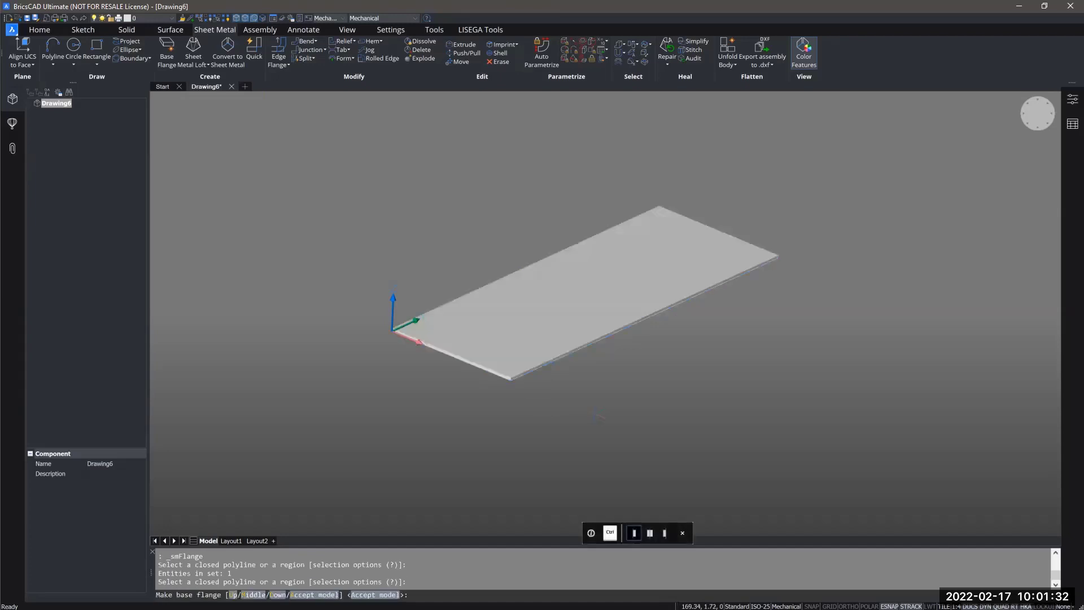
scroll(510, 398, up, 5)
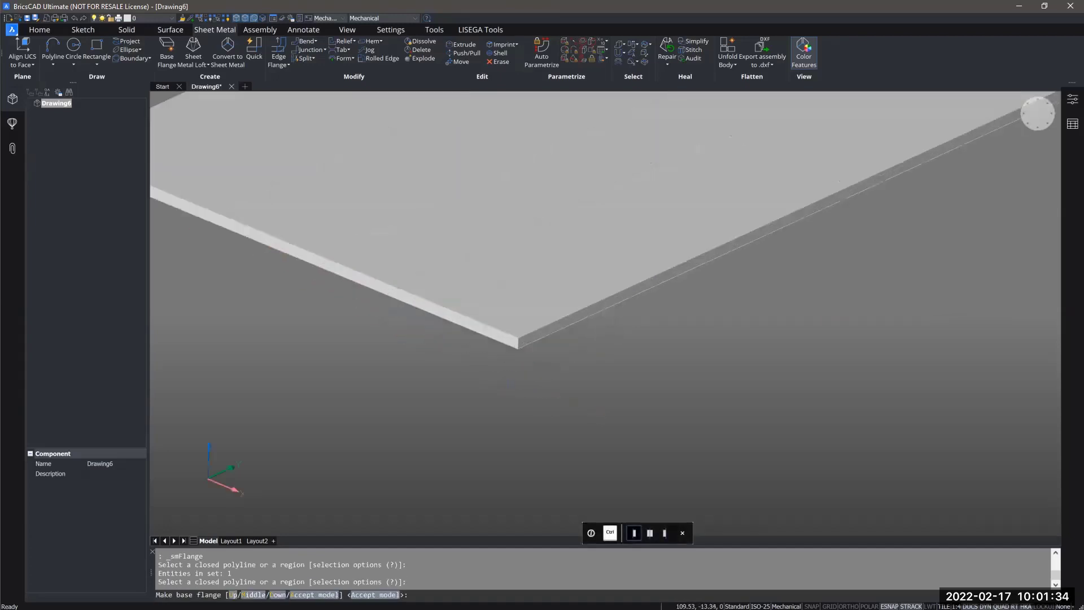
shift+middle_drag(510, 398, 564, 430)
scroll(550, 387, down, 3)
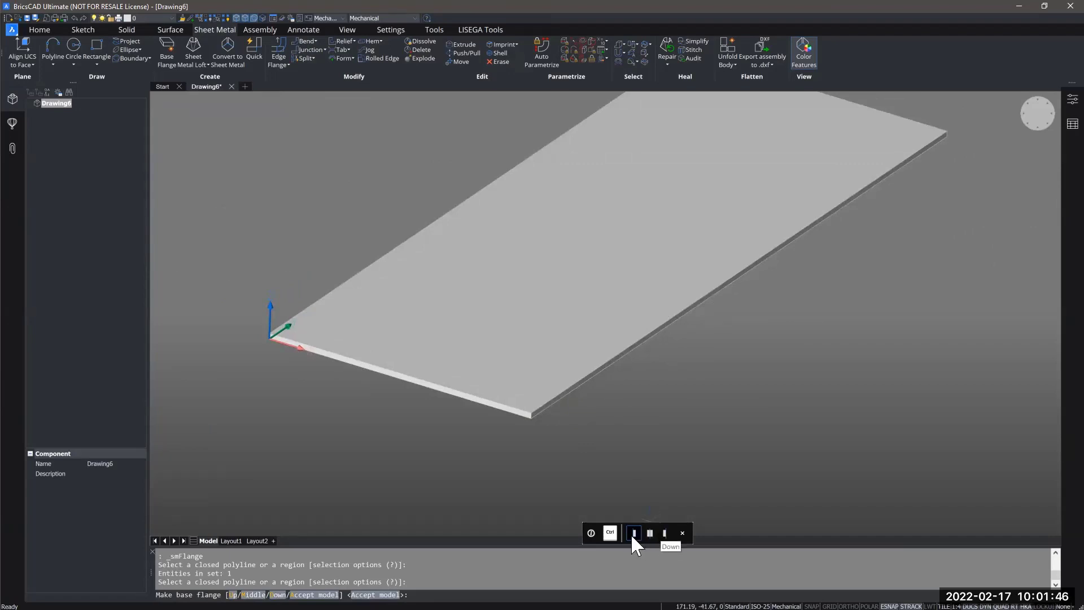
shift+drag(584, 490, 583, 486)
shift+middle_drag(584, 486, 628, 435)
scroll(317, 324, up, 3)
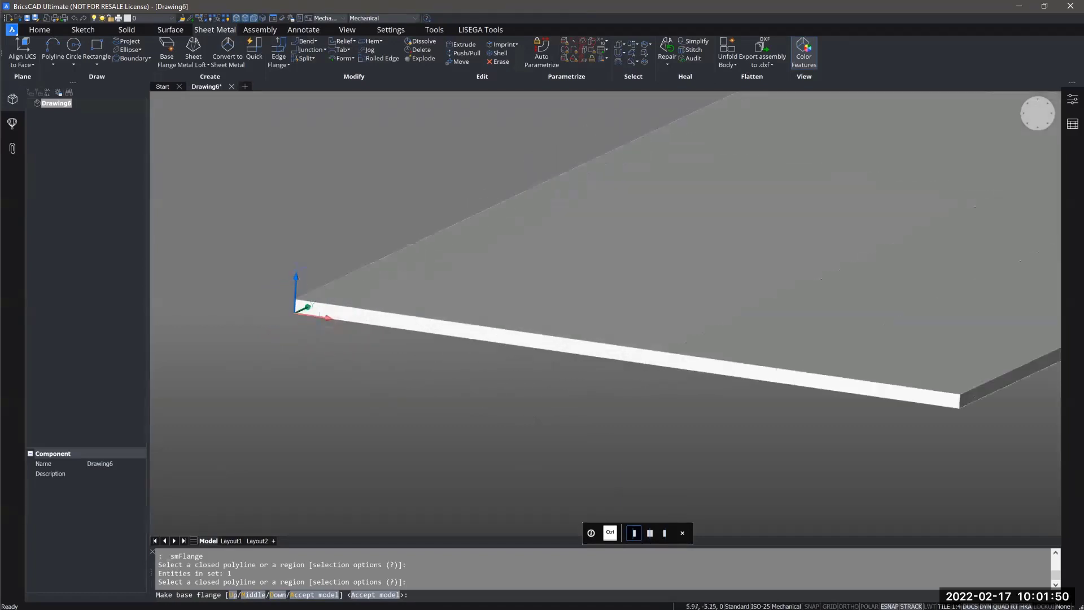
shift+middle_drag(317, 326, 340, 351)
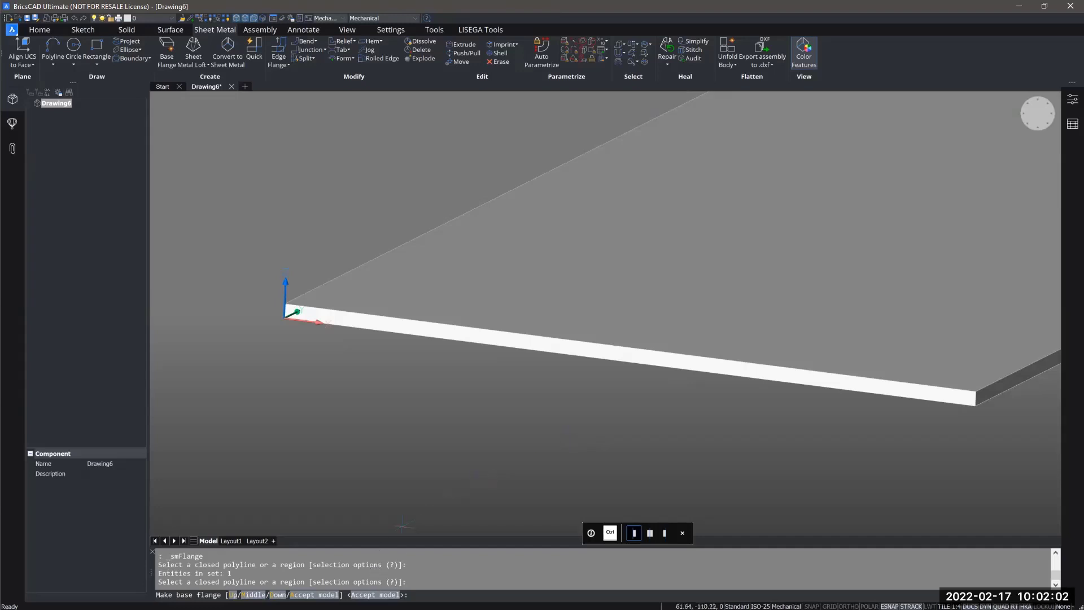
key(Return)
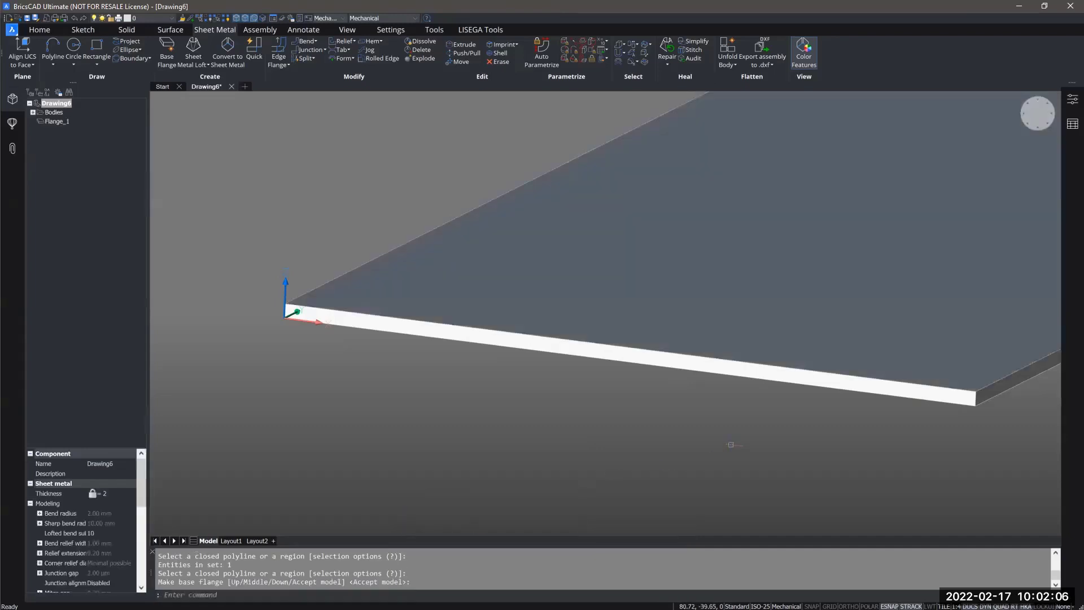
Examine the base flange from several angles and inspect the properties of its flange feature
scroll(716, 449, down, 4)
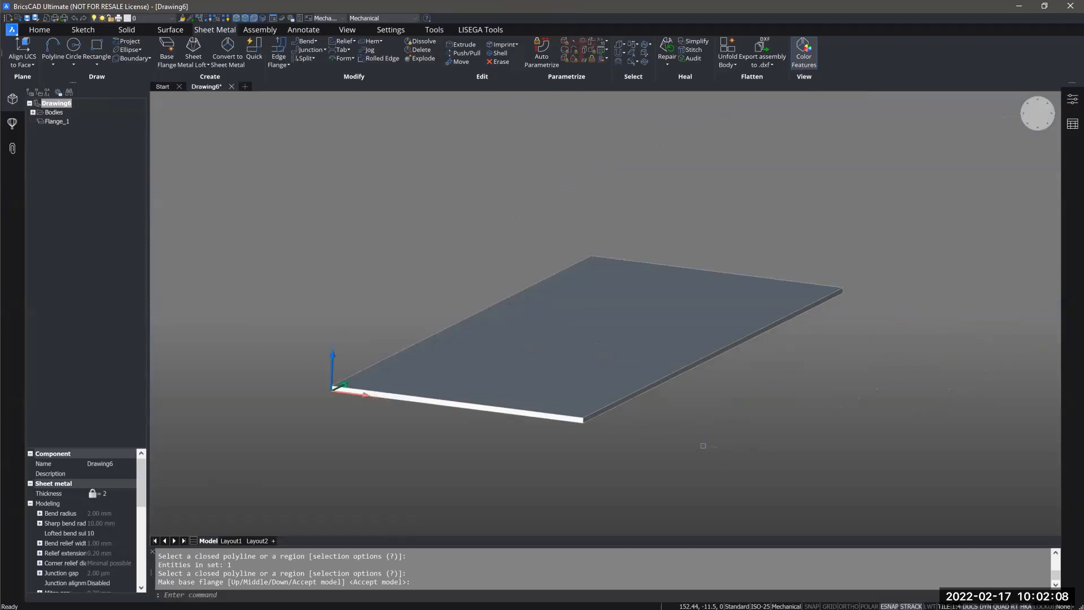
shift+middle_drag(703, 446, 615, 434)
shift+middle_drag(460, 322, 455, 218)
shift+middle_drag(460, 390, 468, 456)
shift+middle_drag(755, 469, 770, 460)
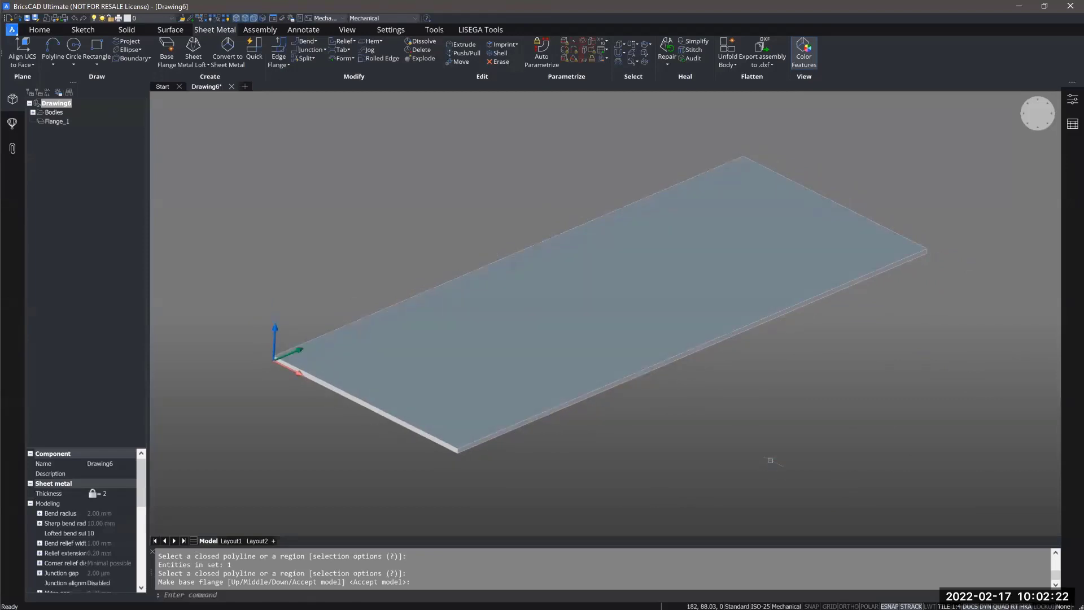
click(57, 121)
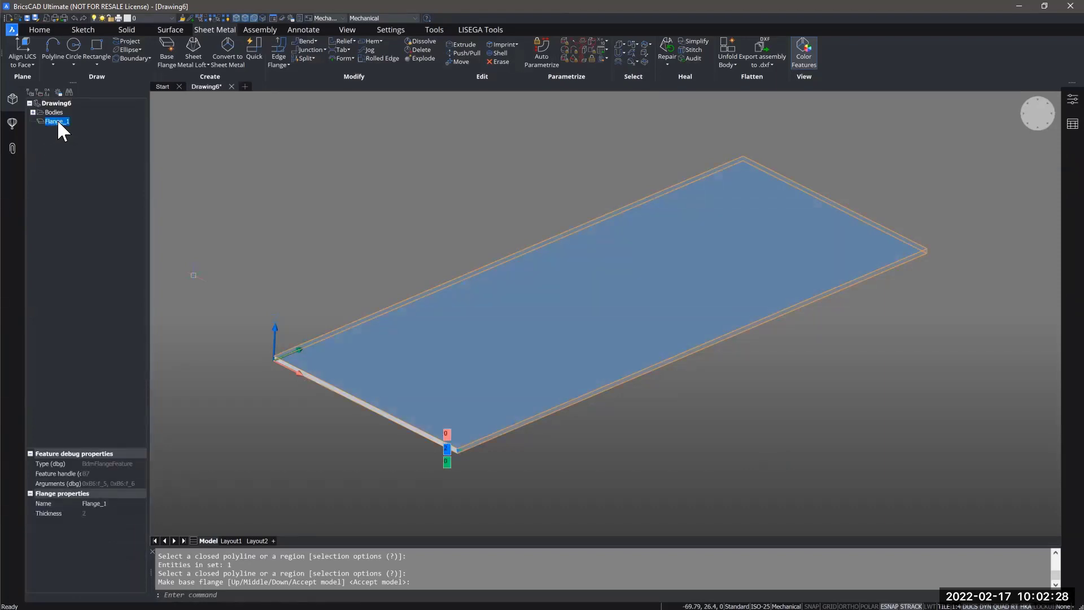
key(Escape)
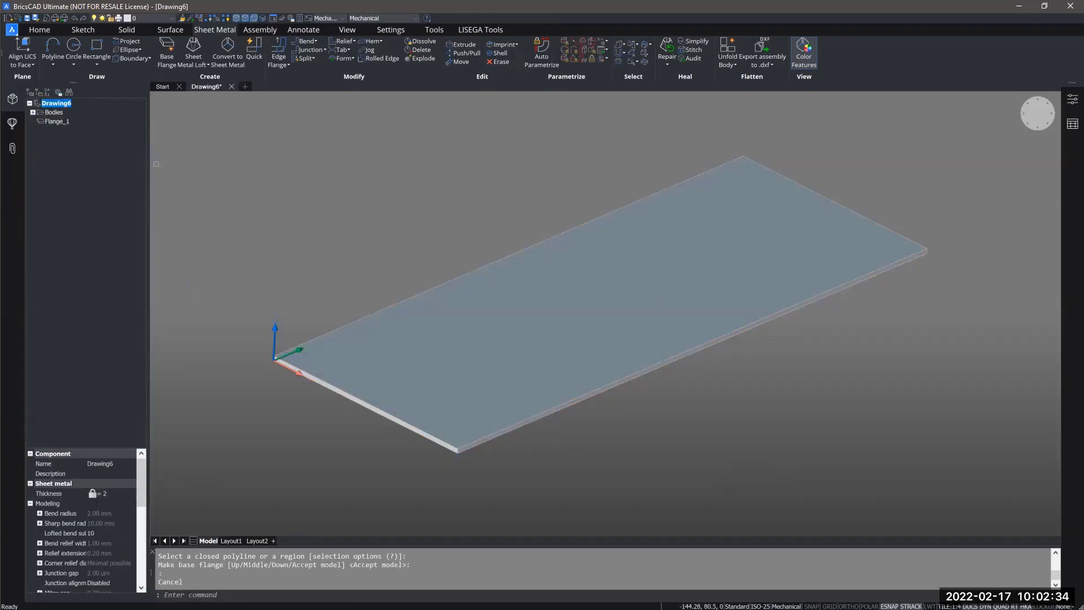
Widen the mechanical browser and review the drawing's sheet metal modeling and unfolding parameters
drag(165, 177, 193, 177)
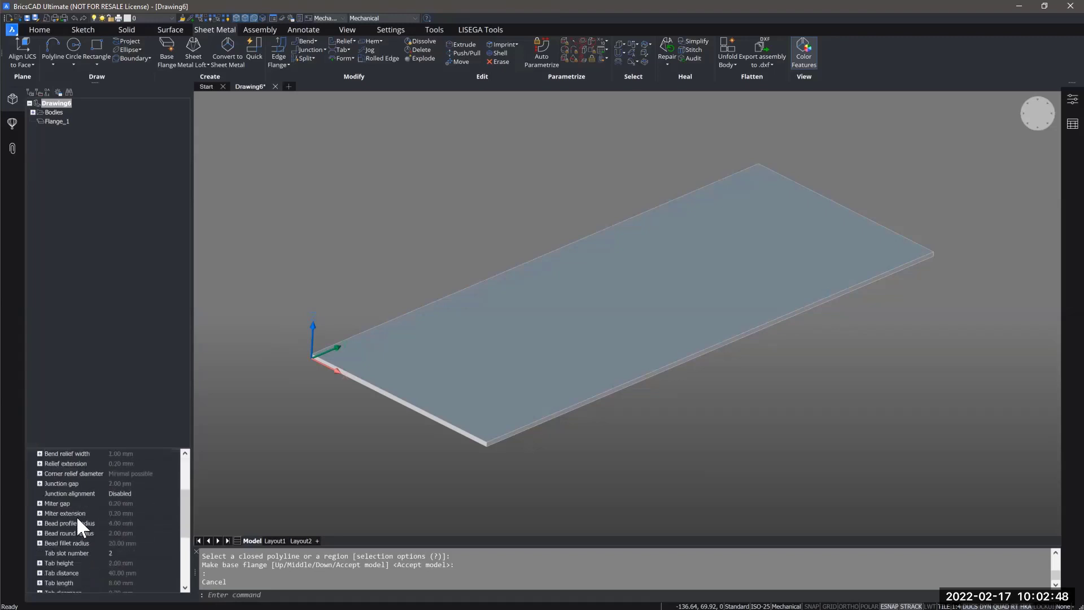
scroll(107, 561, down, 2)
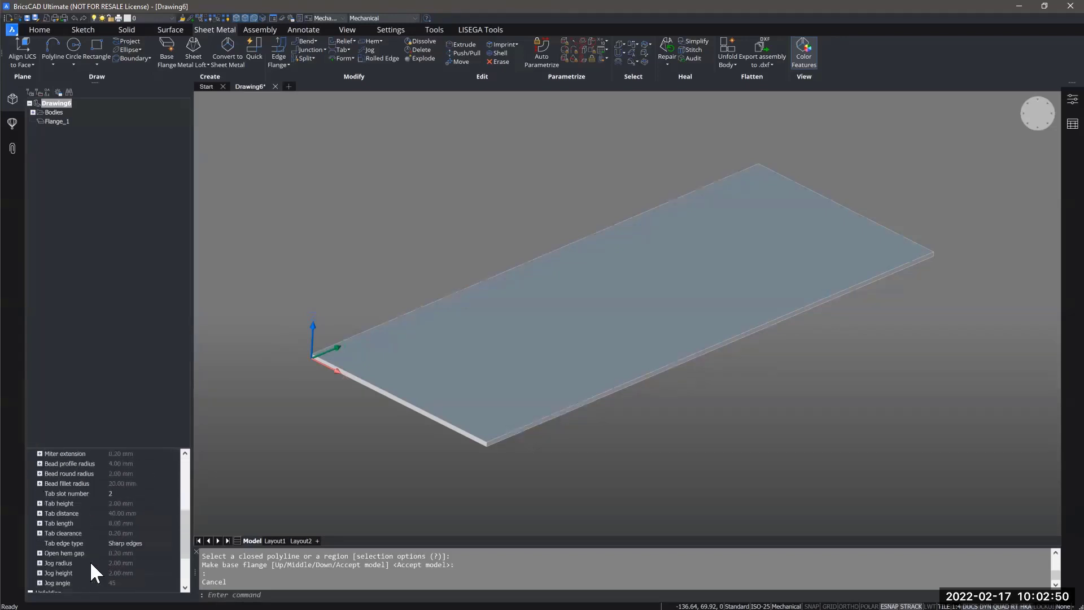
scroll(81, 561, down, 2)
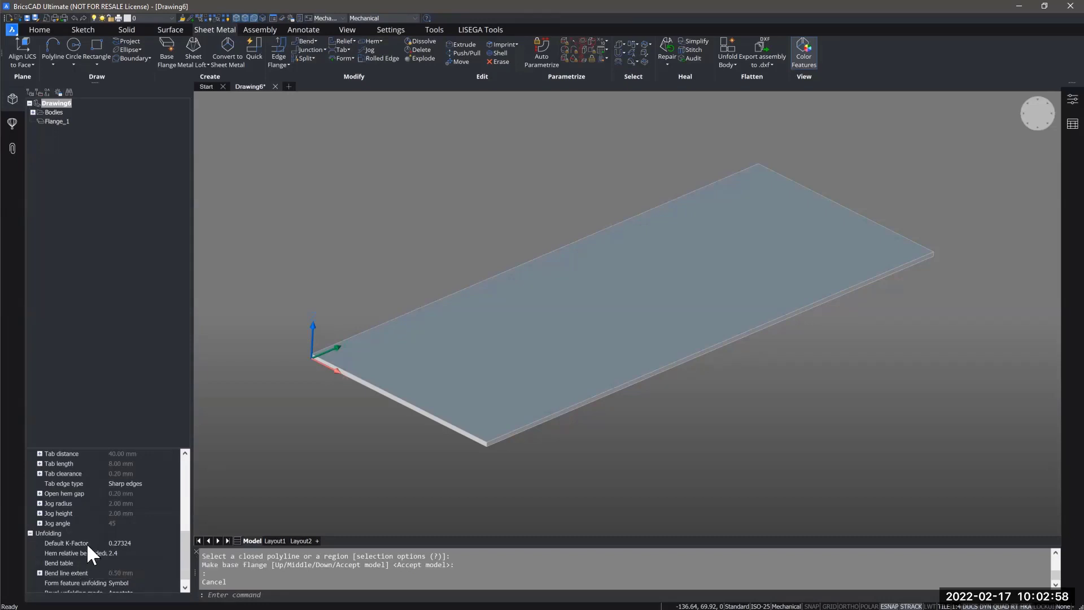
scroll(97, 534, up, 10)
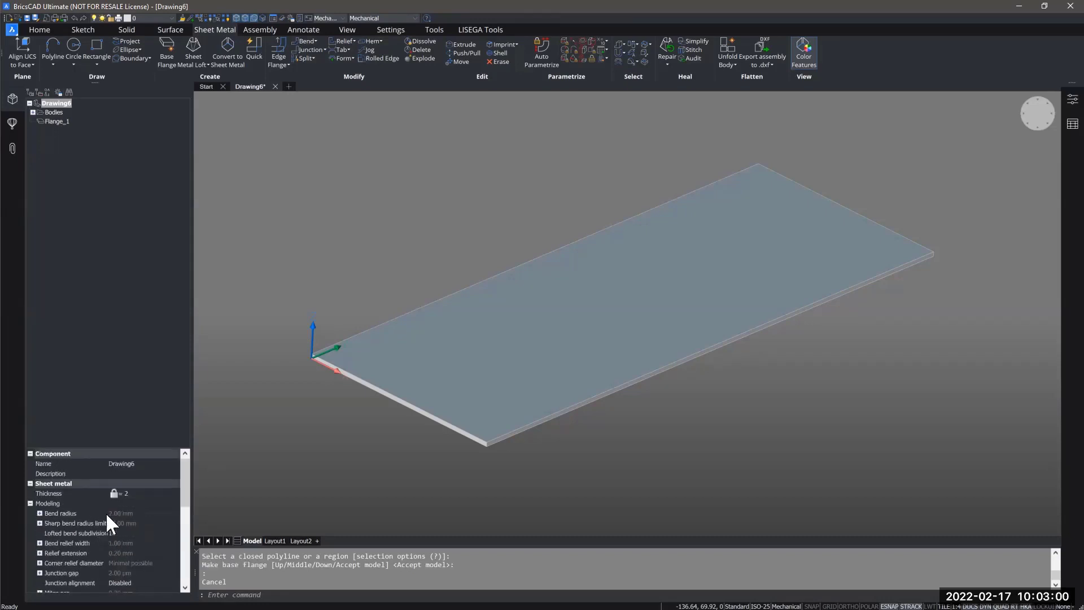
middle_drag(295, 341, 296, 337)
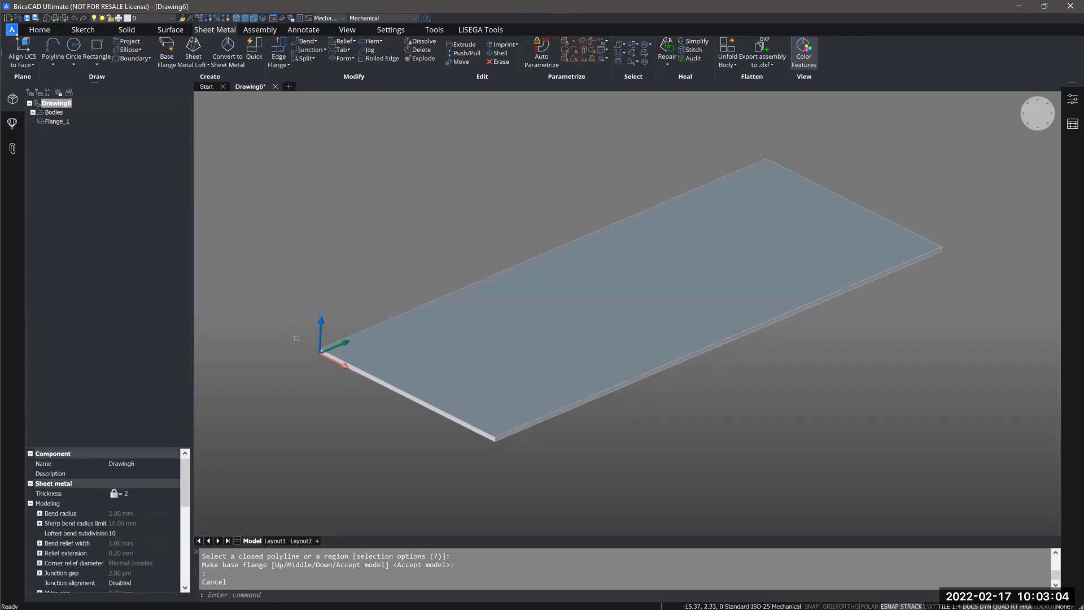
Open the program settings and examine the sheet metal initial parameters for thickness, bend features and unfolding
text(SETTINGS)
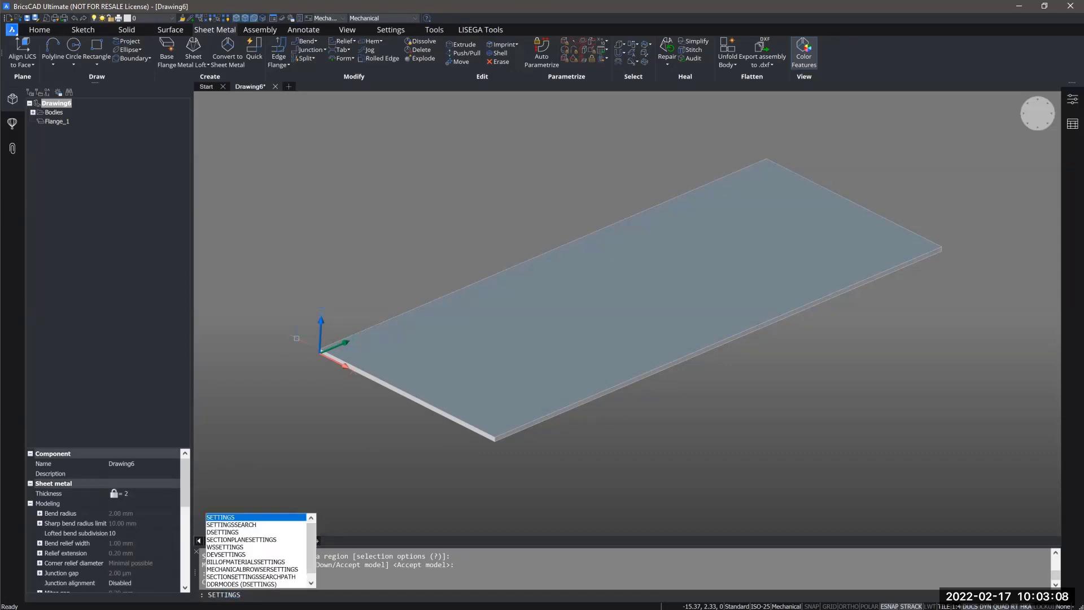
key(Return)
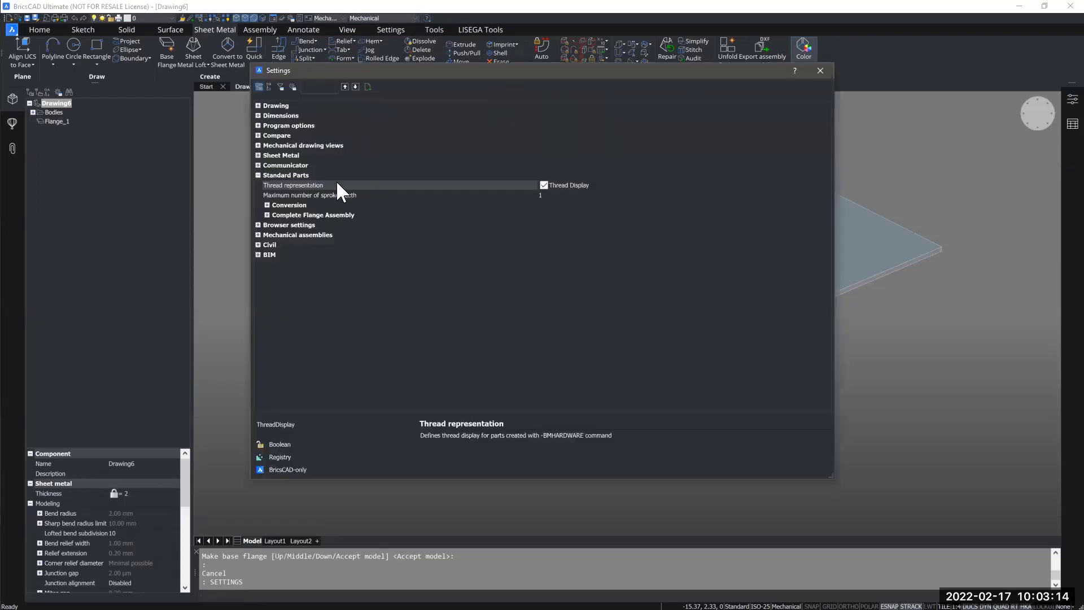
click(258, 155)
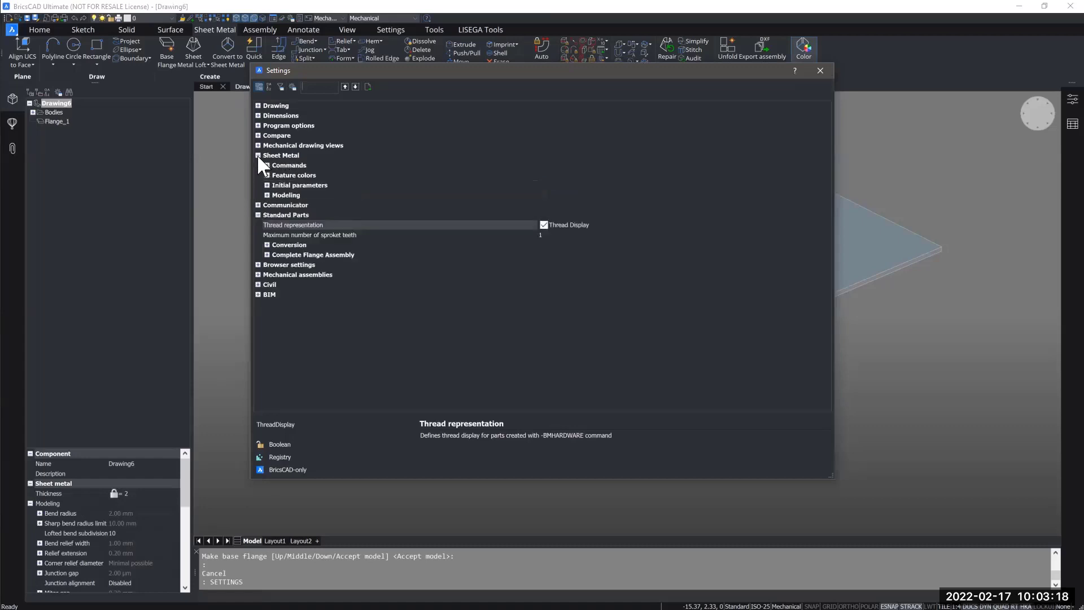
click(267, 185)
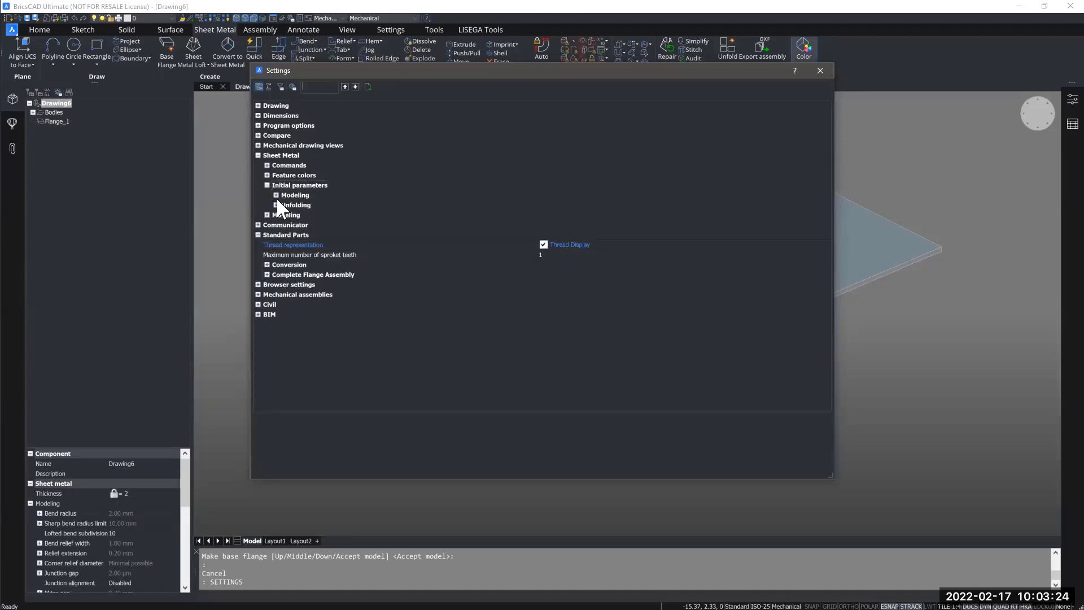
click(276, 195)
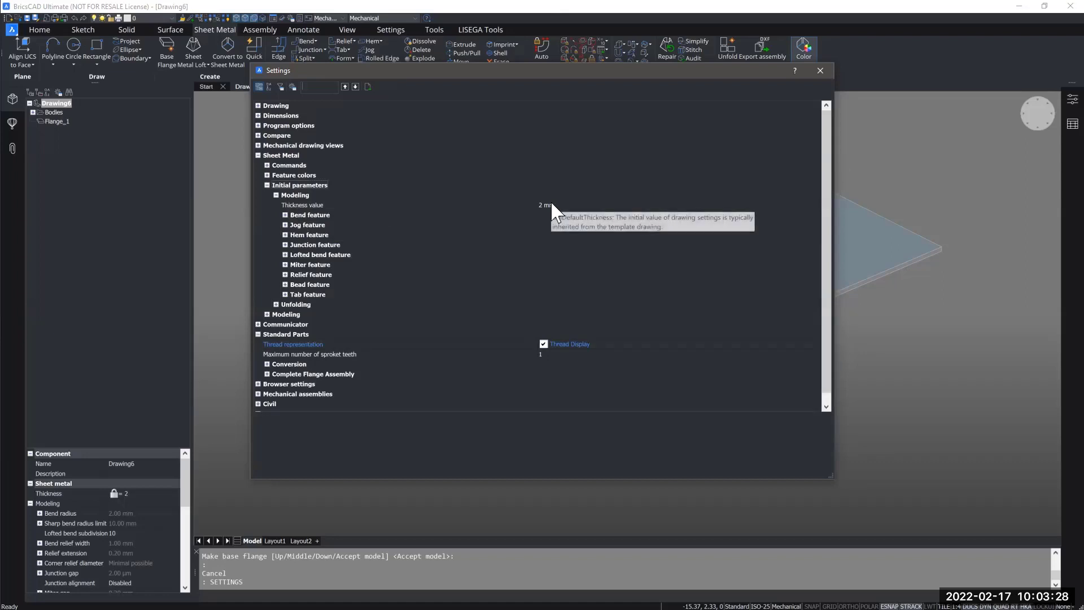
click(293, 215)
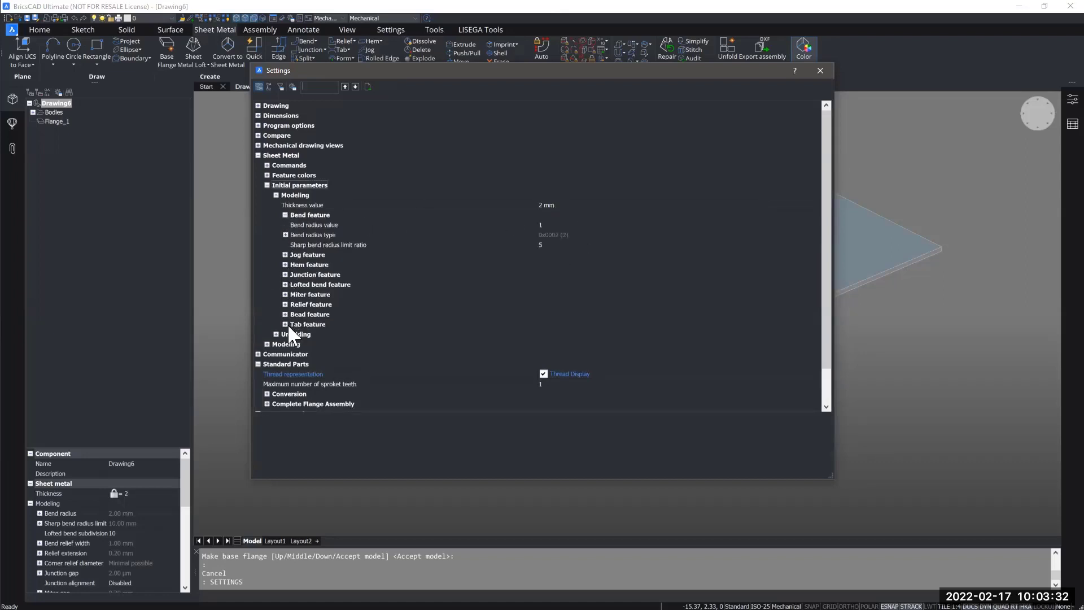
click(276, 334)
scroll(322, 339, down, 2)
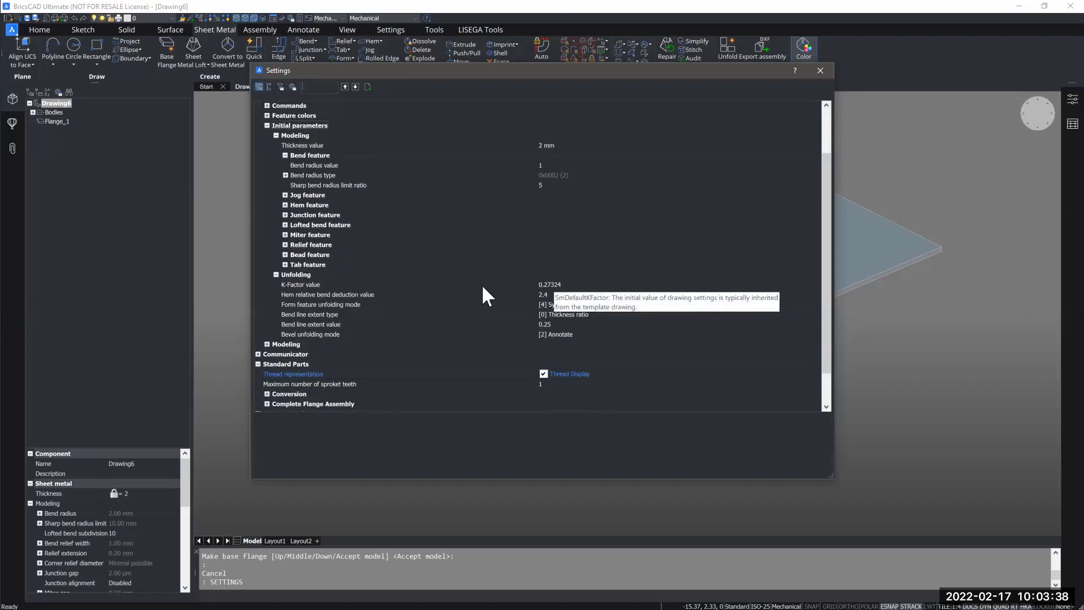
scroll(323, 286, down, 2)
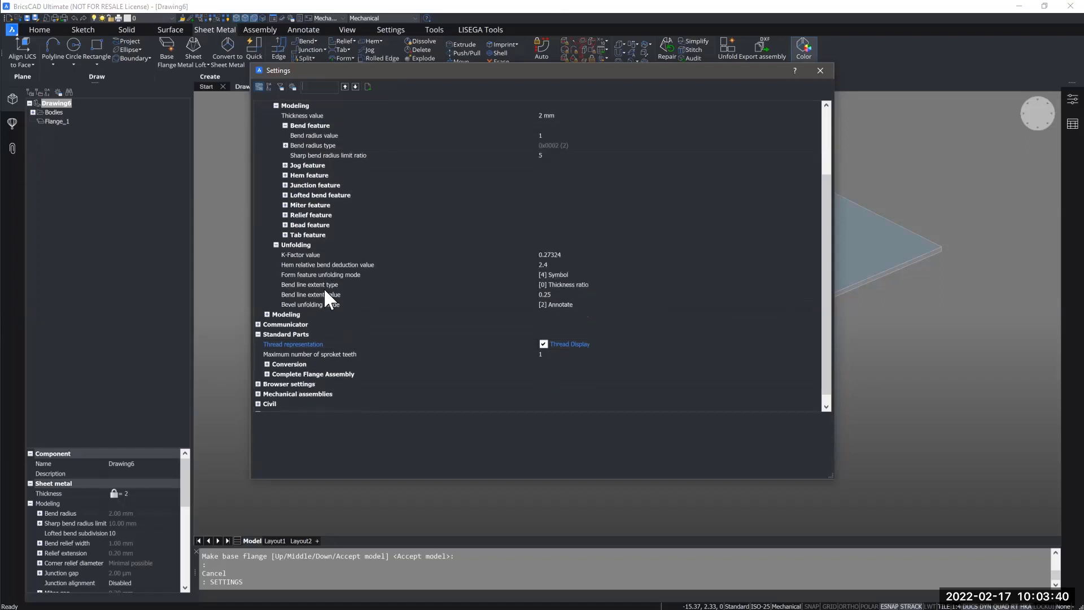
Review the sheet metal feature color settings for bends, flanges, reliefs and the other feature types
scroll(333, 283, up, 5)
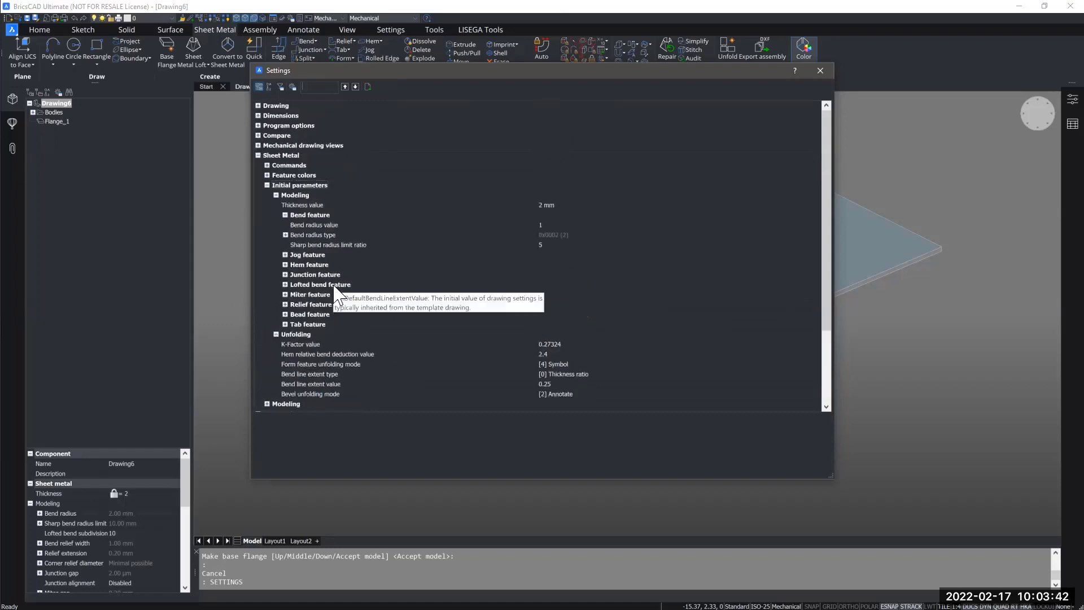
click(267, 175)
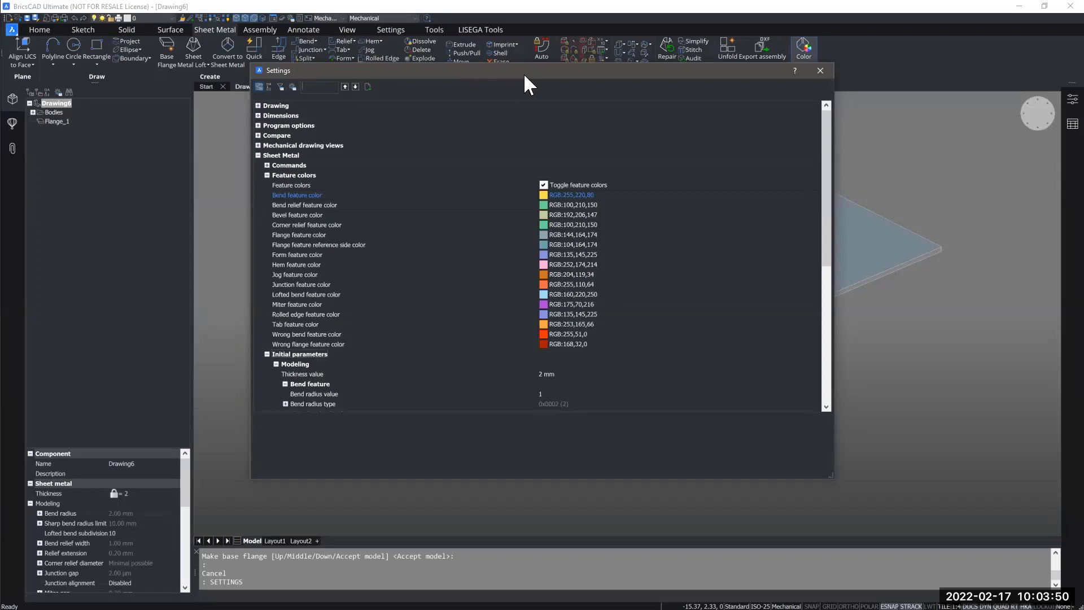
drag(523, 73, 548, 112)
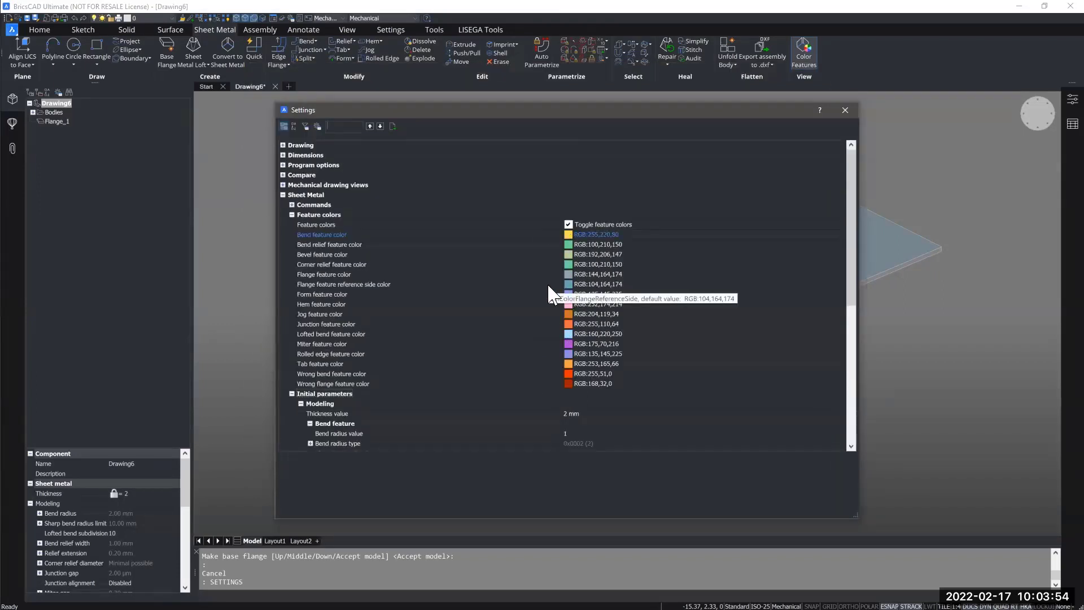
Switch the sheet metal feature colors off and back on to compare the plate's appearance, and close the settings
click(569, 225)
click(569, 225)
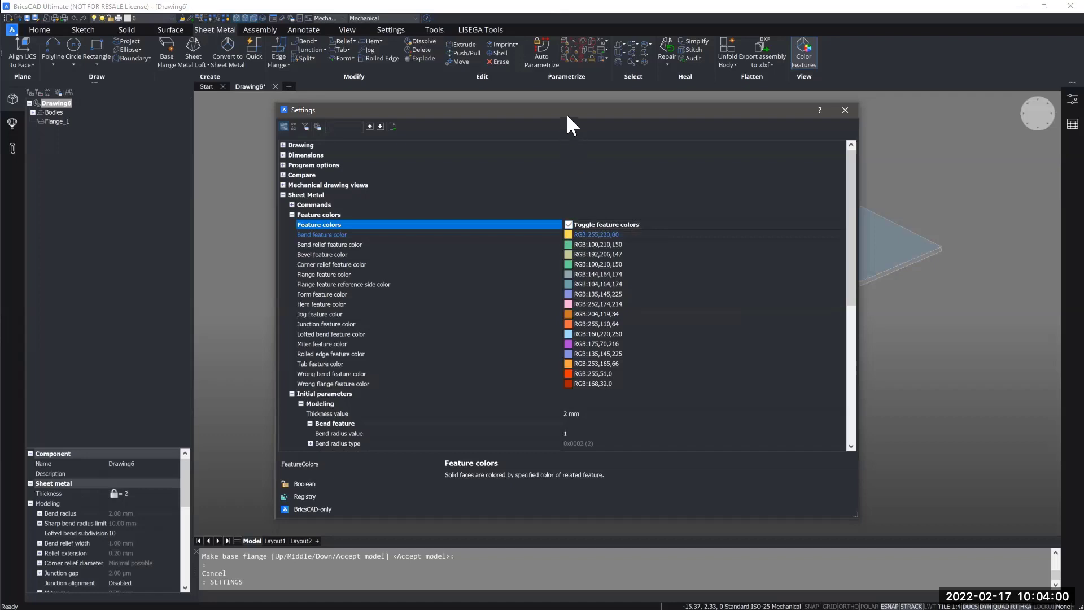
drag(566, 114, 356, 110)
click(359, 222)
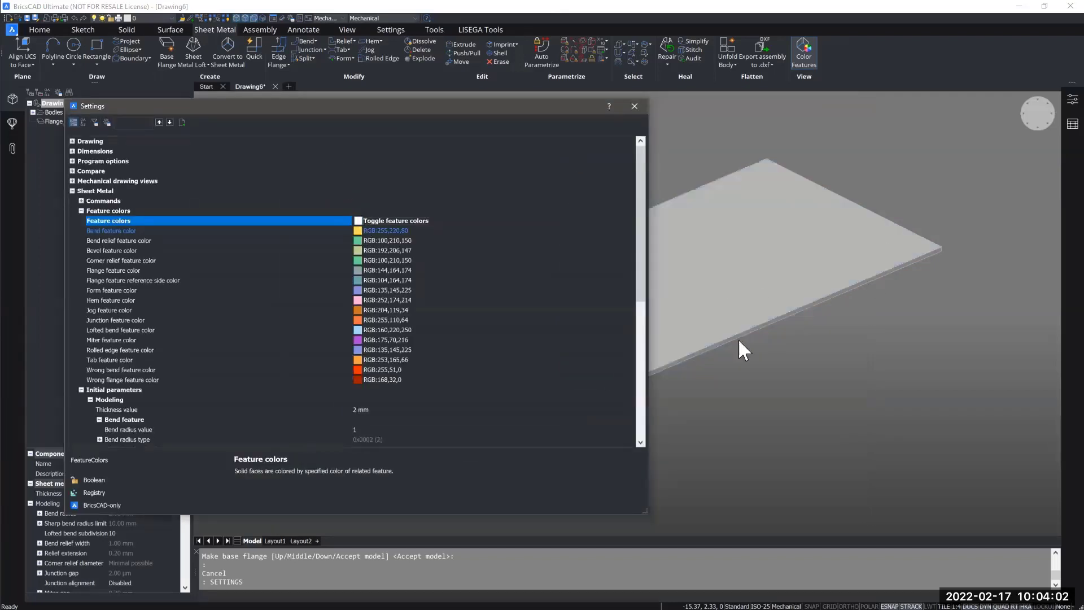
click(358, 221)
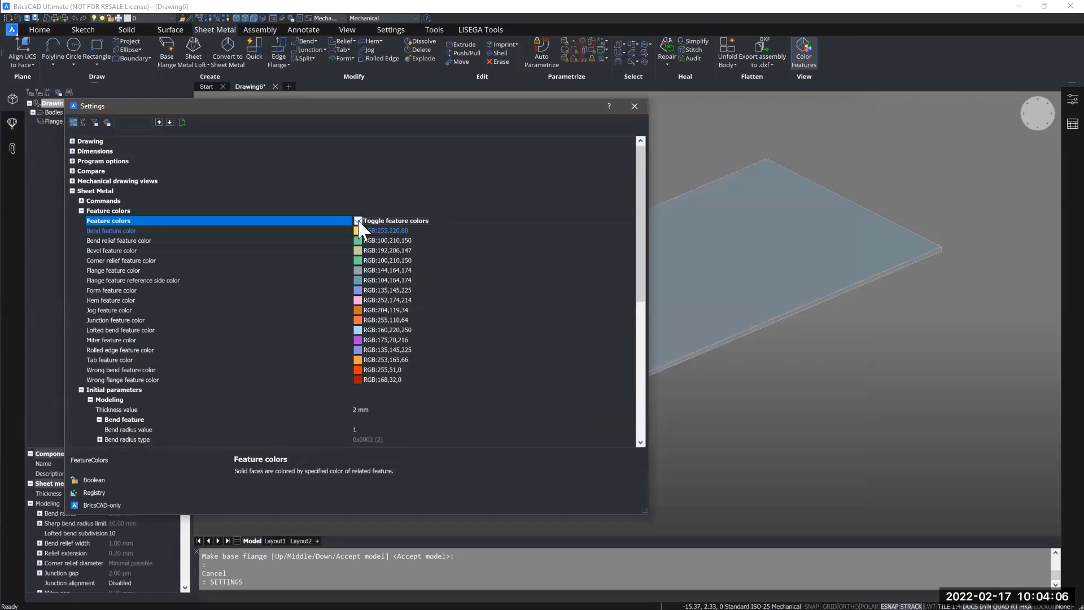
drag(354, 106, 539, 111)
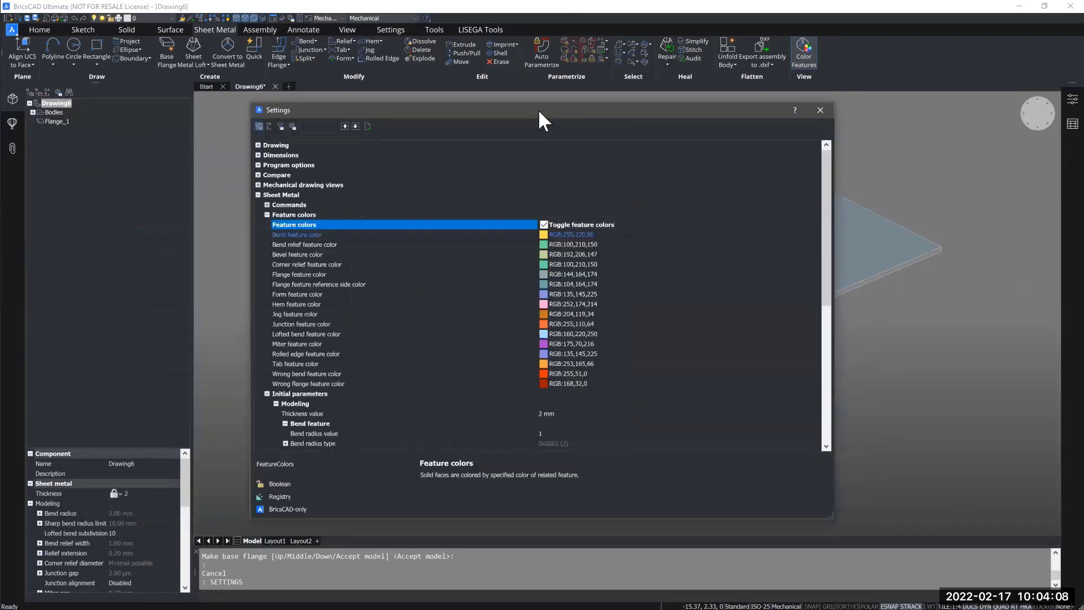
click(820, 111)
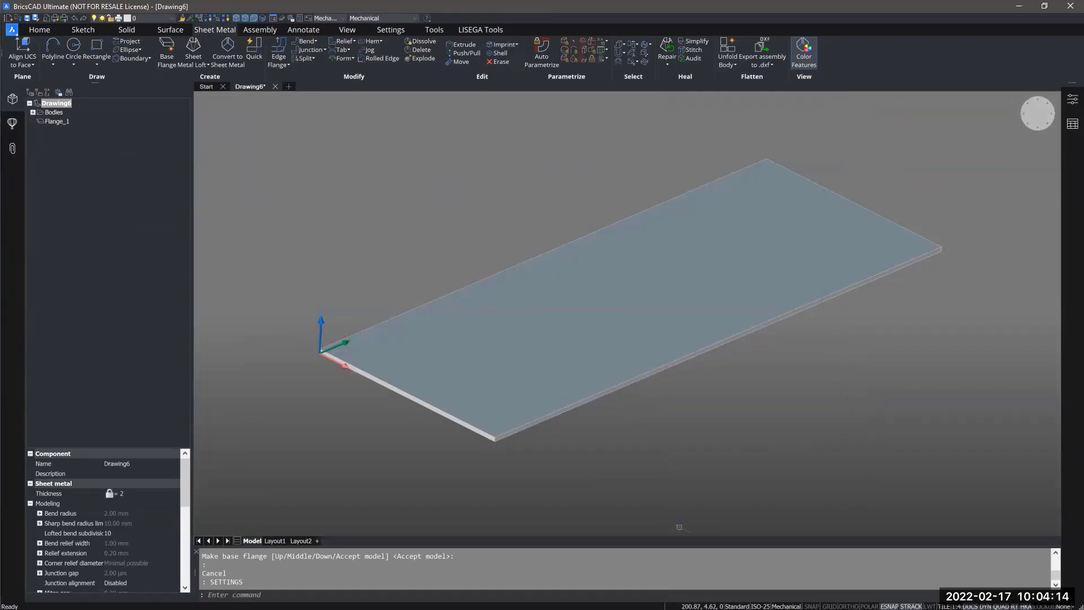
shift+middle_drag(787, 388, 785, 378)
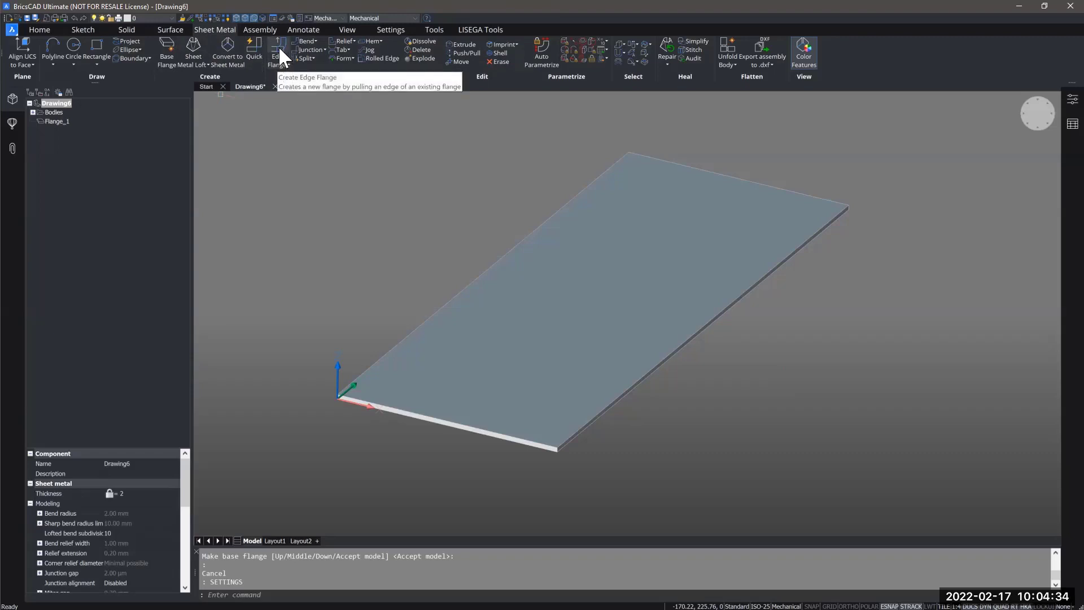
click(279, 63)
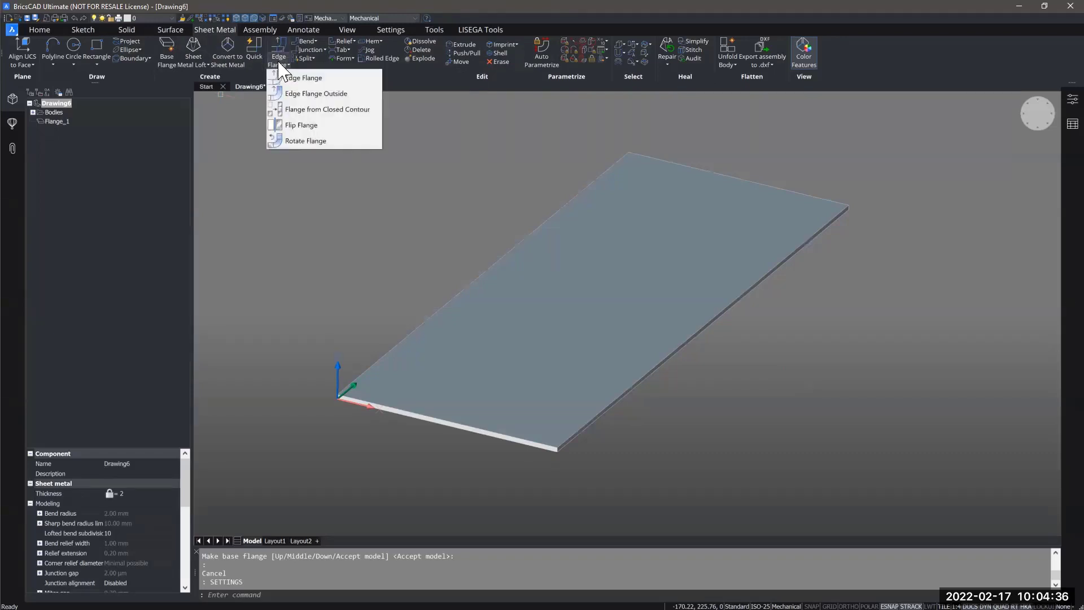
click(307, 79)
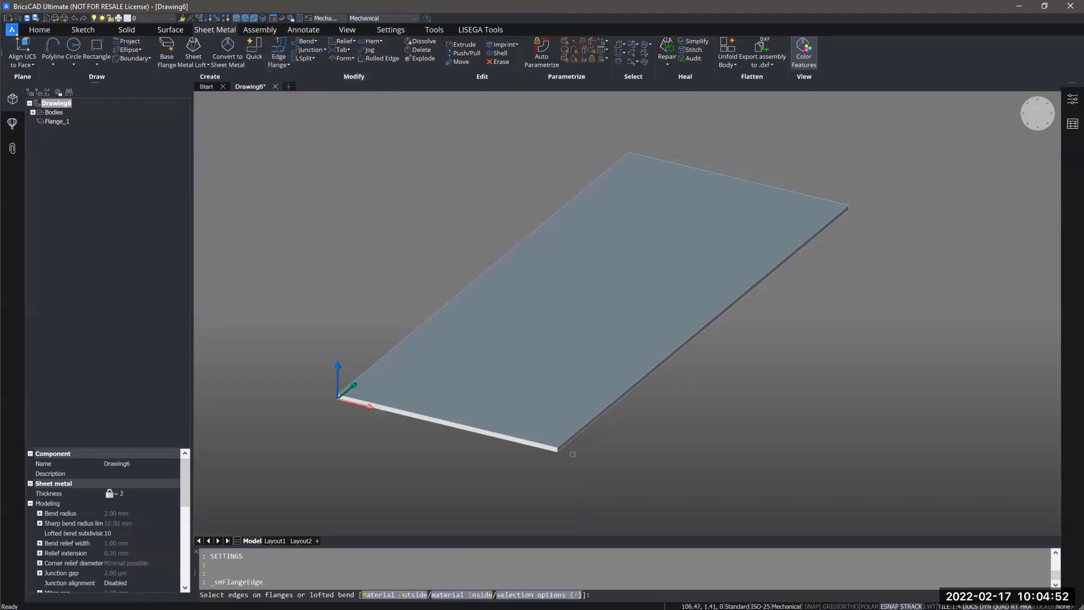
scroll(572, 454, up, 3)
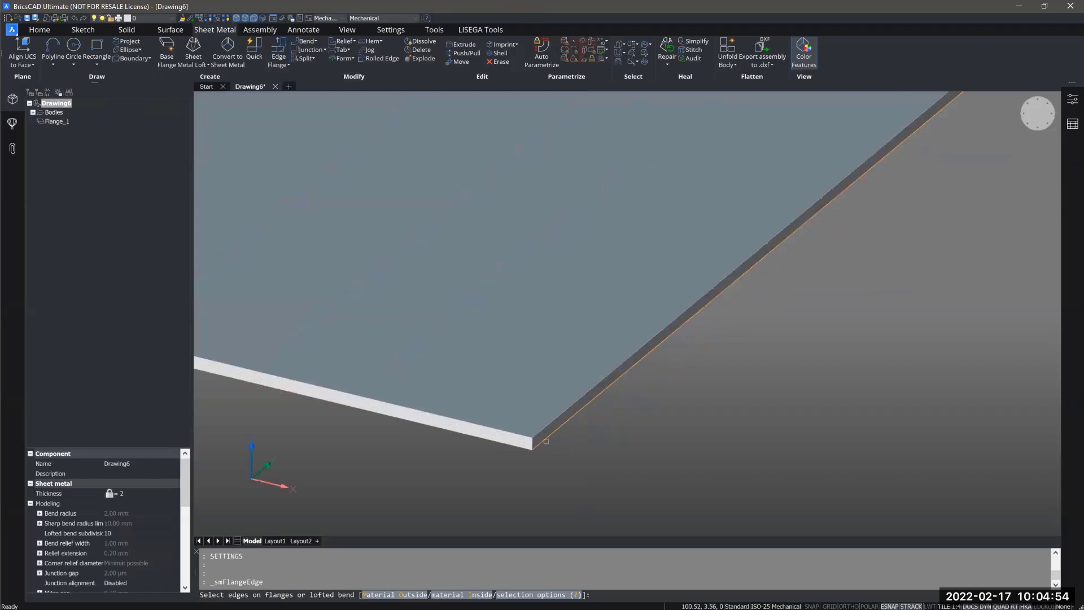
scroll(546, 441, down, 3)
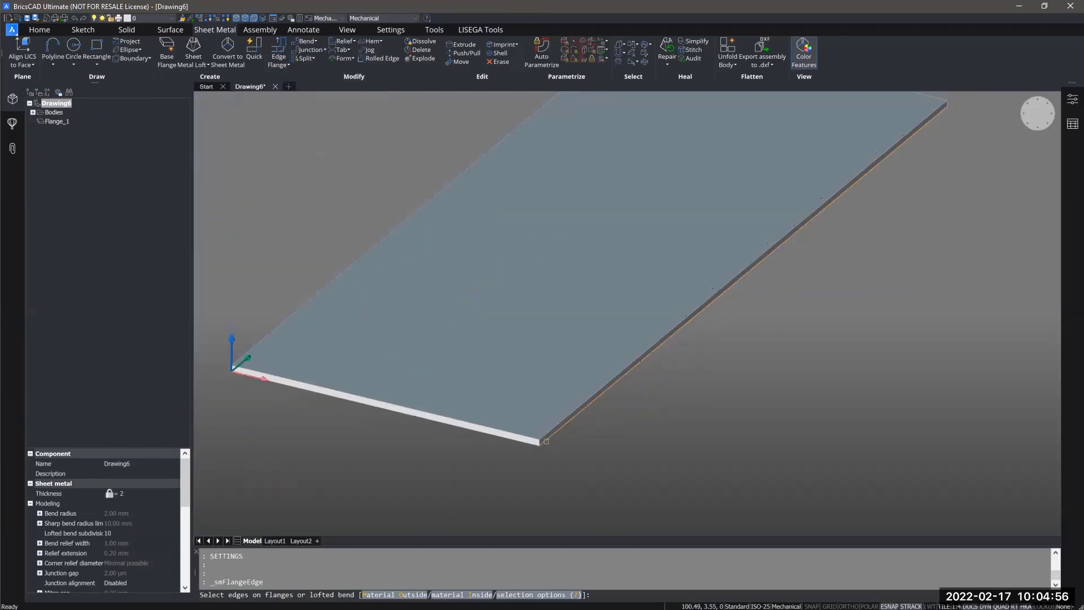
click(546, 440)
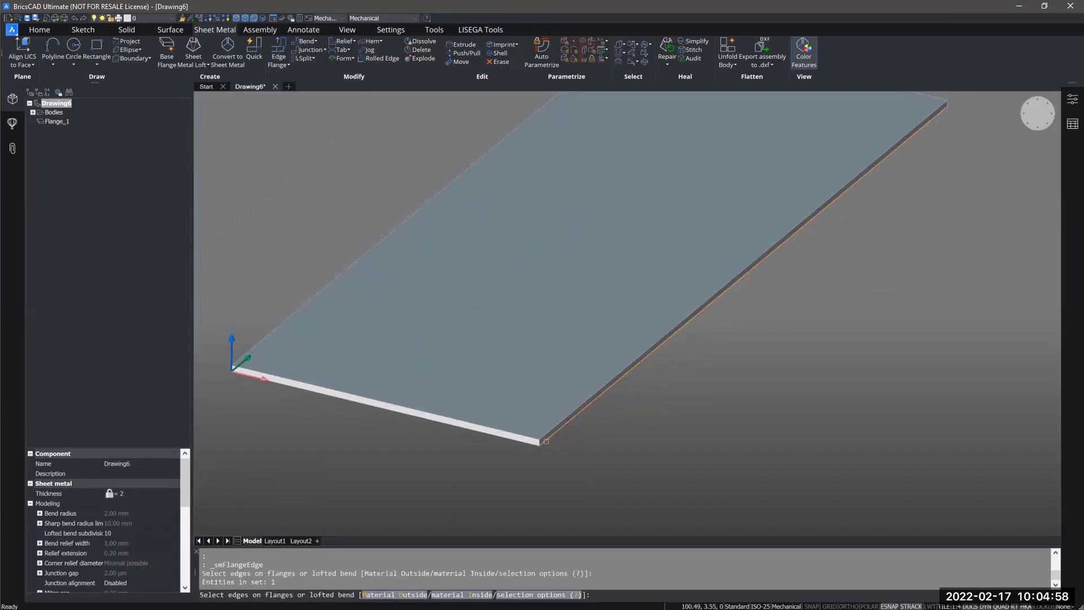
key(Return)
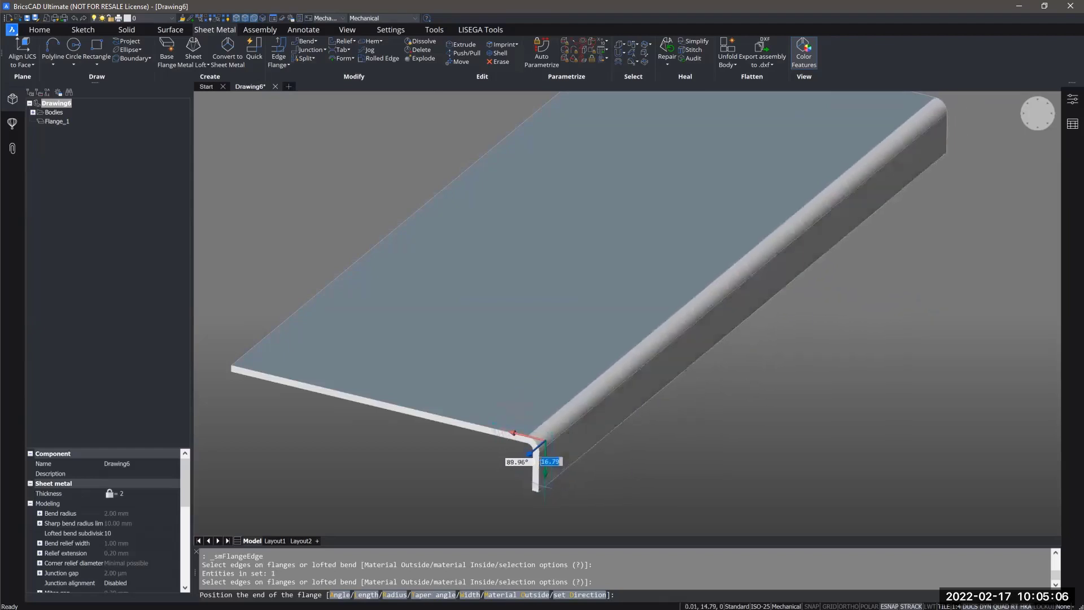
shift+middle_drag(543, 483, 624, 455)
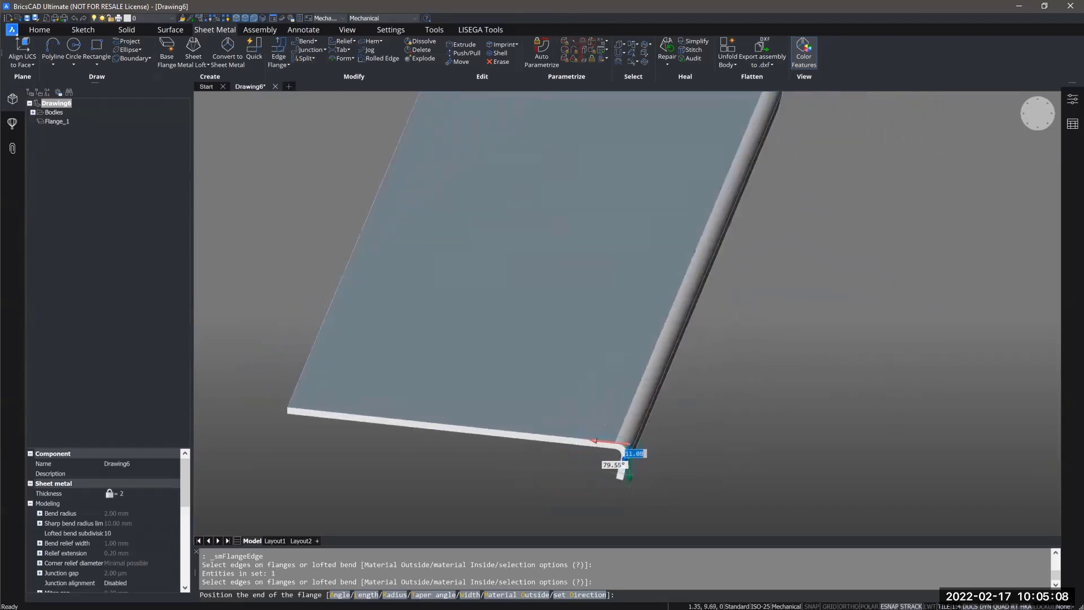
scroll(628, 477, up, 2)
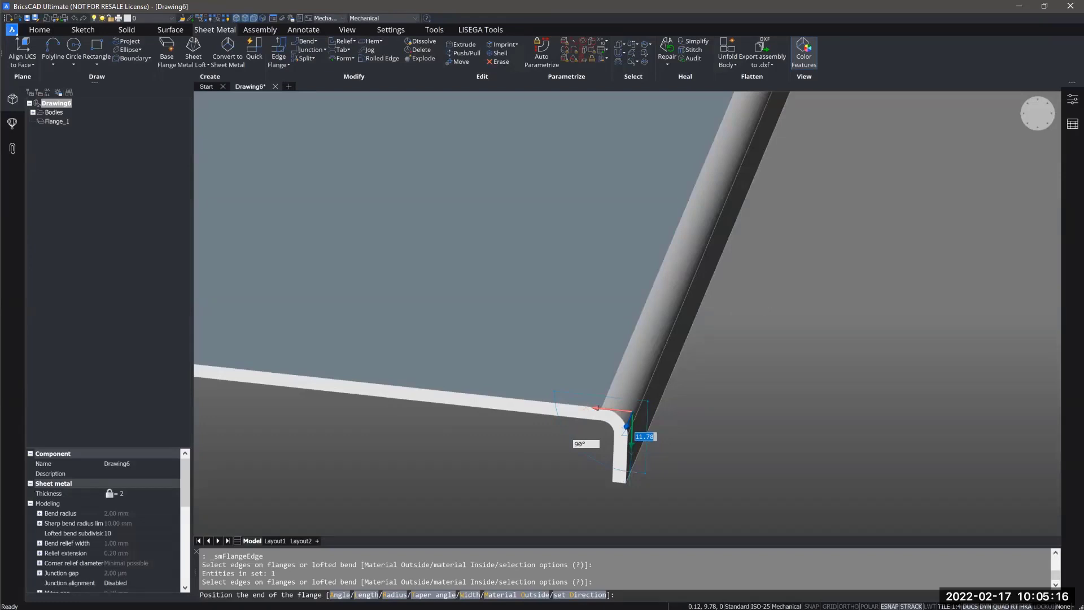
key(Escape)
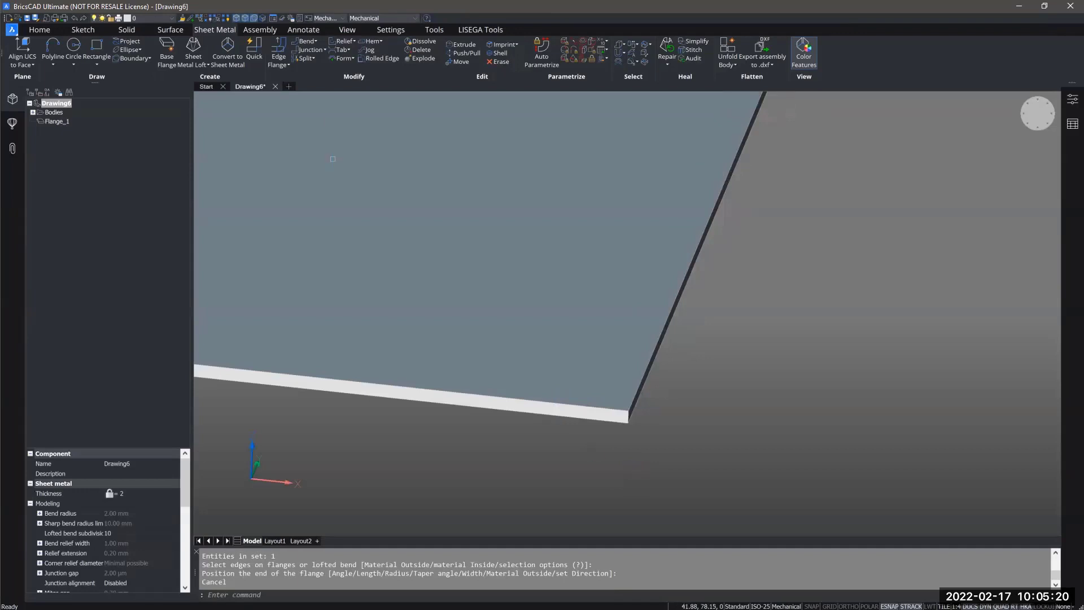
Create a 13 mm edge flange bent down at 90° from the lower long edge of the base flange, opposite the origin
click(275, 65)
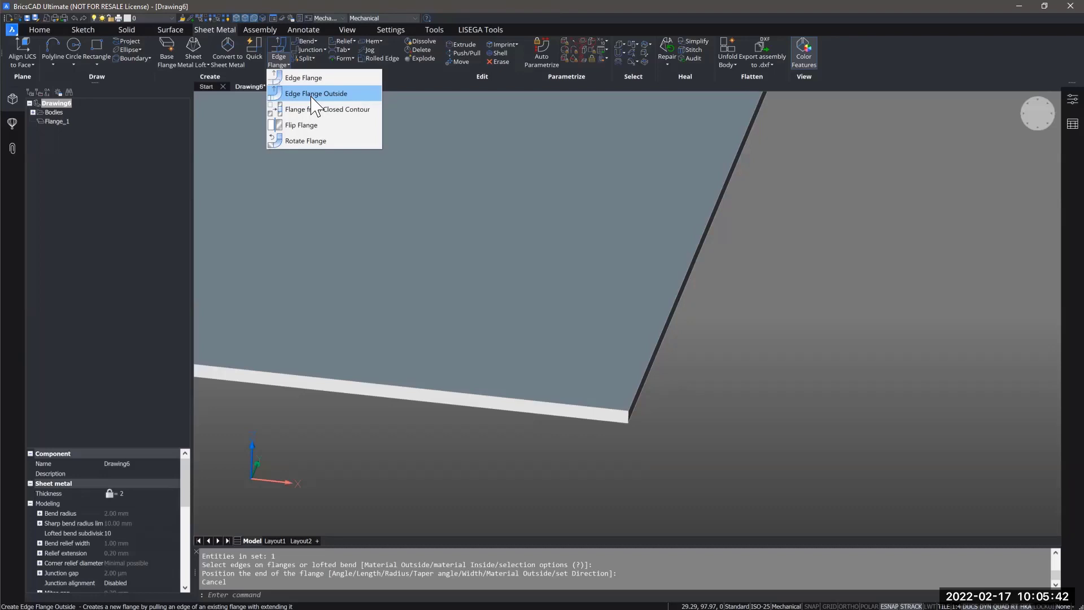
click(304, 79)
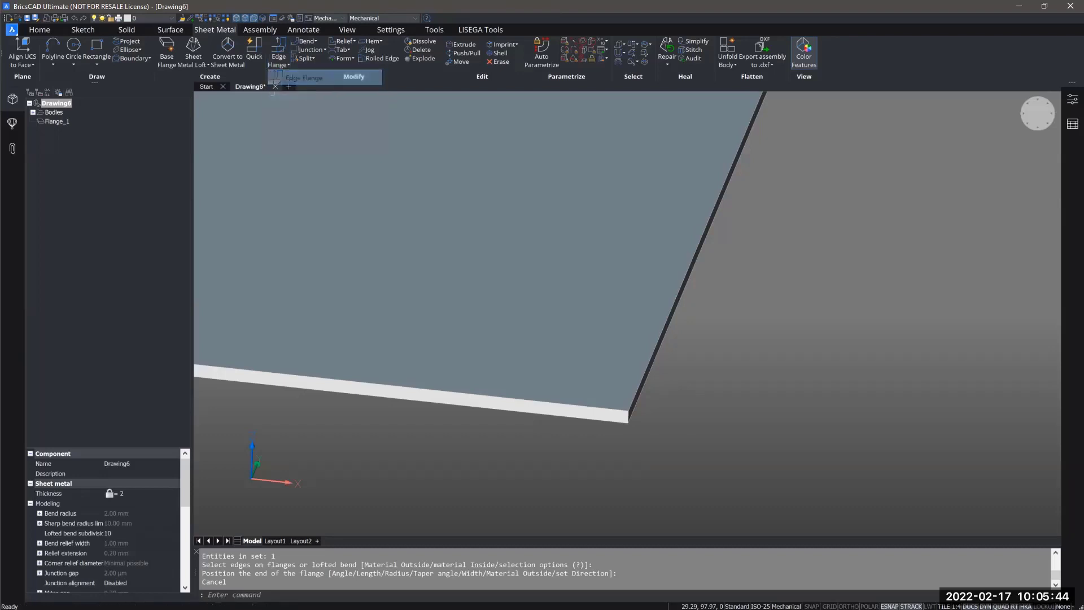
scroll(643, 421, up, 3)
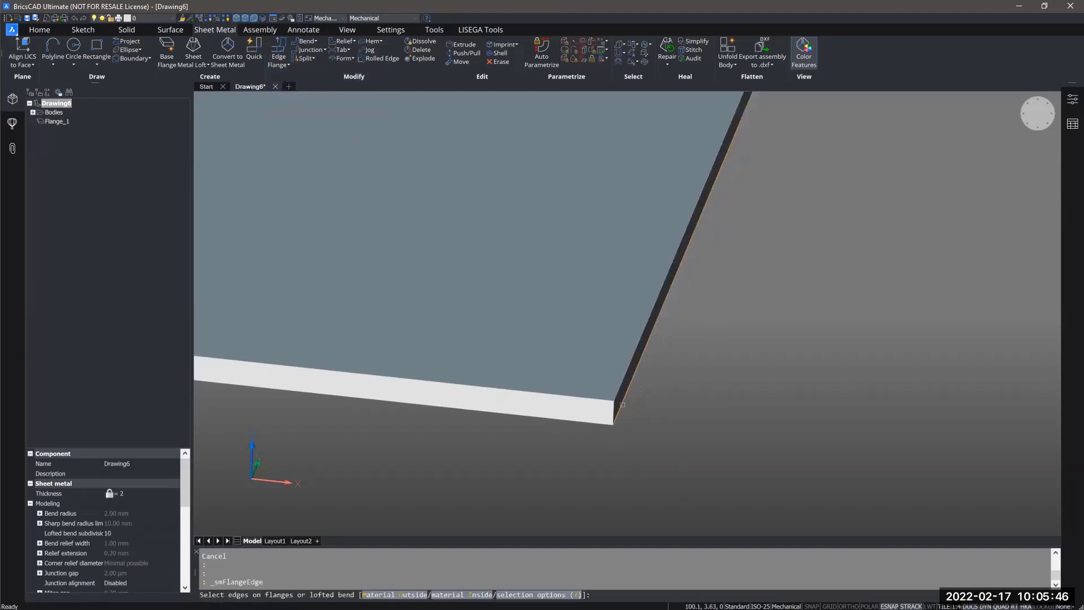
click(622, 404)
key(Return)
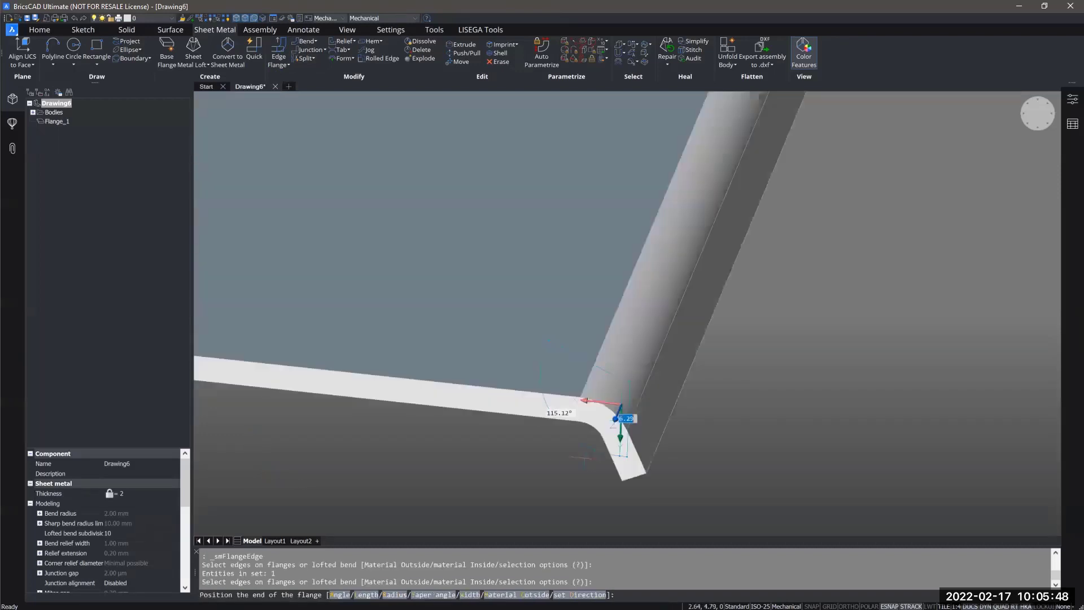
scroll(522, 460, down, 4)
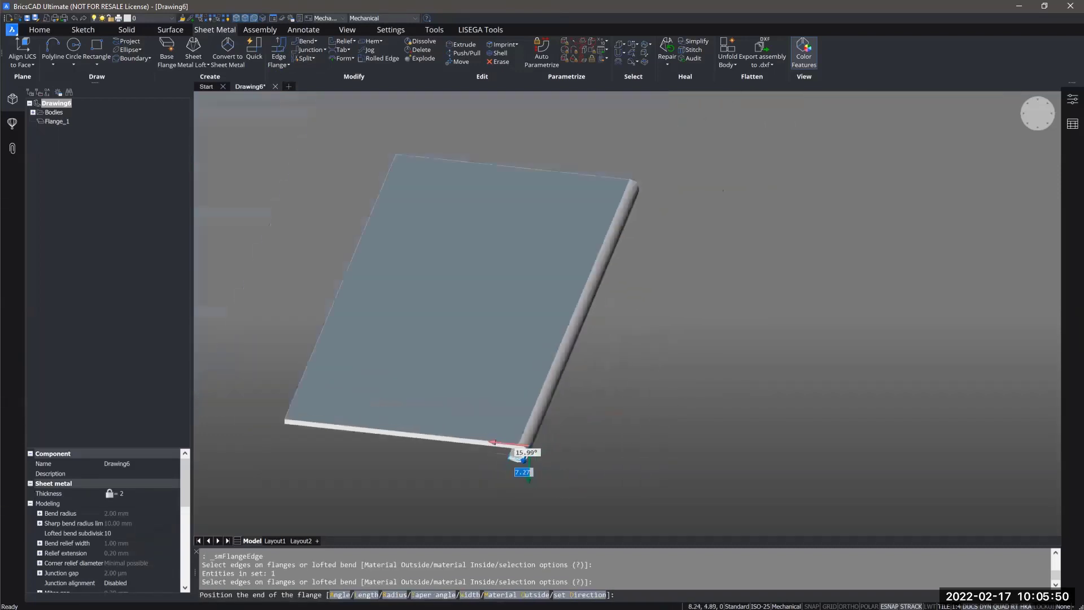
scroll(514, 457, down, 3)
shift+middle_drag(515, 457, 496, 455)
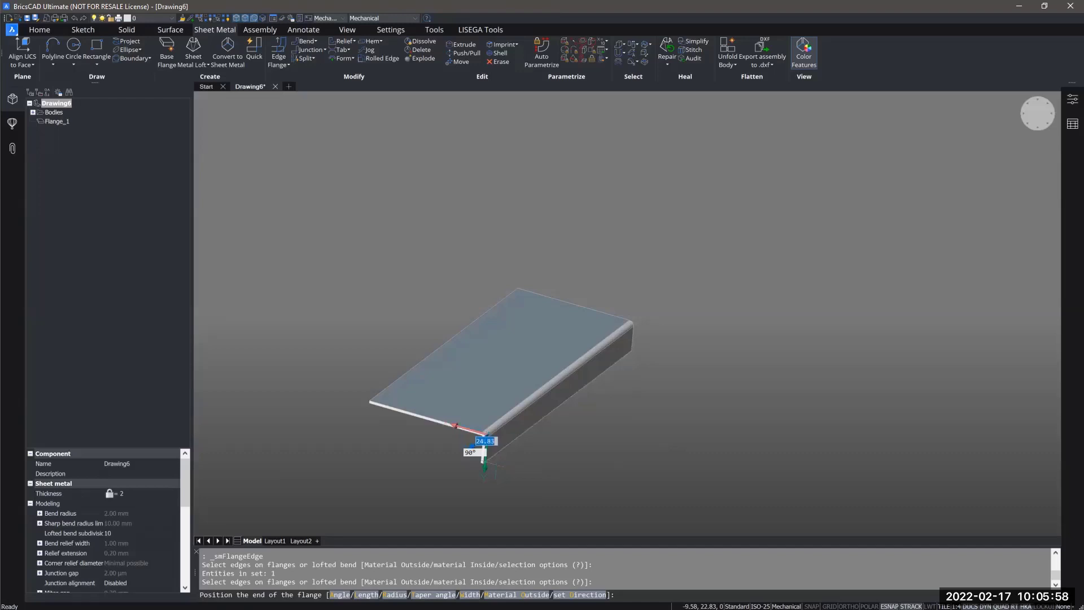
text(13)
key(Return)
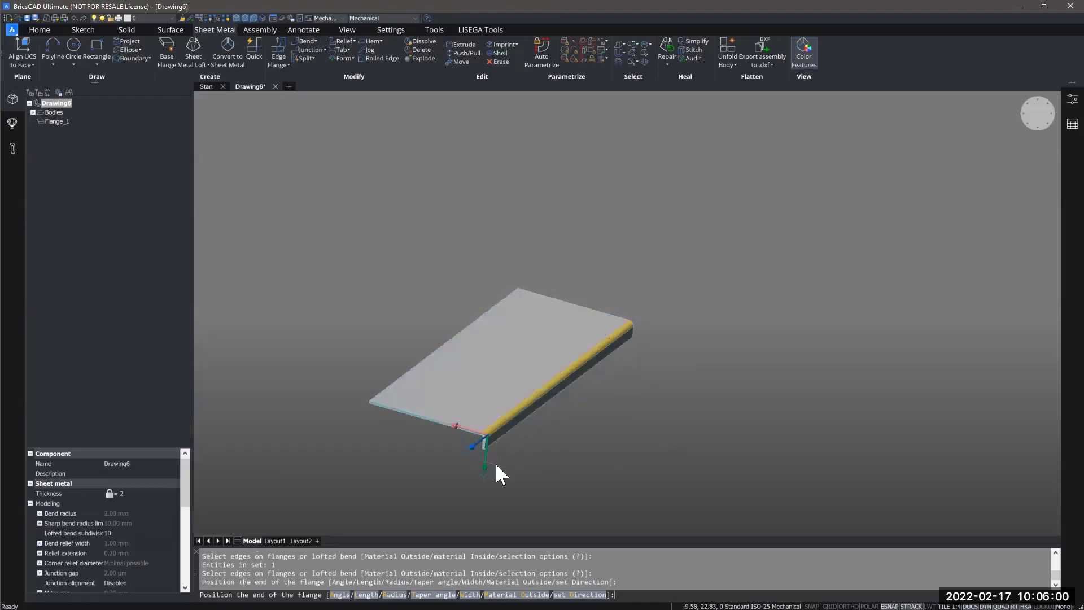
Examine the new edge flange and its bend up close, and check the drawing's bend radius parameter
shift+middle_drag(496, 464, 466, 448)
scroll(466, 448, up, 1)
scroll(496, 438, up, 2)
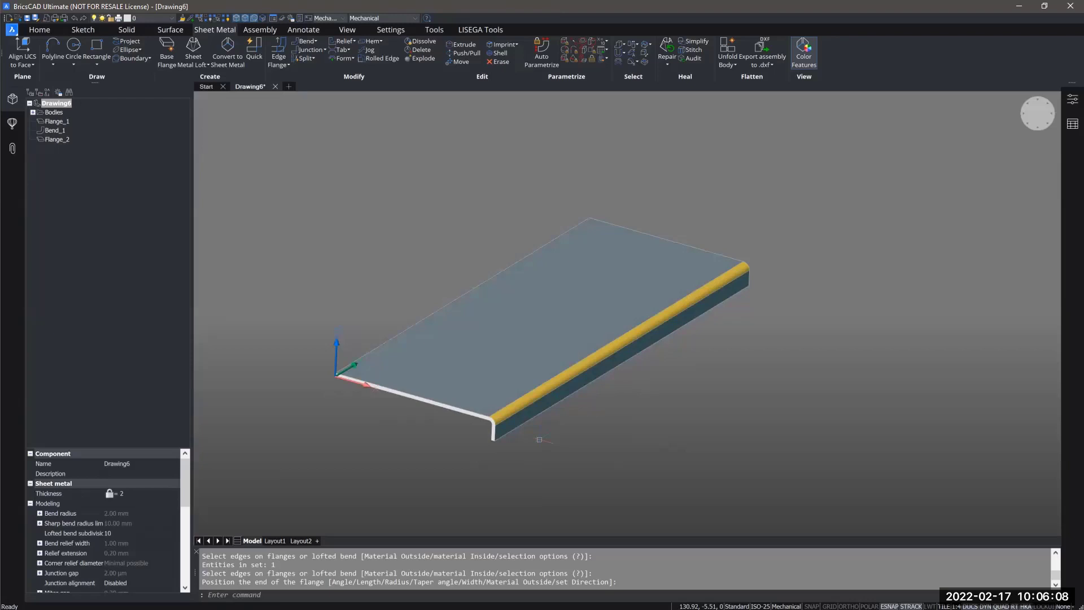
scroll(531, 435, up, 5)
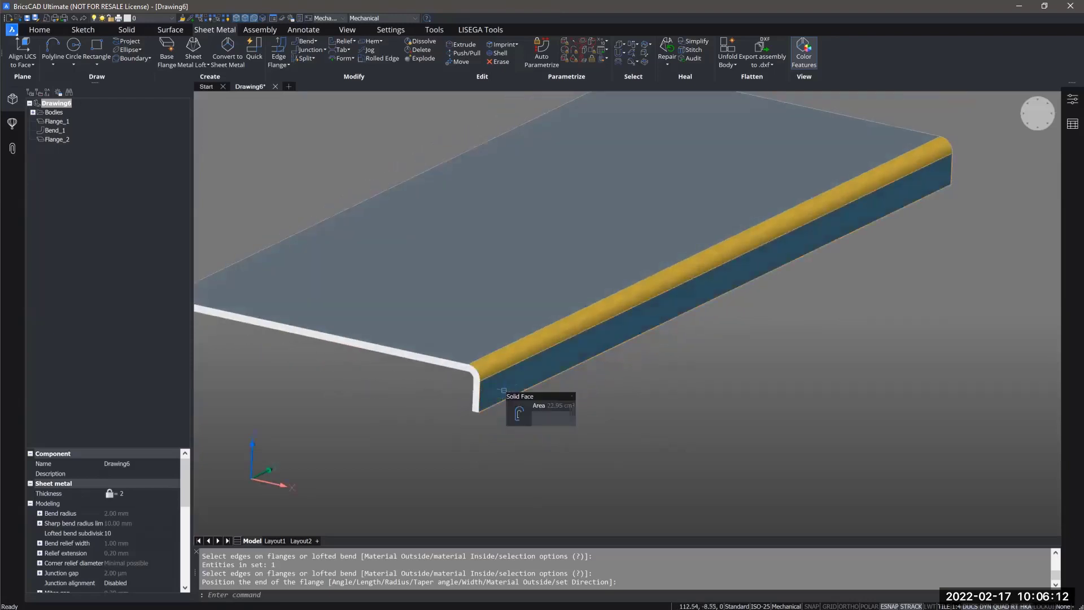
scroll(492, 367, up, 2)
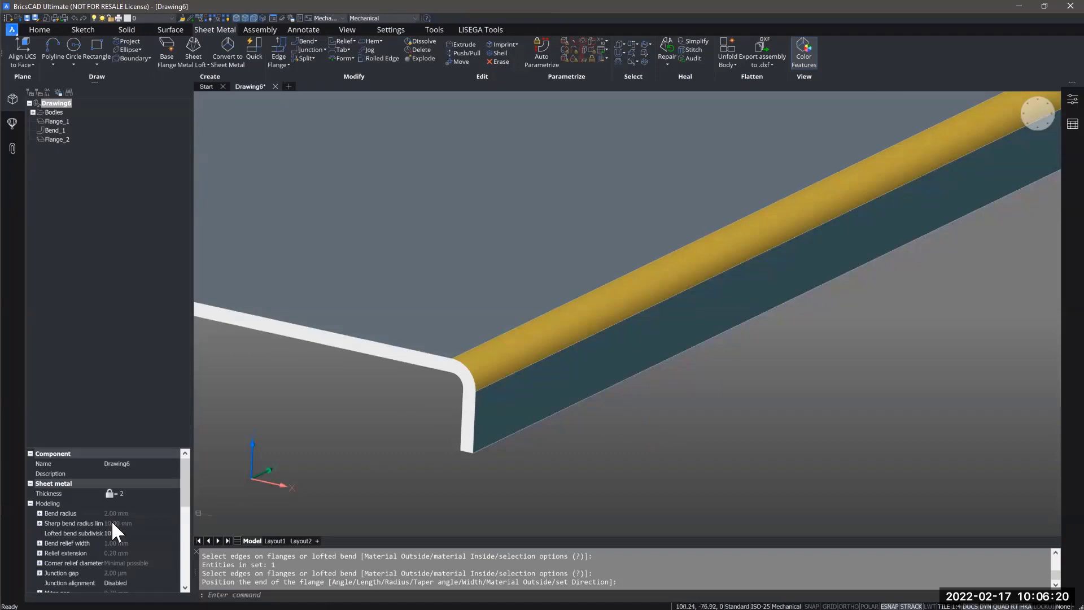
click(70, 512)
scroll(652, 443, down, 3)
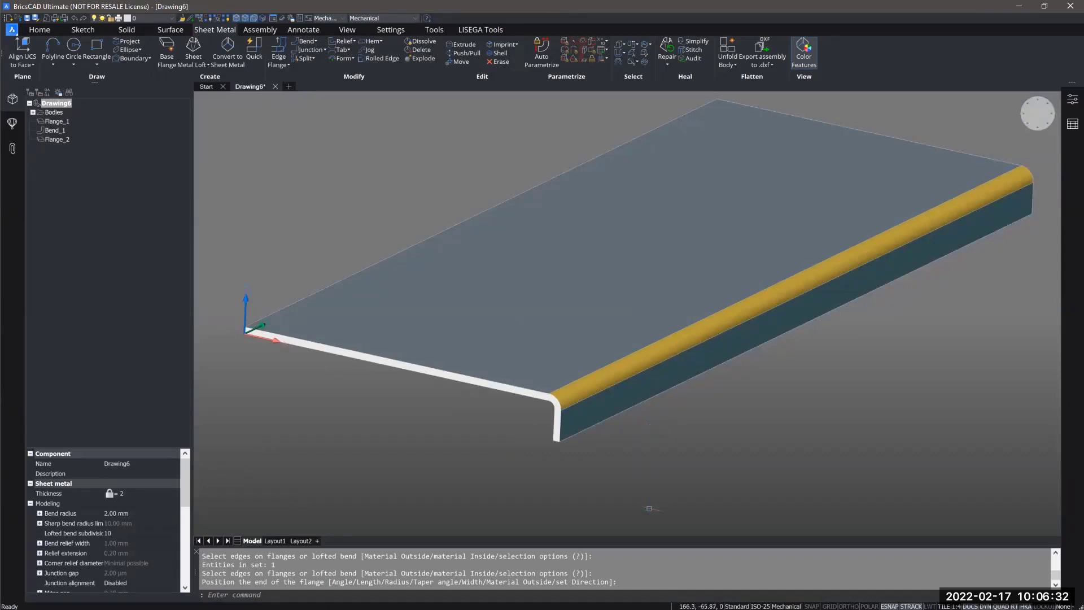
Start an edge flange on the base flange's long edge beside the origin, with a 32 mm first width offset and a second offset at the far end
shift+middle_drag(774, 467, 731, 505)
scroll(564, 299, down, 1)
shift+middle_drag(514, 281, 465, 286)
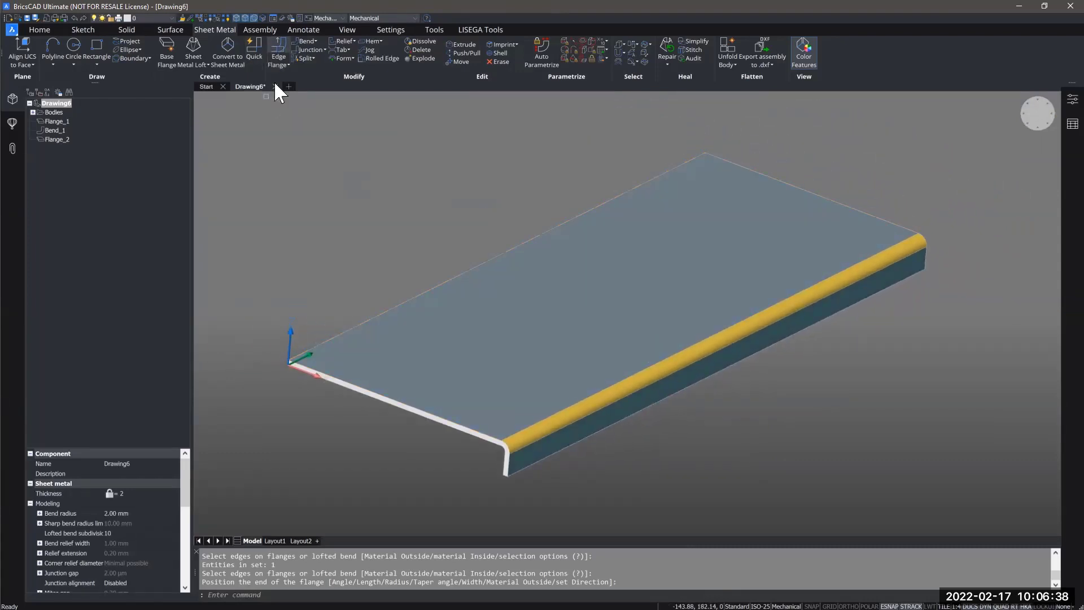
click(277, 56)
click(389, 310)
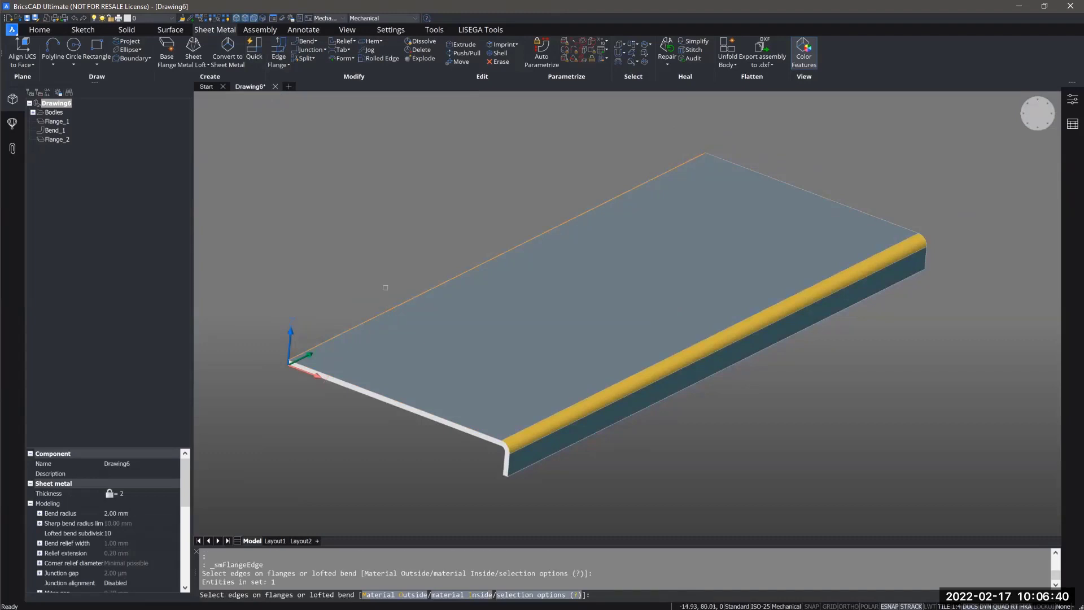
key(Return)
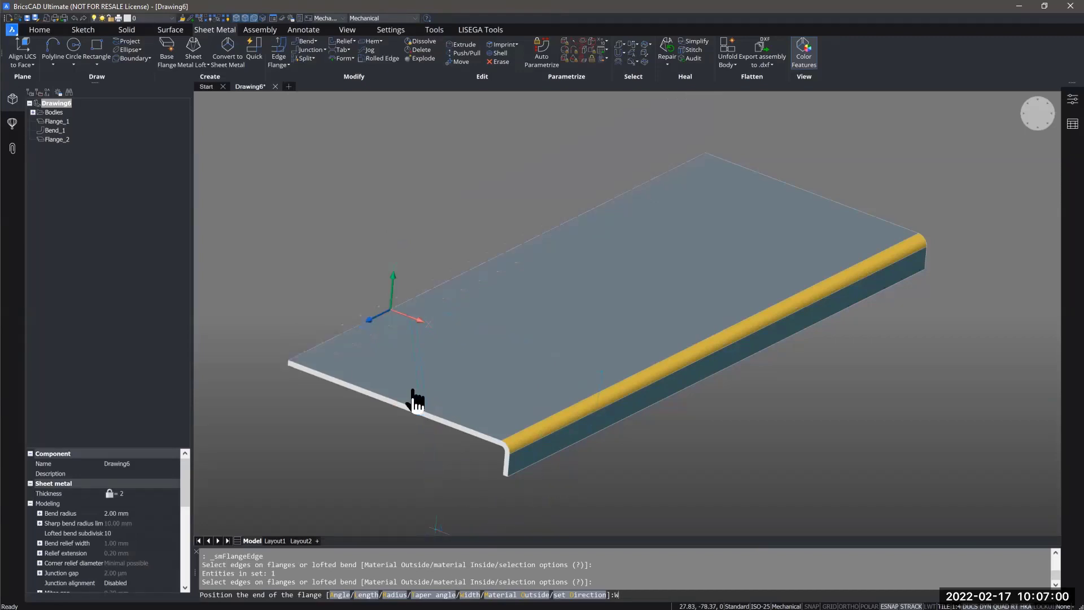
text(w)
key(Return)
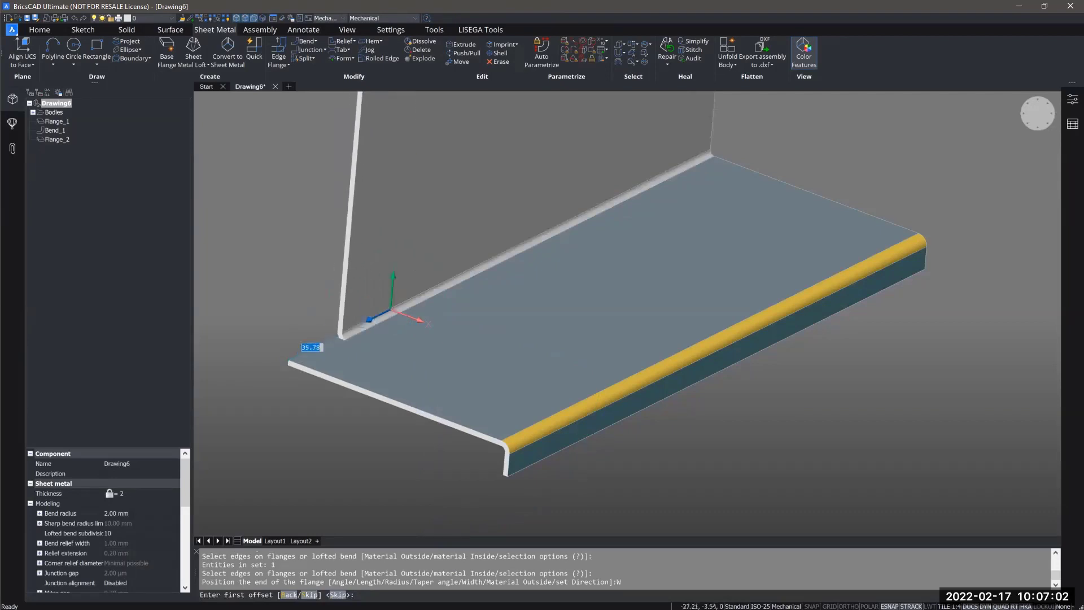
middle_drag(410, 300, 433, 318)
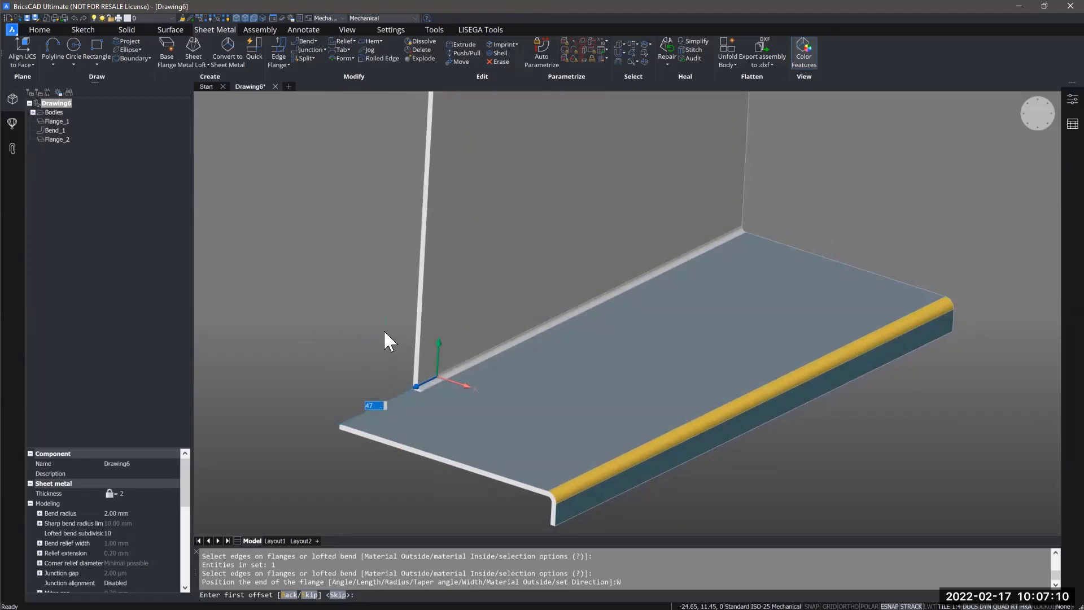
text(32)
key(Return)
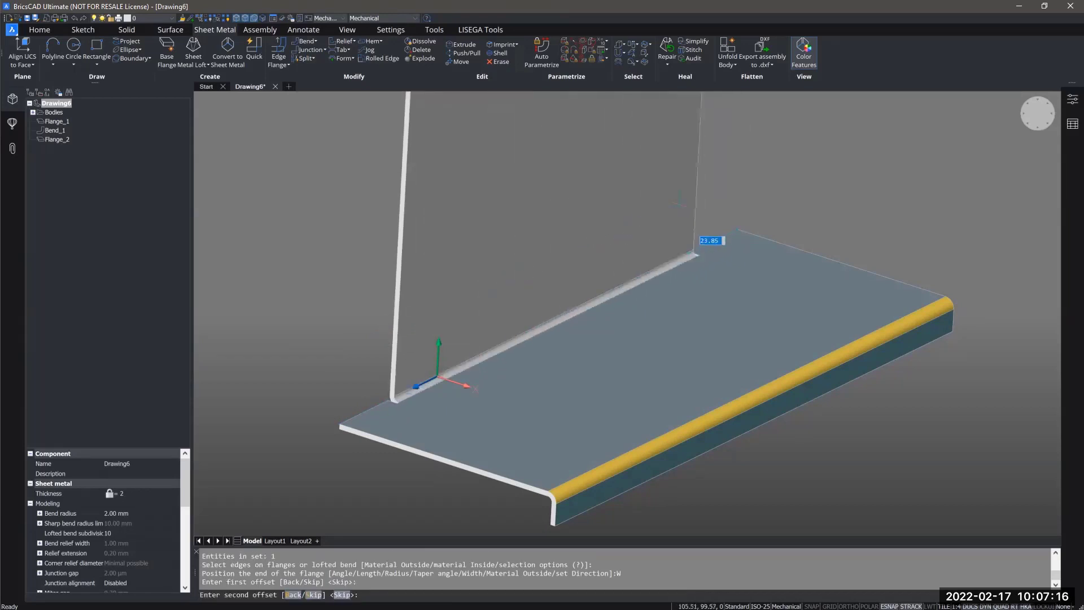
click(679, 202)
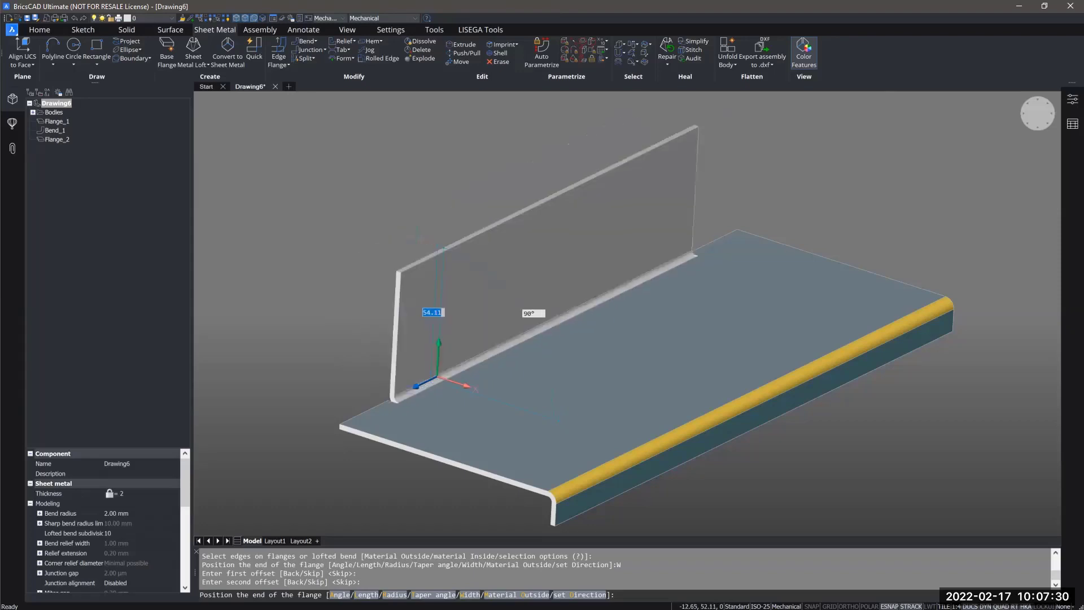
Set the new upward edge flange's length to 62 mm and its angle to 90°, and create it
text(62)
key(Tab)
text(90)
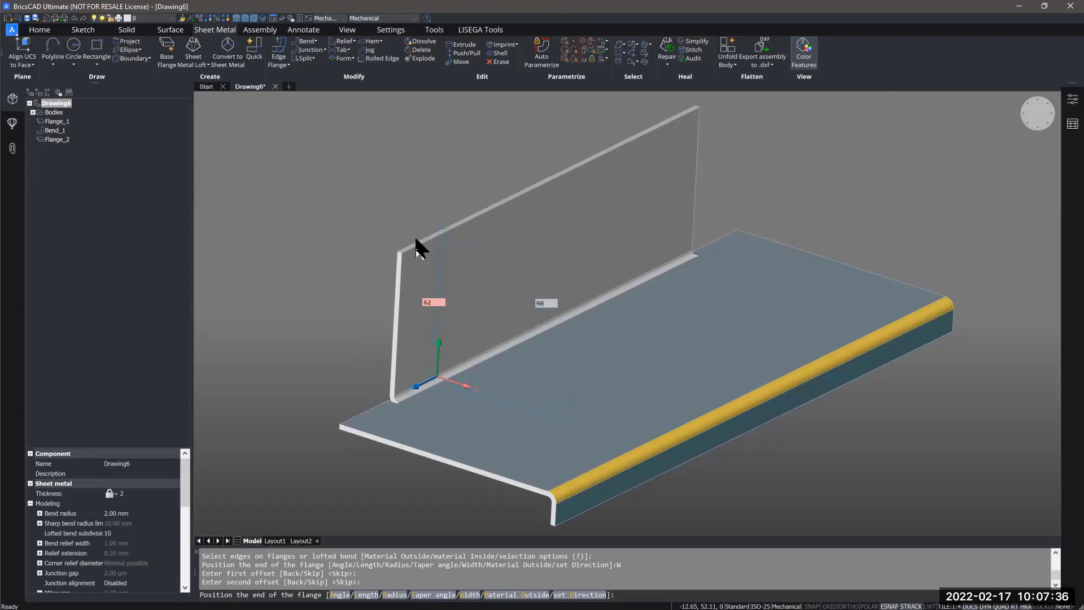
key(Return)
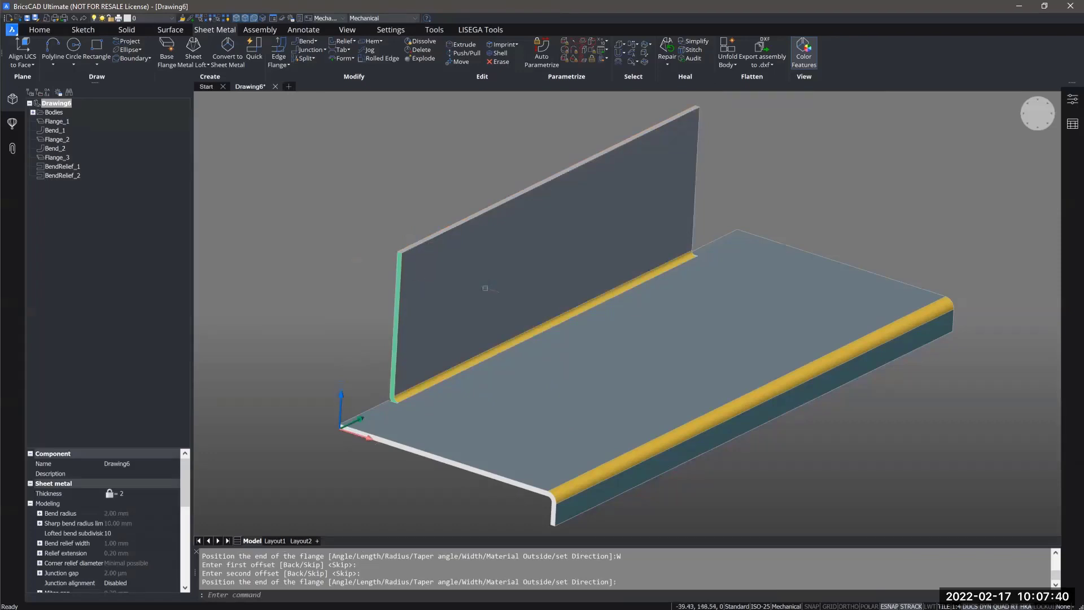
Examine the upright flange's bend relief close up from both sides, where the bend meets the base flange near the origin
shift+middle_drag(484, 288, 437, 269)
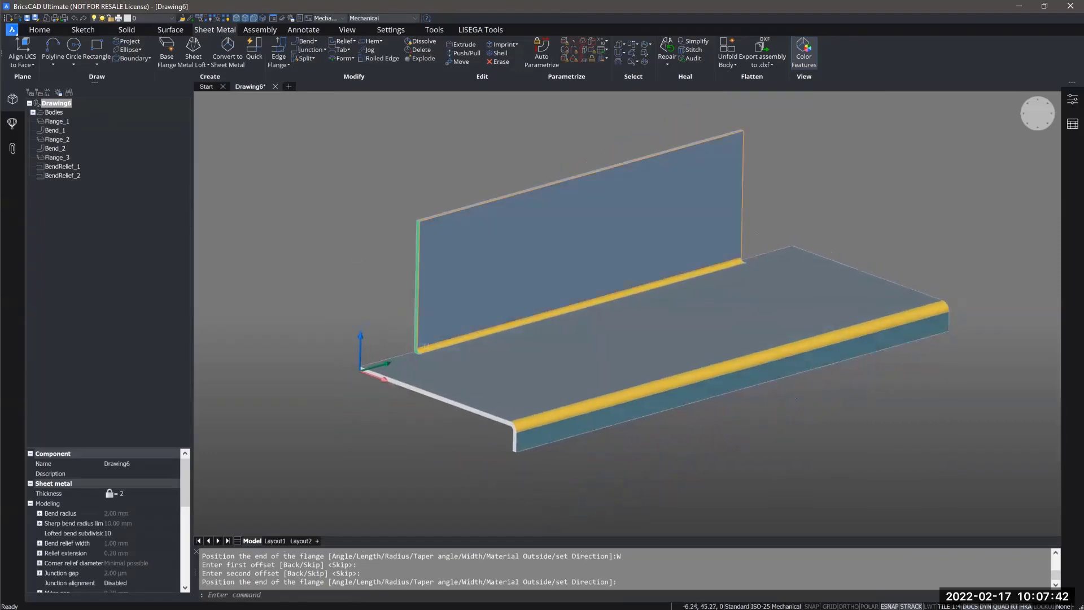
scroll(427, 345, up, 2)
scroll(433, 346, down, 1)
shift+middle_drag(434, 346, 734, 326)
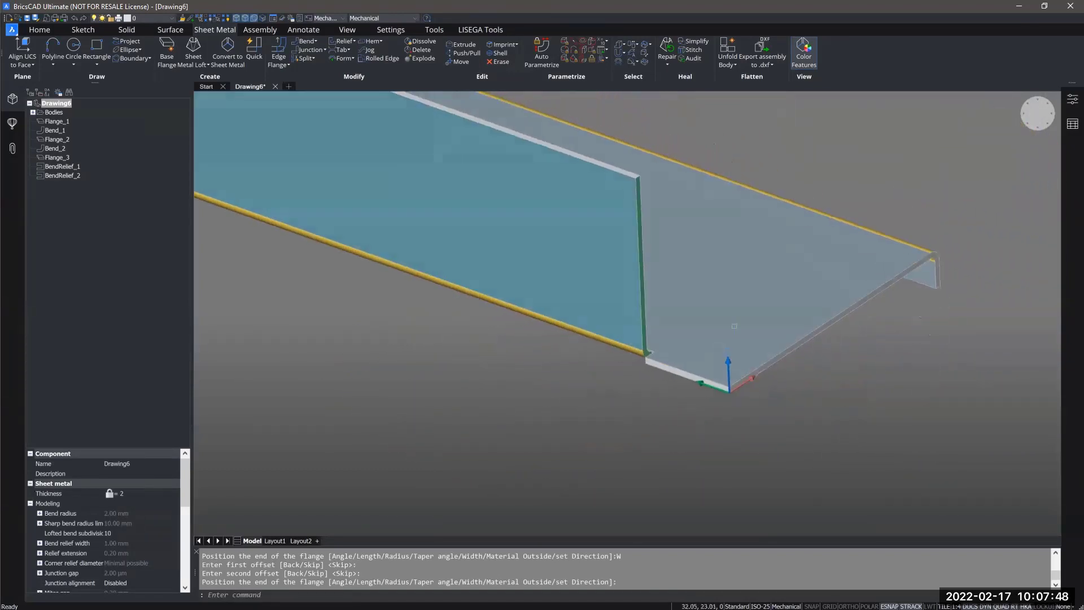
scroll(655, 350, up, 5)
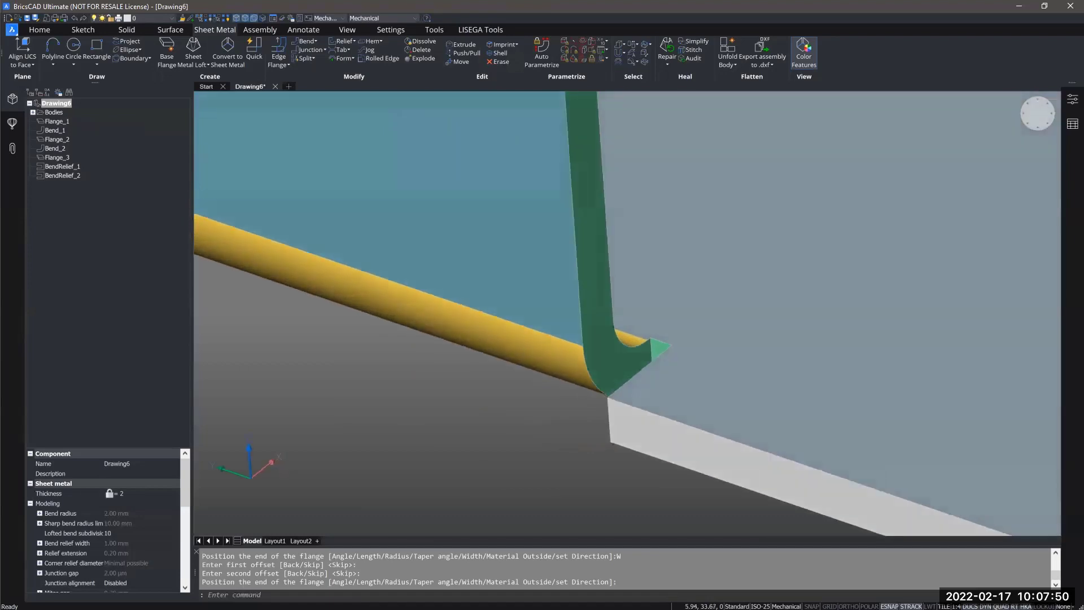
shift+middle_drag(643, 343, 593, 399)
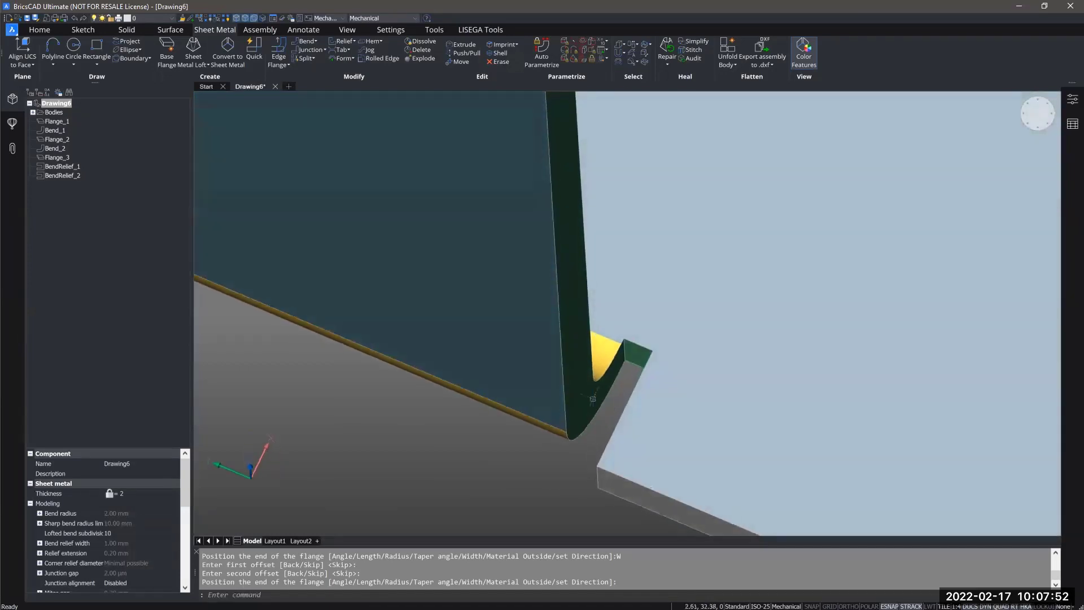
scroll(552, 455, down, 4)
mouse_move(552, 456)
shift+middle_down()
mouse_move(547, 439)
mouse_move(274, 362)
mouse_move(547, 443)
shift+middle_up()
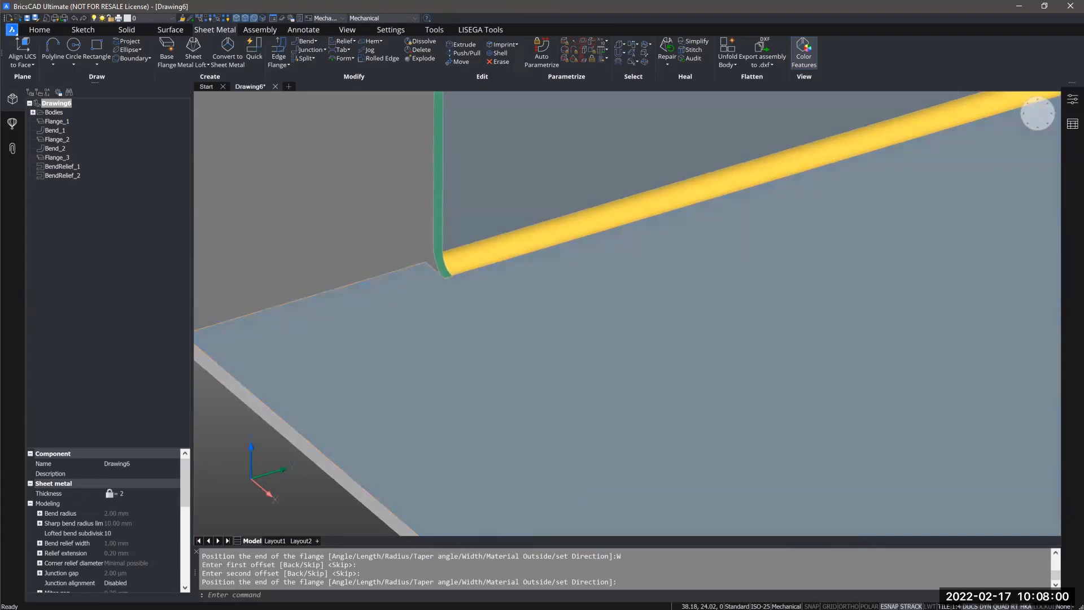
scroll(295, 350, down, 6)
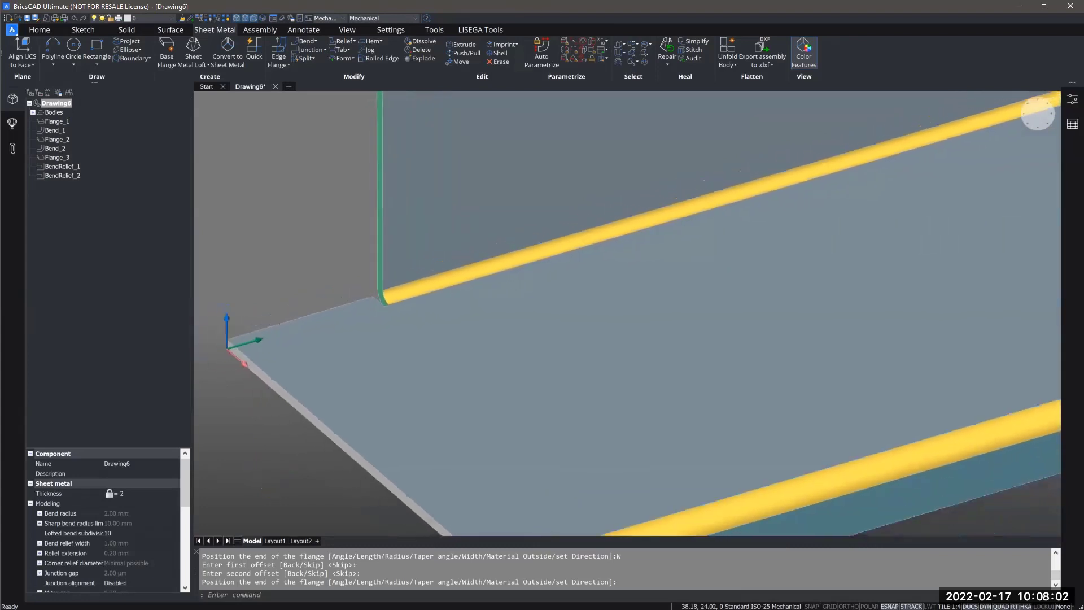
scroll(486, 379, down, 2)
shift+middle_drag(485, 378, 468, 423)
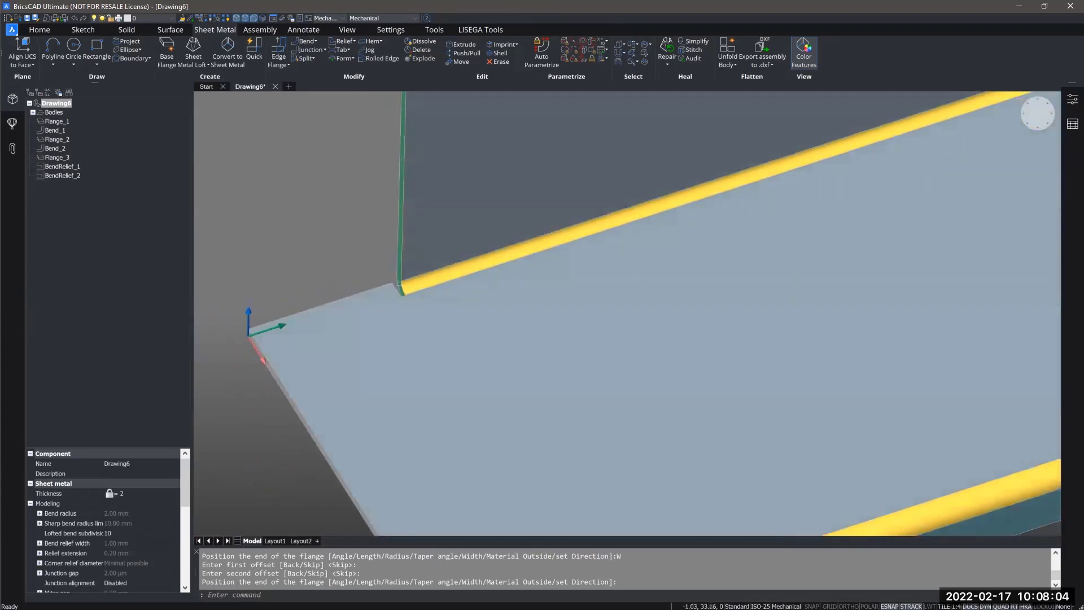
scroll(388, 302, up, 2)
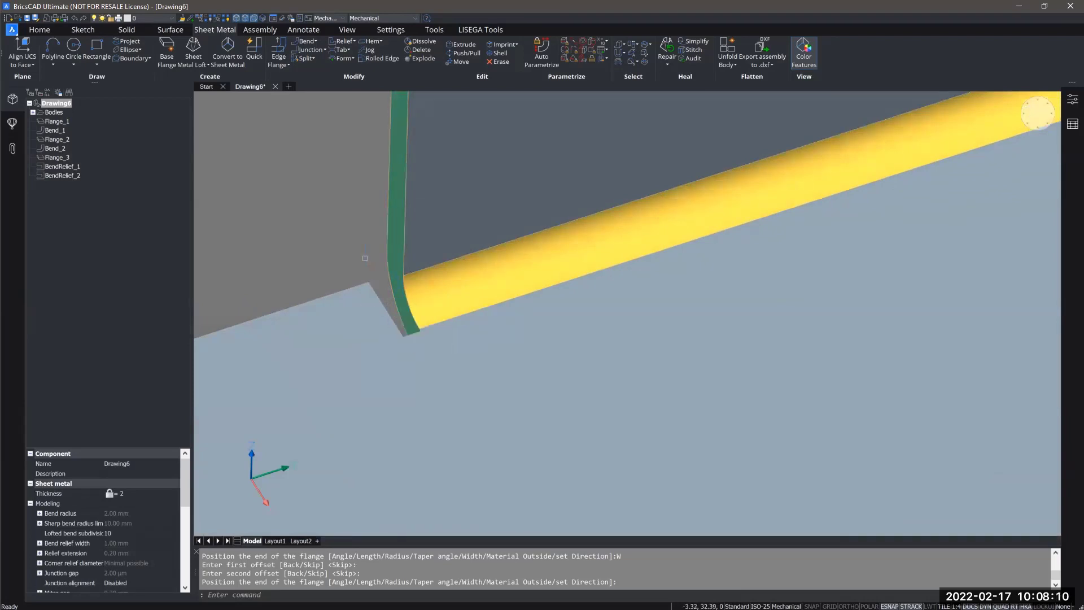
shift+middle_drag(365, 258, 373, 195)
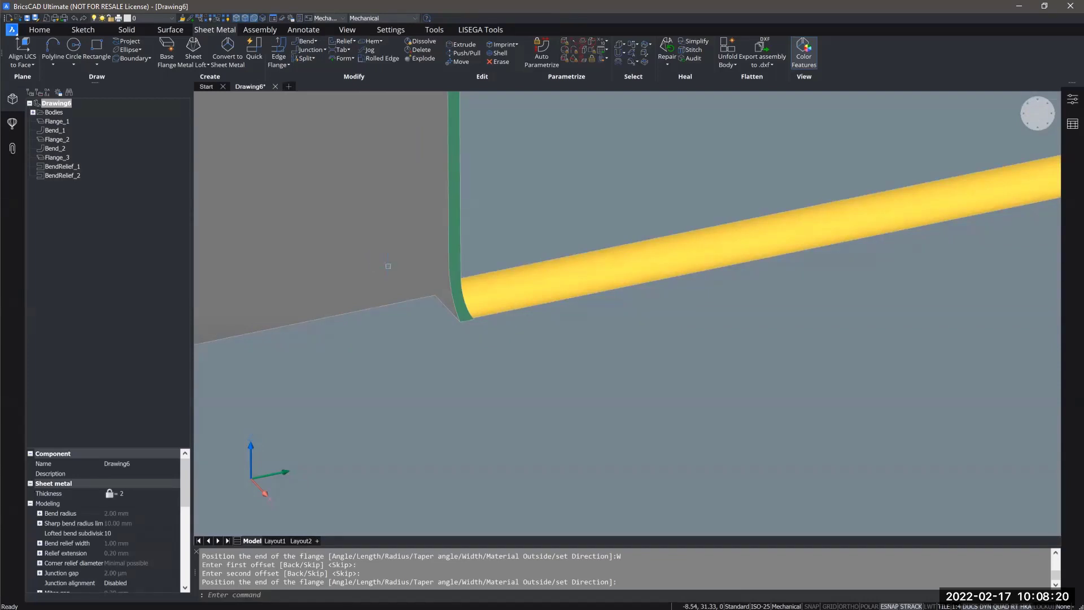
scroll(388, 265, down, 4)
scroll(388, 266, up, 1)
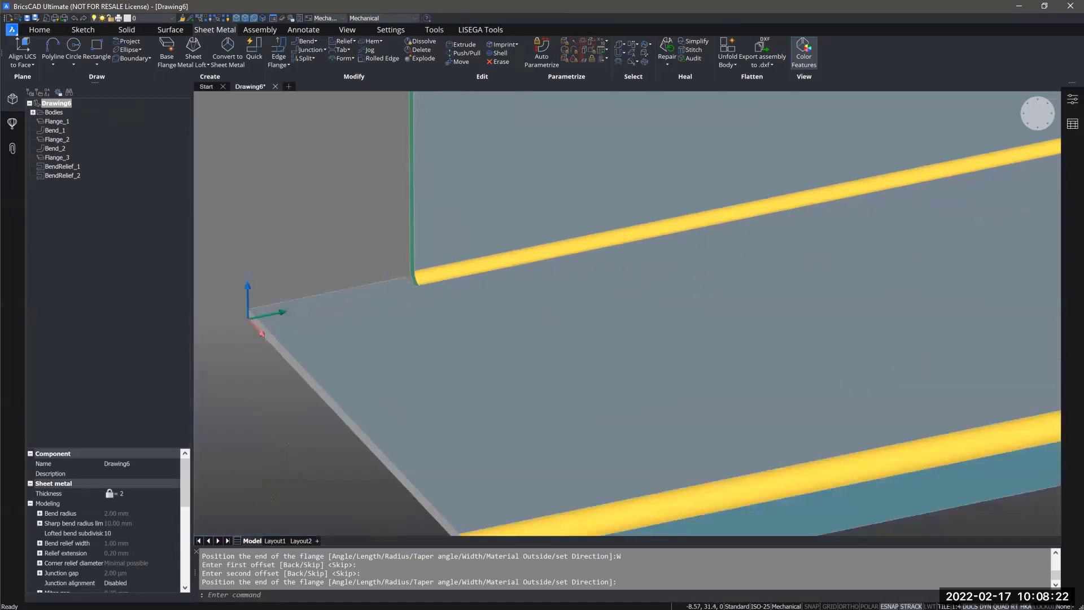
shift+middle_drag(388, 266, 412, 255)
scroll(246, 396, down, 4)
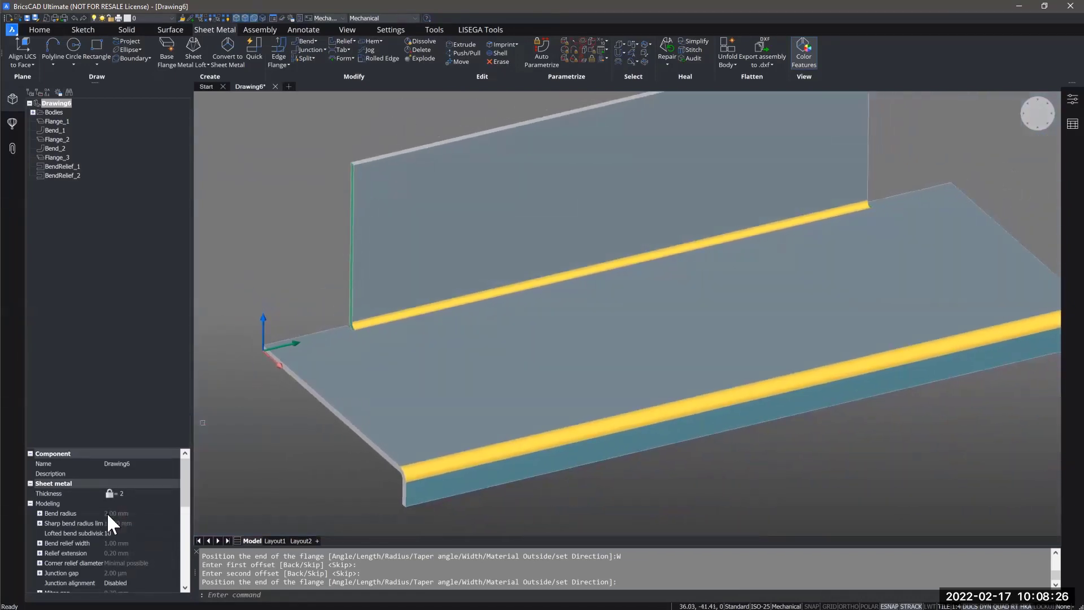
Check the bend relief width's type and ratio among the drawing's sheet metal modeling parameters
scroll(100, 526, down, 3)
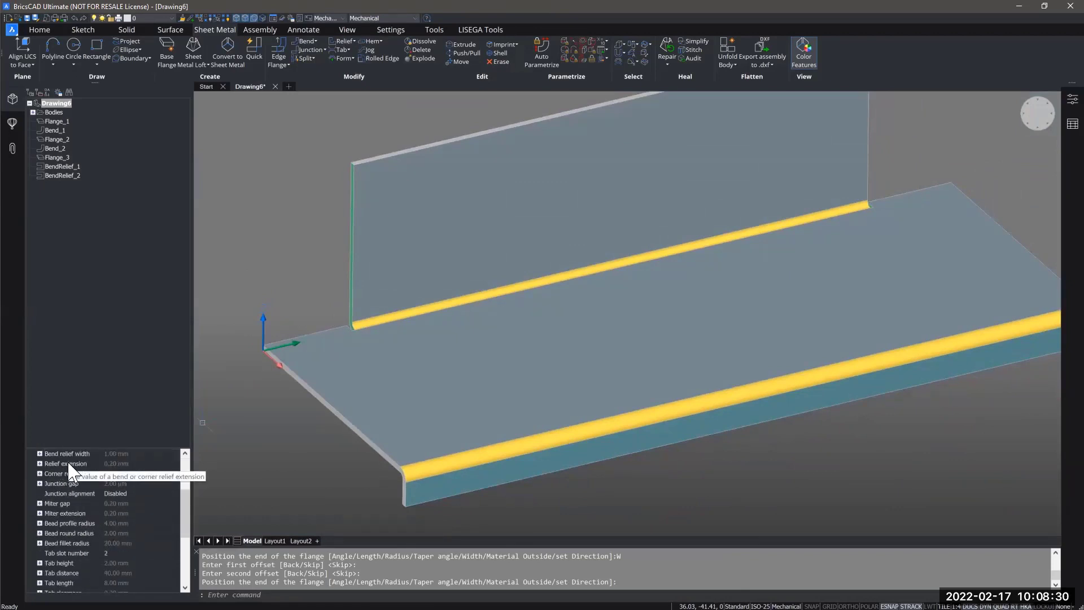
scroll(67, 478, up, 1)
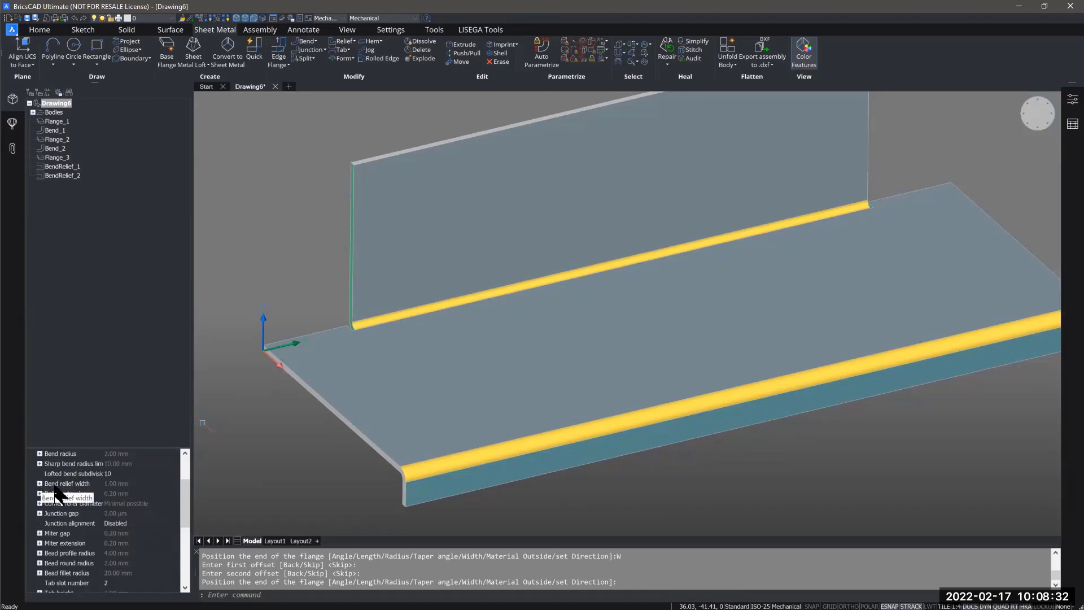
click(39, 484)
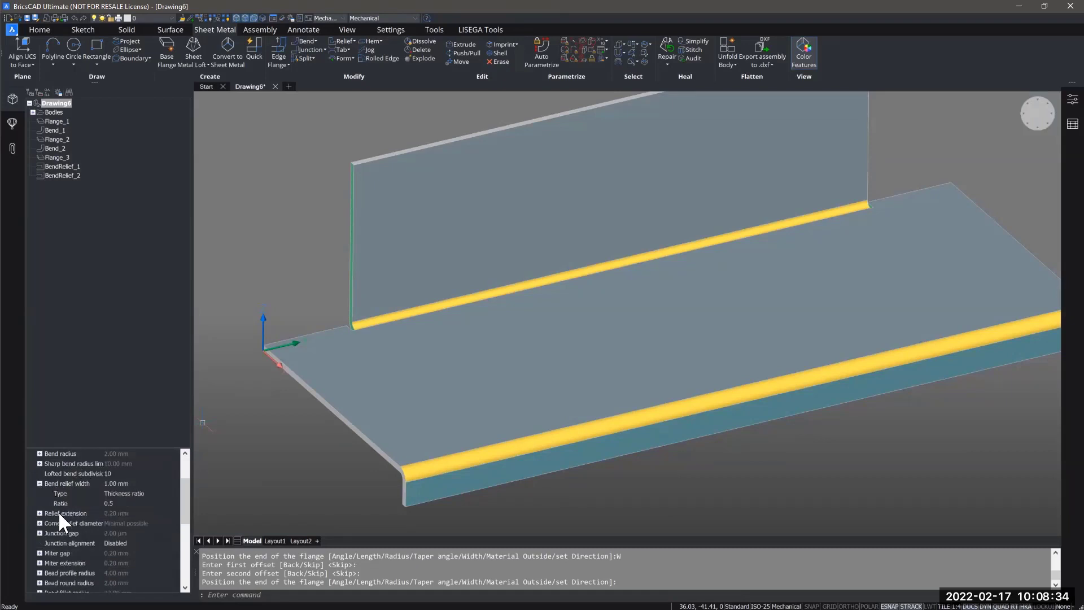
click(39, 483)
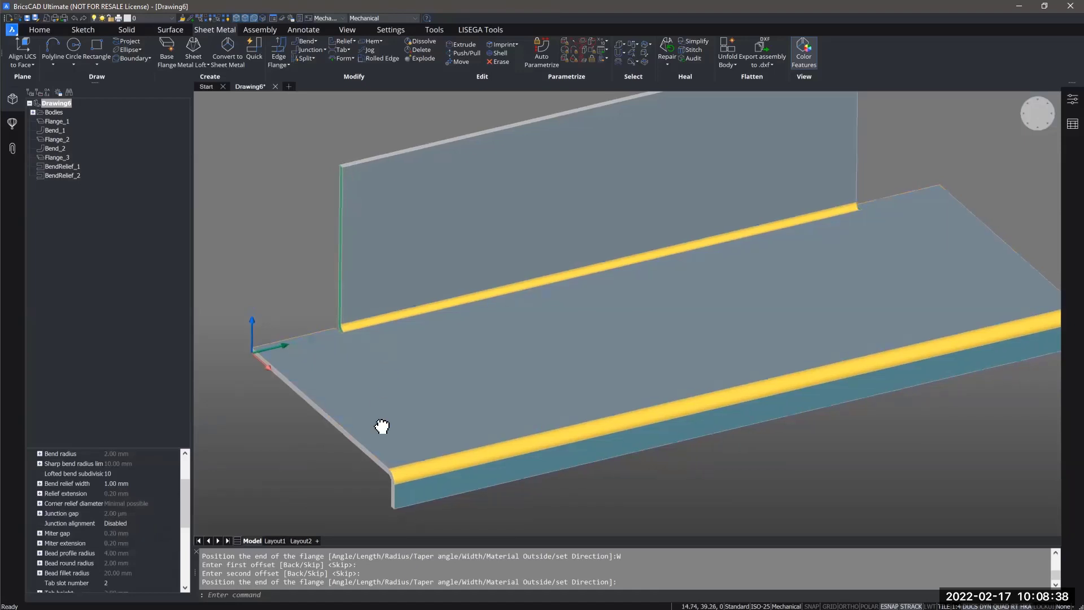
Create an edge flange along the upright flange's upper edge, bent at 90° away from the base flange
click(274, 54)
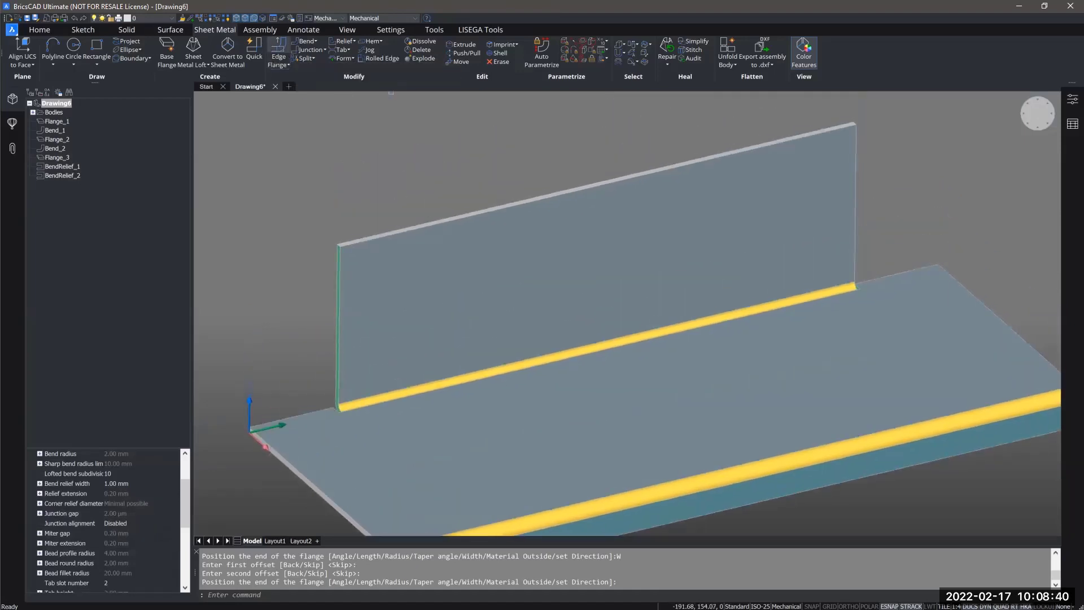
scroll(361, 249, up, 6)
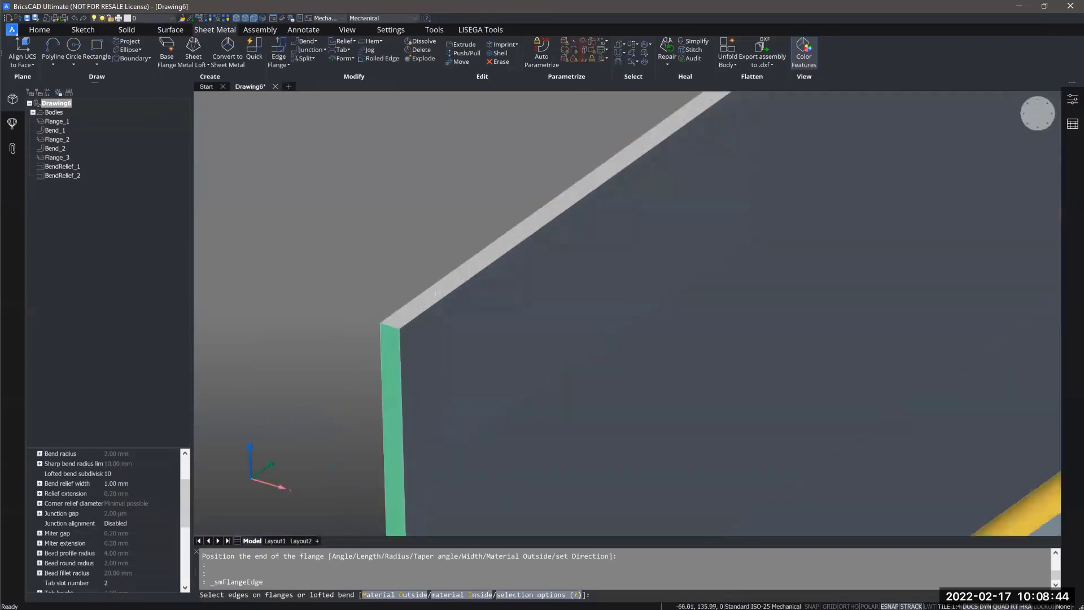
click(426, 289)
scroll(383, 274, down, 2)
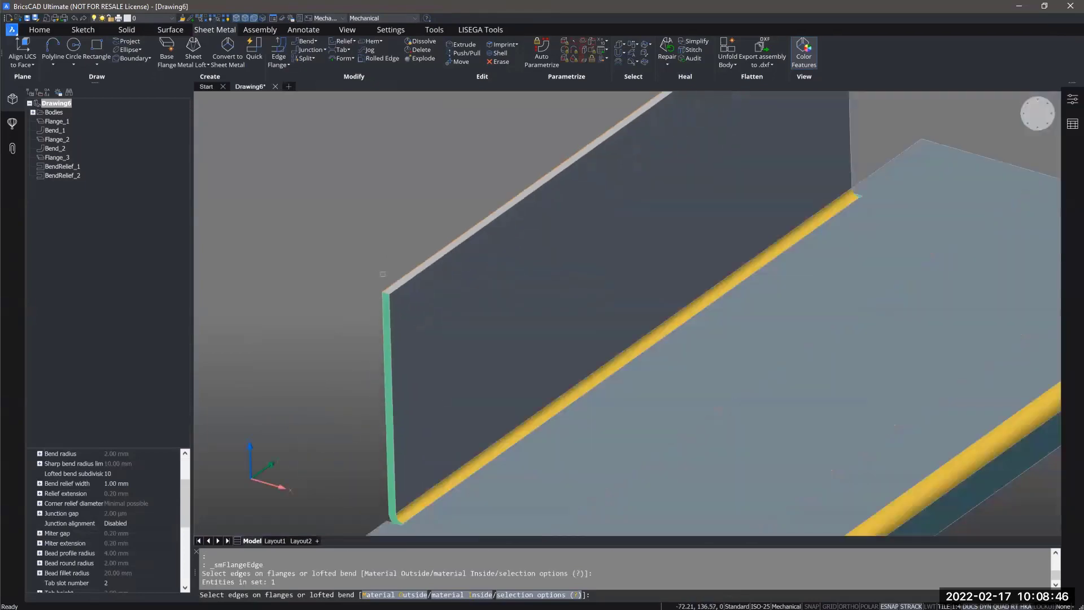
scroll(364, 269, down, 3)
key(Return)
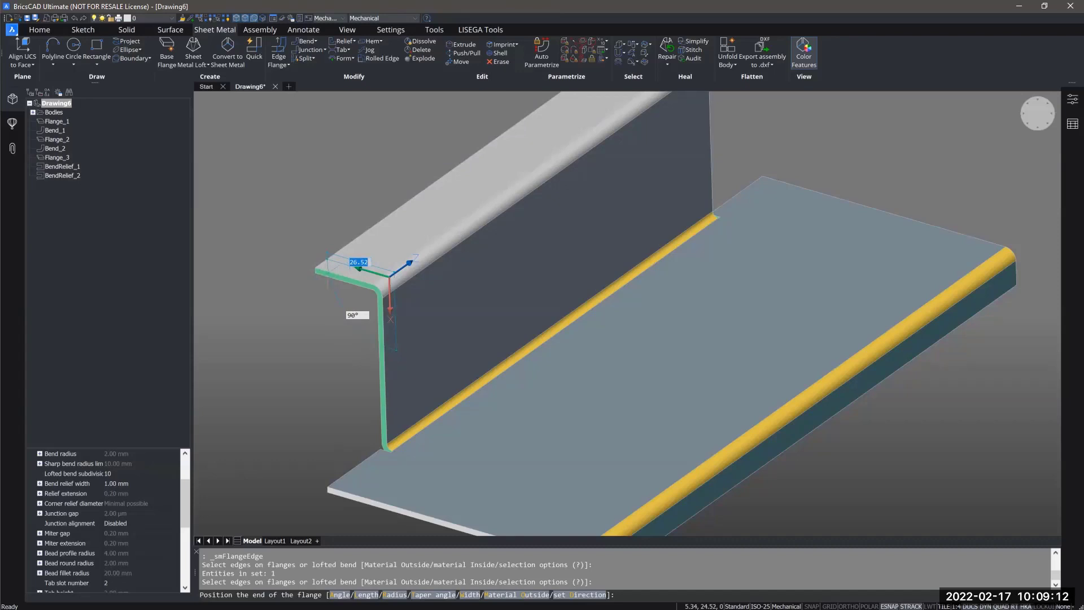
click(327, 273)
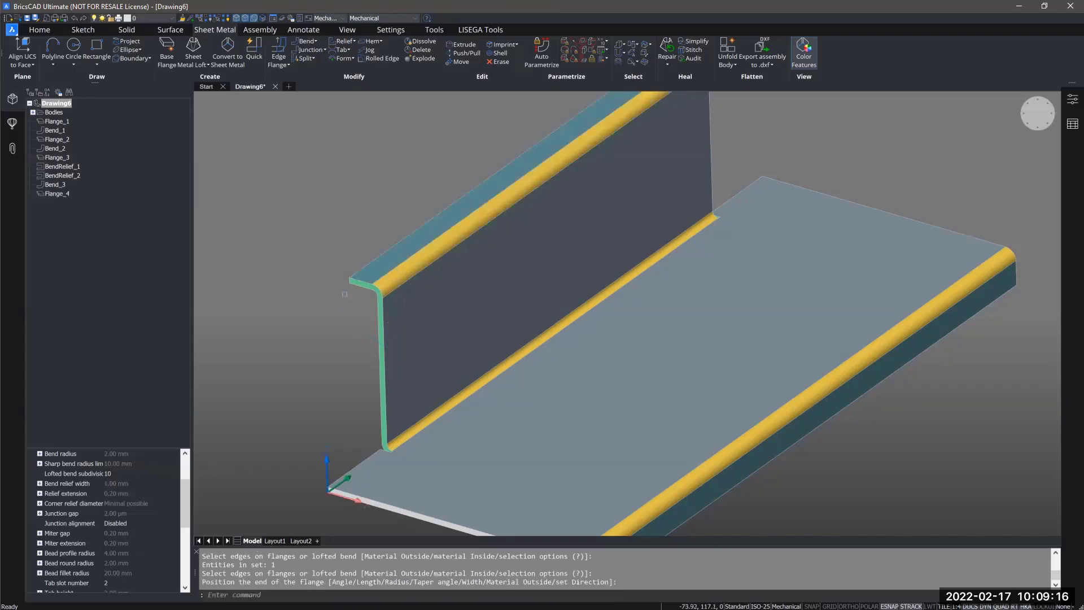
Try rotating the short downward flange on the base's long edge to a wider bend angle, and abandon the change
shift+middle_drag(345, 294, 428, 293)
scroll(429, 292, up, 2)
scroll(429, 292, down, 5)
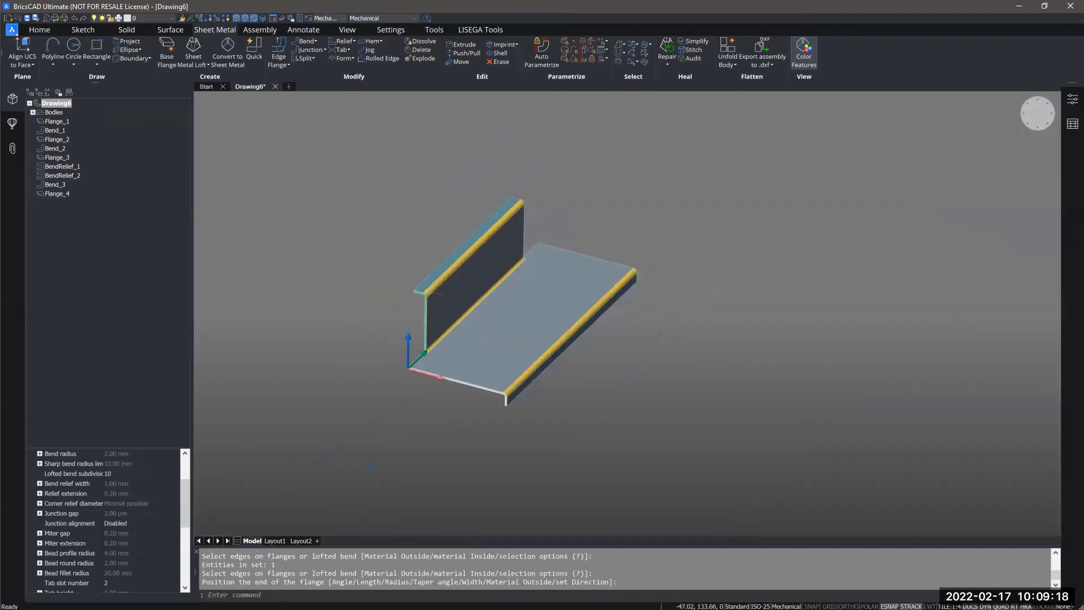
shift+middle_drag(517, 367, 431, 374)
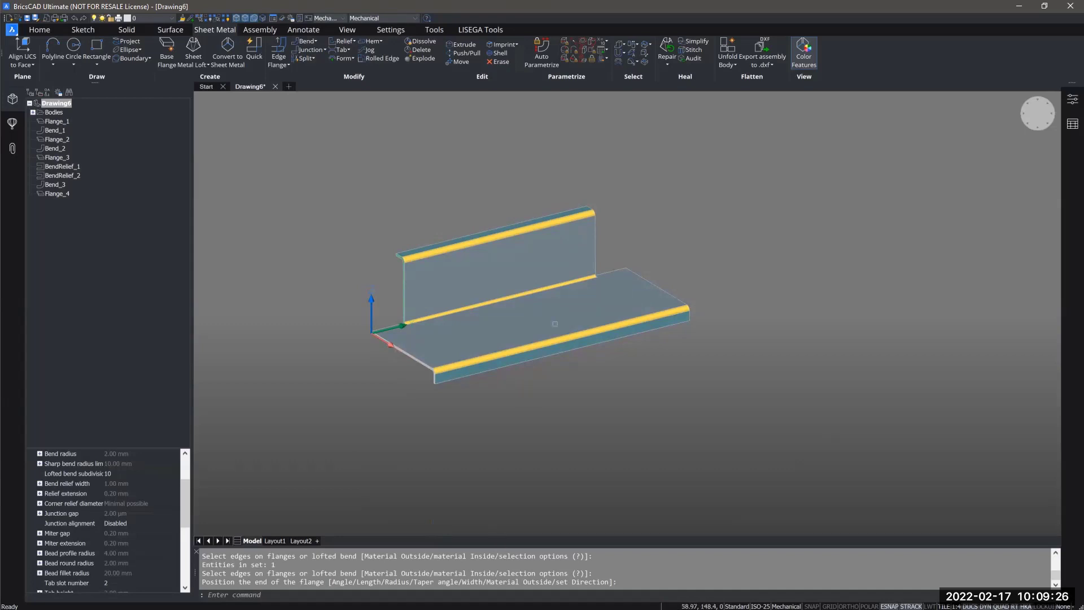
scroll(477, 402, up, 3)
shift+middle_drag(471, 333, 523, 342)
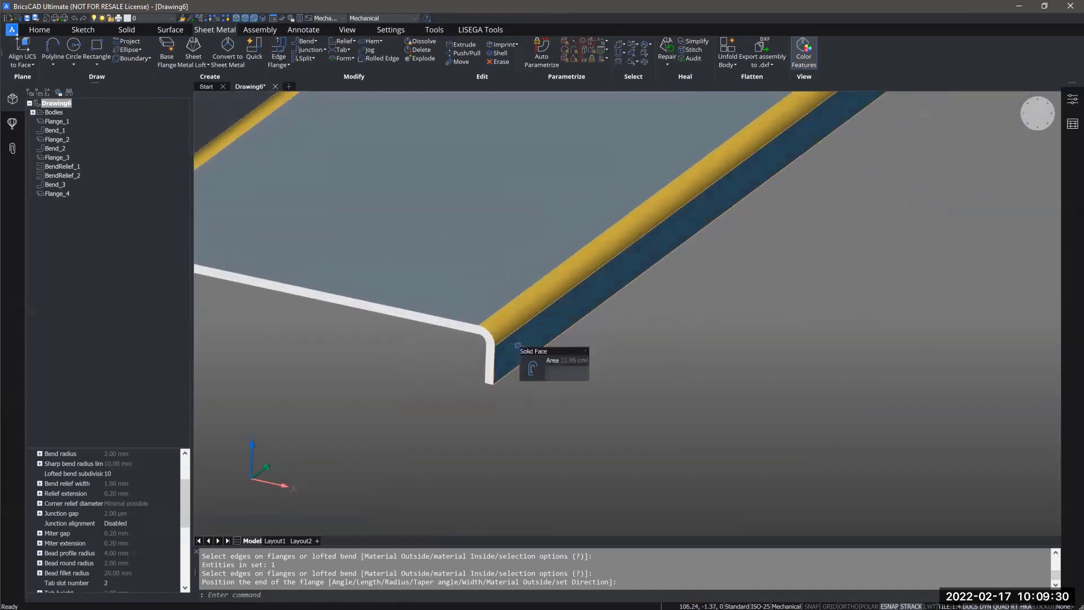
mouse_move(530, 357)
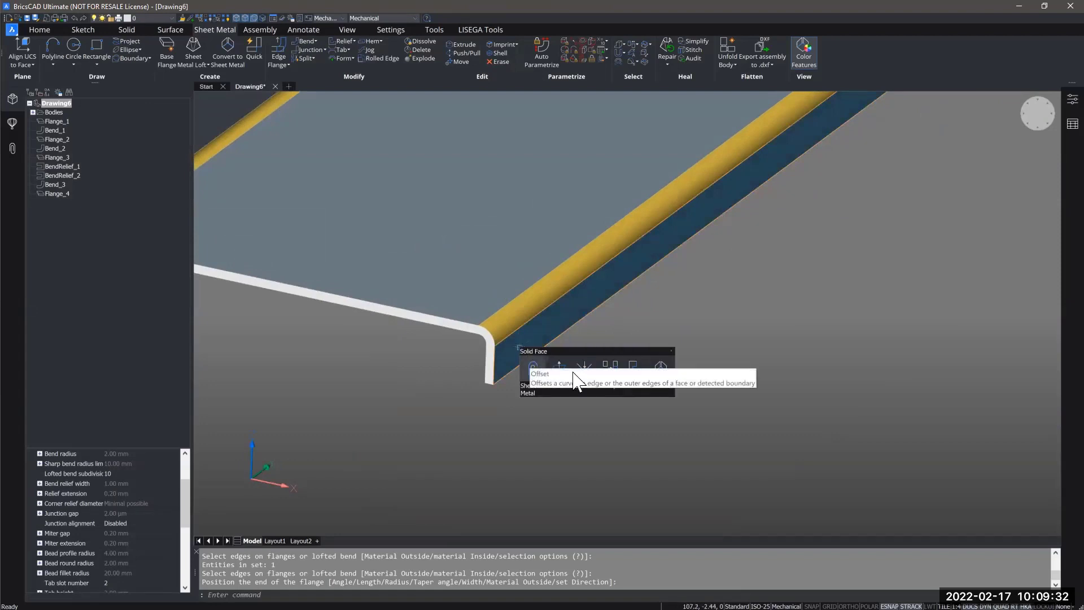
mouse_move(534, 384)
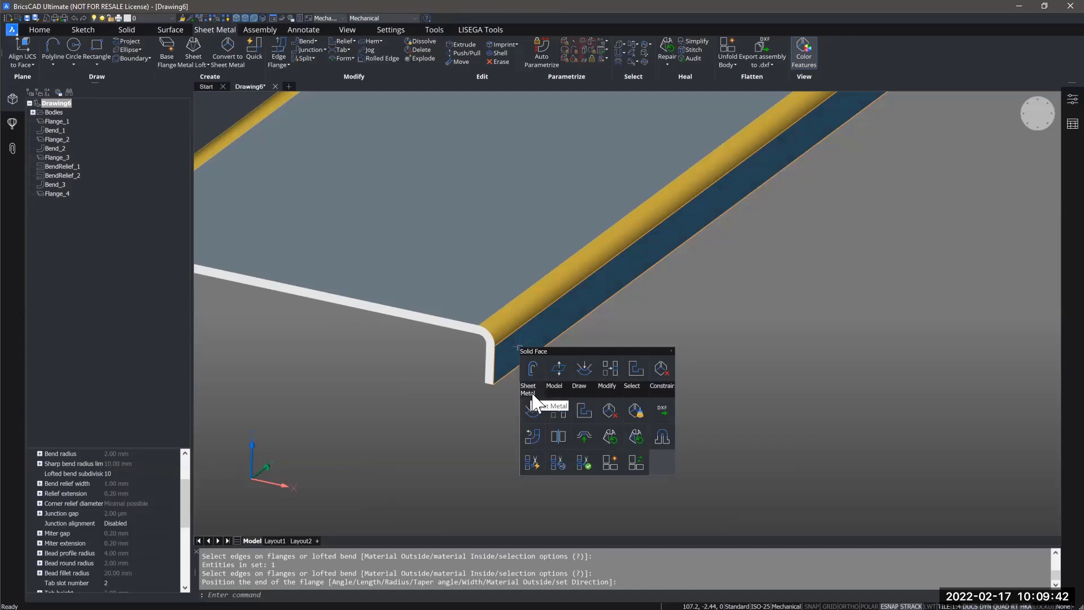
click(534, 434)
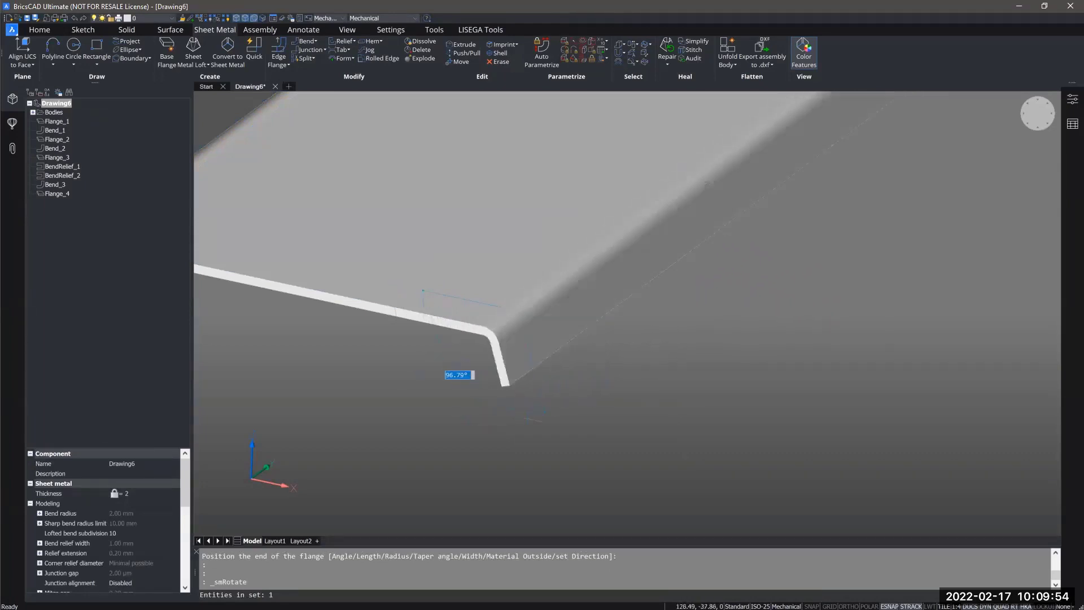
scroll(446, 373, down, 3)
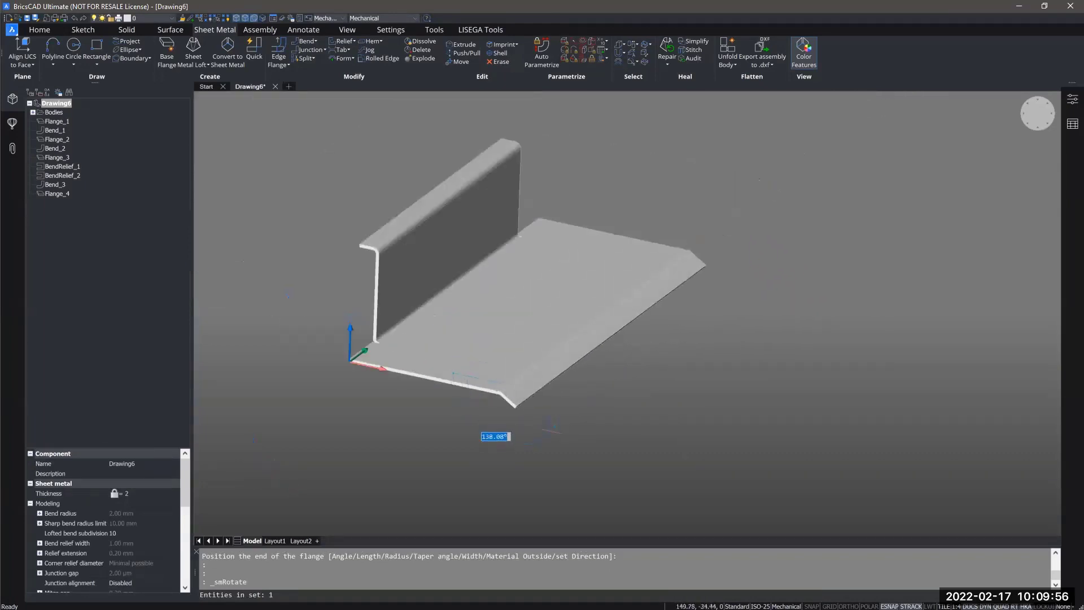
key(Escape)
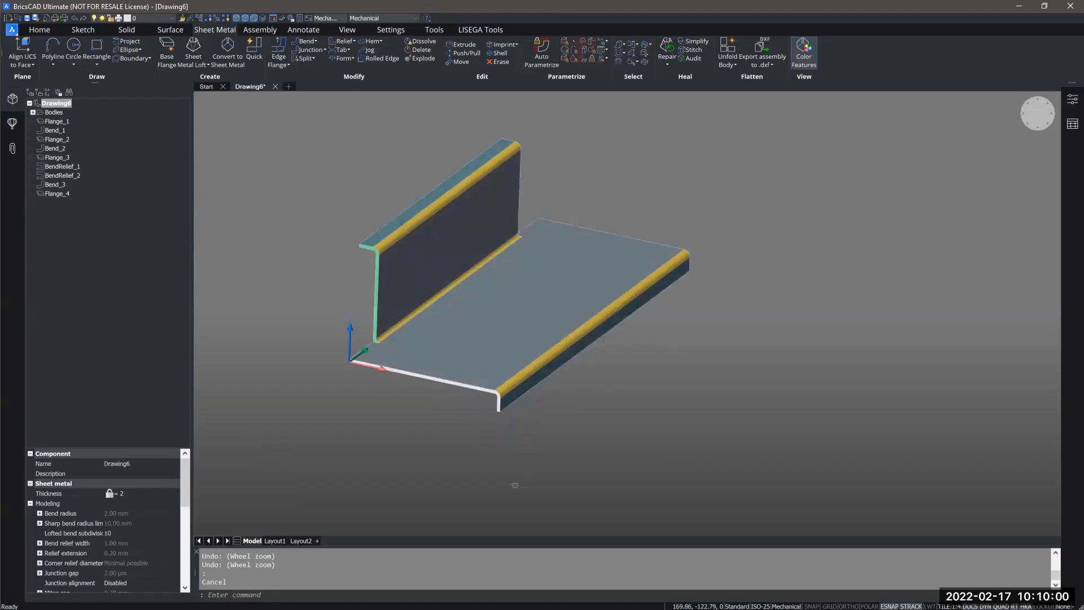
Try Push/Pull on the upright flange's inner face to shift the flange across the base, and cancel the change
scroll(449, 402, up, 5)
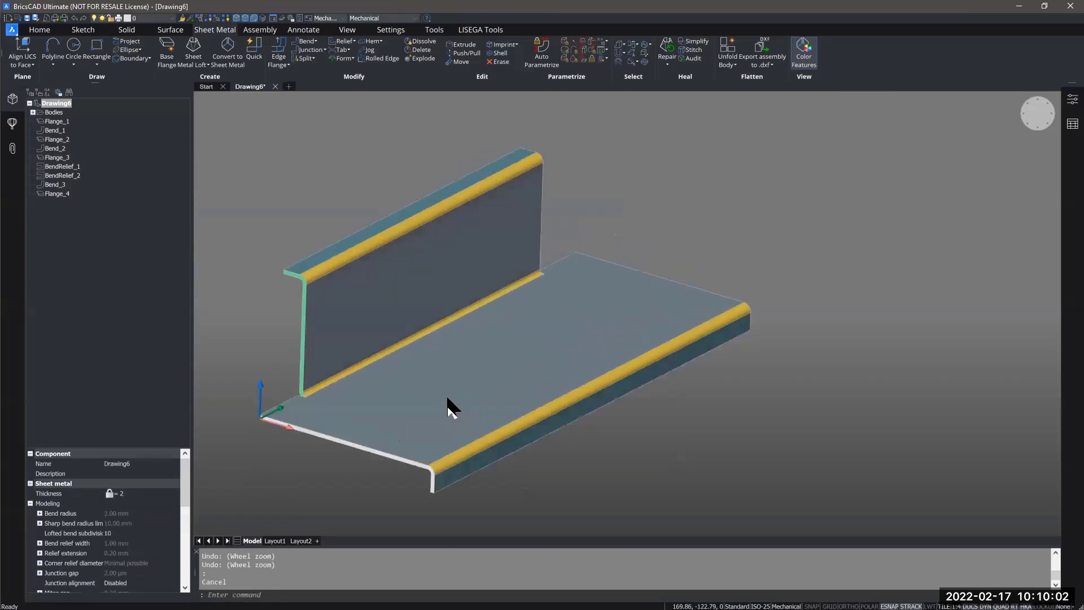
mouse_move(444, 309)
middle_down()
mouse_move(453, 299)
mouse_move(432, 290)
middle_up()
mouse_move(448, 309)
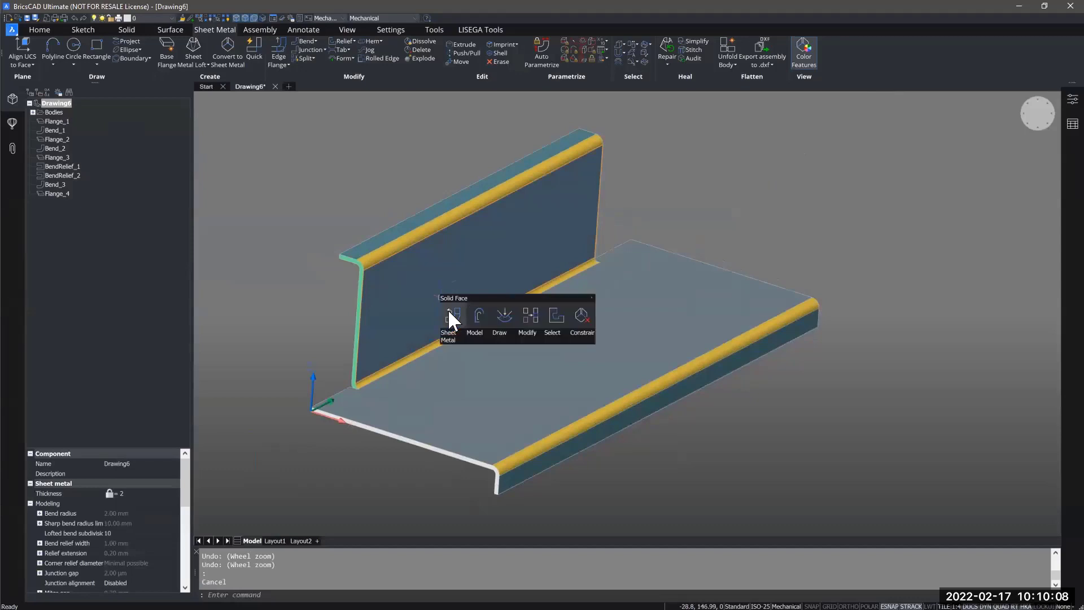
mouse_move(462, 333)
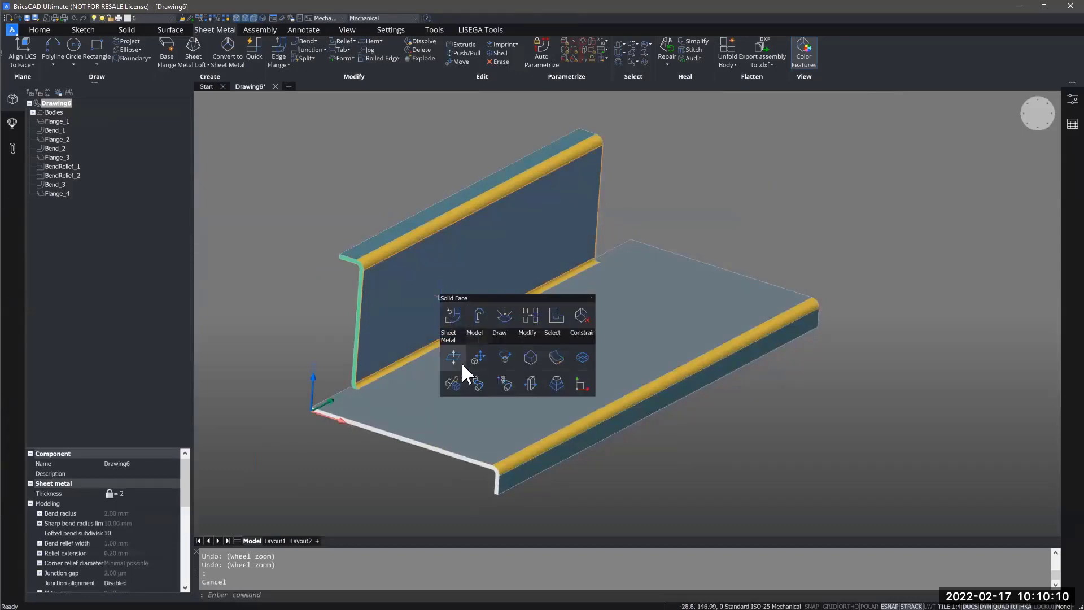
click(453, 356)
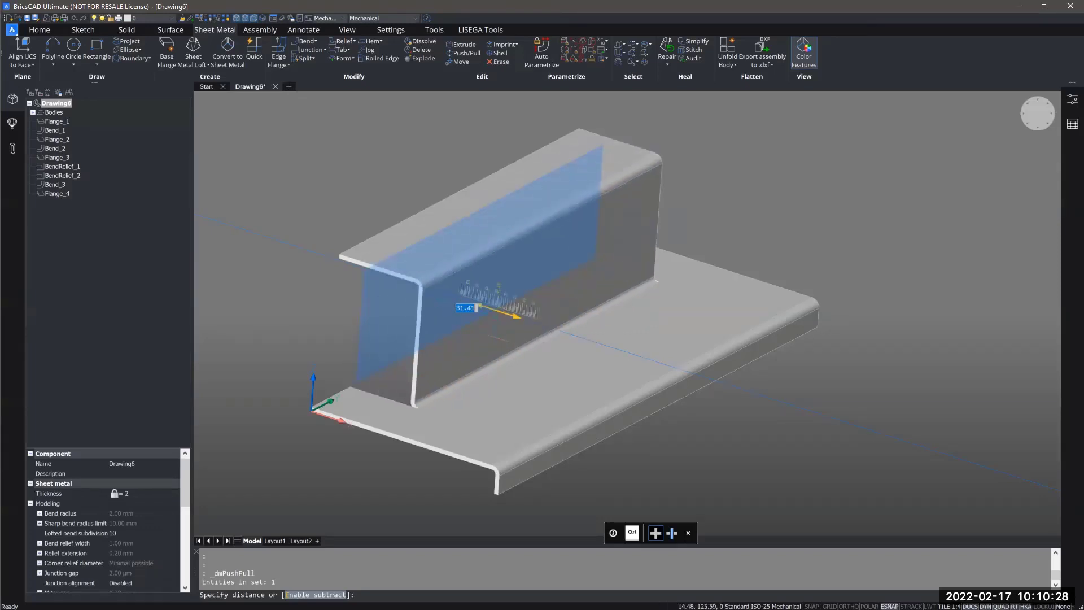
key(Escape)
key(ctrl+z)
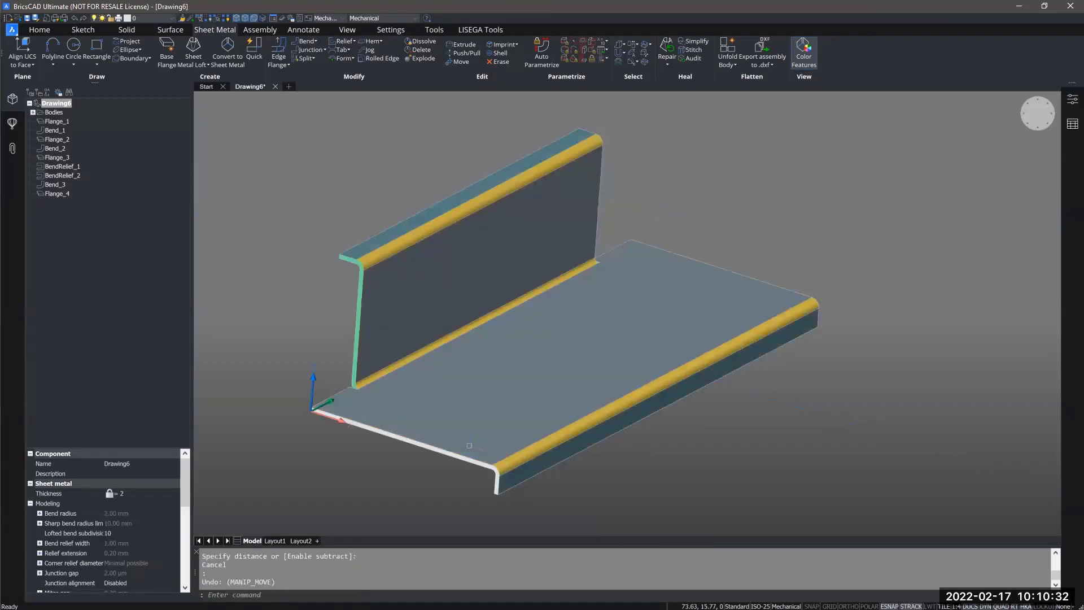
Dissolve the upright flange's sheet metal feature with the SMDISSOLVE command
middle_drag(730, 477, 700, 450)
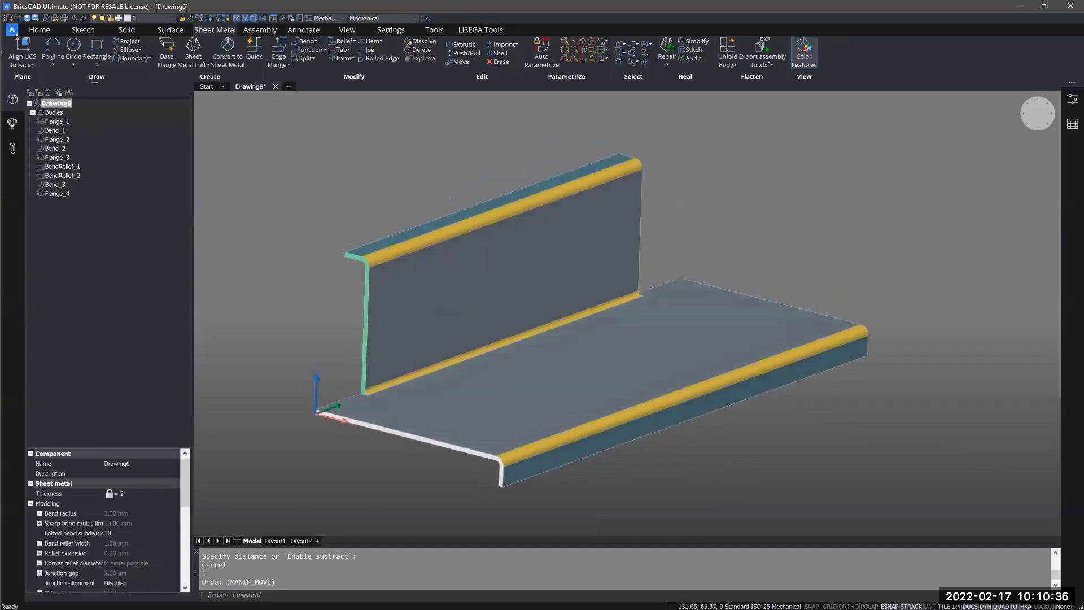
mouse_move(410, 313)
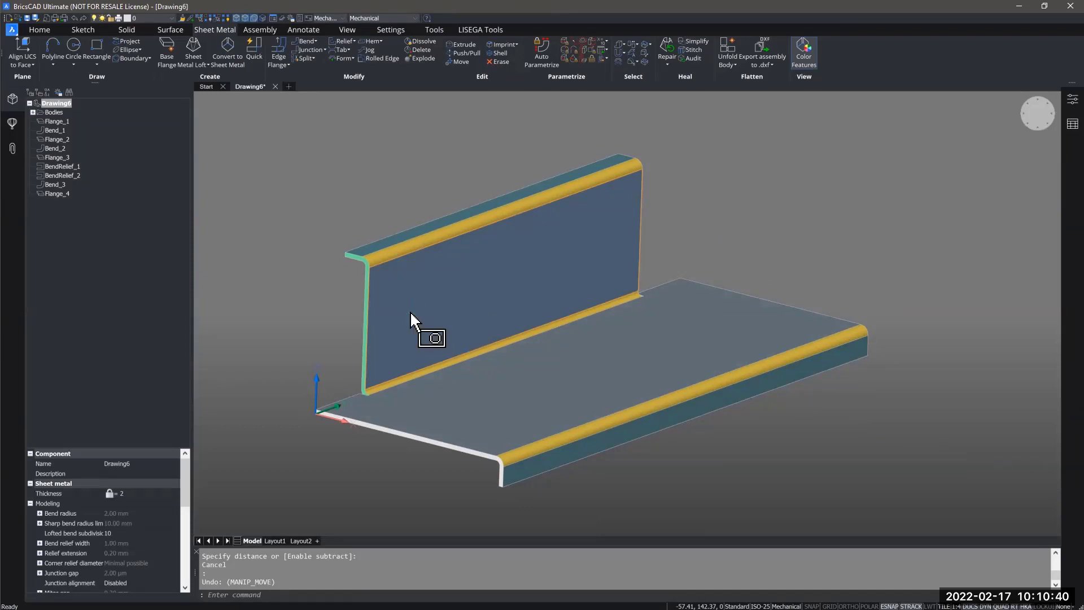
click(410, 313)
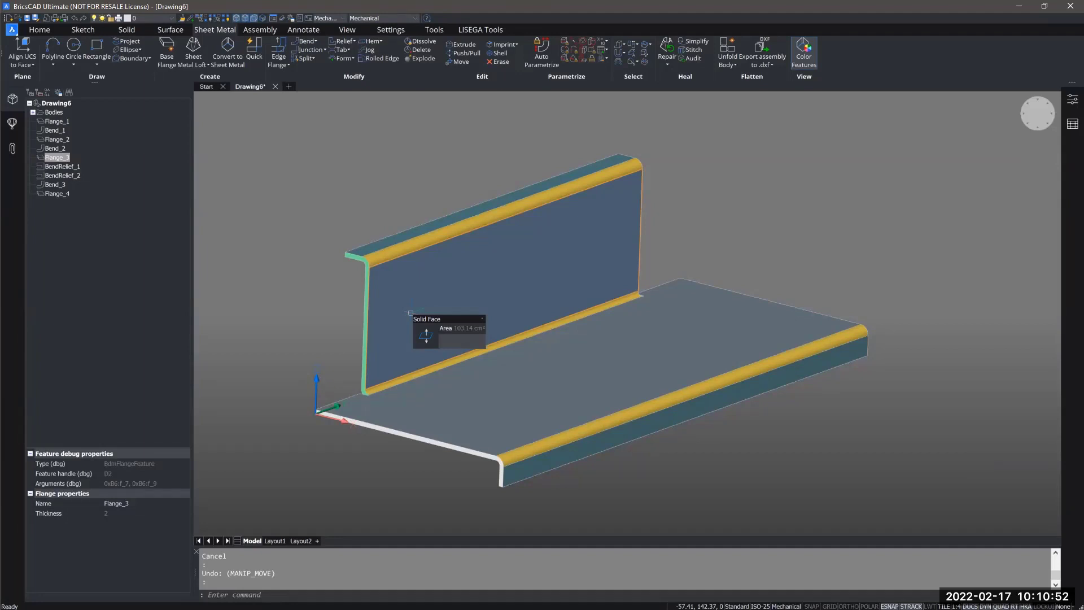
text(SMDISSOLVE)
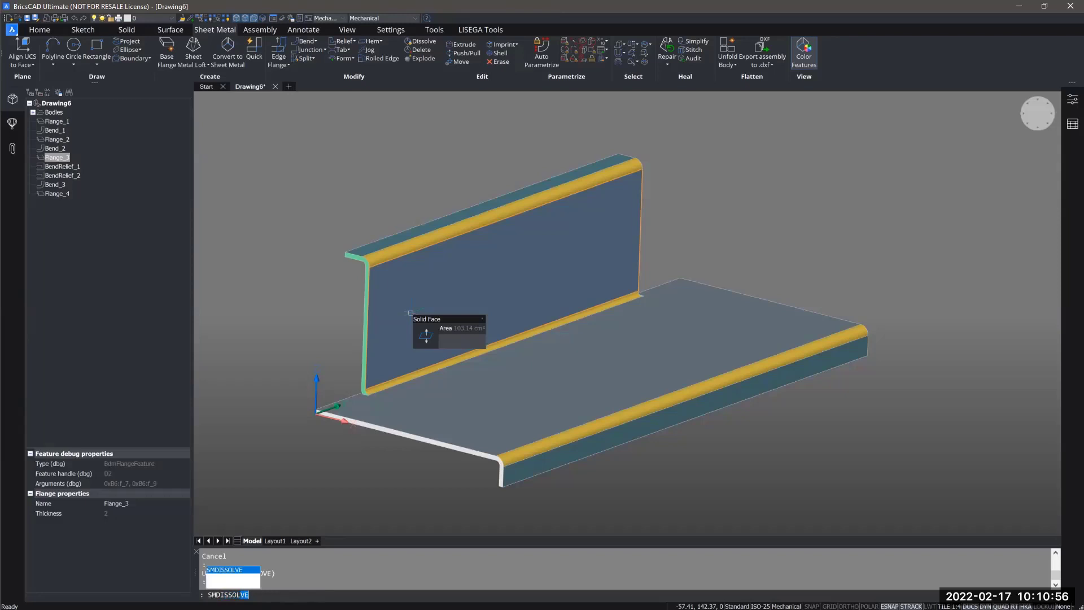
key(Return)
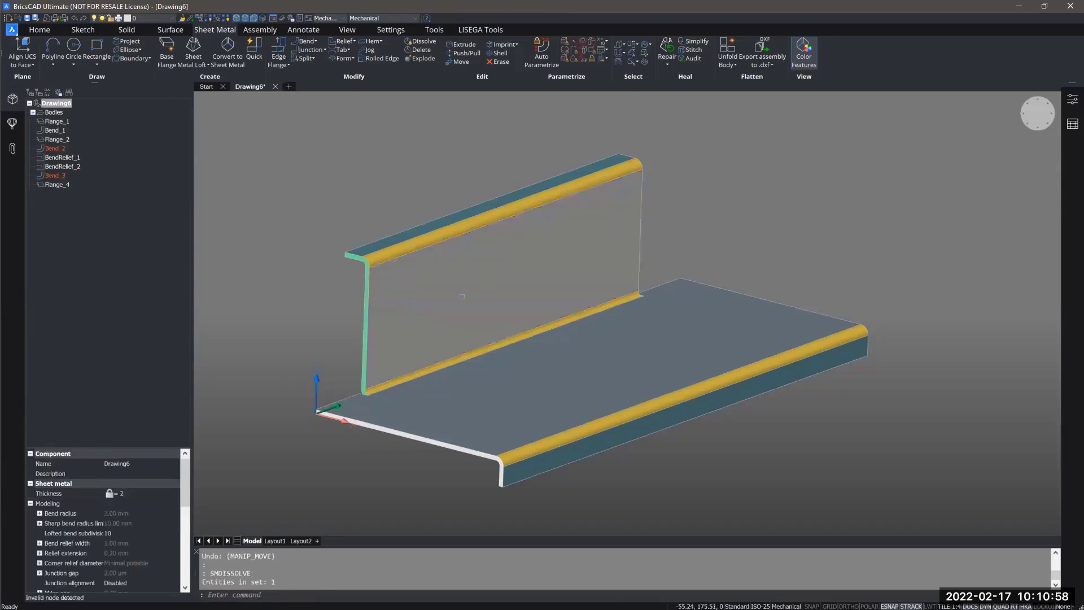
Try Push/Pull on the dissolved upright face, and undo both that attempt and the dissolve
mouse_move(490, 280)
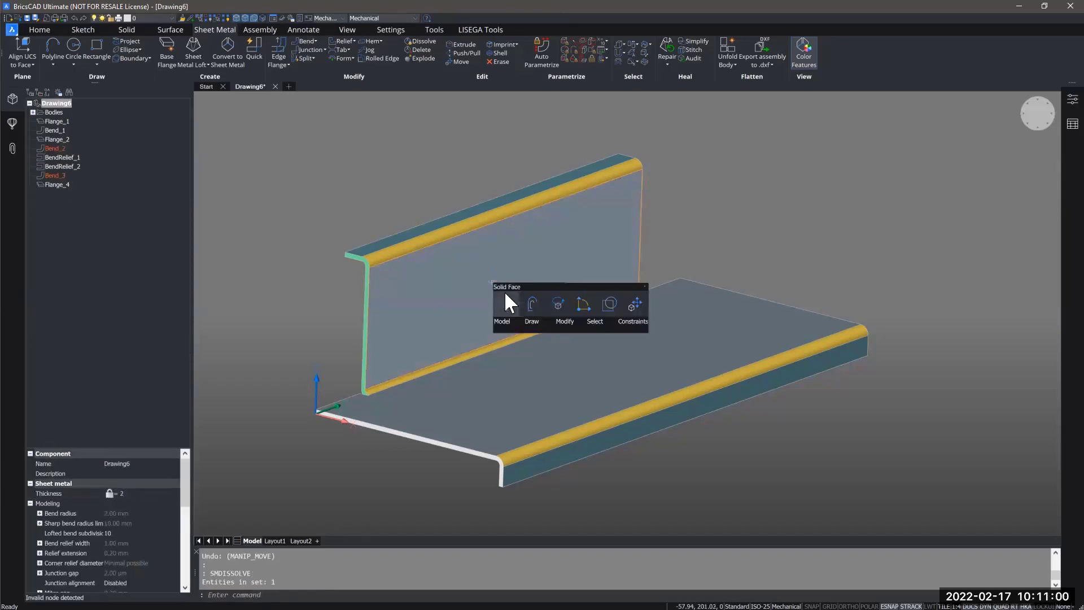
click(505, 294)
click(504, 292)
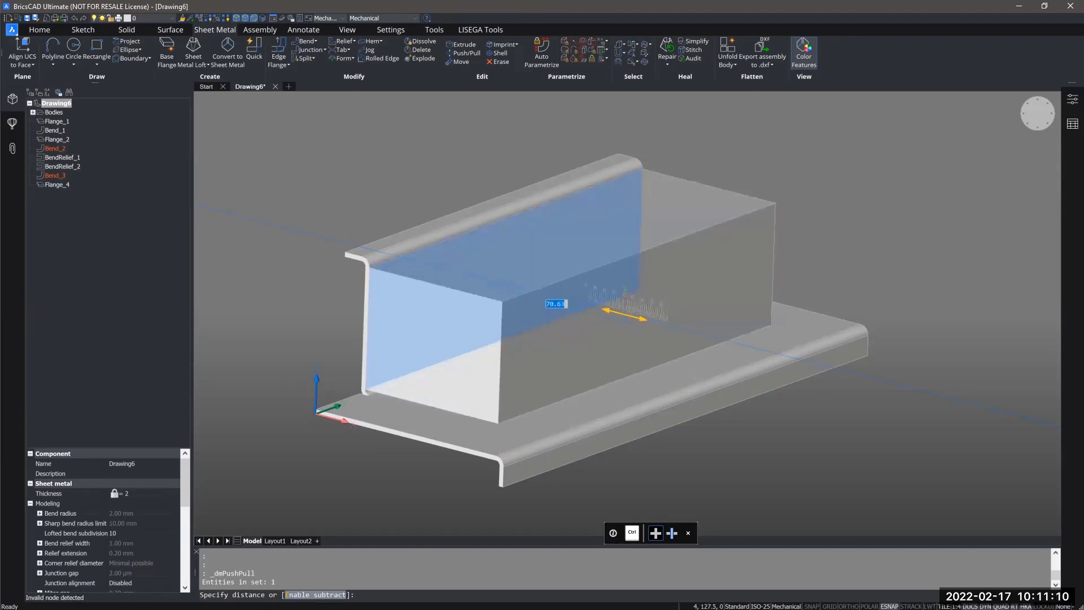
key(Escape)
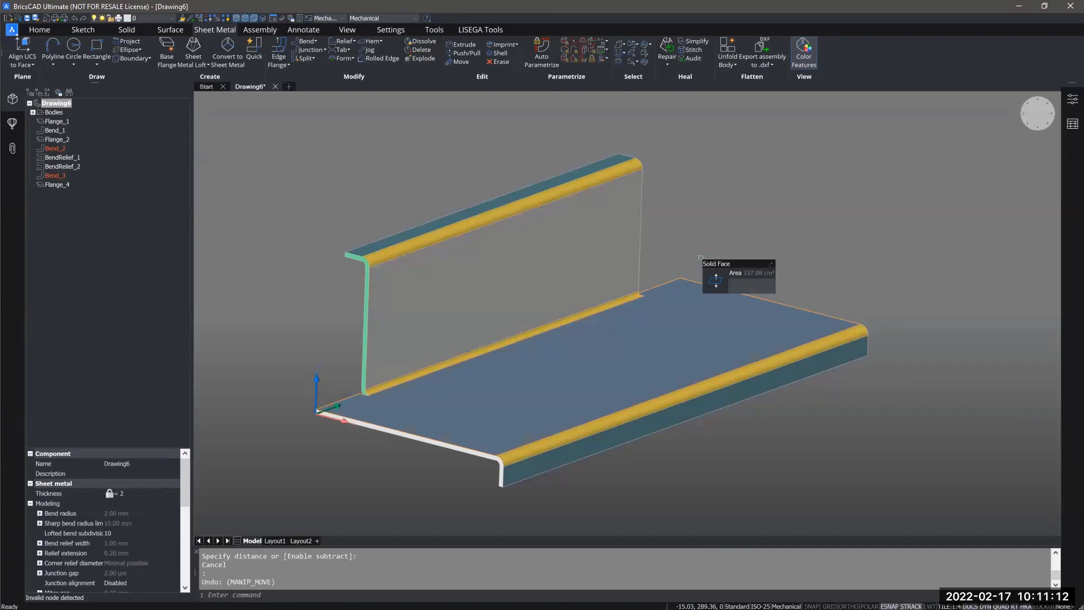
key(ctrl+z)
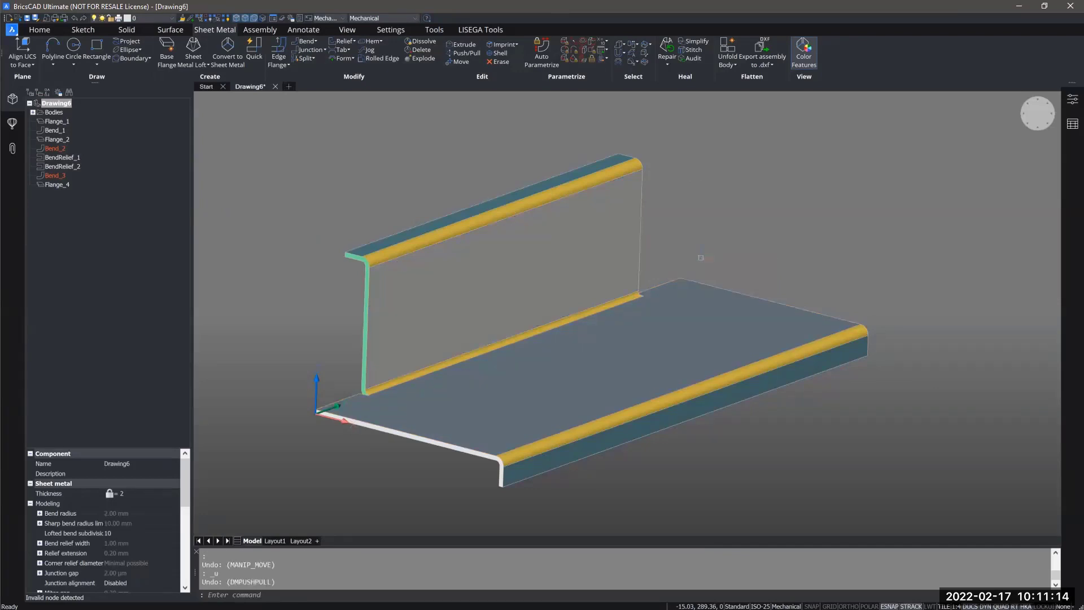
key(ctrl+z)
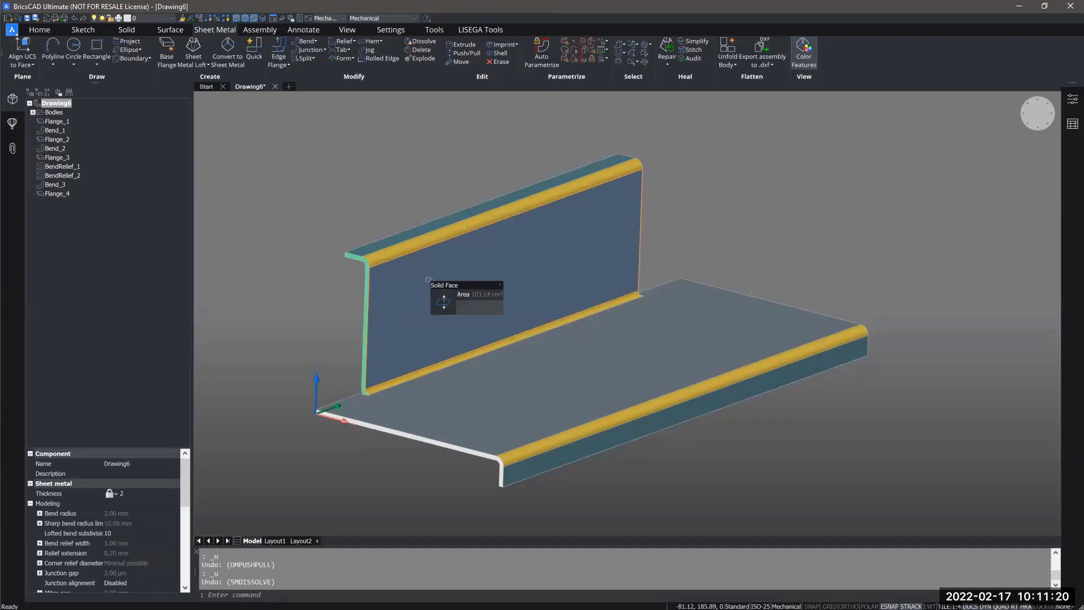
Create downward edge flanges 66 mm long at 90° from the lower edges of both short ends of the base flange
middle_drag(740, 491, 715, 469)
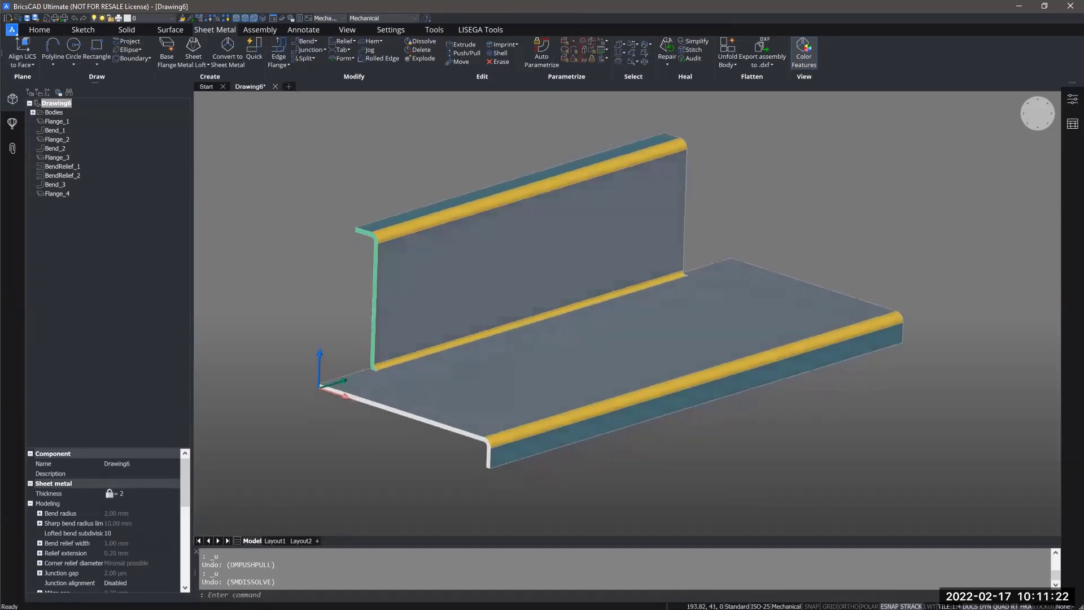
shift+middle_drag(612, 458, 390, 437)
scroll(881, 340, up, 4)
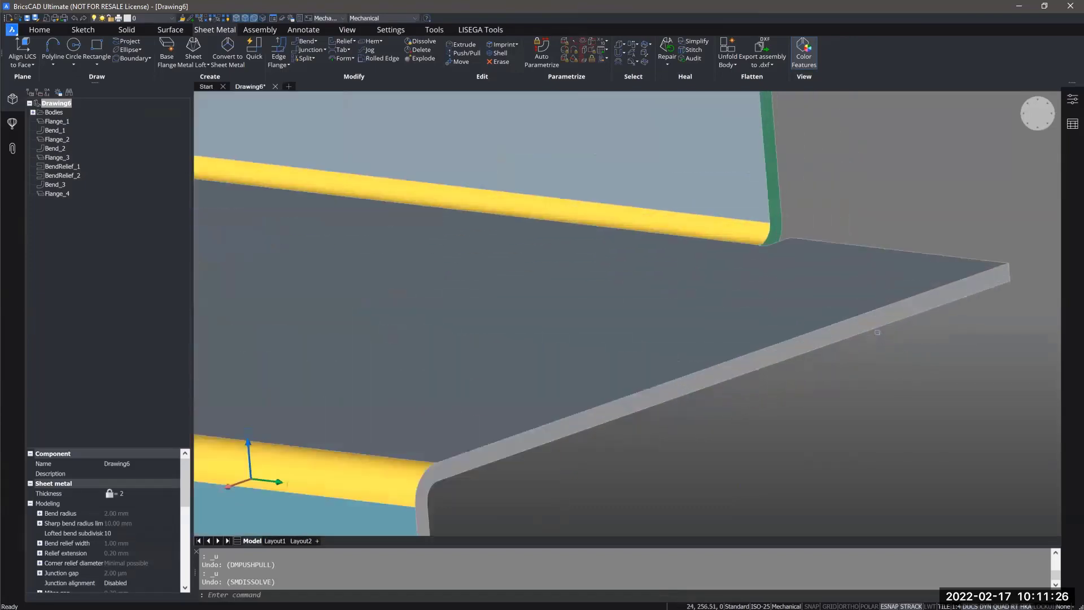
scroll(823, 422, down, 3)
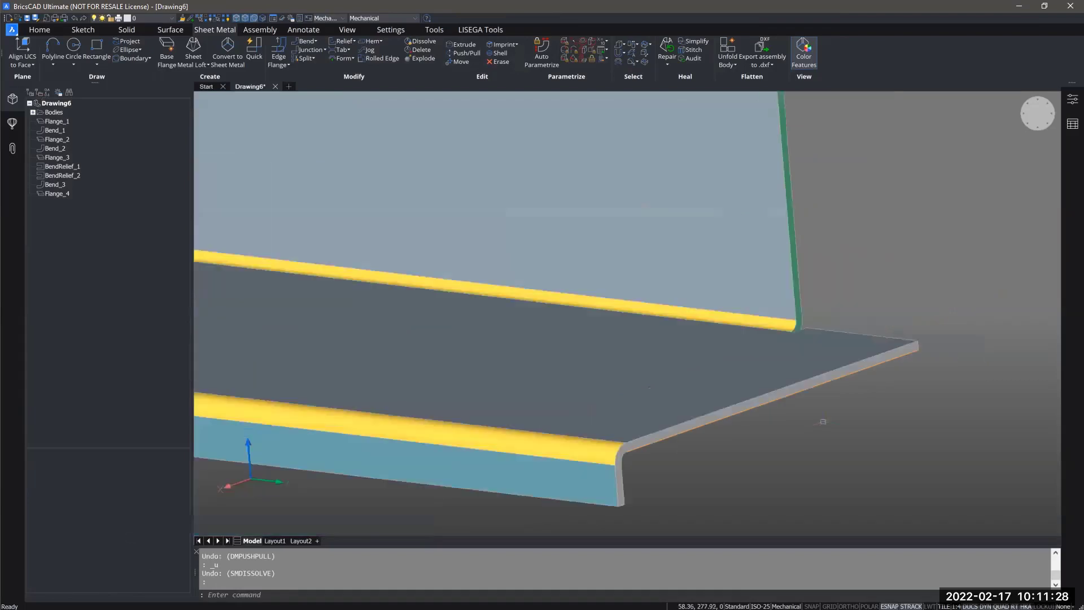
scroll(823, 421, down, 3)
shift+middle_drag(776, 434, 495, 416)
scroll(495, 416, up, 5)
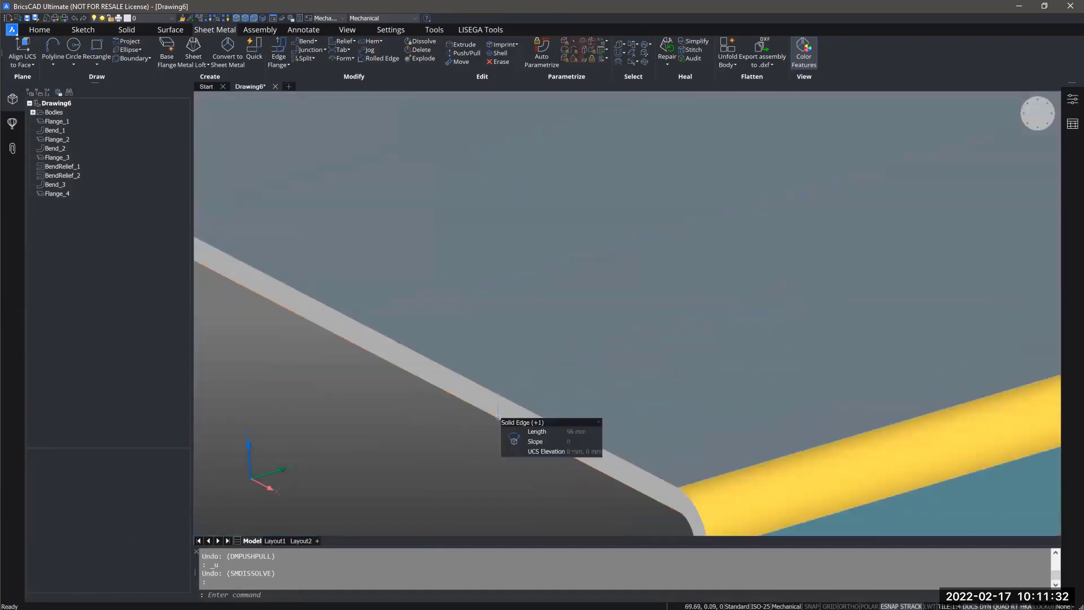
scroll(477, 426, down, 5)
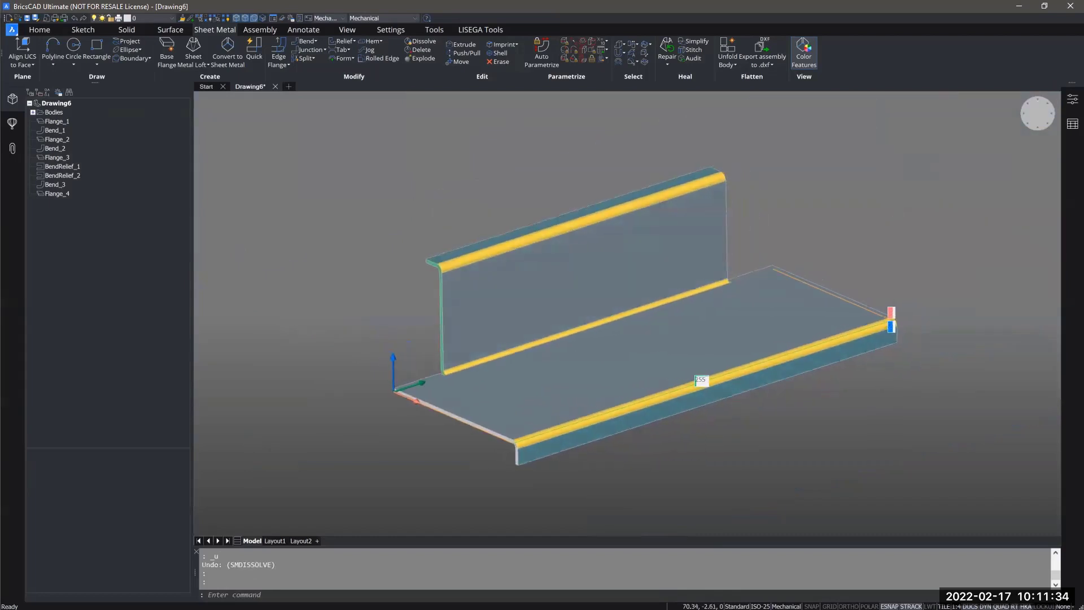
scroll(622, 209, down, 1)
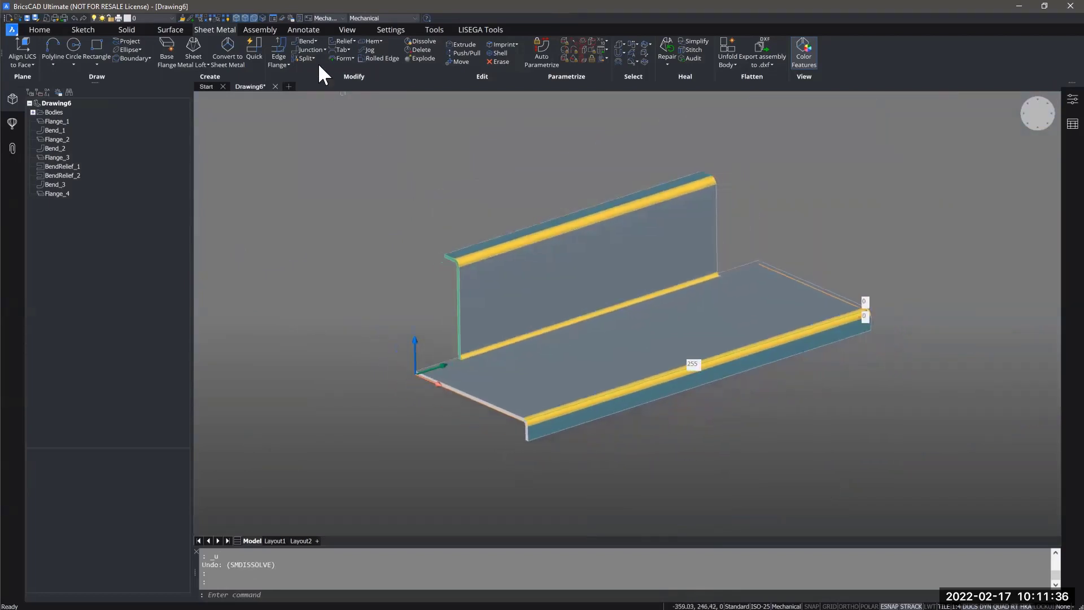
click(282, 45)
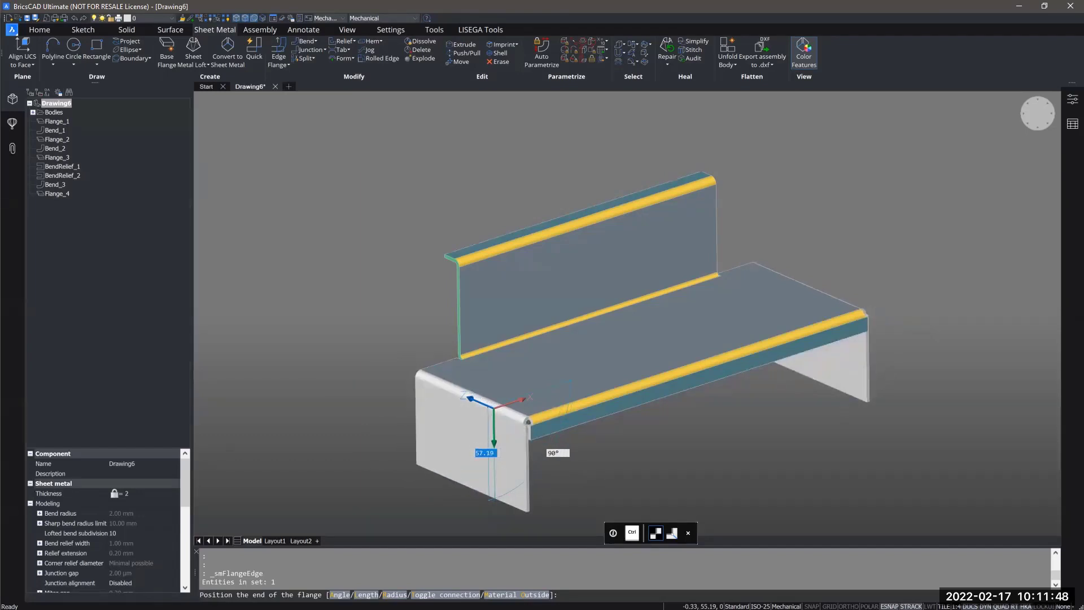
text(66)
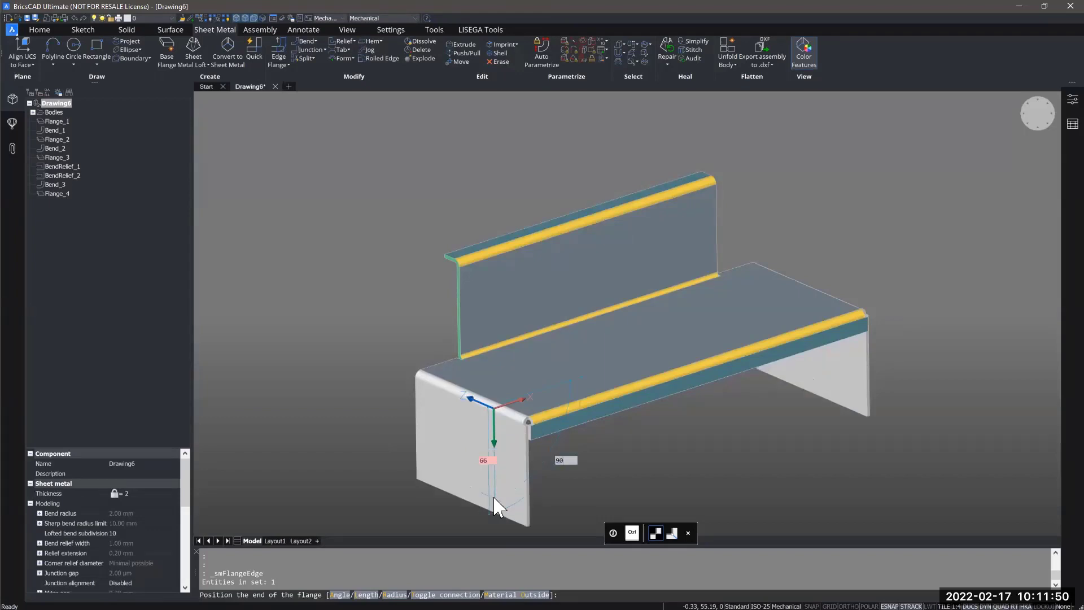
key(Return)
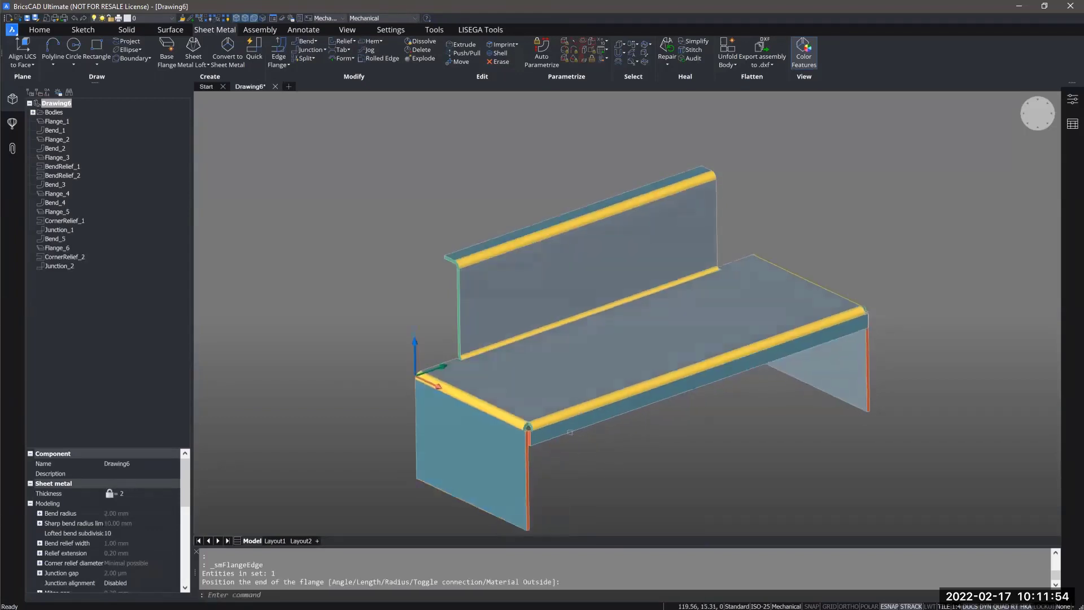
Examine the corner relief and junction close up where the new end flange meets the short downward side flange
scroll(534, 419, up, 5)
scroll(509, 439, up, 4)
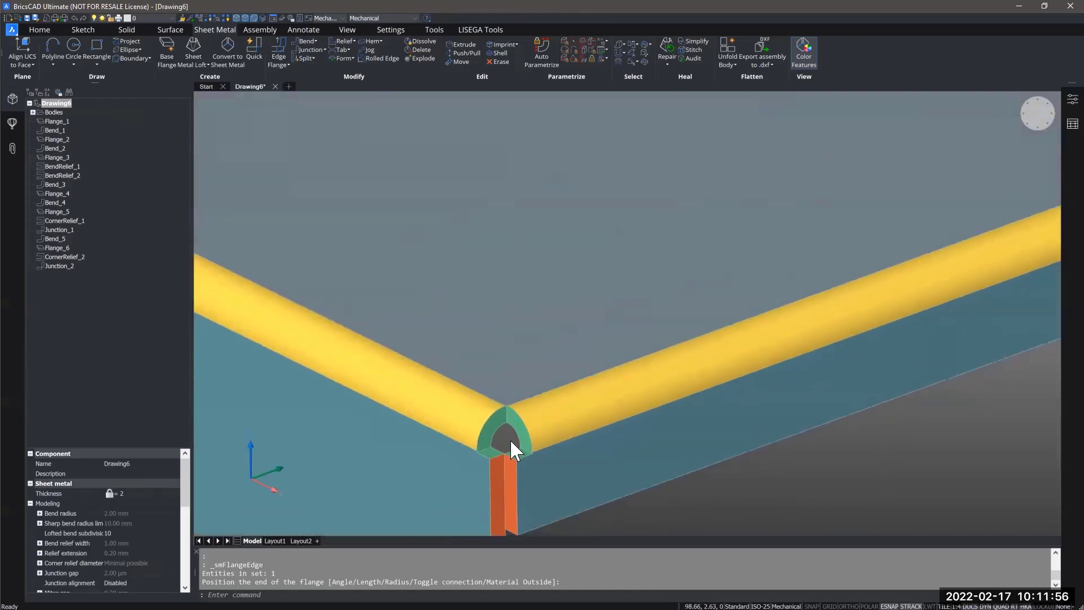
shift+middle_drag(508, 439, 511, 395)
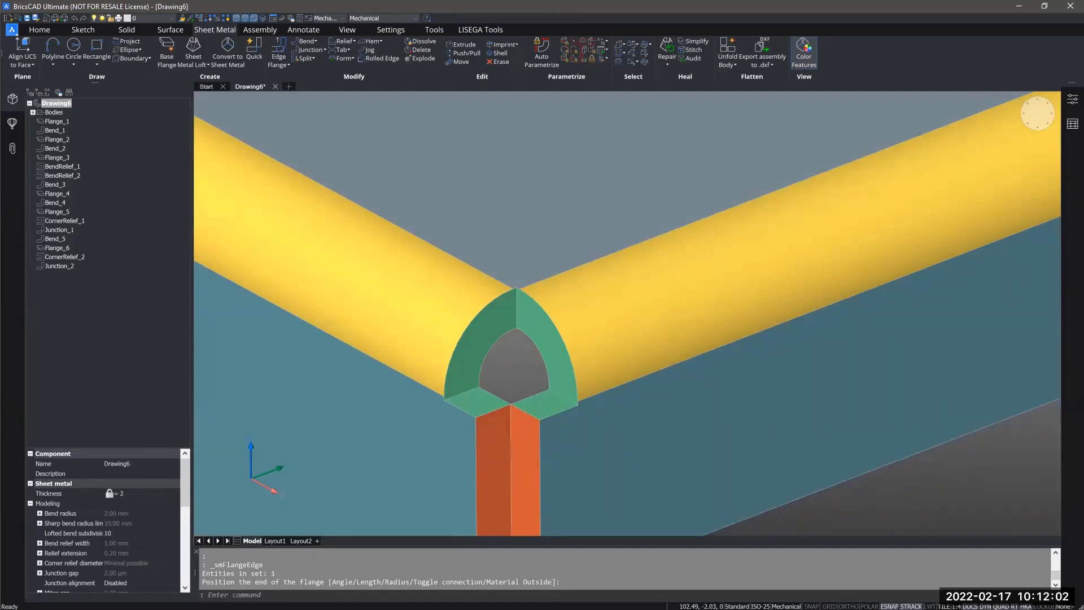
scroll(529, 302, down, 4)
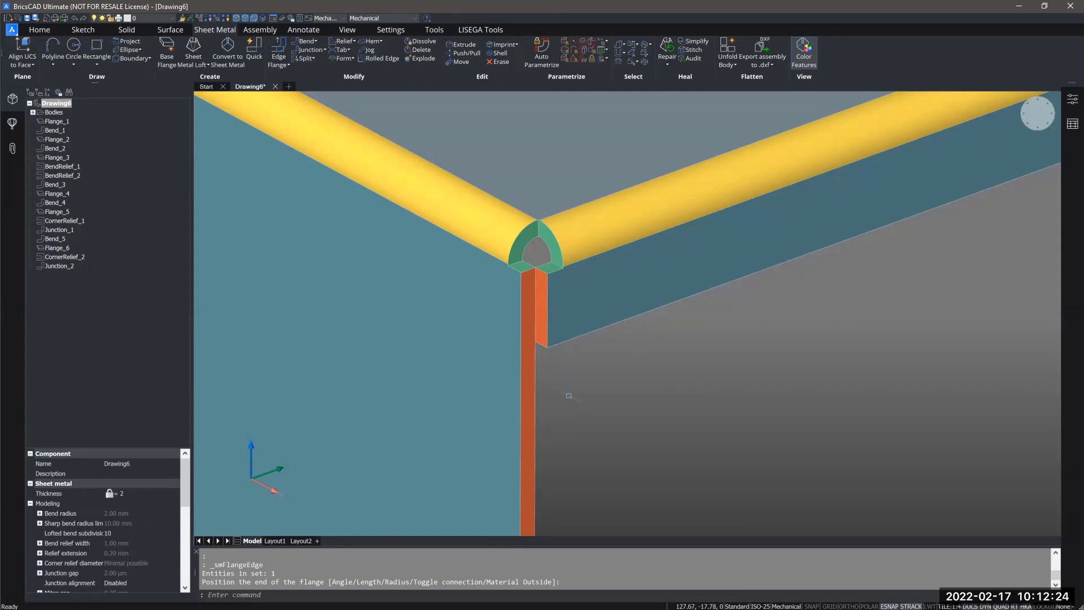
Create outward edge flanges 25 mm long at 90° from the vertical rear edges of both downward end flanges
scroll(580, 373, down, 5)
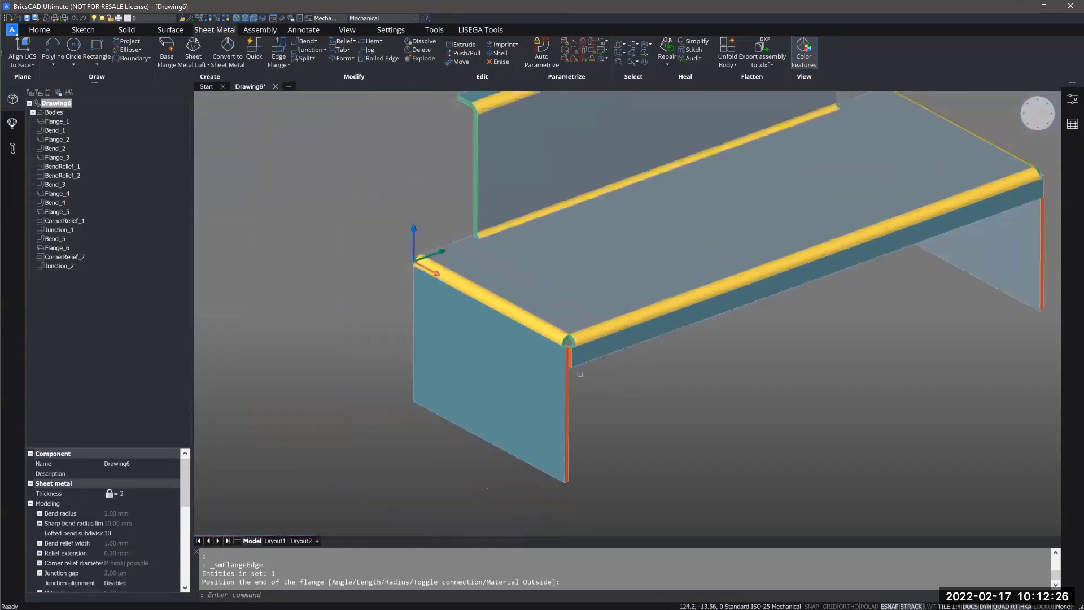
middle_drag(580, 374, 518, 377)
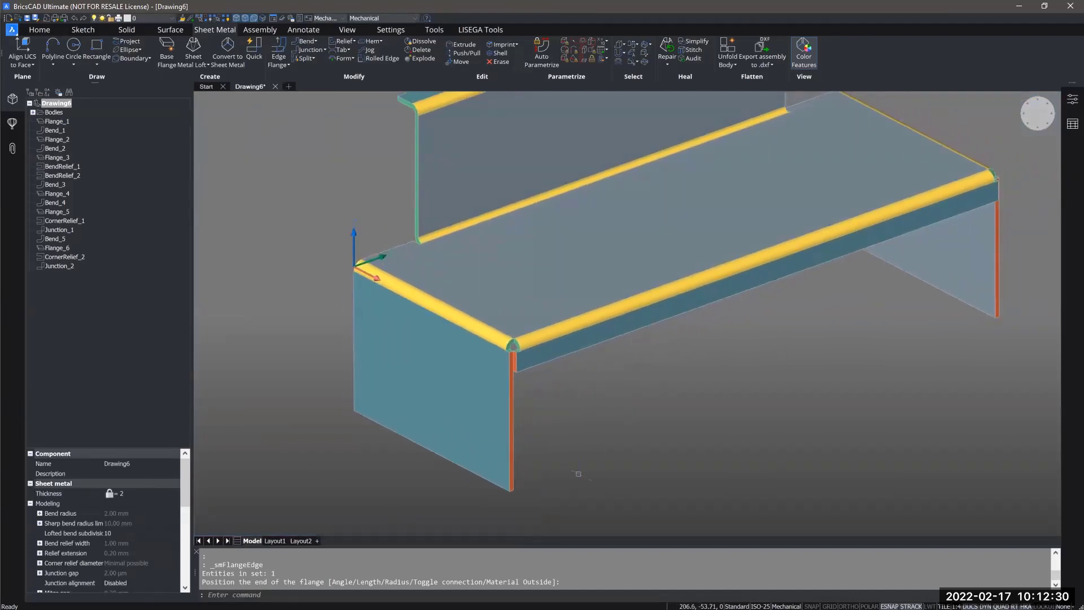
shift+middle_drag(443, 401, 249, 404)
middle_drag(898, 420, 717, 384)
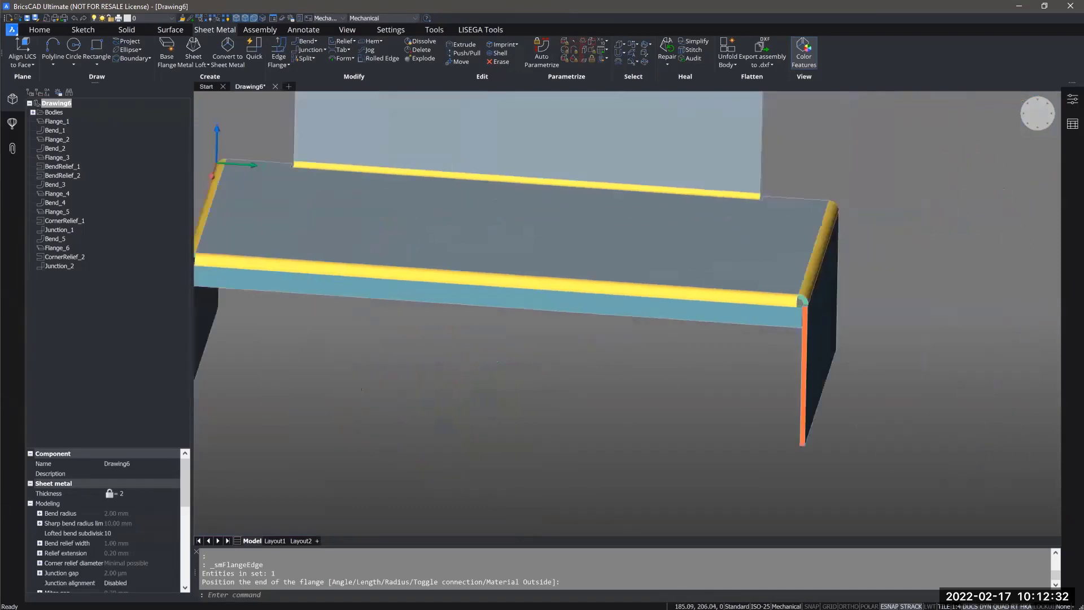
scroll(830, 284, up, 3)
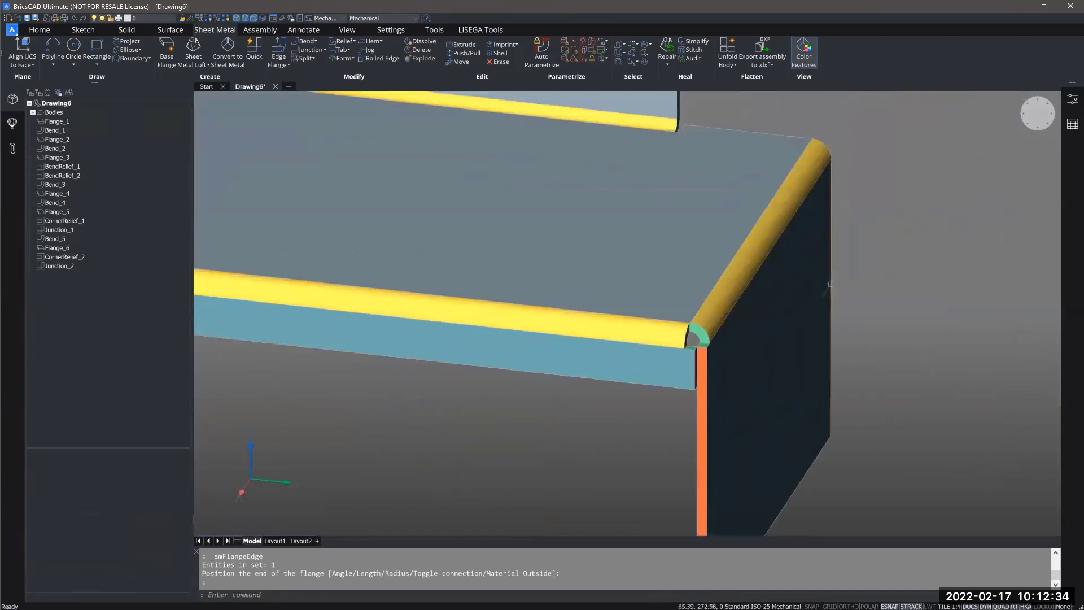
scroll(830, 284, down, 3)
shift+middle_drag(830, 284, 966, 291)
scroll(608, 282, up, 3)
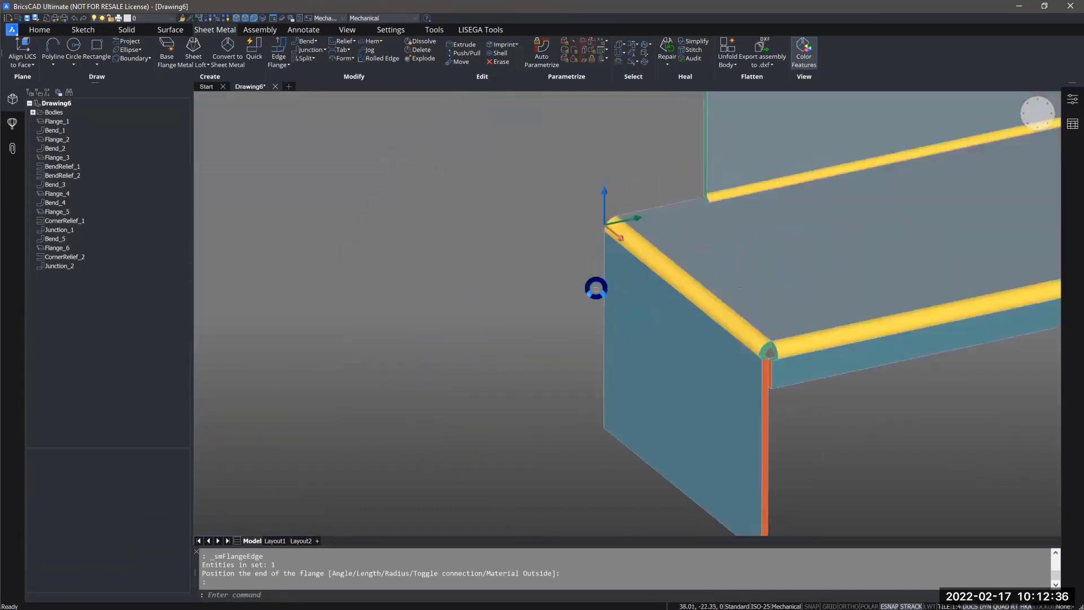
click(602, 288)
scroll(602, 286, down, 4)
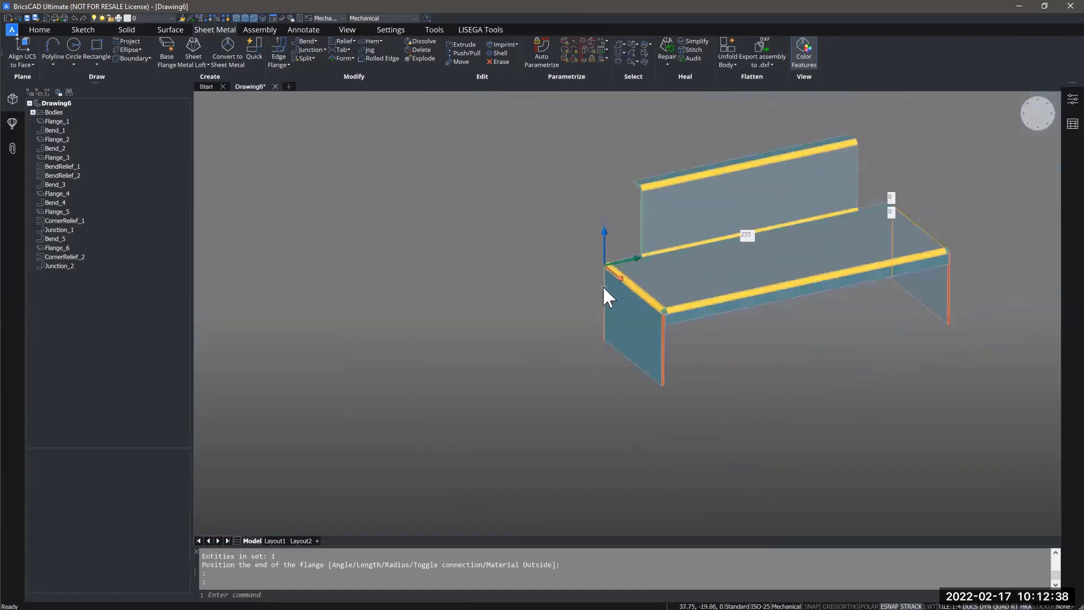
middle_drag(602, 285, 516, 297)
click(282, 43)
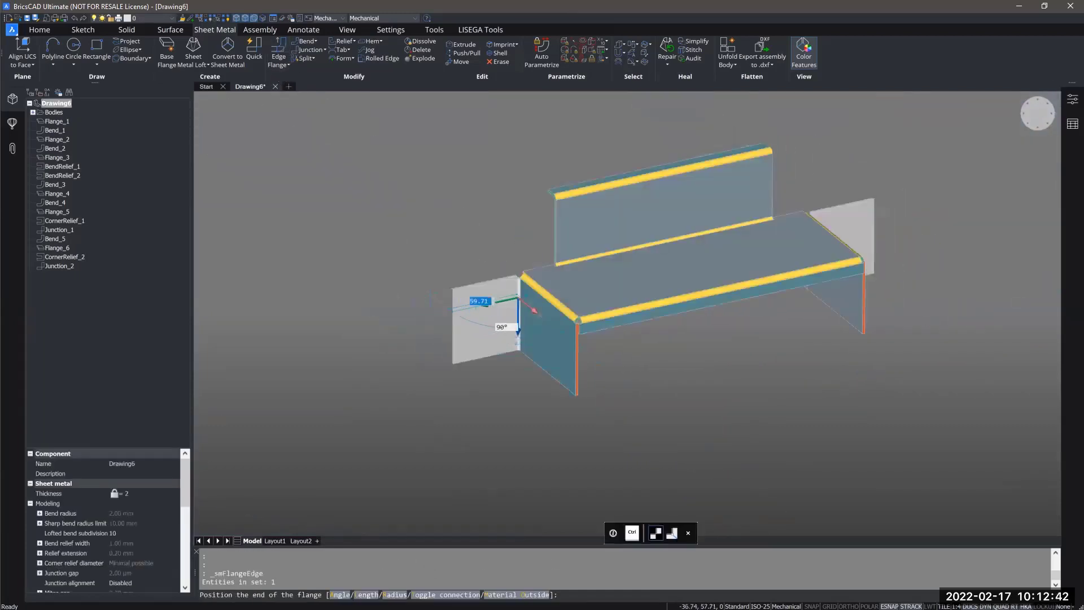
text(25)
key(Return)
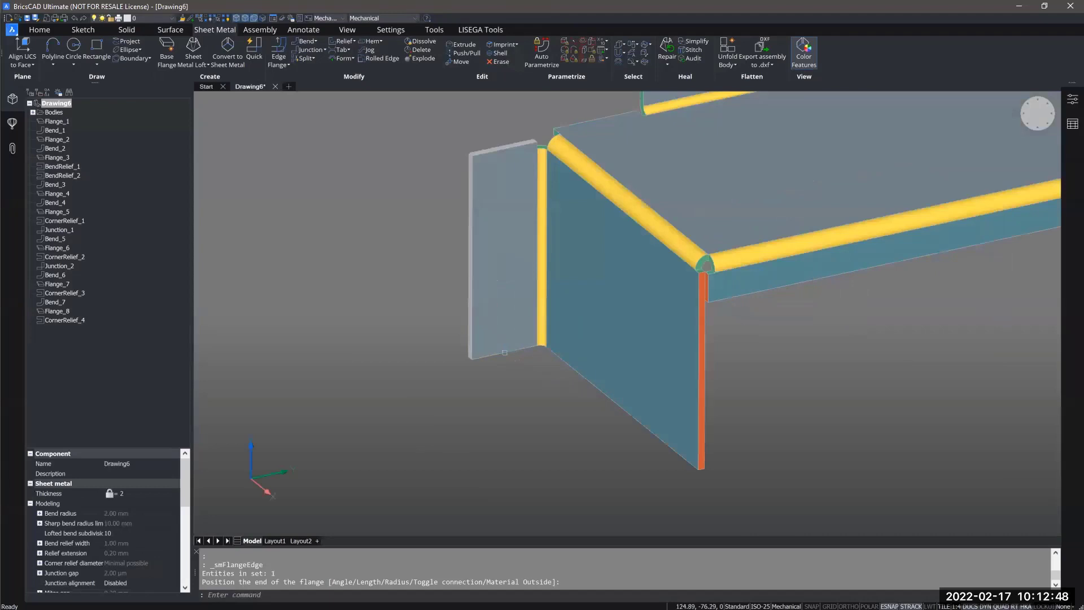
Create short forward-facing edge flanges at 90° from the lower edges of both outward 25 mm flanges
click(505, 352)
scroll(504, 352, down, 3)
shift+middle_drag(737, 395, 854, 338)
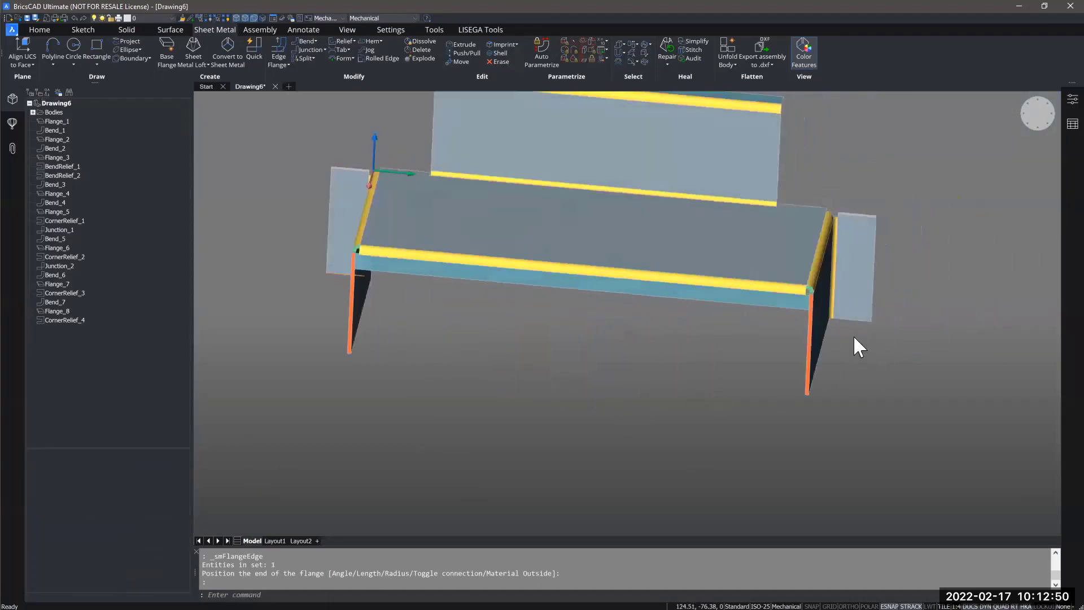
scroll(854, 338, up, 5)
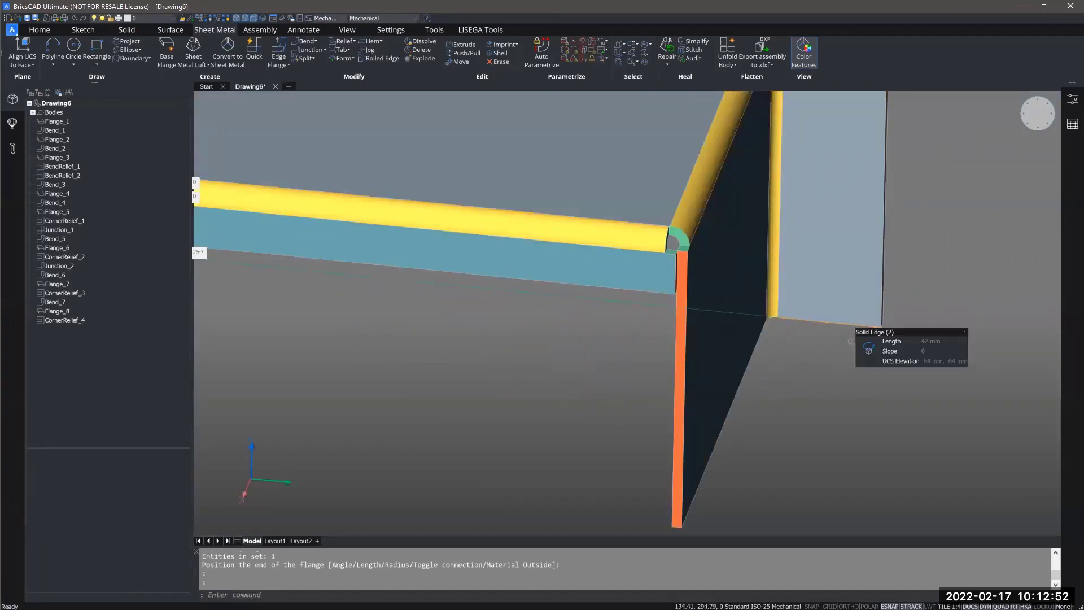
scroll(850, 341, down, 5)
middle_drag(850, 341, 816, 367)
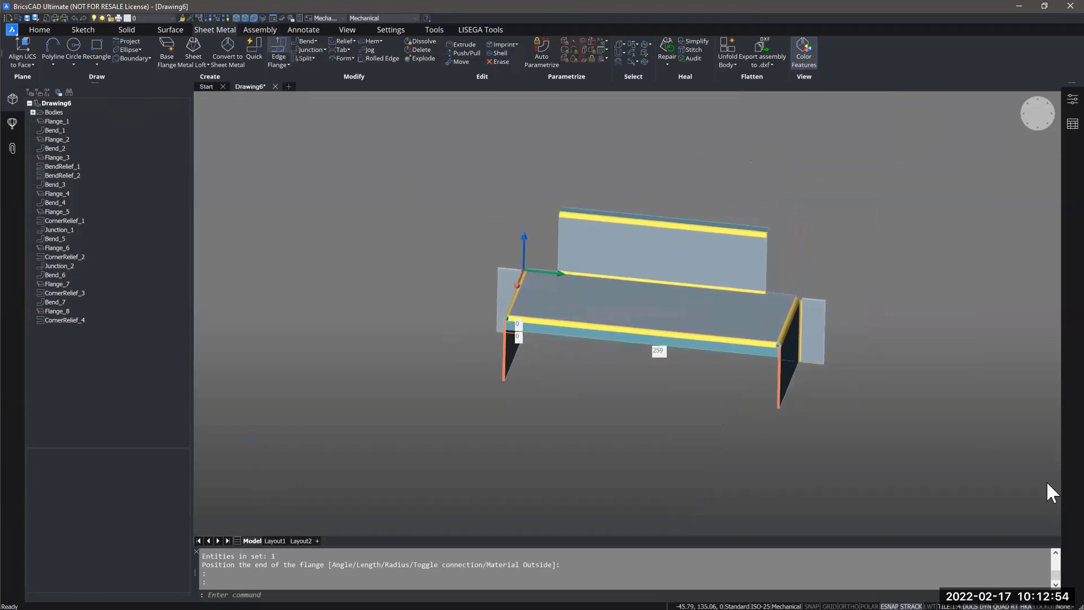
click(278, 49)
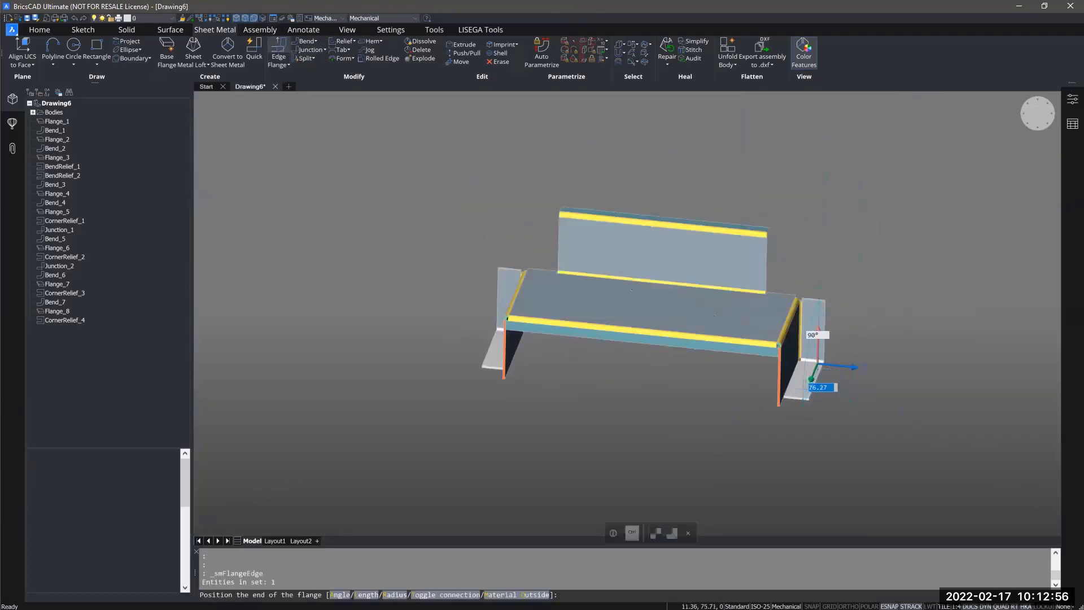
click(806, 381)
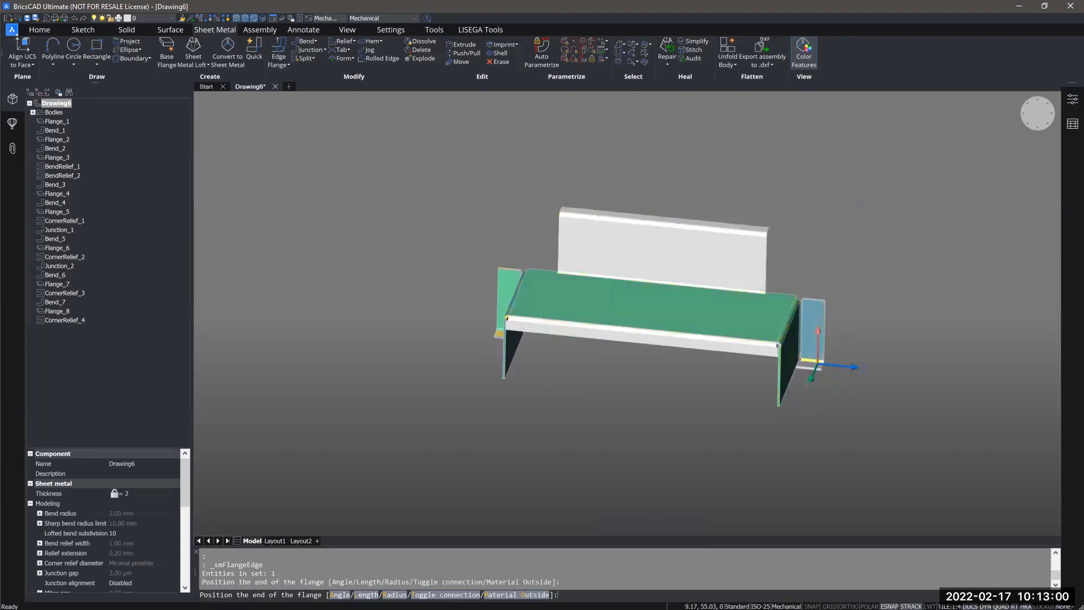
Examine the corner reliefs and junctions where the new outward and bottom flanges meet the end flange
shift+middle_drag(637, 383, 734, 401)
scroll(520, 347, up, 4)
scroll(519, 346, up, 4)
shift+middle_drag(520, 346, 551, 361)
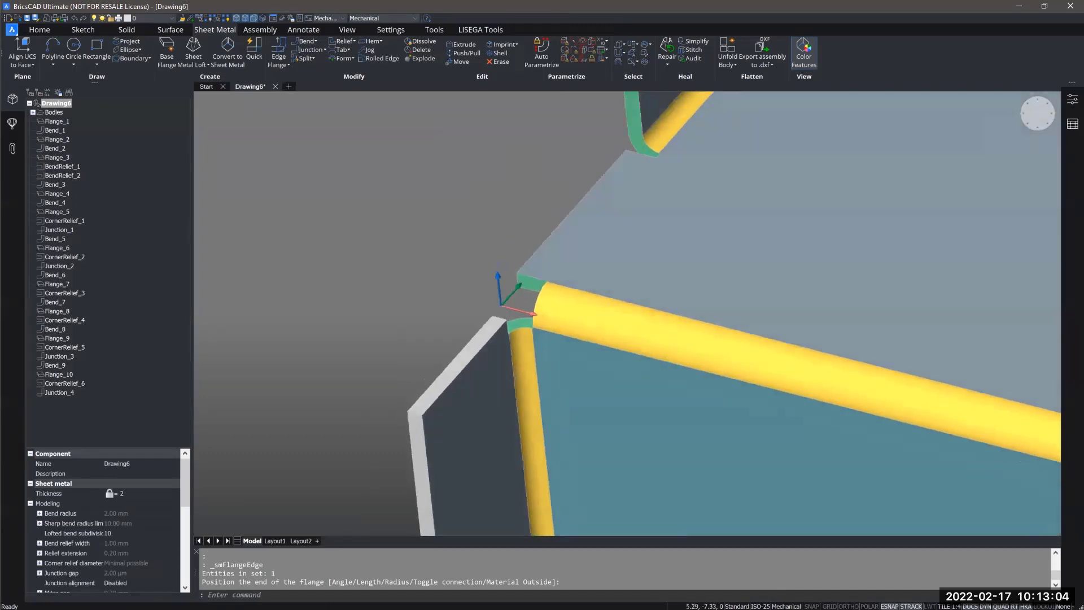
scroll(519, 317, down, 6)
middle_drag(519, 317, 519, 261)
scroll(524, 358, up, 5)
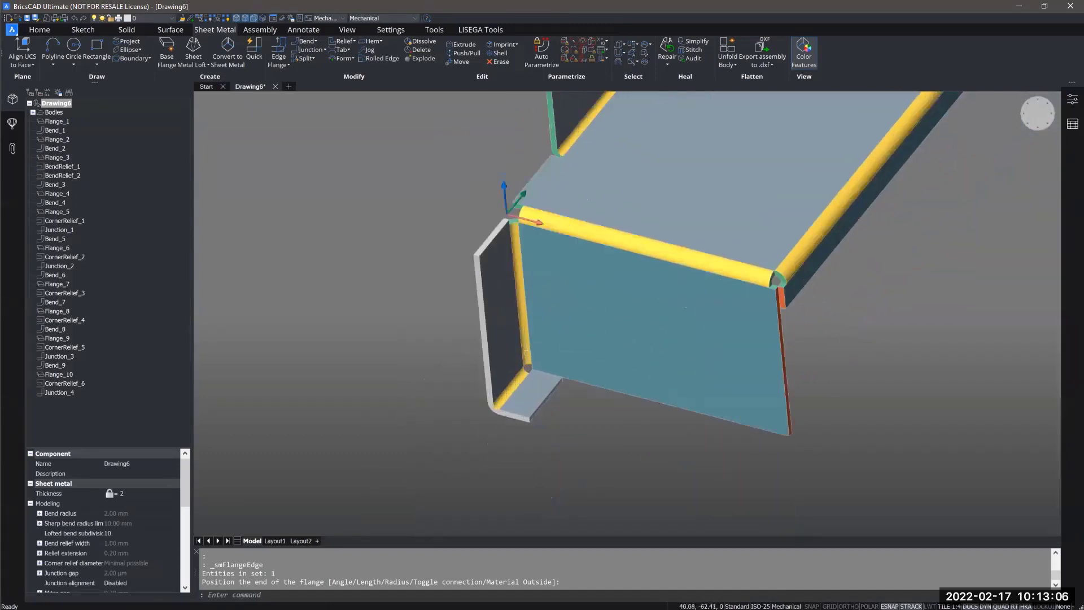
middle_drag(523, 359, 714, 320)
shift+middle_drag(627, 350, 308, 408)
scroll(652, 337, down, 5)
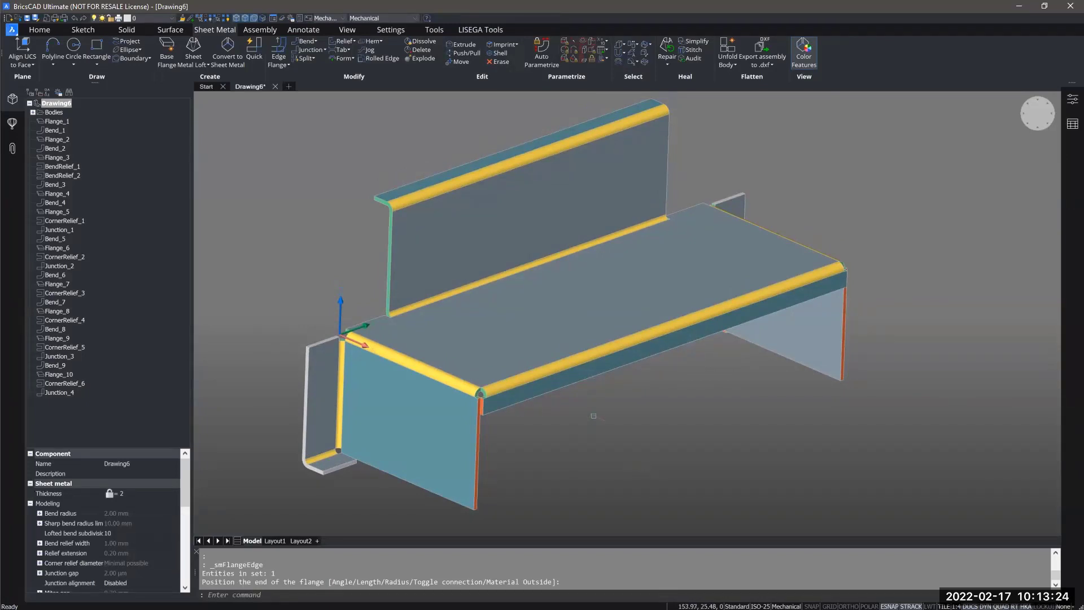
middle_drag(593, 416, 612, 407)
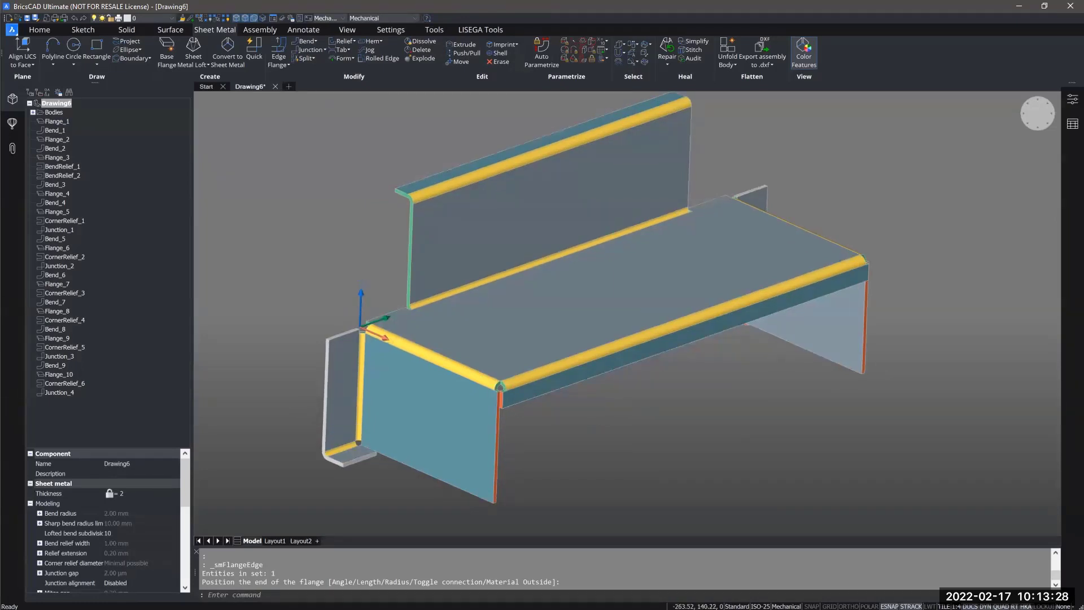
shift+middle_drag(607, 405, 530, 398)
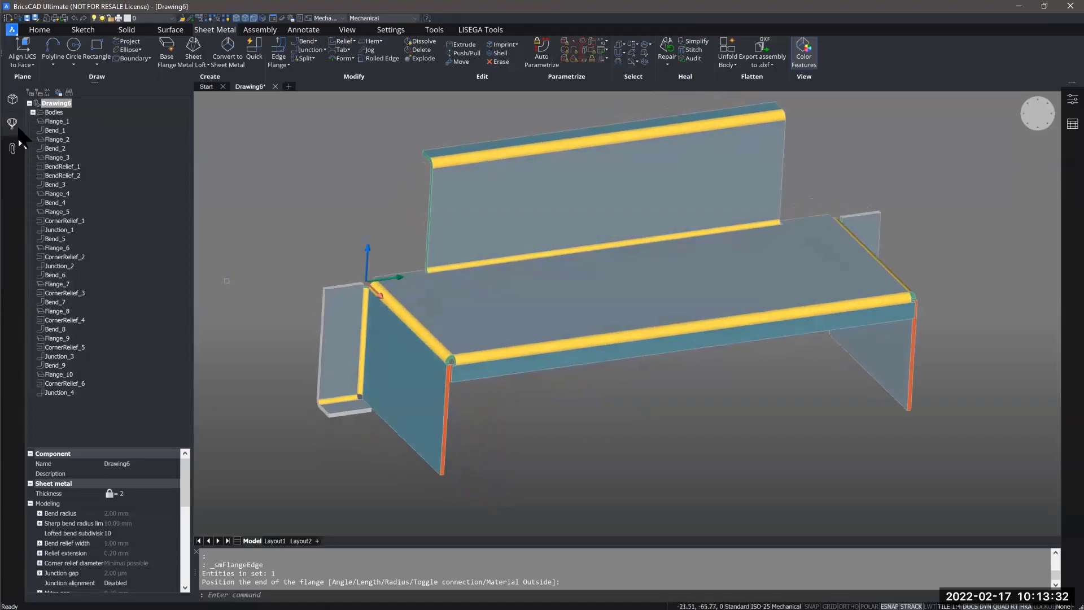
Start inserting a Slot from the Holes category of the component library
click(13, 123)
click(41, 144)
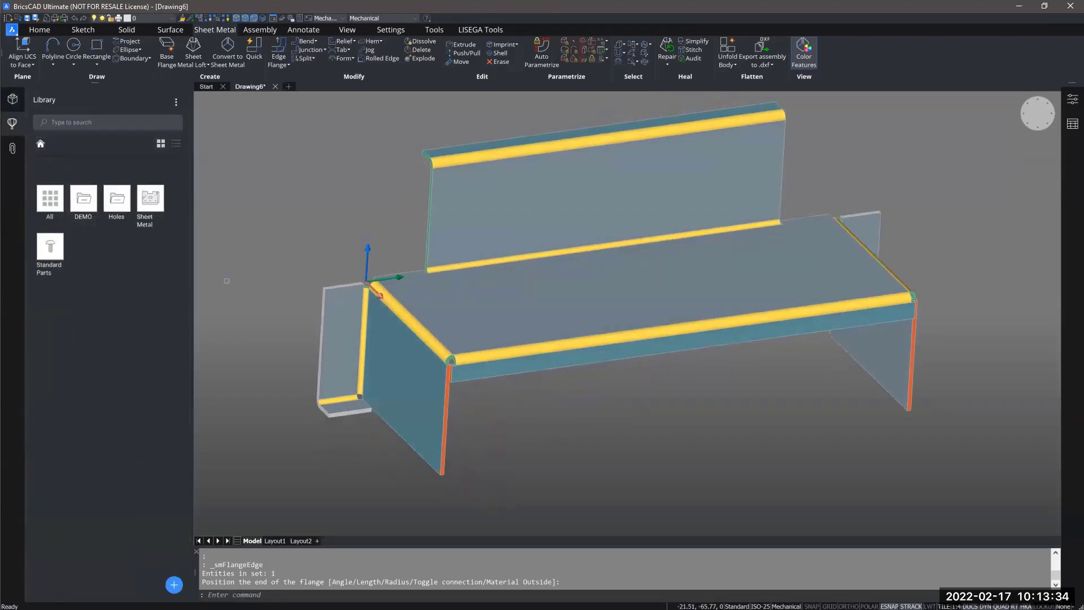
shift+middle_drag(323, 357, 358, 288)
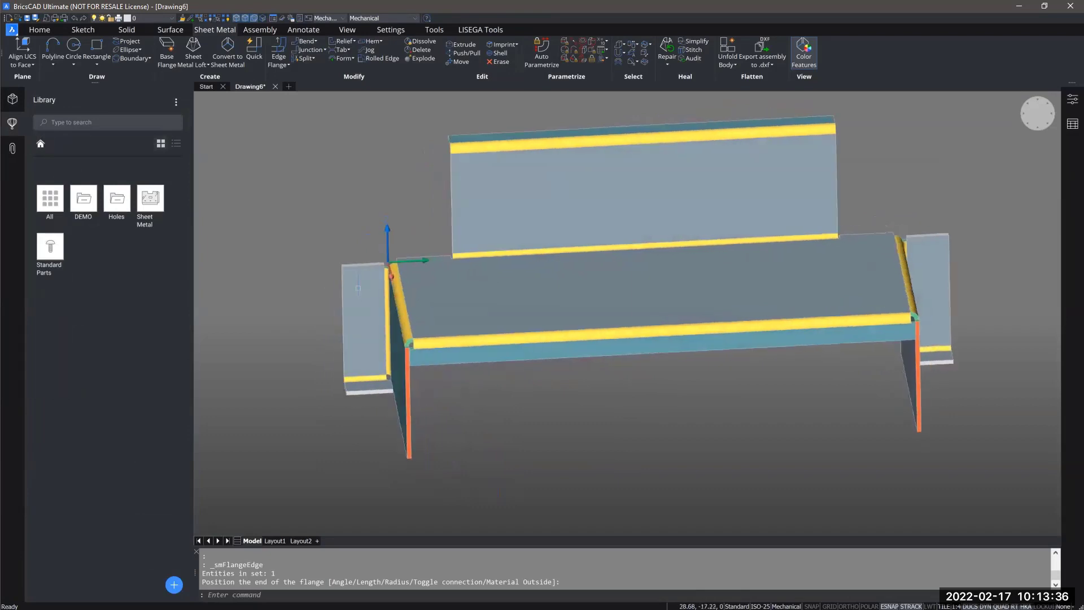
shift+middle_drag(927, 276, 901, 274)
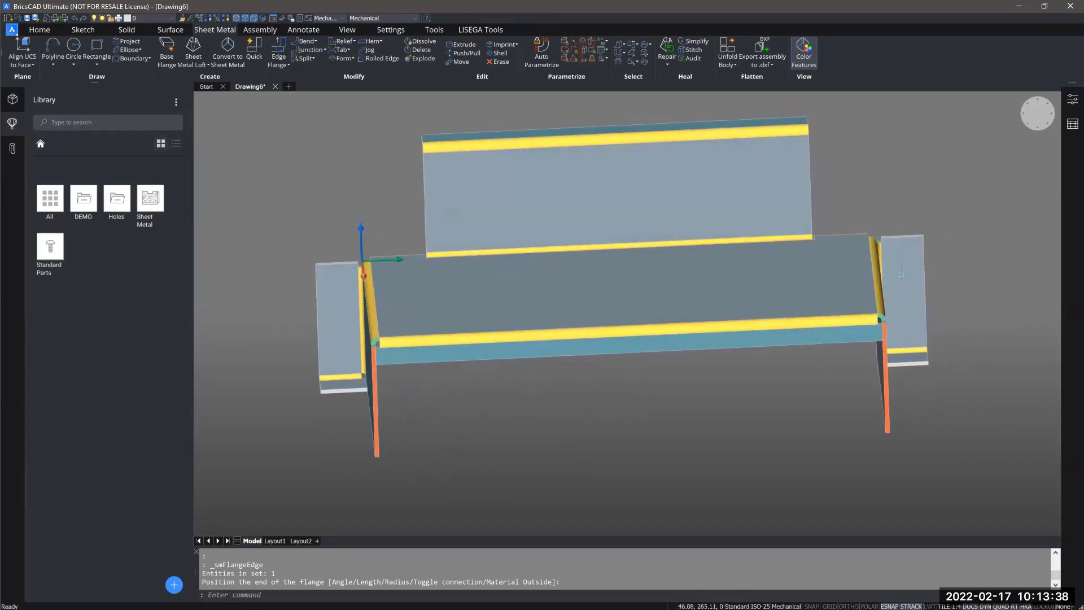
shift+middle_drag(821, 292, 875, 290)
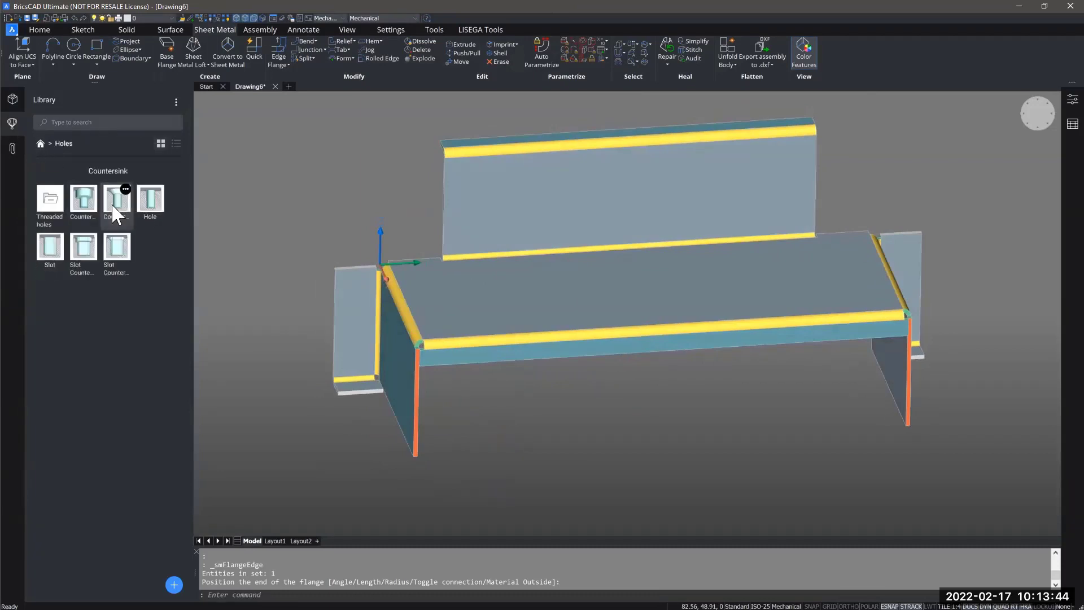
click(115, 213)
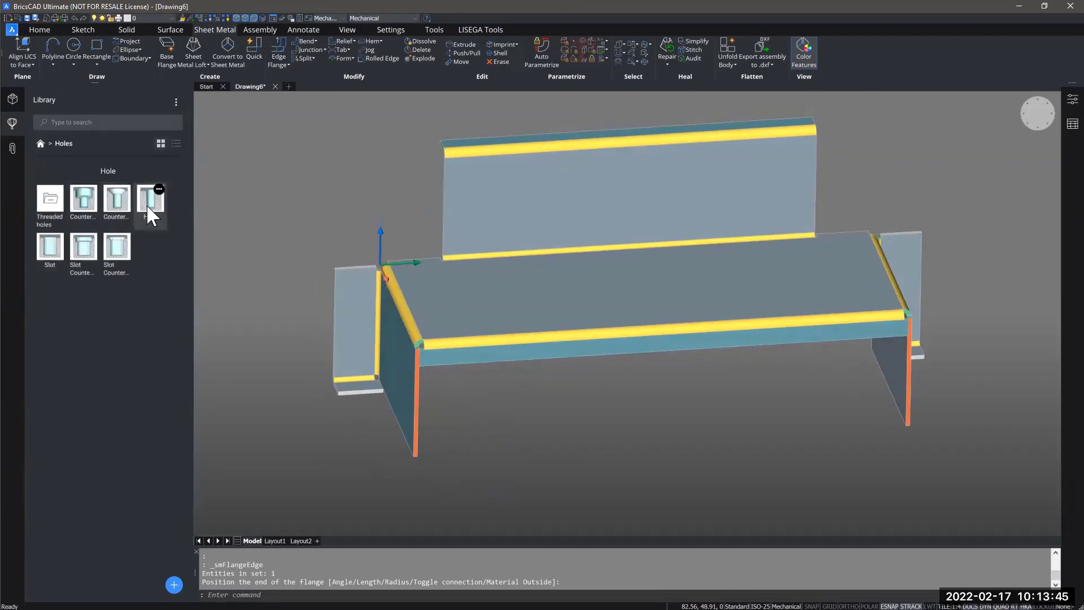
click(50, 254)
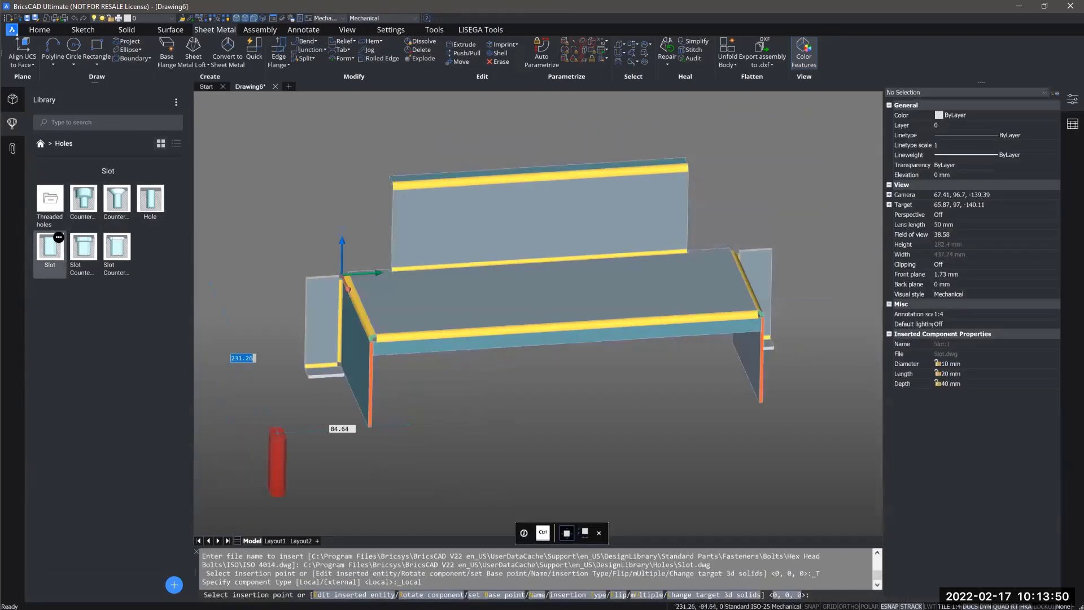
shift+middle_drag(277, 424, 290, 411)
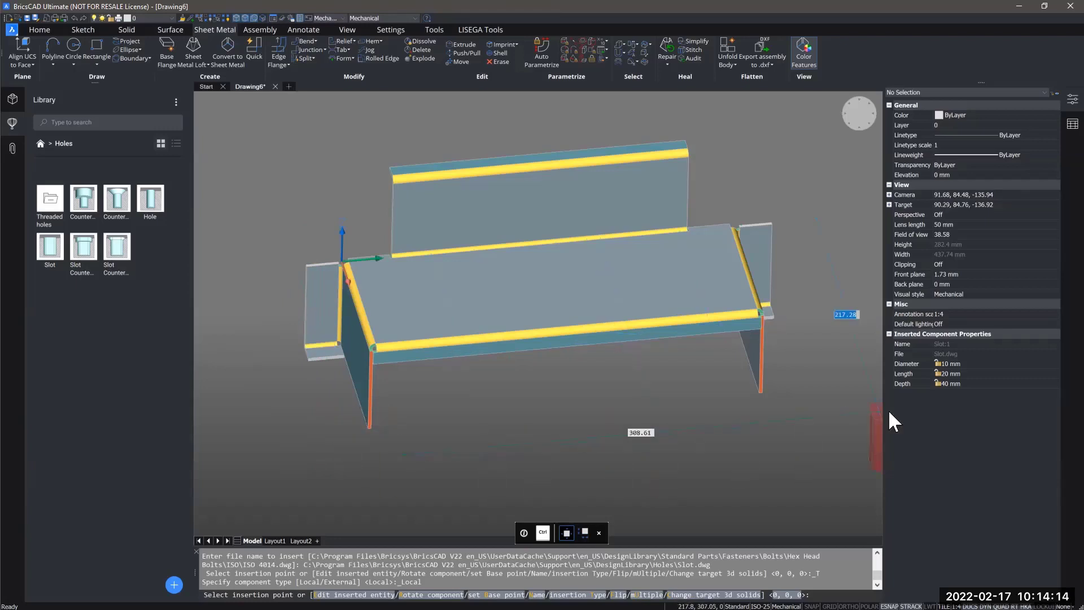
Set the slot's diameter to 5 mm, its length to 40 mm and its depth to 2 mm
click(972, 364)
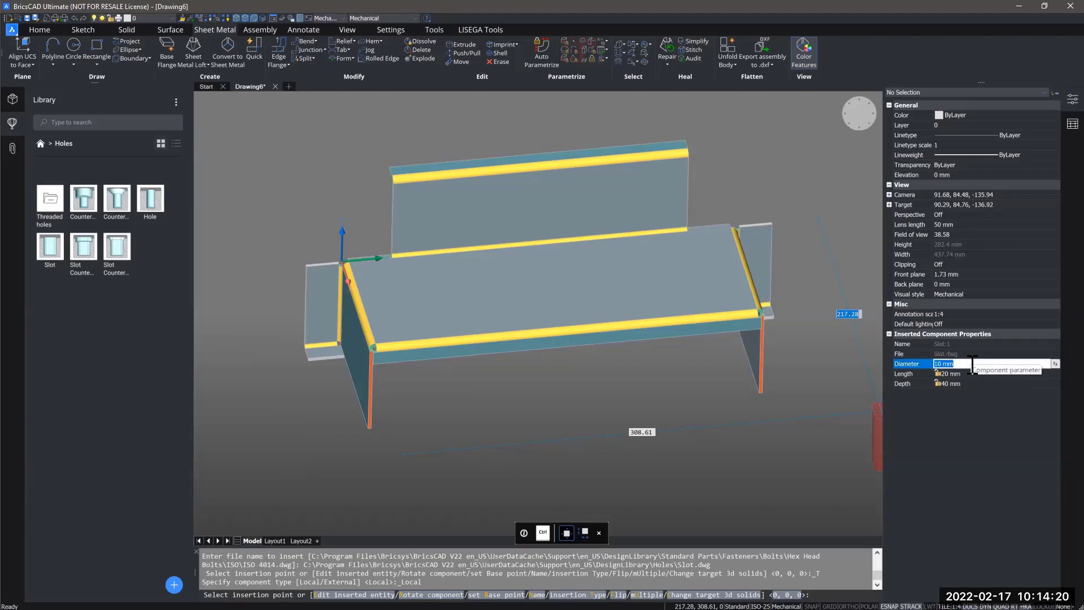
text(5)
key(Return)
click(965, 373)
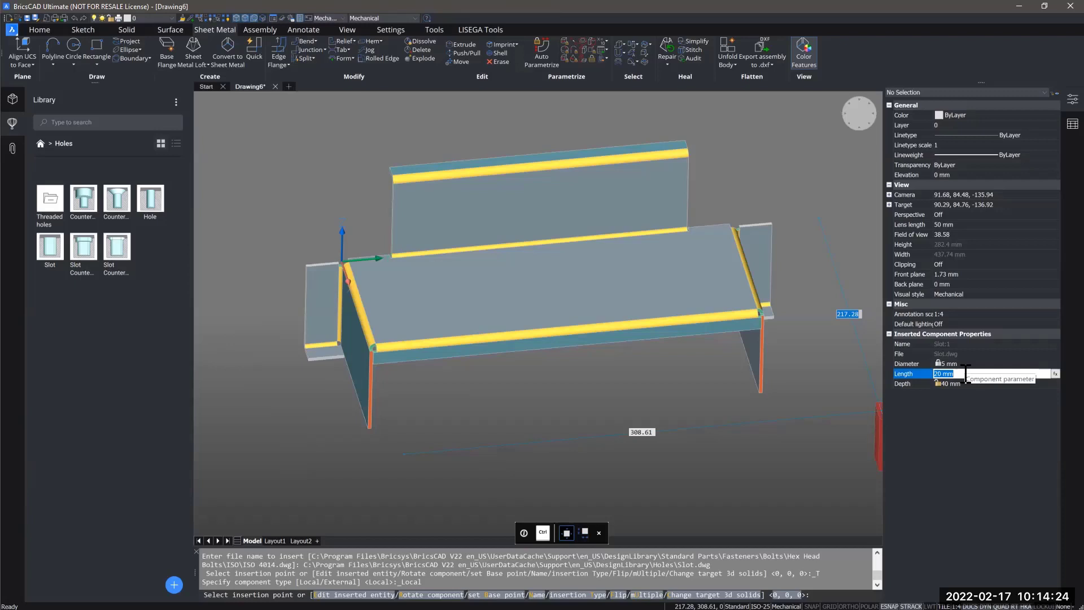
text(40)
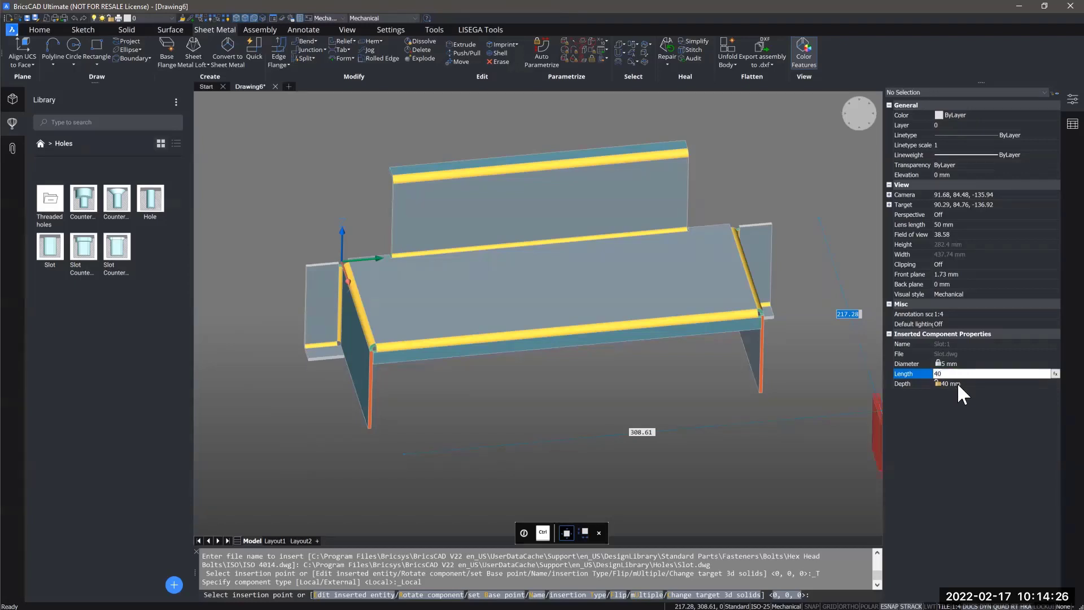
click(959, 385)
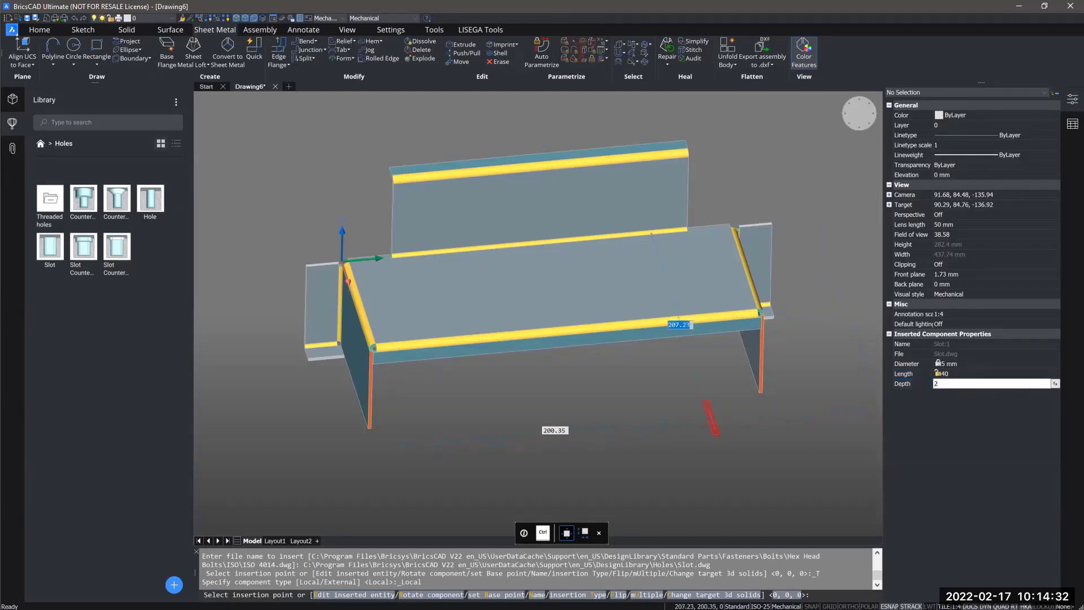
Rotate the slot to run lengthwise along the left outward flange and place it at that flange's geometric center
scroll(295, 326, up, 3)
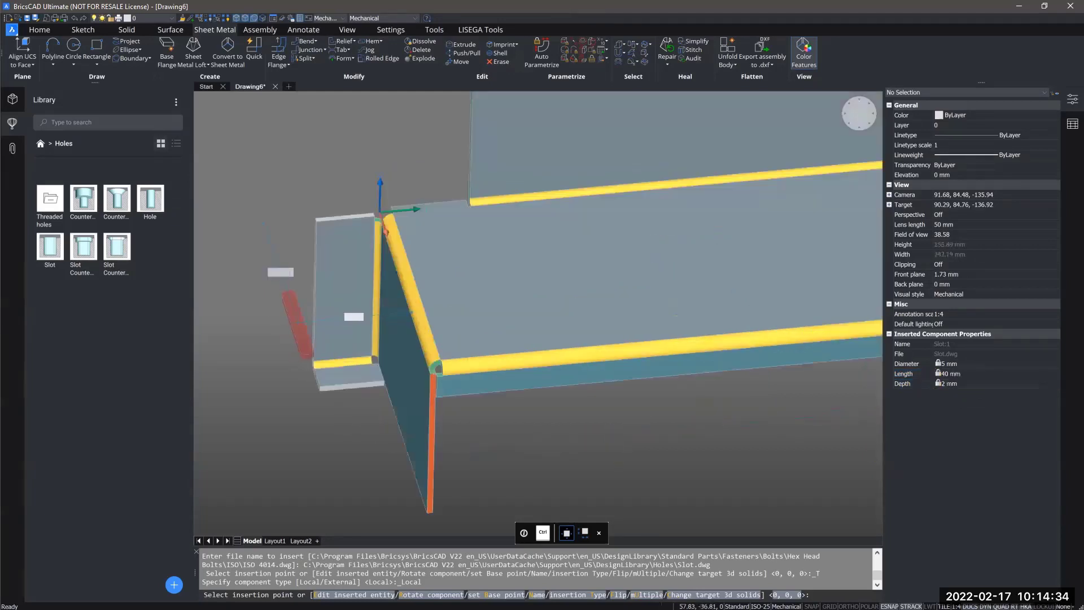
scroll(333, 297, up, 1)
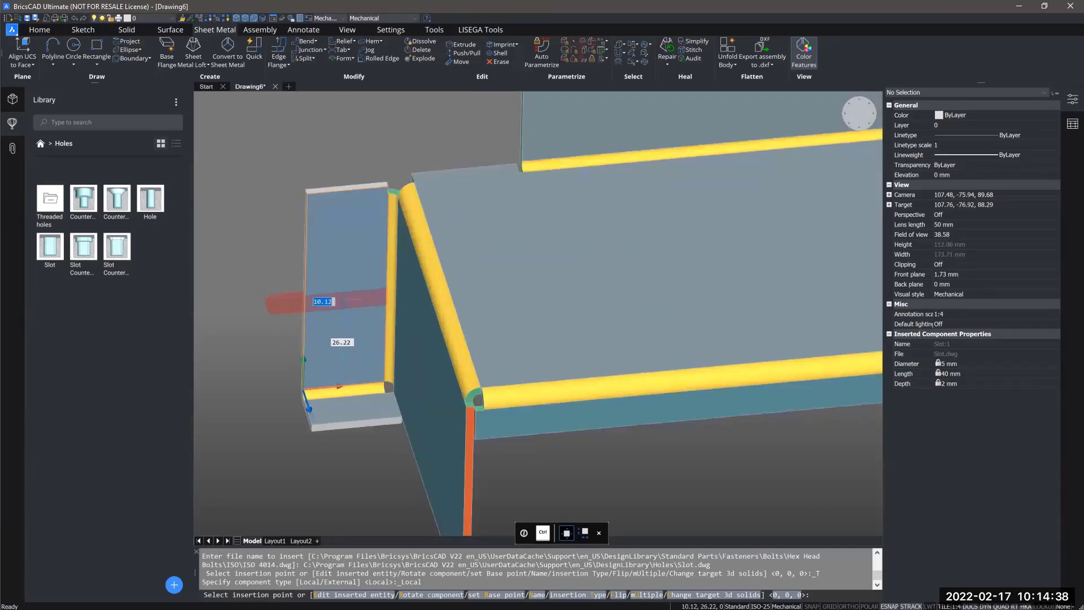
key(Return)
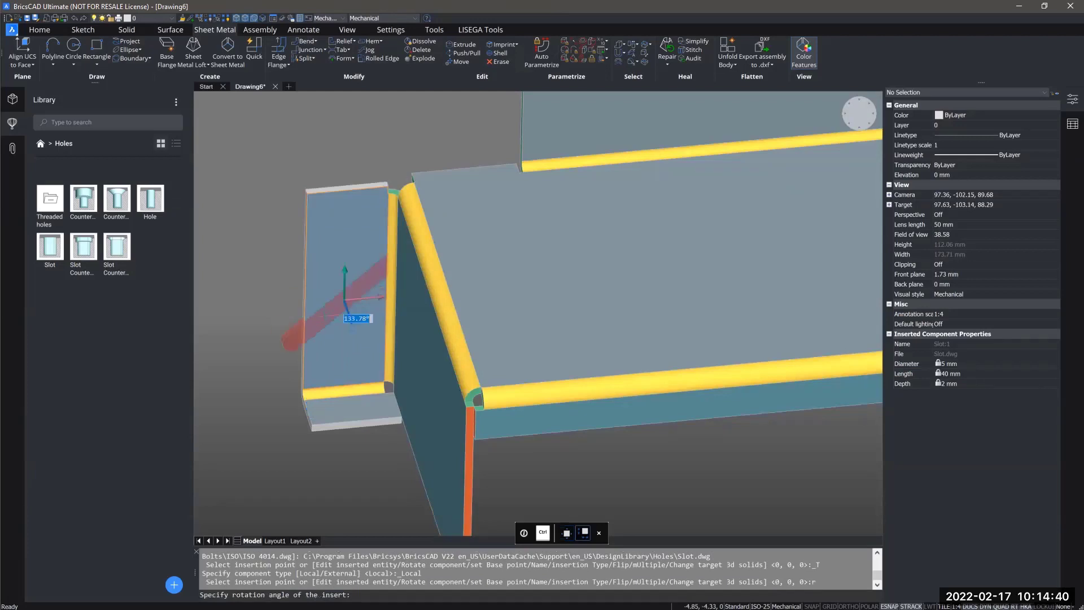
click(340, 350)
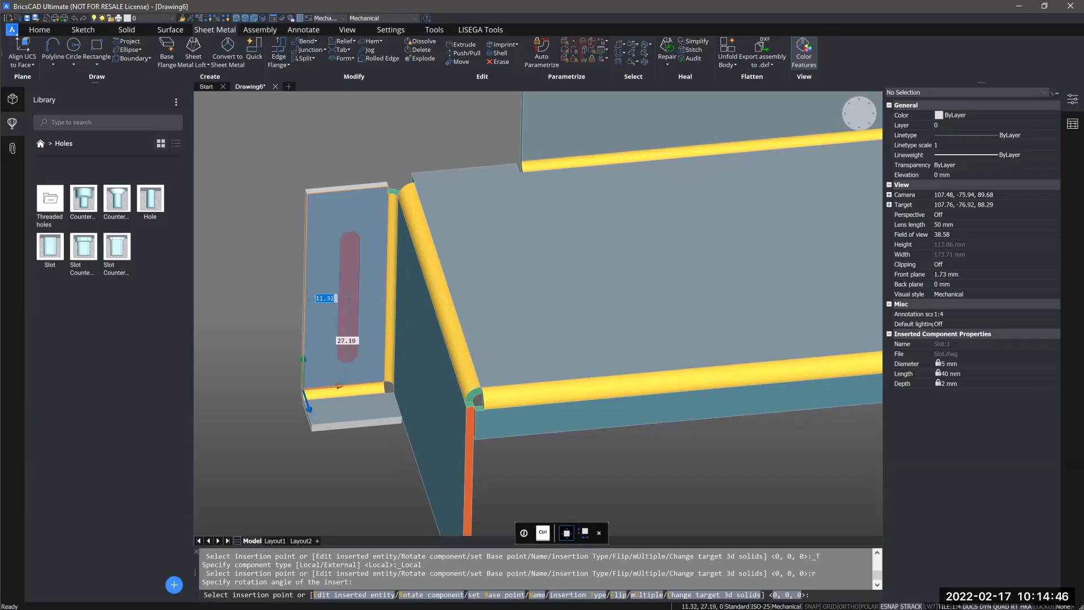
shift+right_click(350, 294)
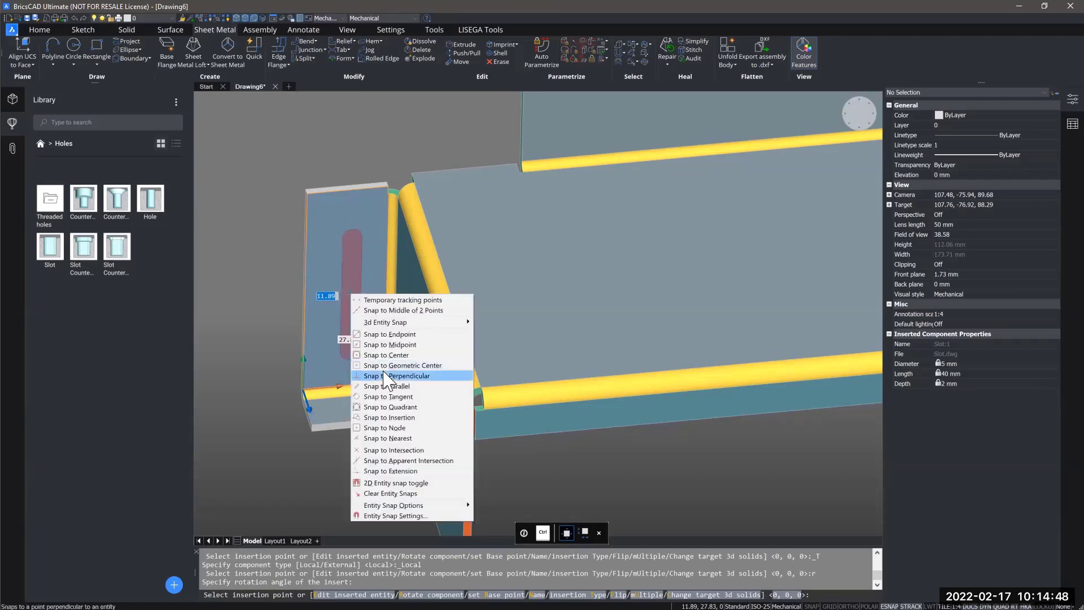
key(Return)
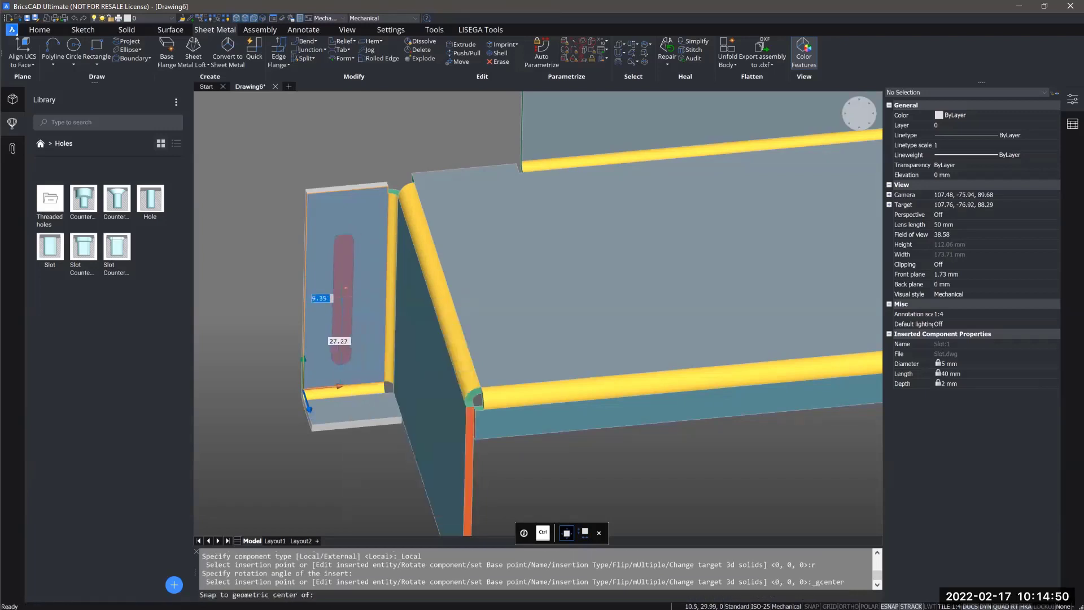
click(341, 292)
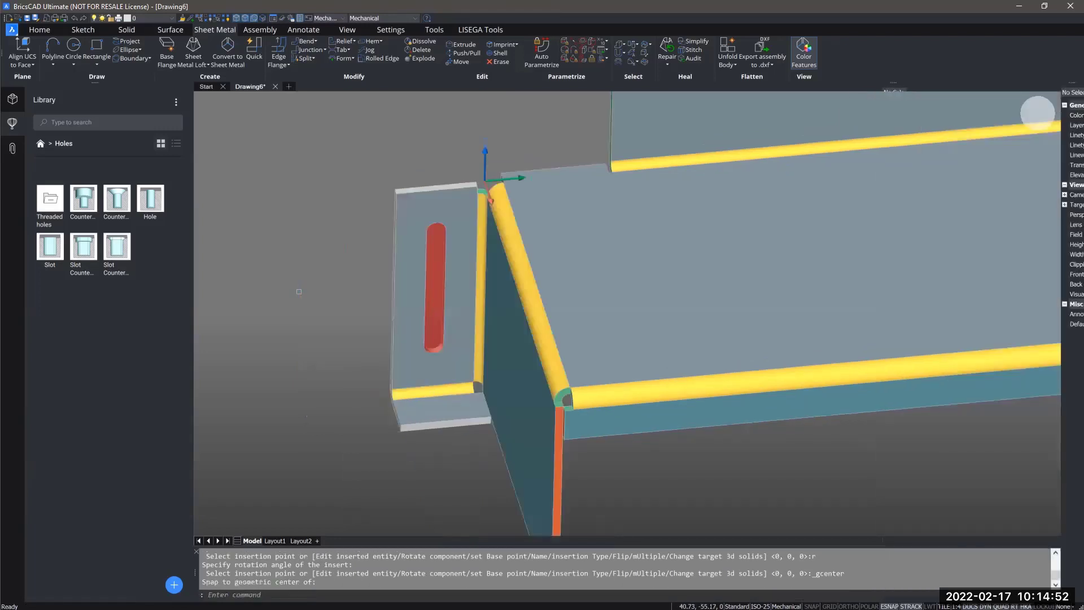
Mirror the slot onto the opposite outward flange about a vertical line through the midpoint of the long front bend, keeping the original
scroll(338, 357, down, 2)
scroll(338, 357, down, 1)
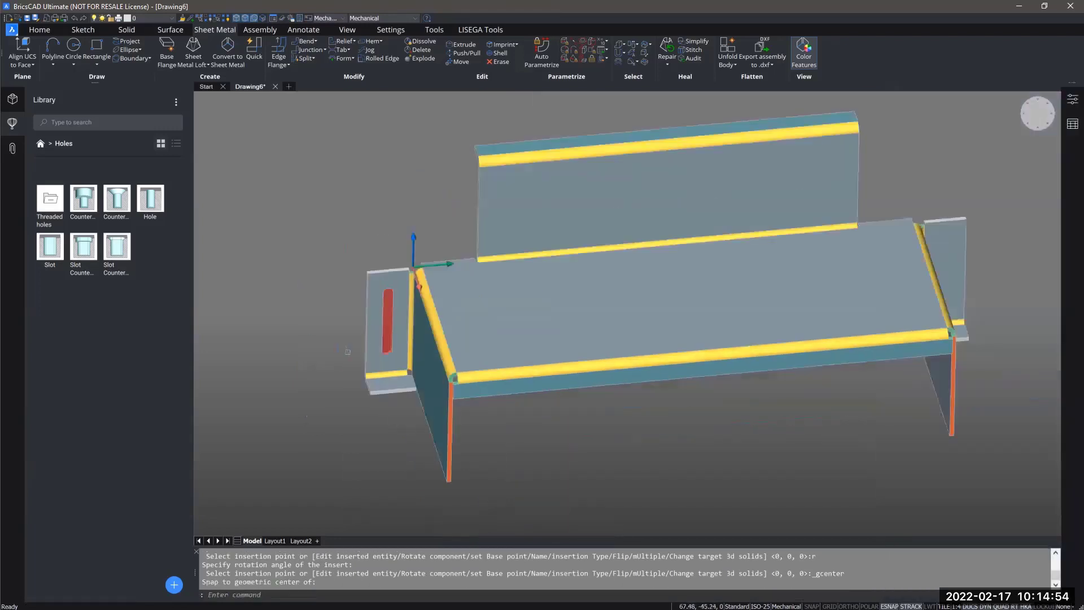
click(388, 322)
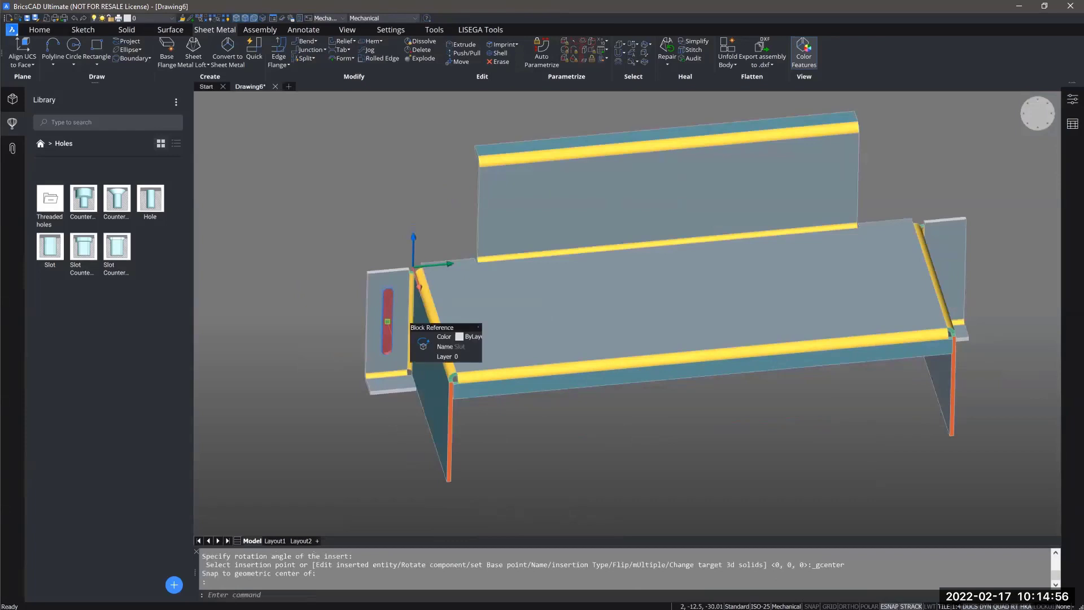
mouse_move(287, 306)
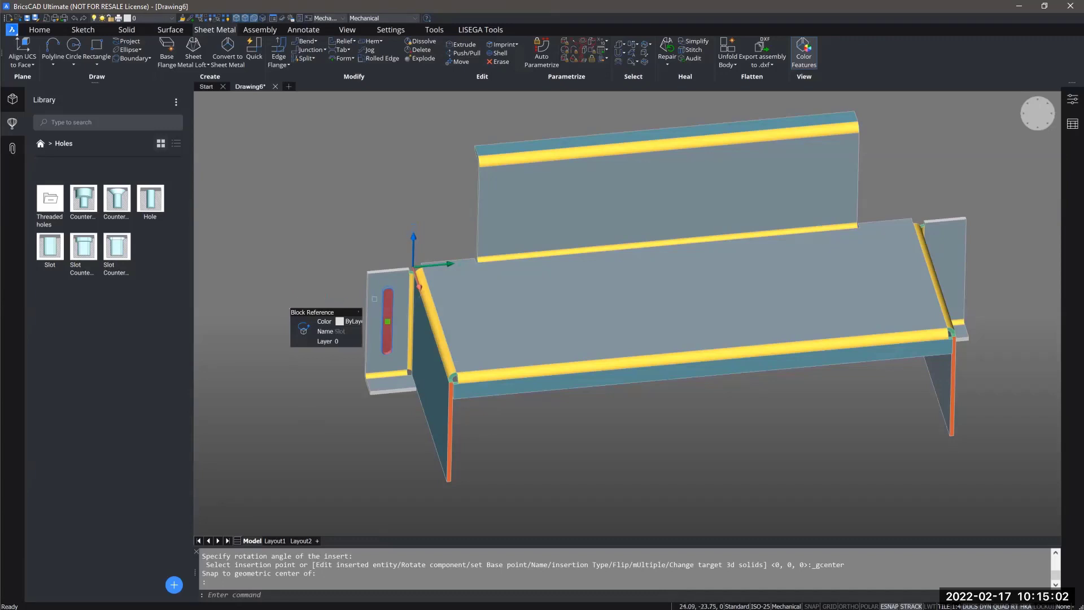
text(MIRROR)
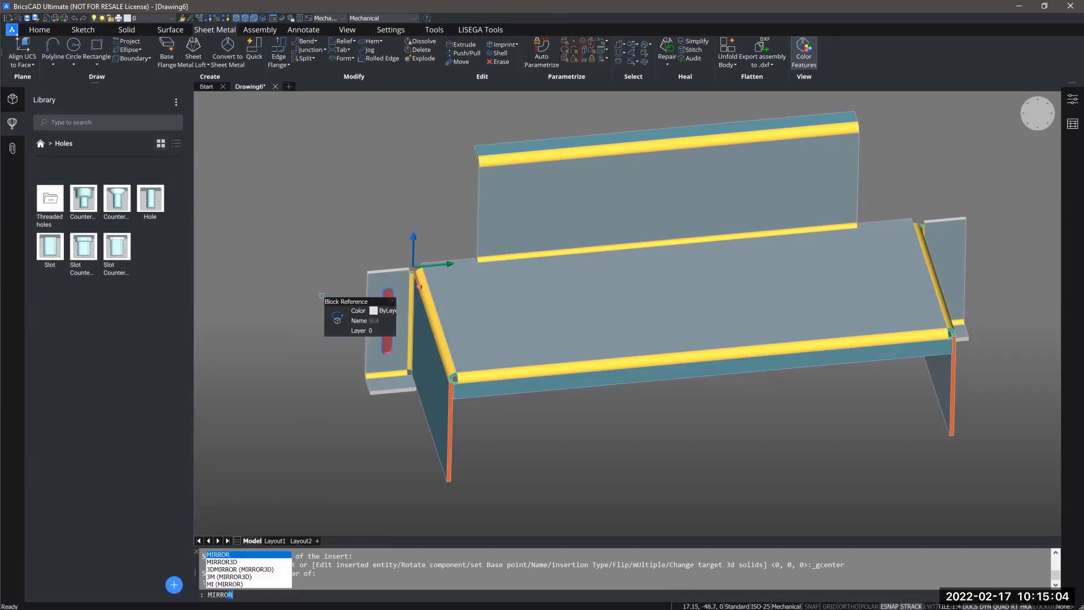
key(Return)
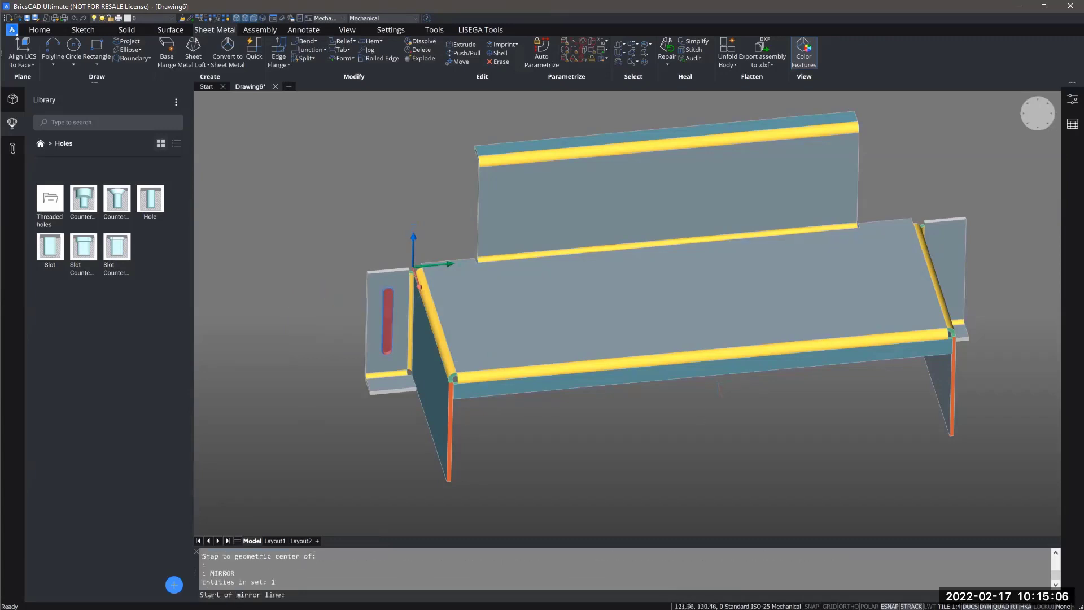
click(704, 357)
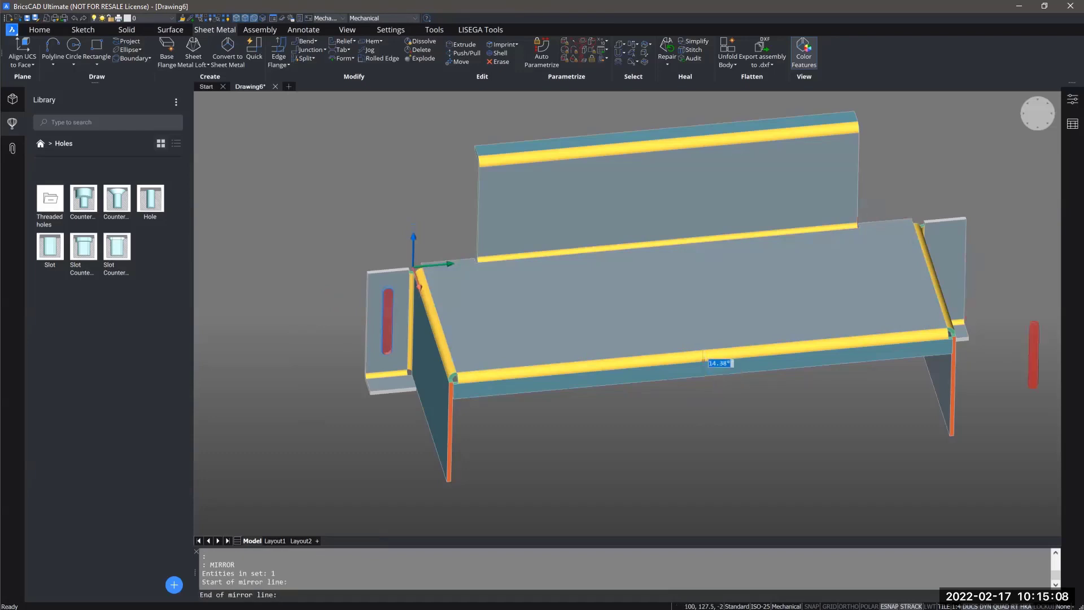
scroll(704, 358, up, 5)
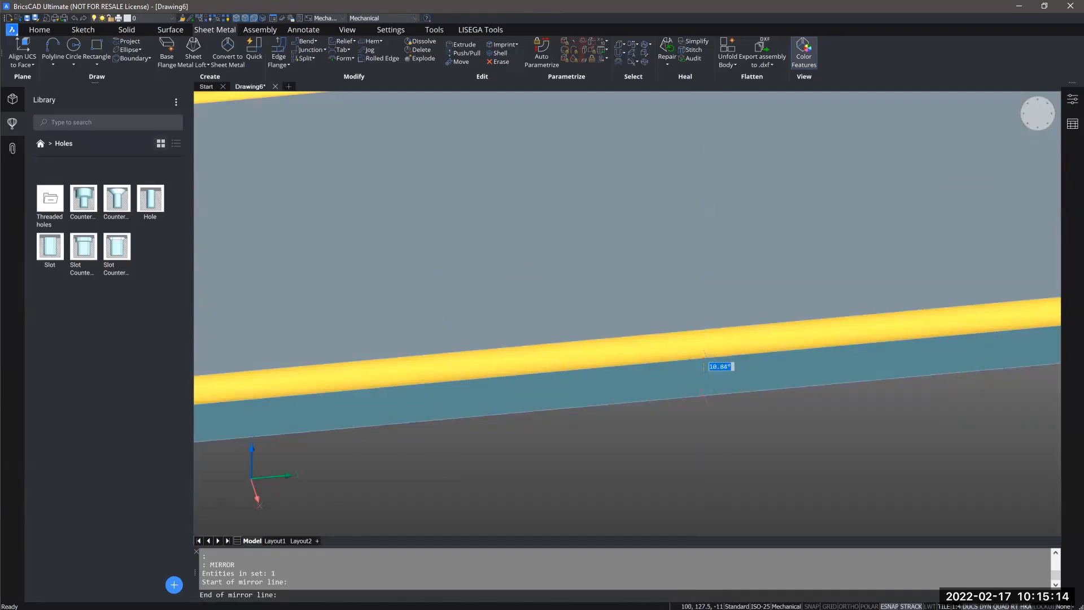
click(704, 367)
scroll(705, 373, down, 6)
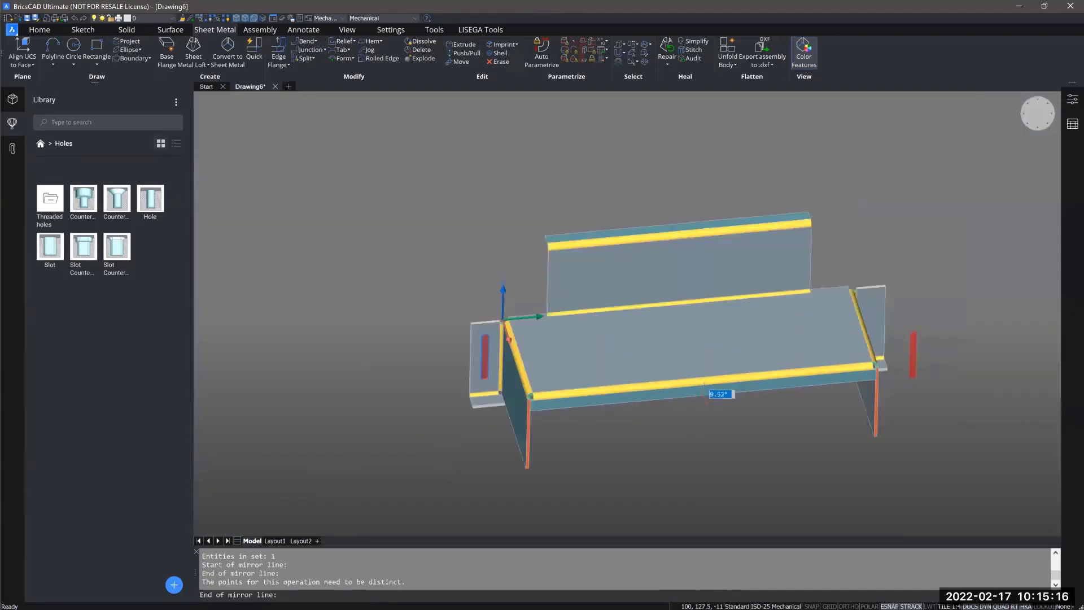
click(705, 379)
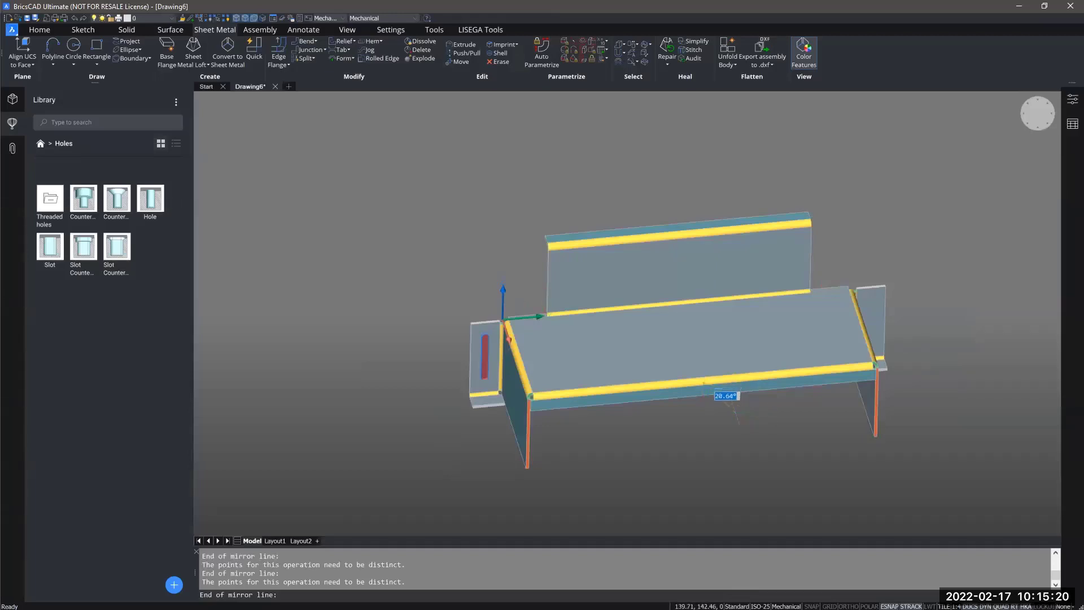
scroll(717, 396, up, 8)
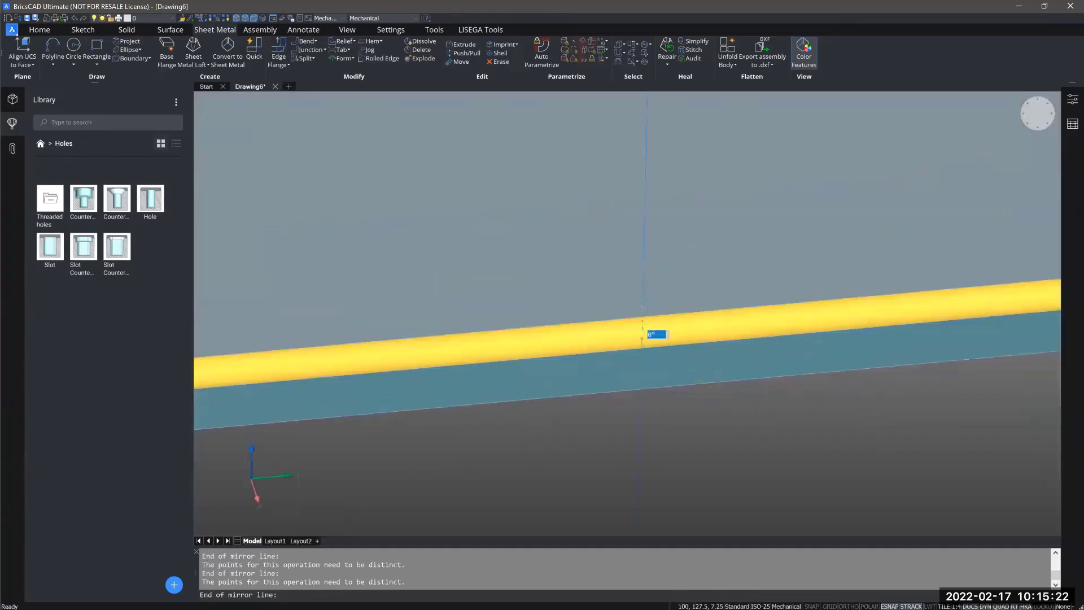
scroll(639, 333, down, 2)
scroll(642, 327, down, 5)
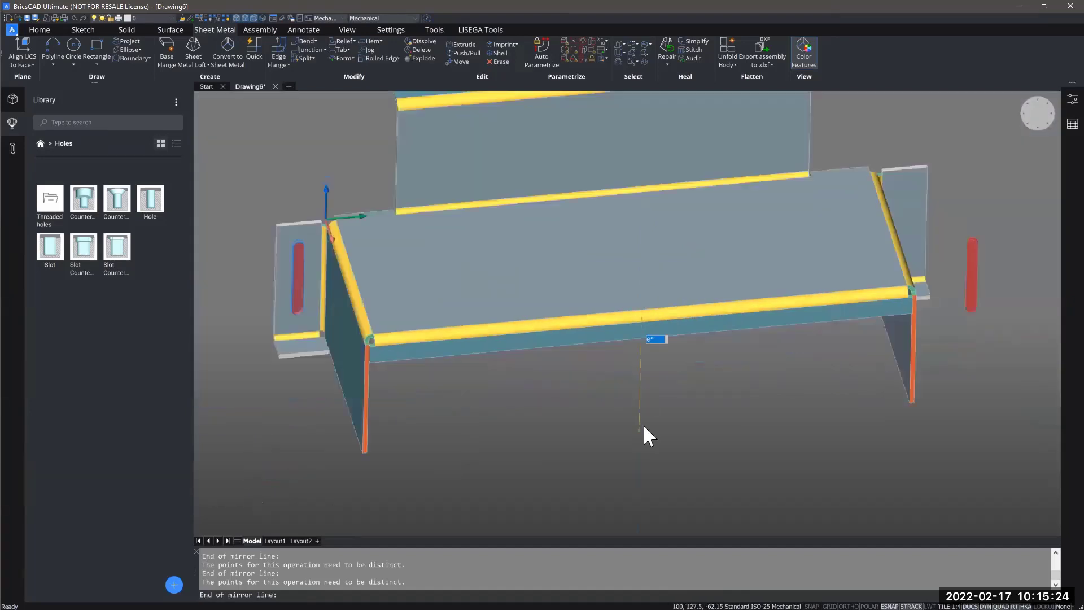
scroll(648, 415, down, 2)
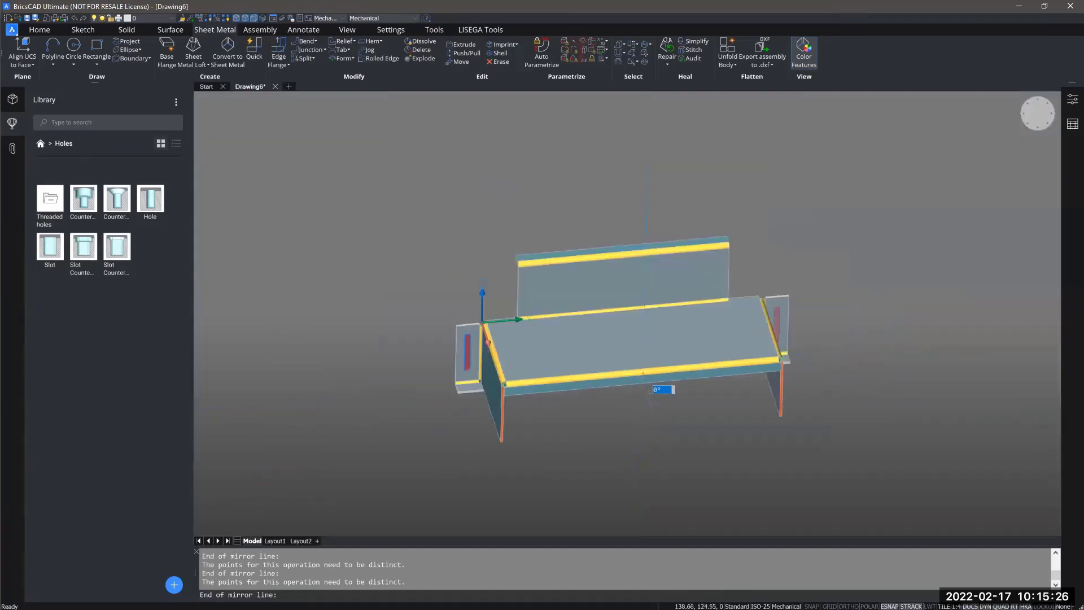
click(648, 388)
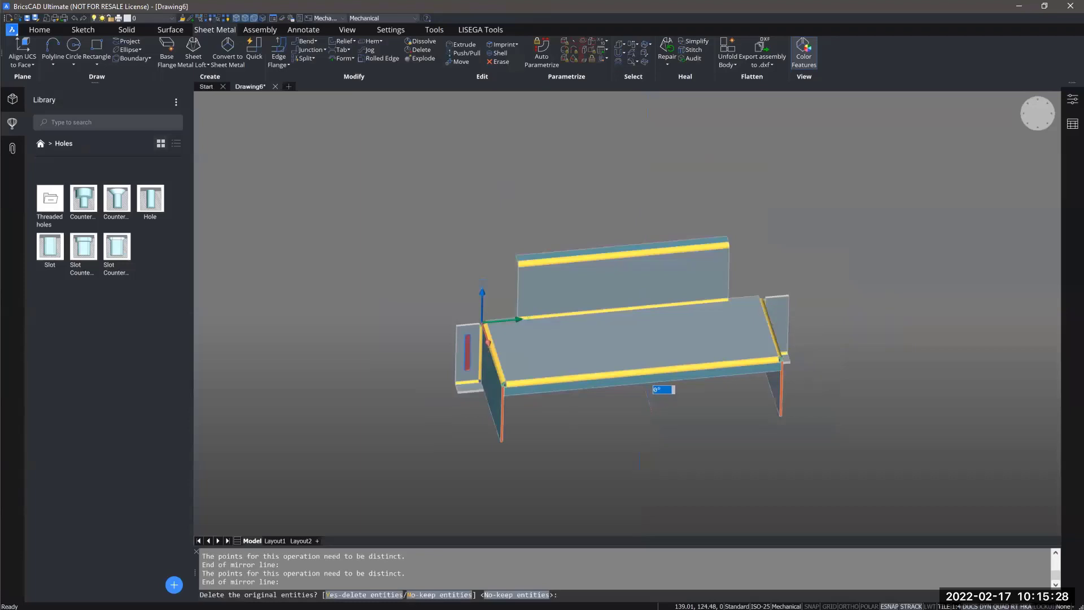
key(Return)
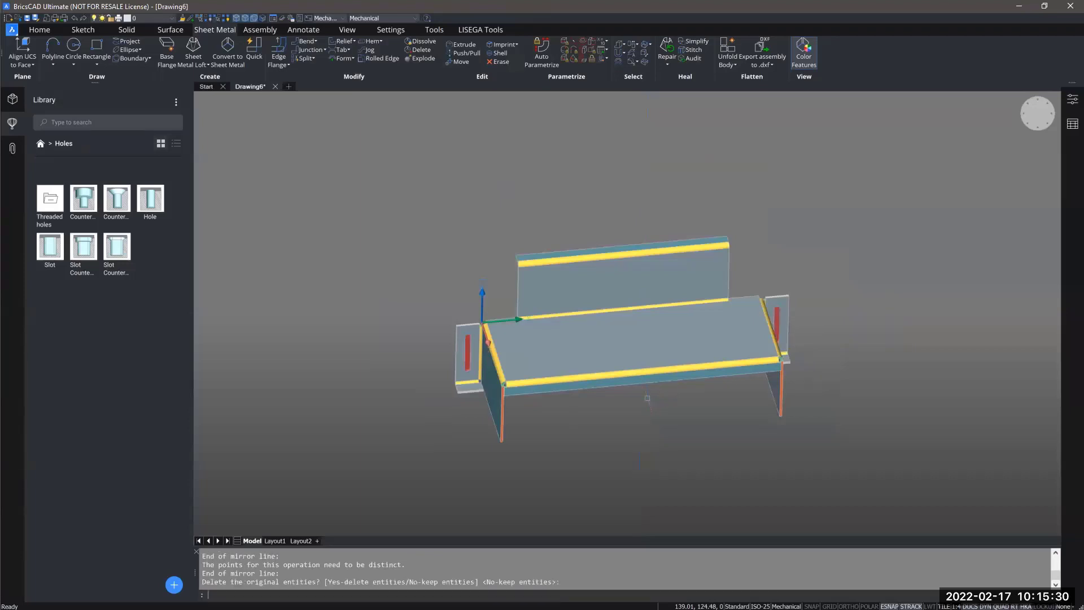
Turn off the BC_SUBTRACT layer to hide the red slot bodies
middle_drag(797, 385, 621, 402)
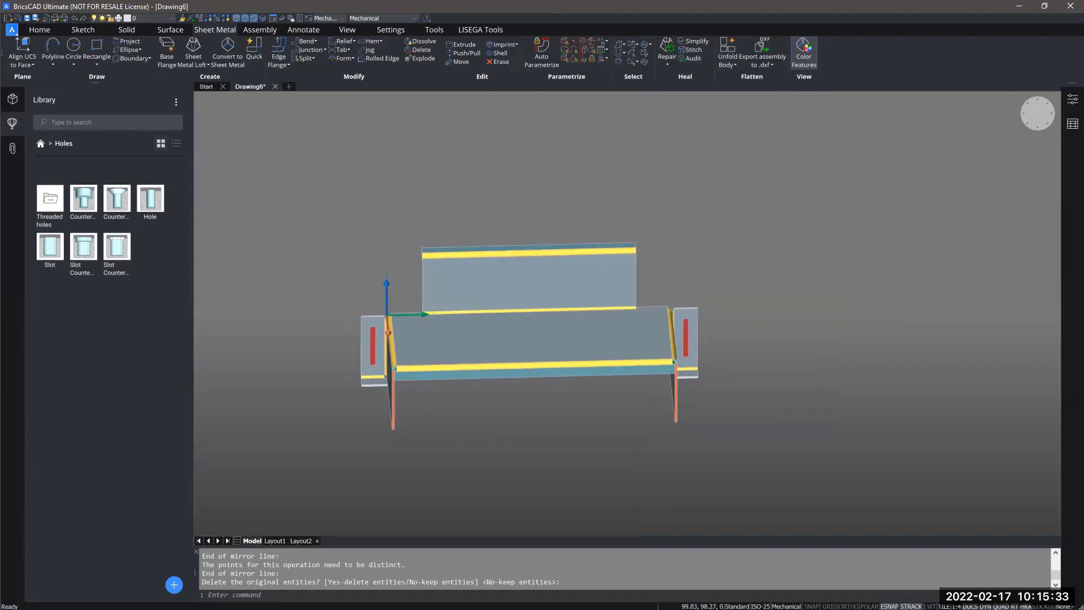
click(171, 19)
click(94, 35)
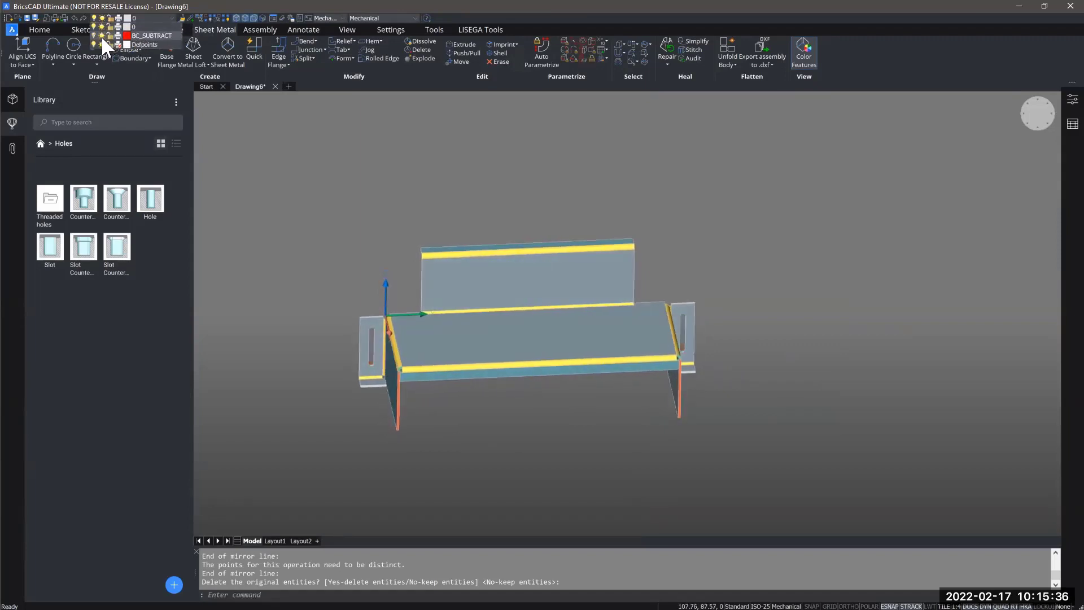
Disable face picking in the selection modes so that the flanges' short corner edges can be picked
shift+middle_drag(476, 438, 500, 431)
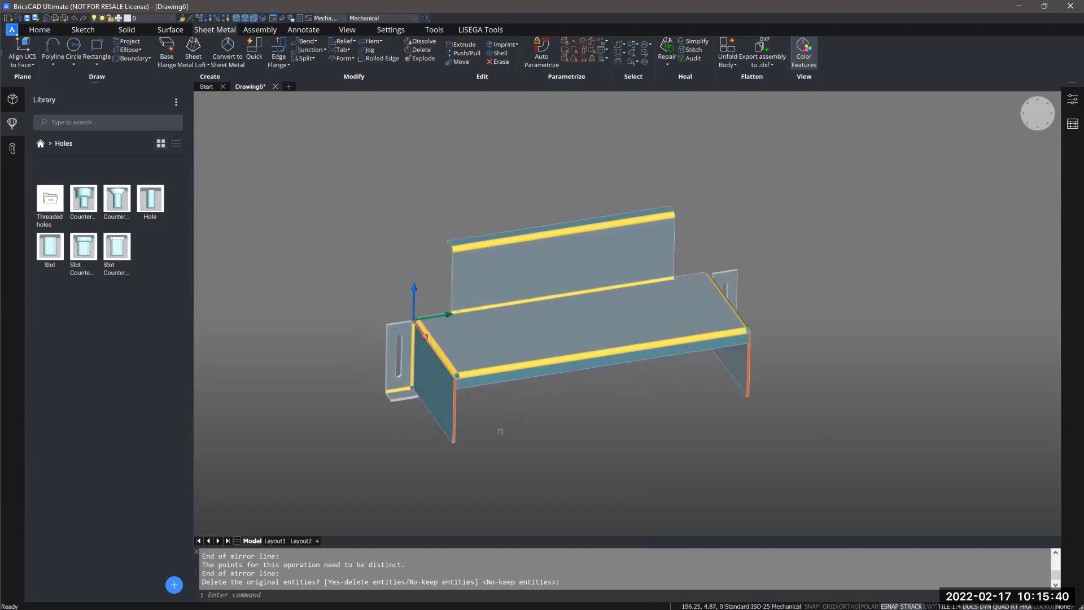
mouse_move(540, 445)
shift+middle_down()
mouse_move(537, 436)
mouse_move(561, 438)
mouse_move(536, 432)
shift+middle_up()
scroll(463, 433, up, 5)
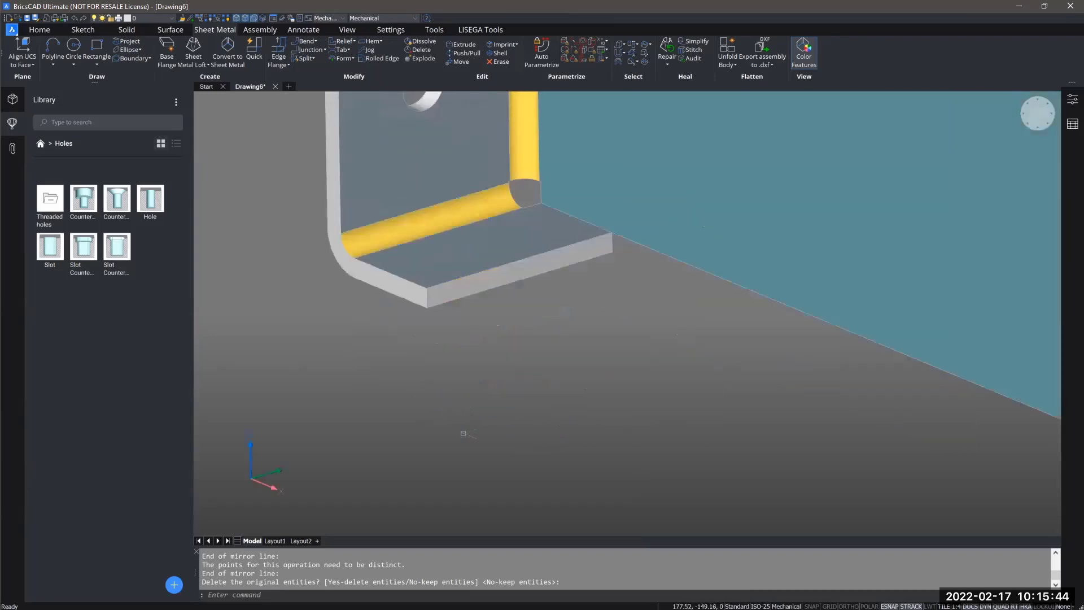
shift+middle_drag(463, 432, 446, 395)
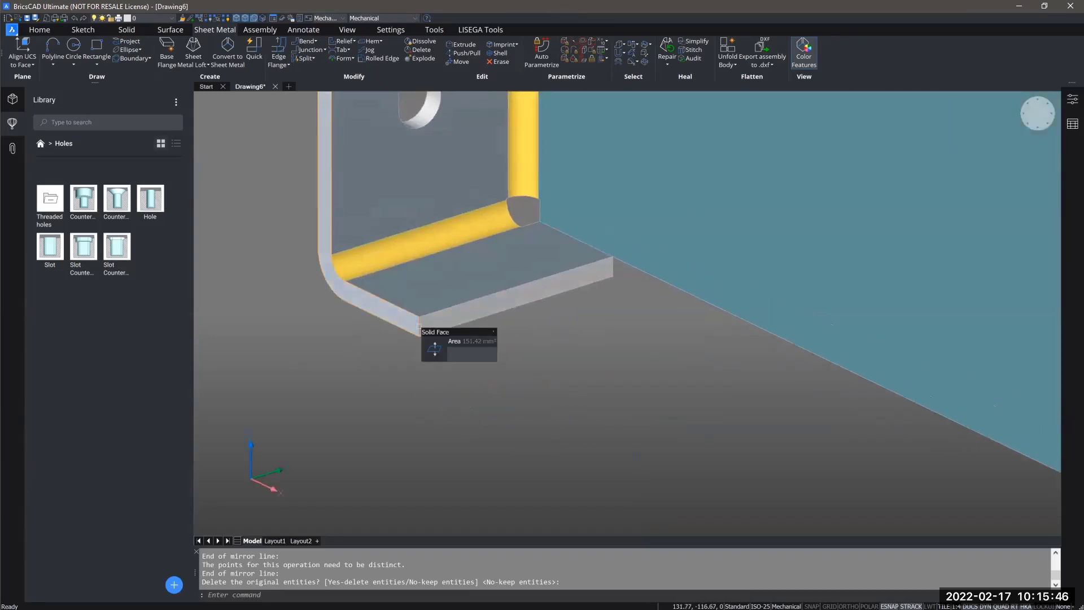
shift+middle_drag(419, 326, 410, 372)
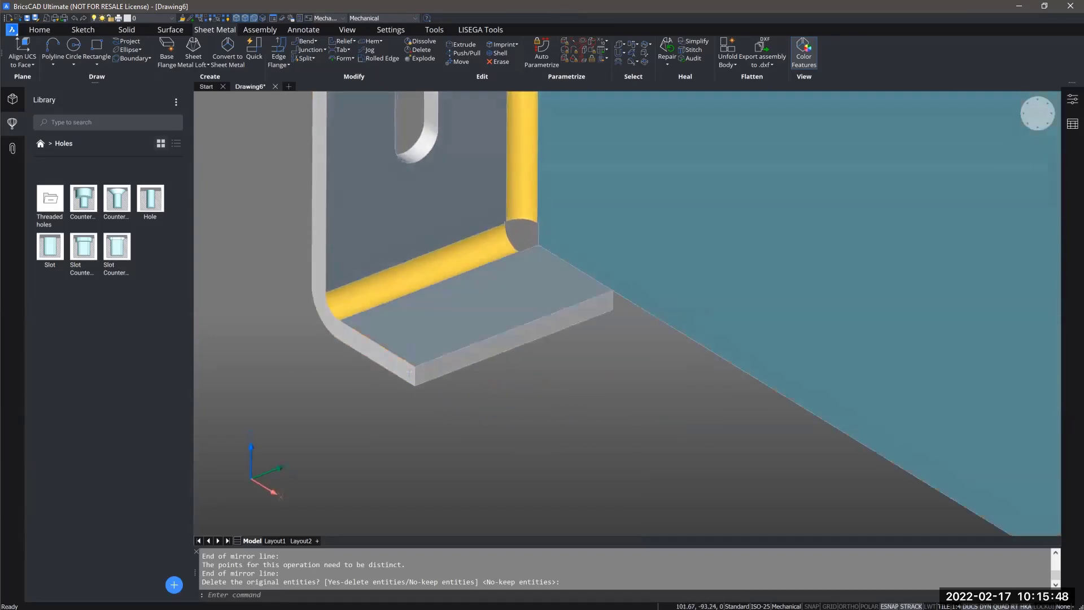
key(Return)
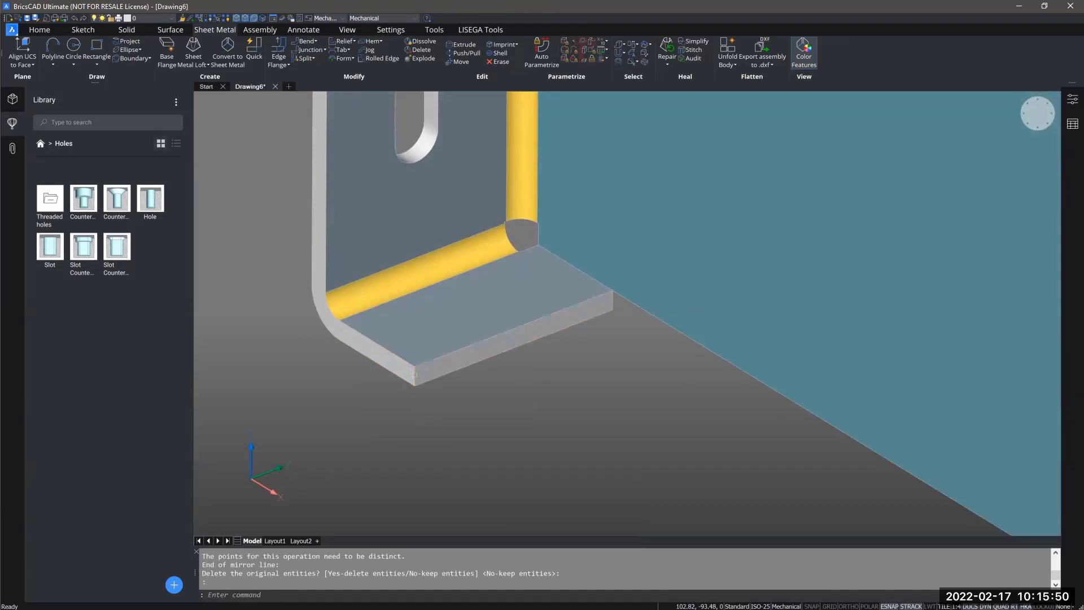
click(245, 19)
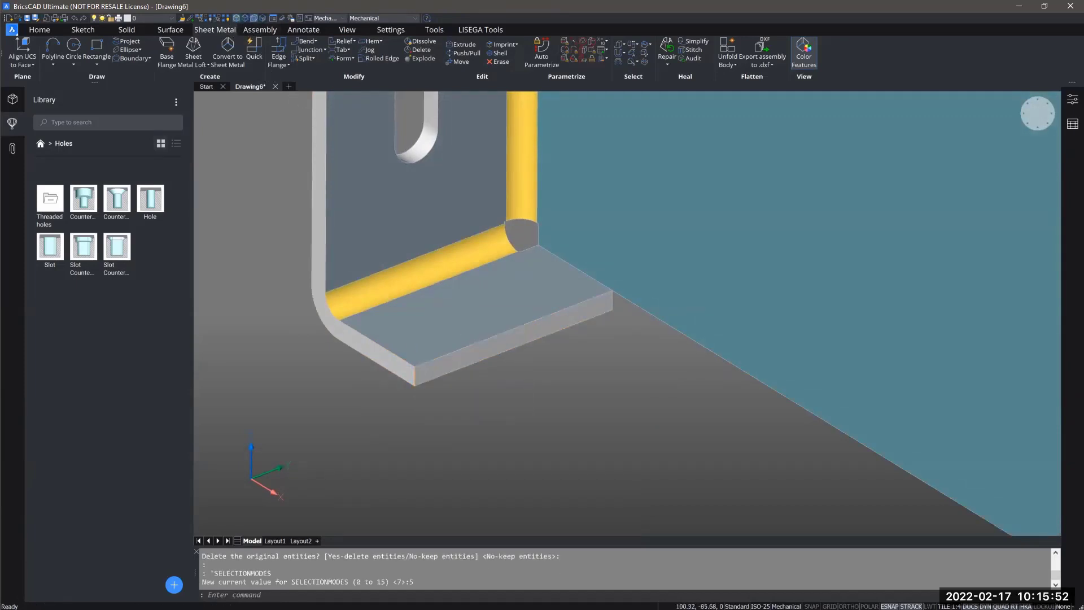
Select the short thickness edges at the left slotted flange's upper outer corner and at its lower lip's outer corner
scroll(277, 345, down, 3)
scroll(366, 390, down, 2)
middle_drag(441, 208, 433, 373)
click(336, 223)
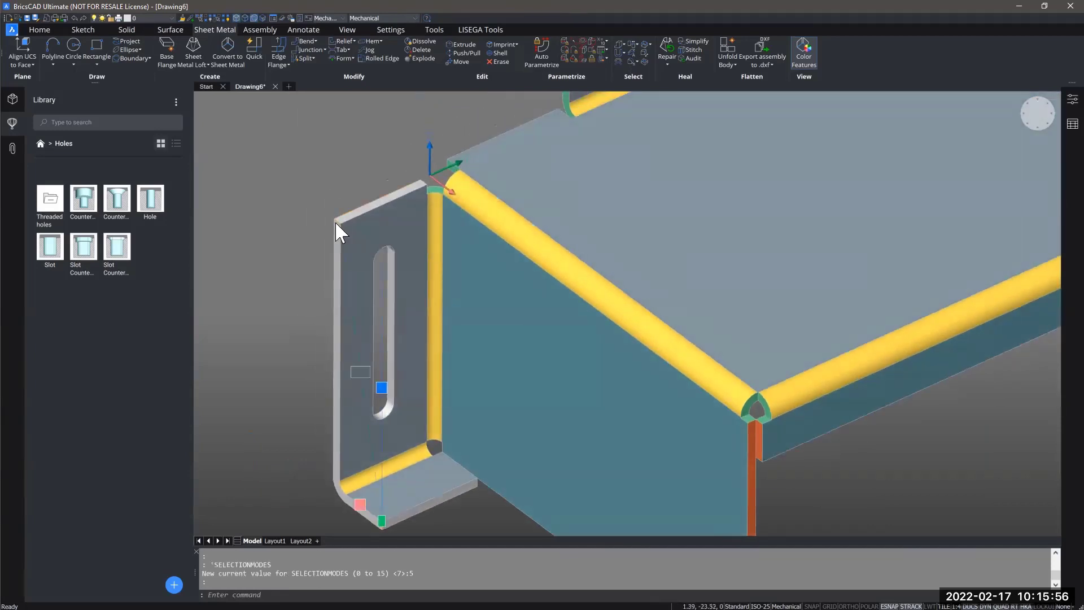
Add the short thickness edge at the near outer corner of the tall back flange's top lip to the selection
scroll(437, 226, down, 1)
middle_drag(438, 226, 439, 334)
middle_drag(486, 186, 467, 483)
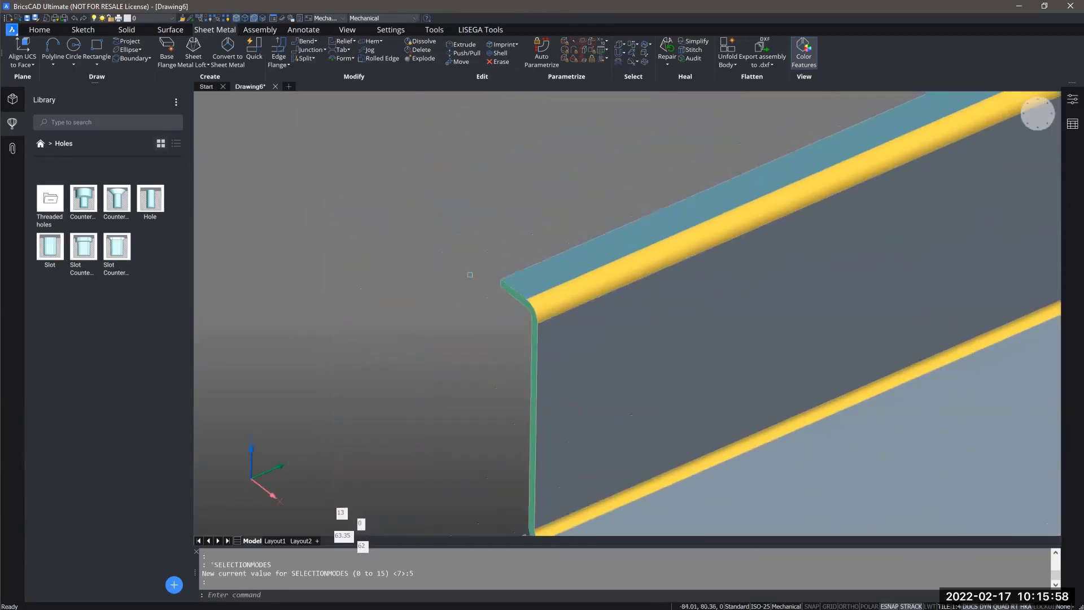
mouse_move(498, 282)
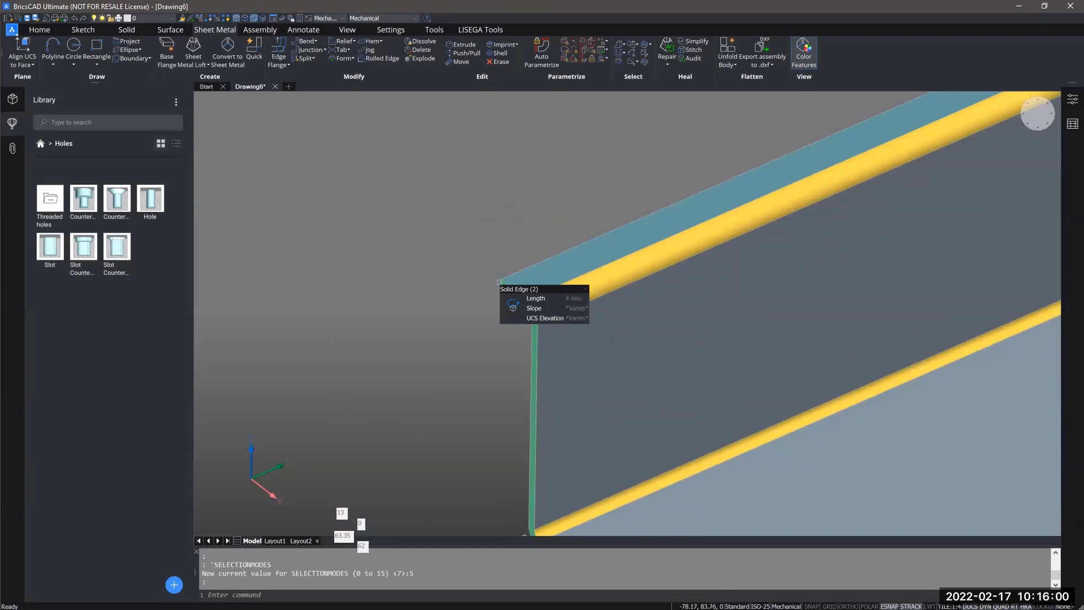
key(Tab)
scroll(499, 282, up, 5)
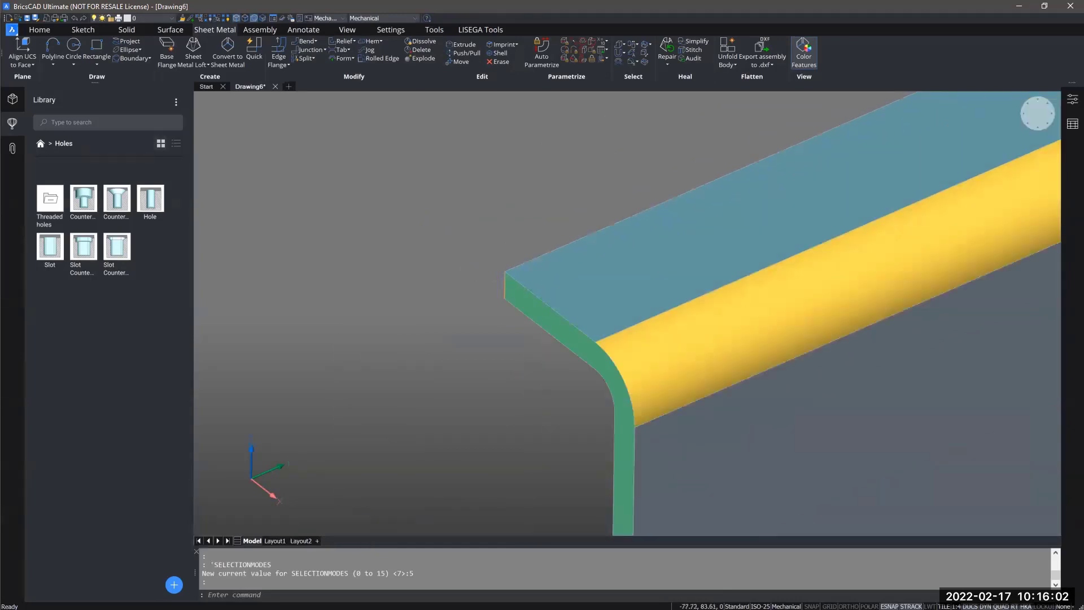
Add the thickness edges at the back lip's far outer corner and at the right slotted flange's upper and lower-lip outer corners to the selection
scroll(500, 282, down, 8)
shift+middle_drag(596, 357, 760, 233)
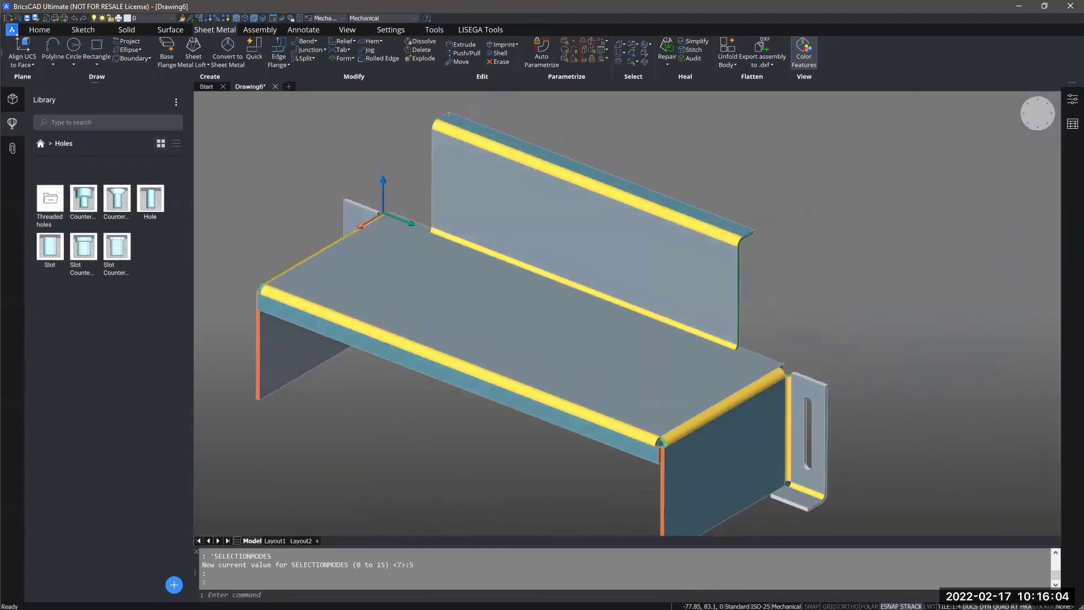
scroll(759, 233, up, 6)
scroll(705, 201, down, 6)
middle_drag(805, 498, 657, 278)
scroll(719, 369, up, 5)
scroll(699, 405, down, 6)
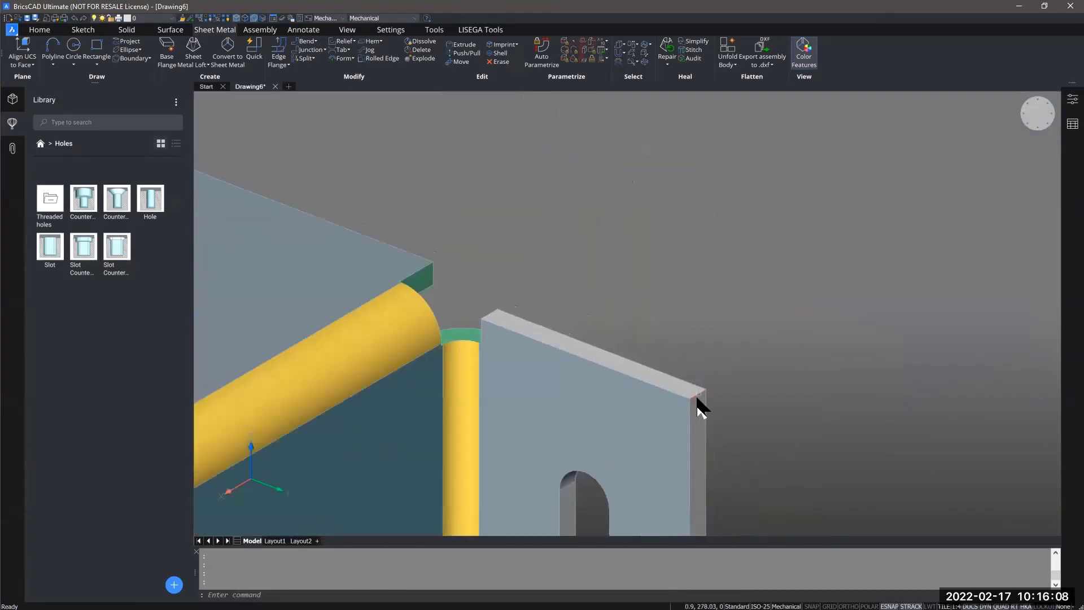
scroll(654, 430, up, 10)
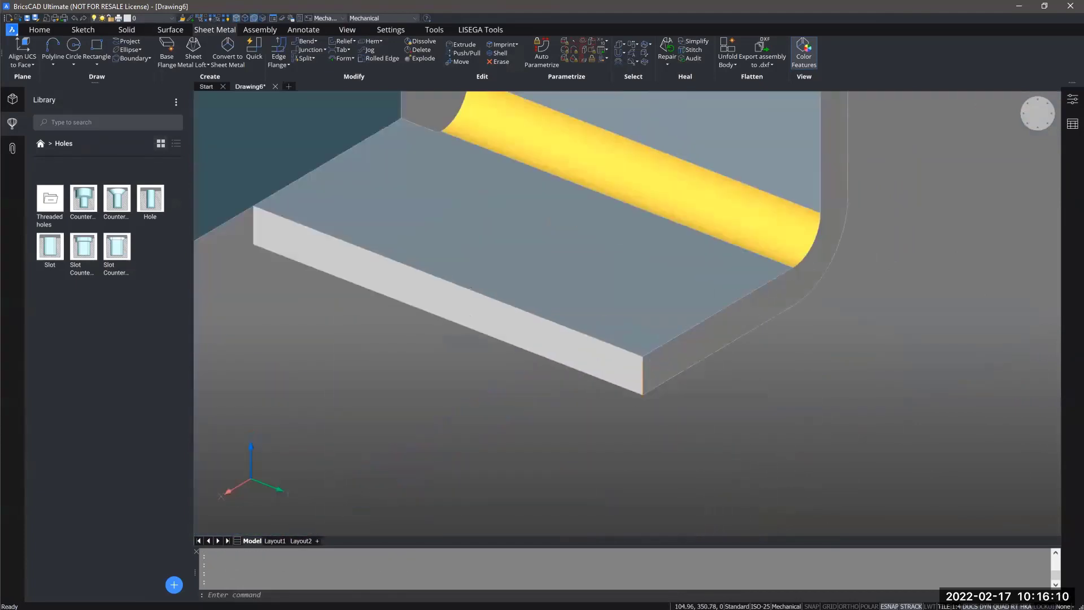
scroll(644, 377, down, 8)
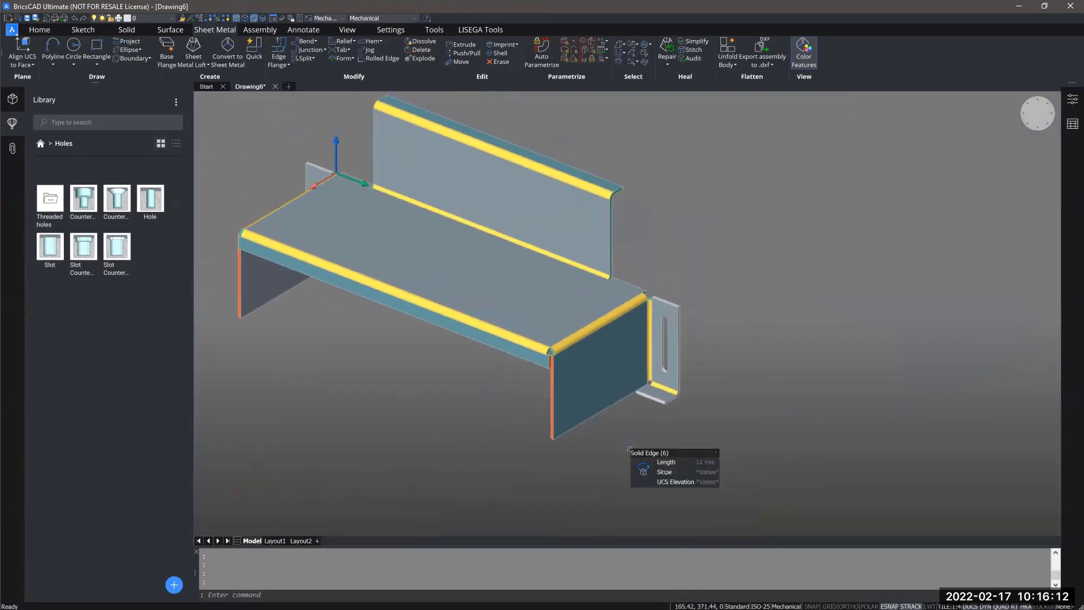
Chamfer the six selected outer corner edges with an offset of 5 mm
mouse_move(646, 471)
mouse_move(655, 490)
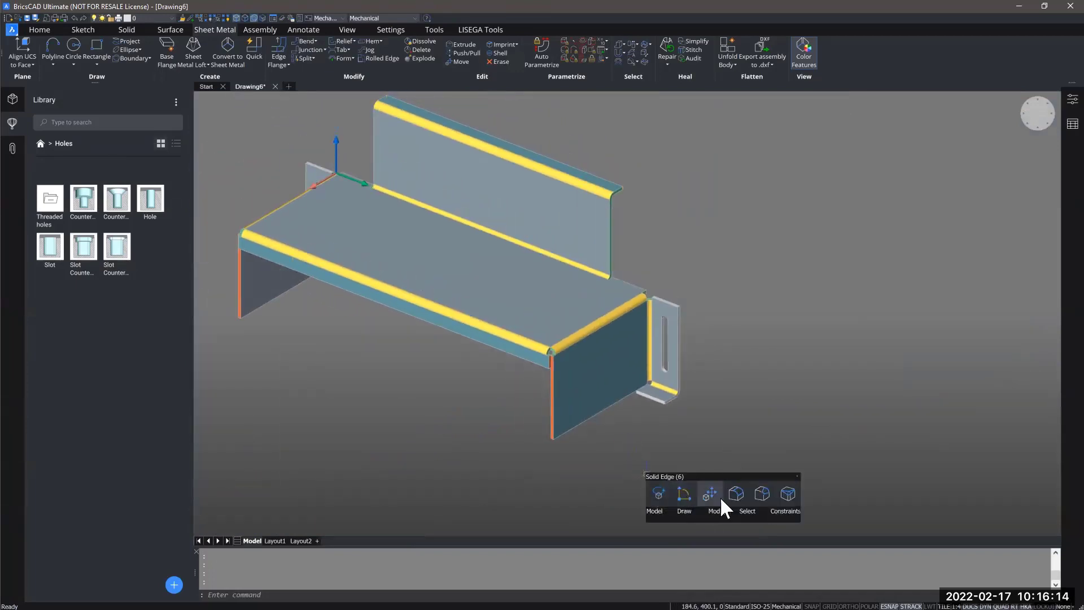
mouse_move(658, 511)
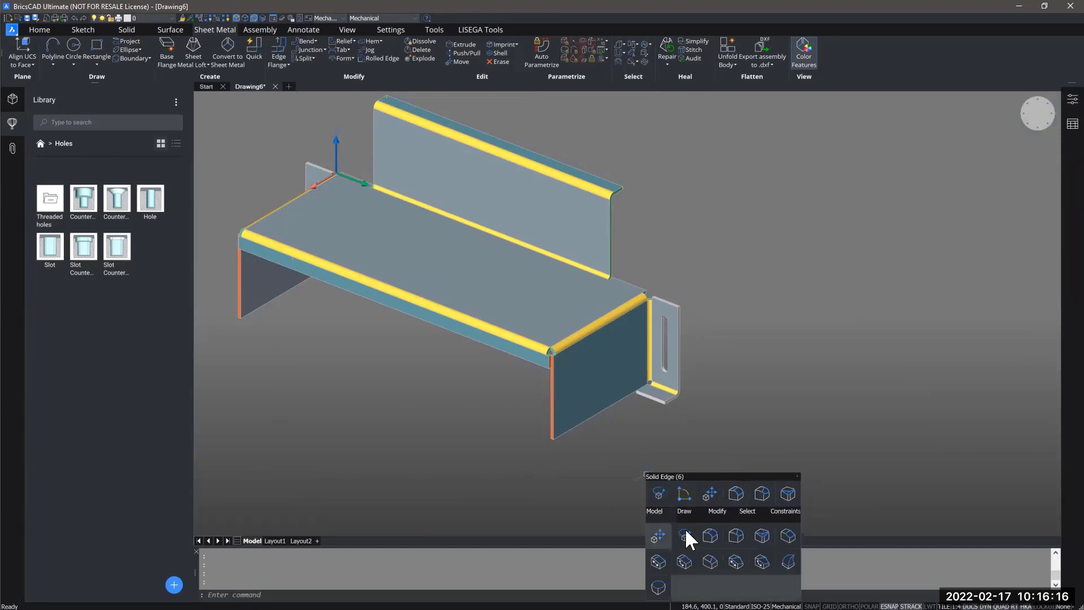
click(781, 535)
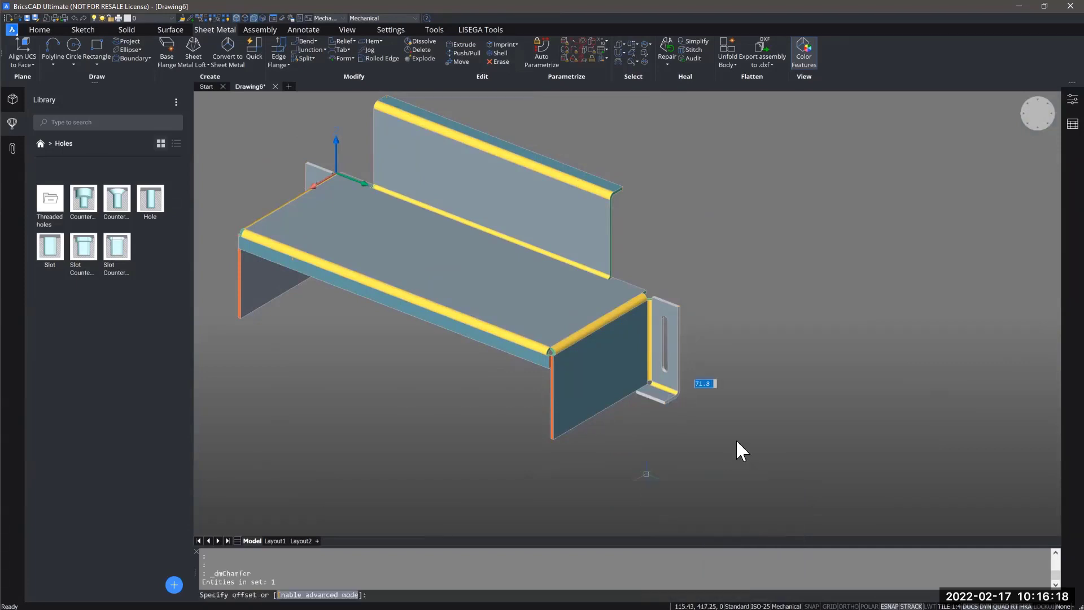
text(5)
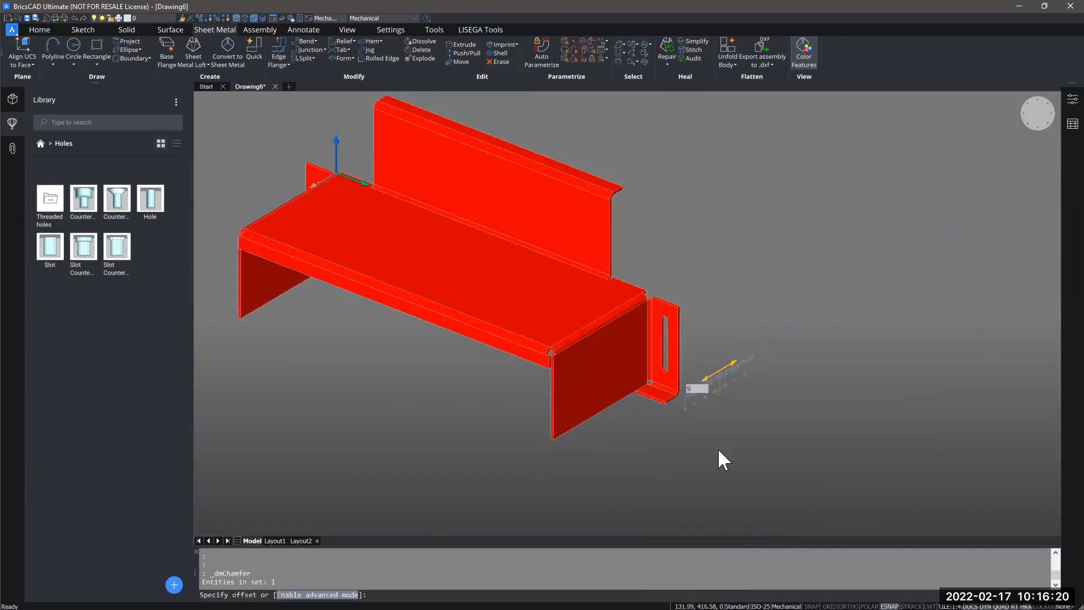
key(Return)
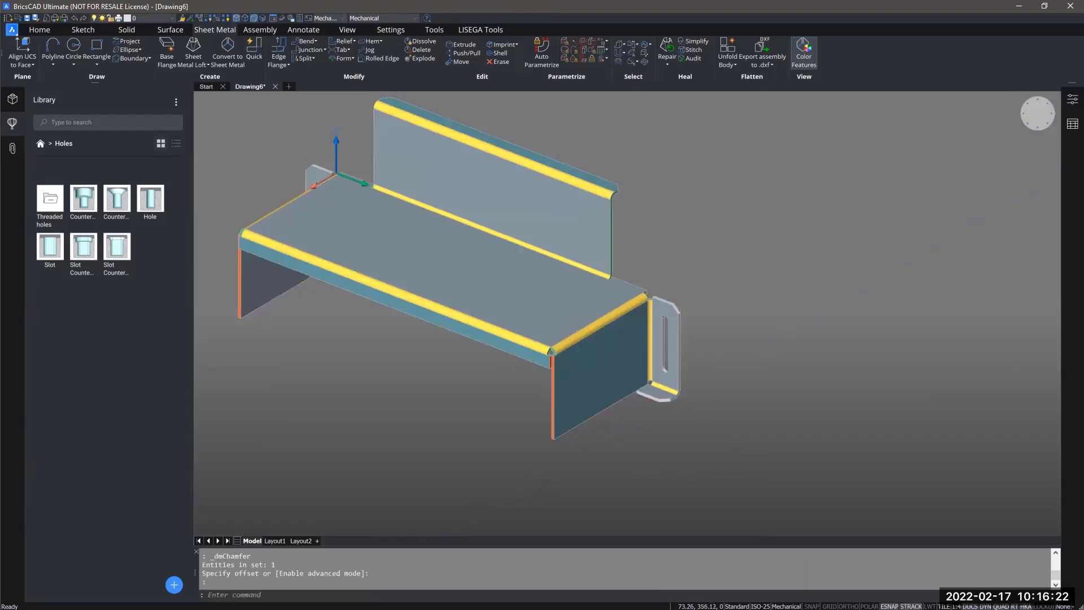
Chamfer the thickness edges at the lower front corners of both large side flanges with an offset of 50 mm
shift+middle_drag(714, 441, 447, 334)
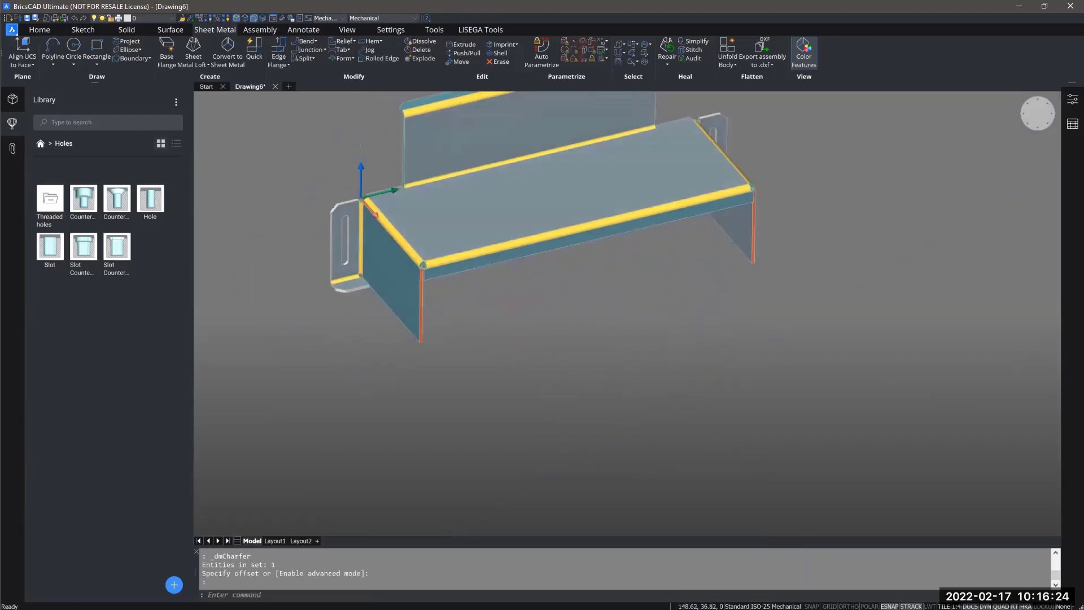
scroll(406, 336, up, 5)
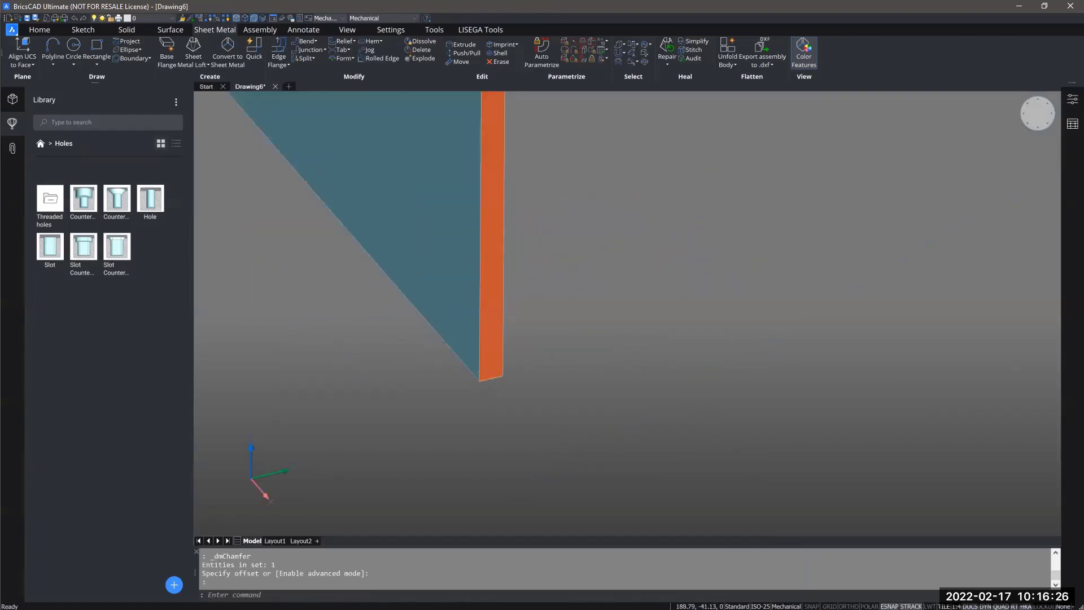
scroll(505, 387, down, 5)
scroll(836, 377, up, 6)
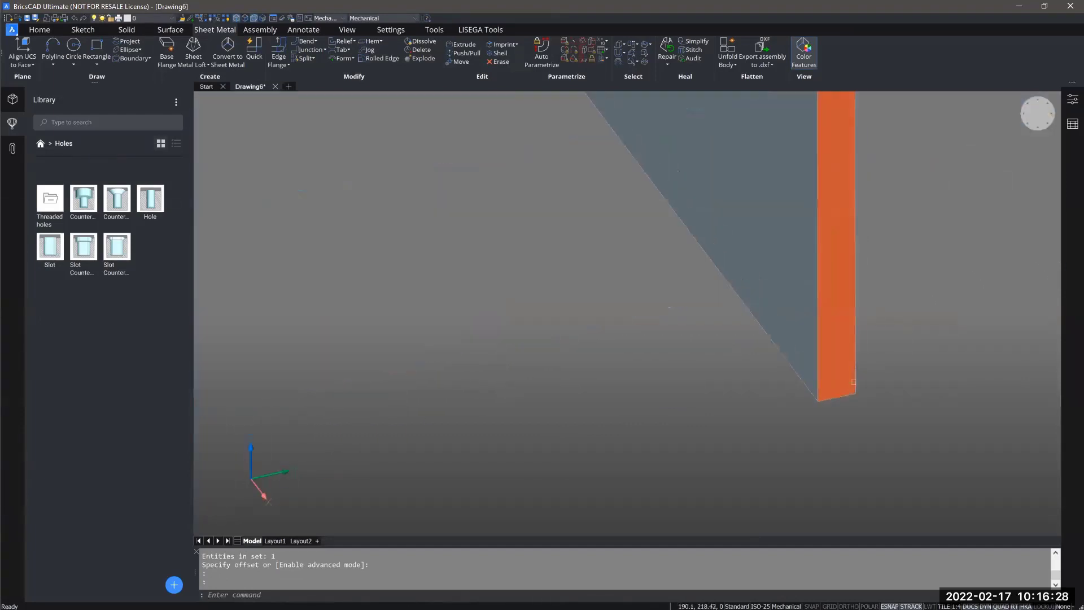
scroll(853, 382, down, 5)
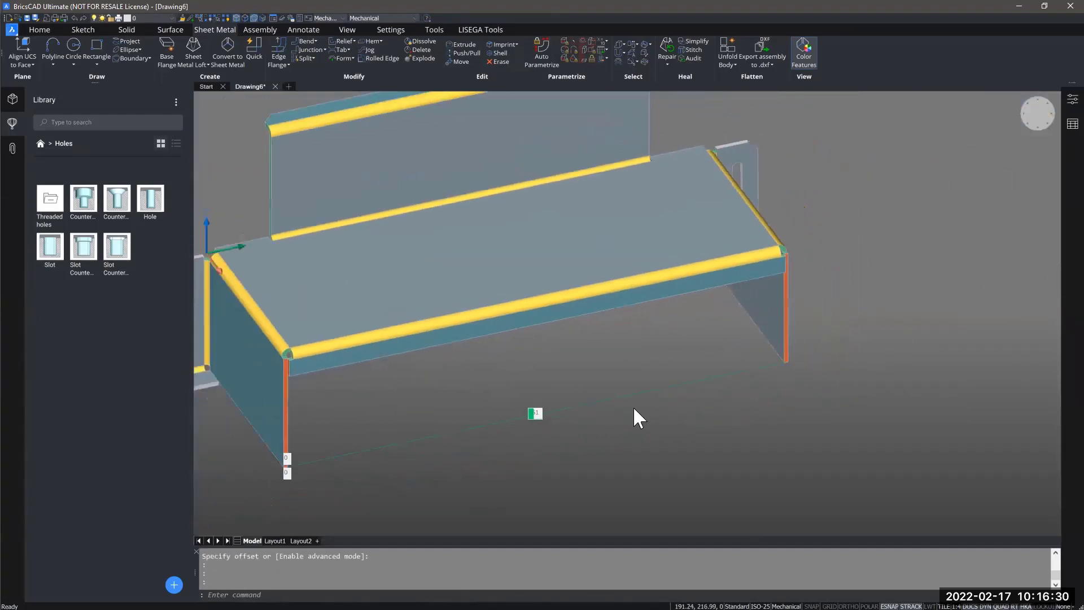
scroll(634, 410, down, 3)
click(644, 410)
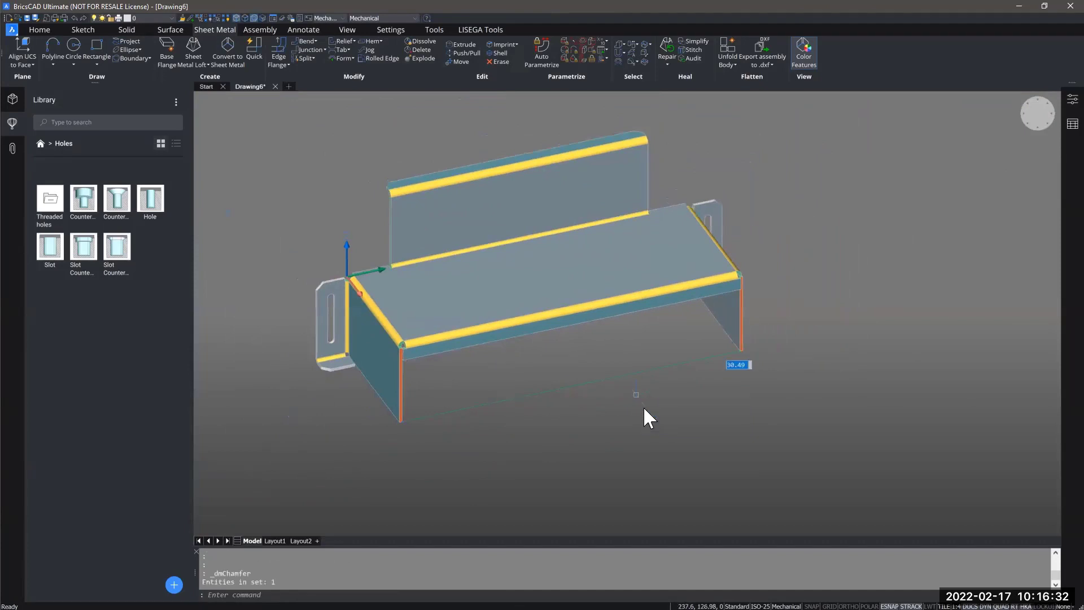
text(50)
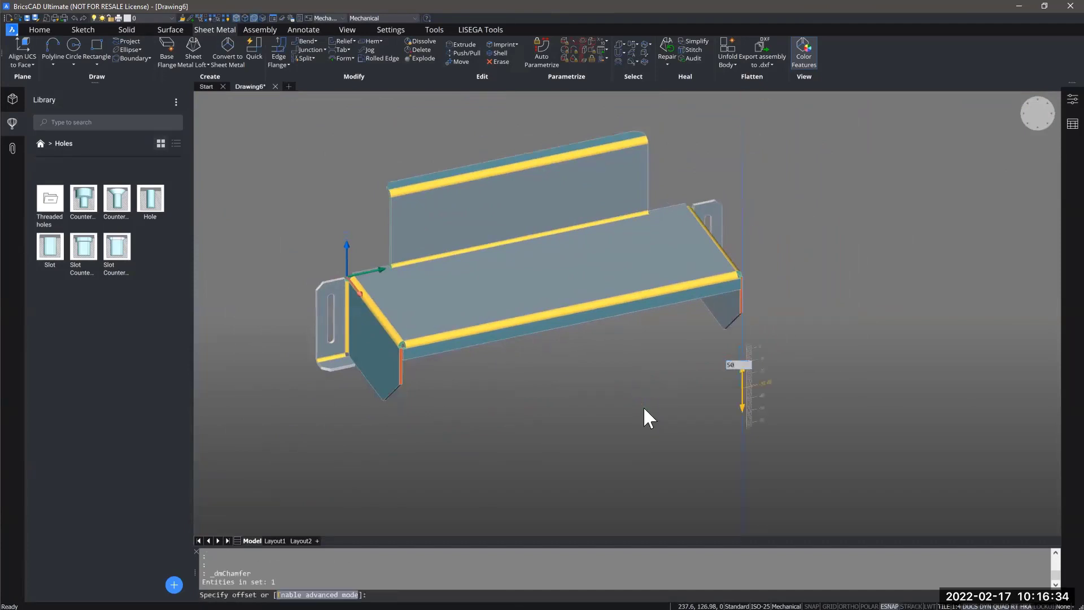
key(Return)
shift+middle_drag(525, 350, 492, 351)
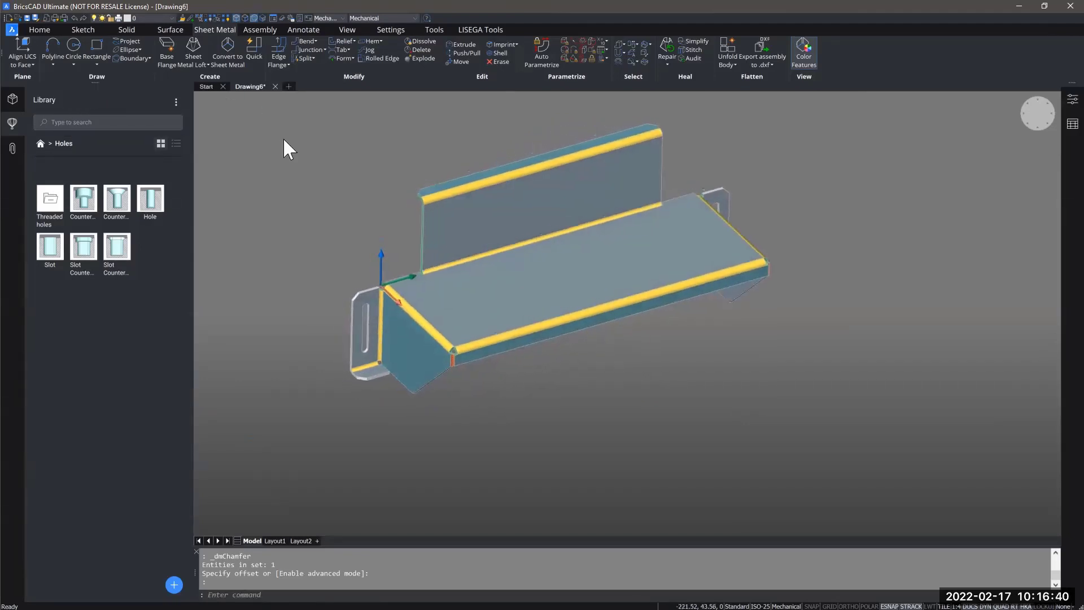
Start a block insertion and choose holes2D.dwg from the V22 Training Basic dataset's 9_Sheet_Metal_from_scatch Starter Files folder
scroll(516, 291, up, 1)
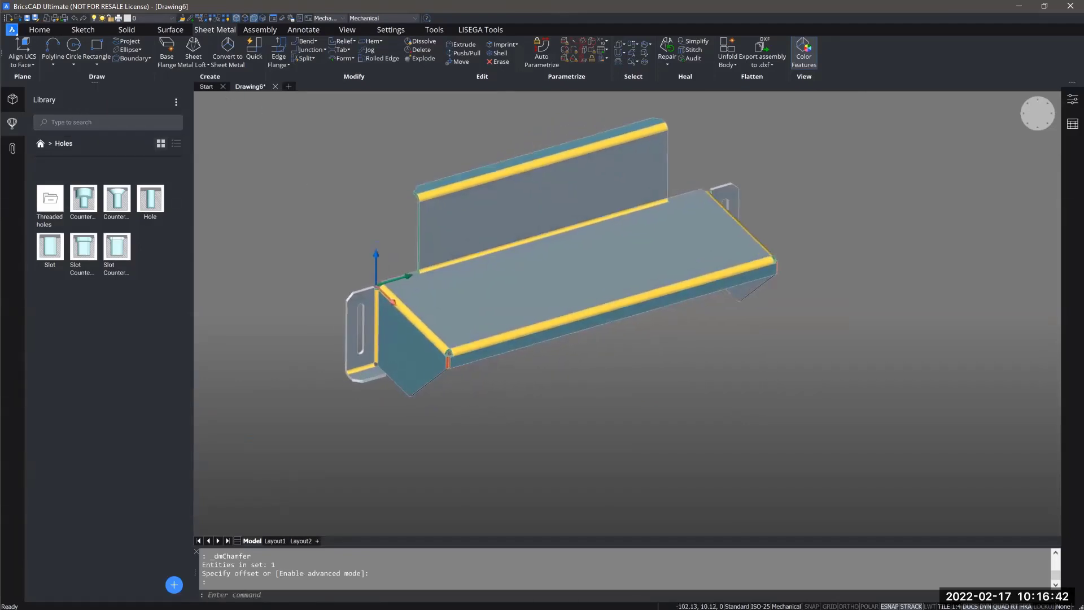
text(INSERT)
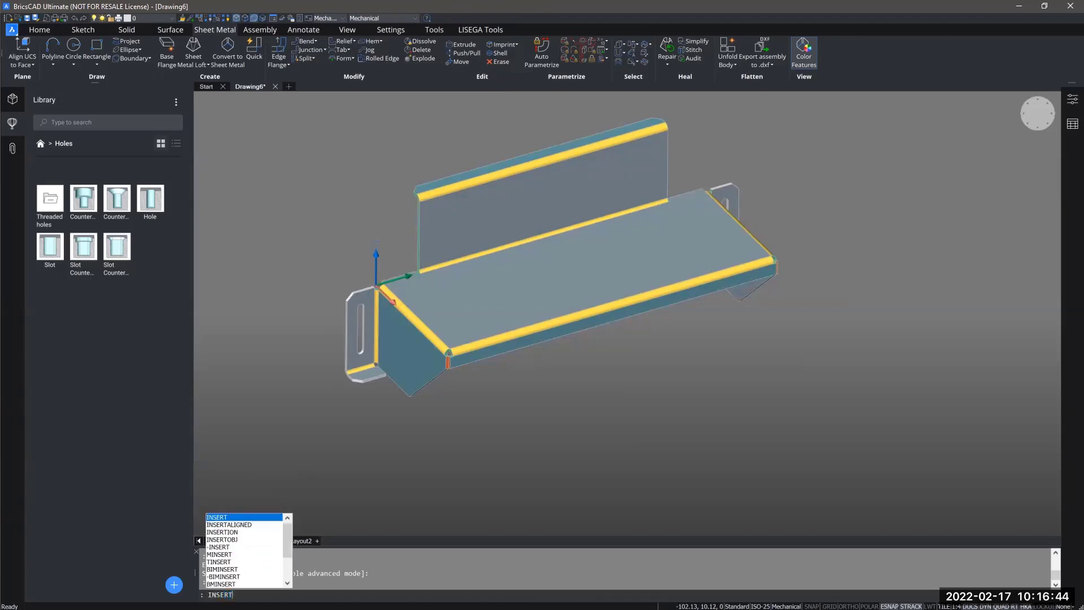
key(Return)
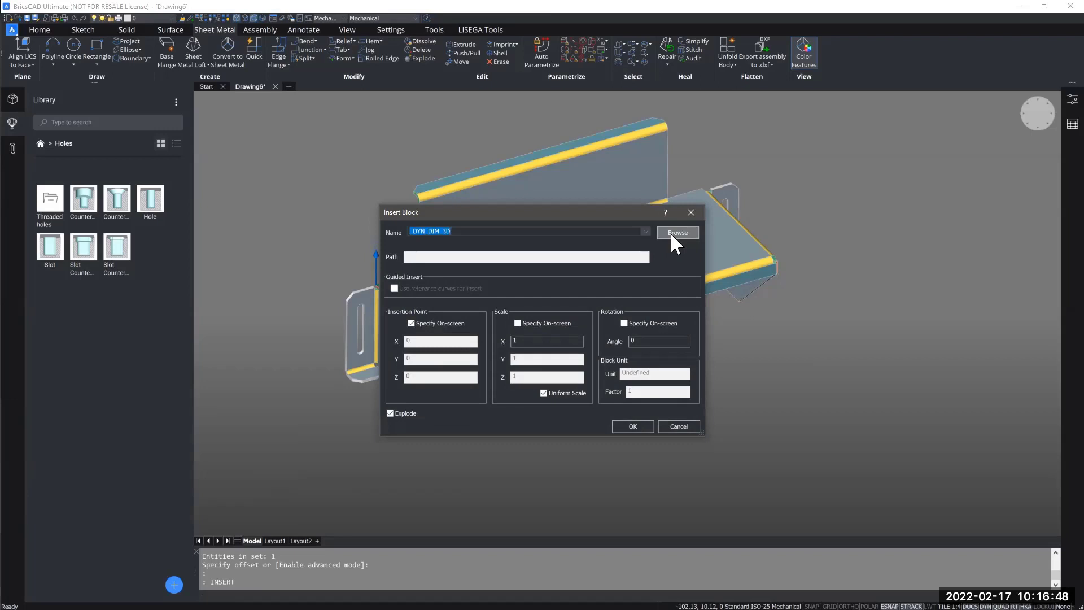
click(671, 235)
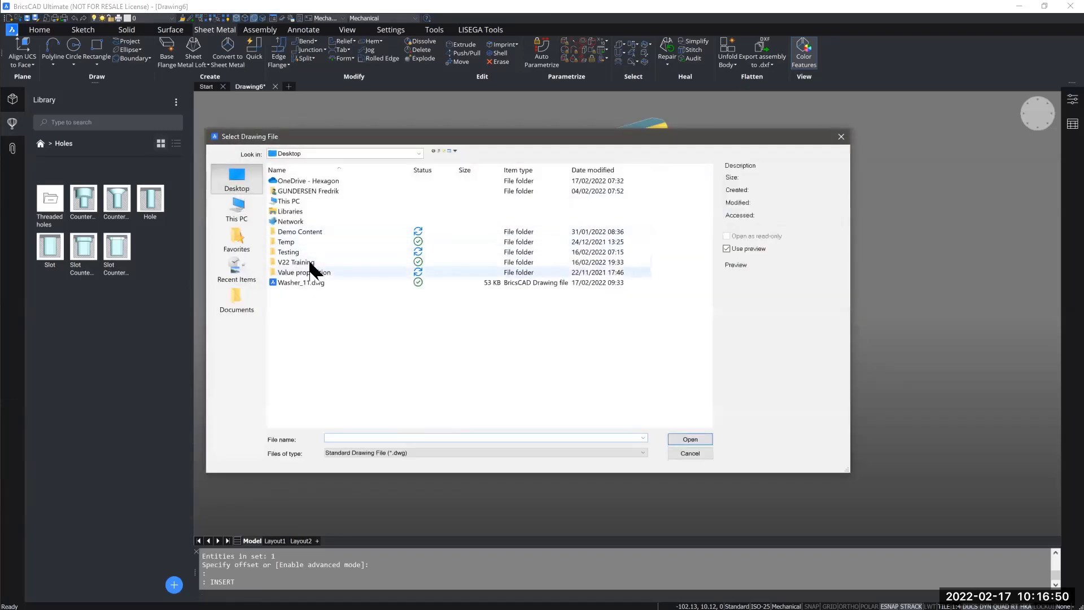
double_click(310, 263)
double_click(307, 191)
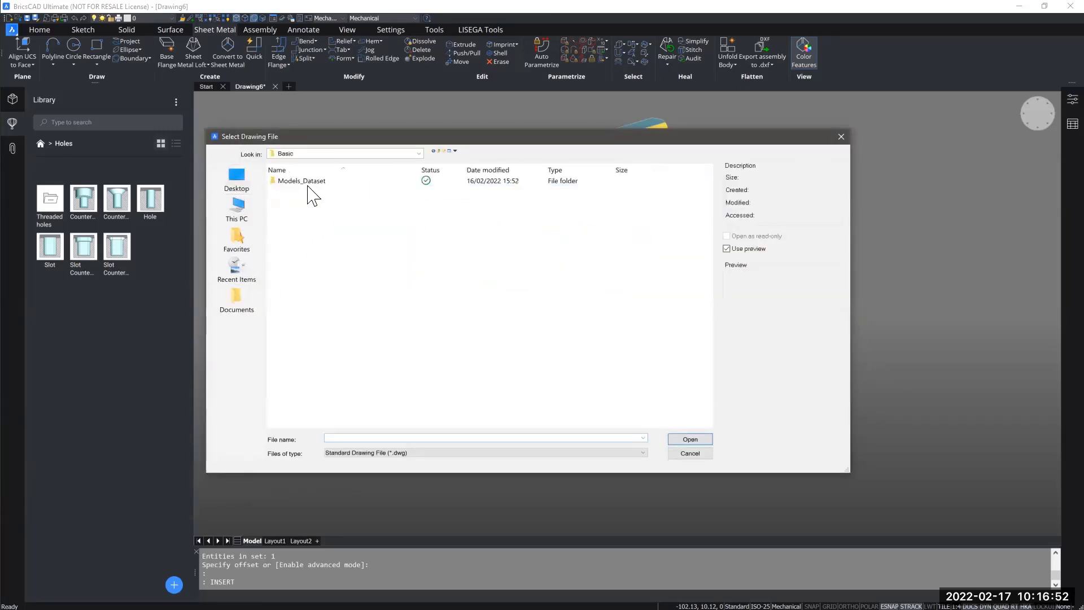
double_click(309, 180)
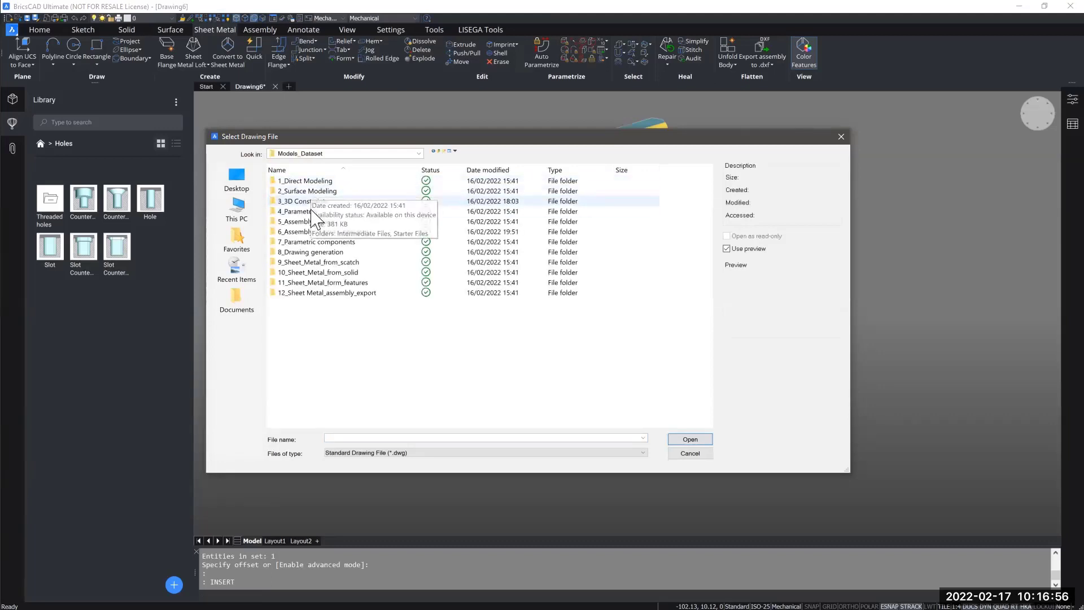
click(319, 263)
double_click(318, 261)
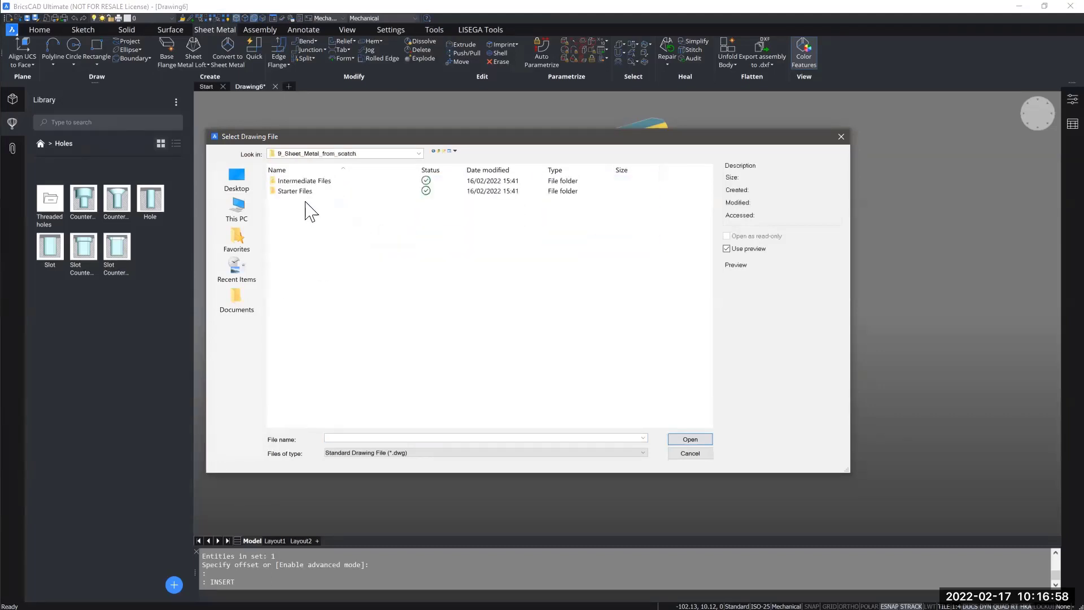
double_click(302, 192)
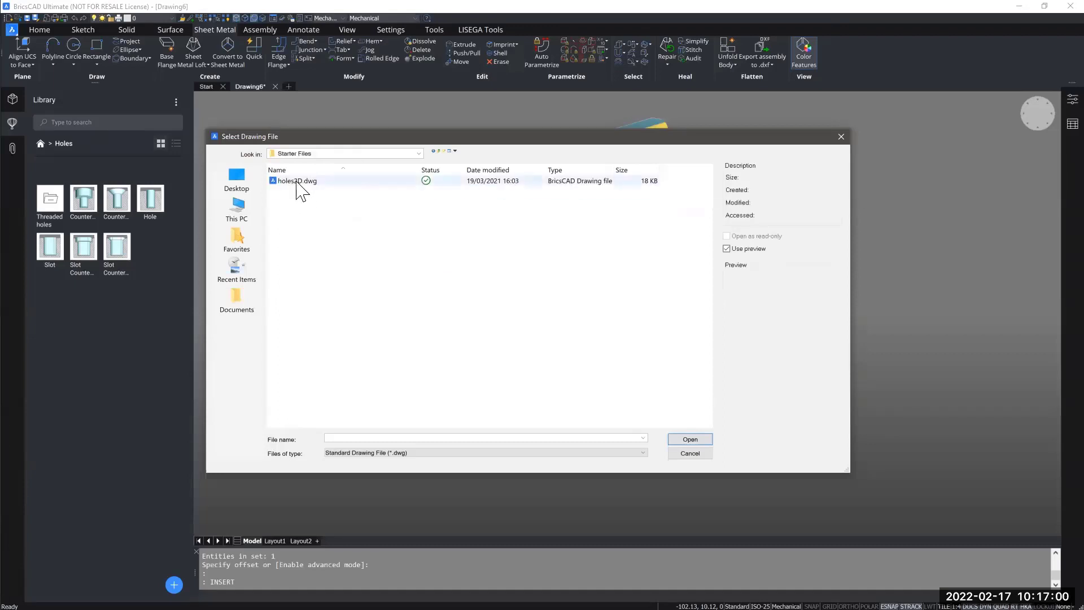
click(297, 181)
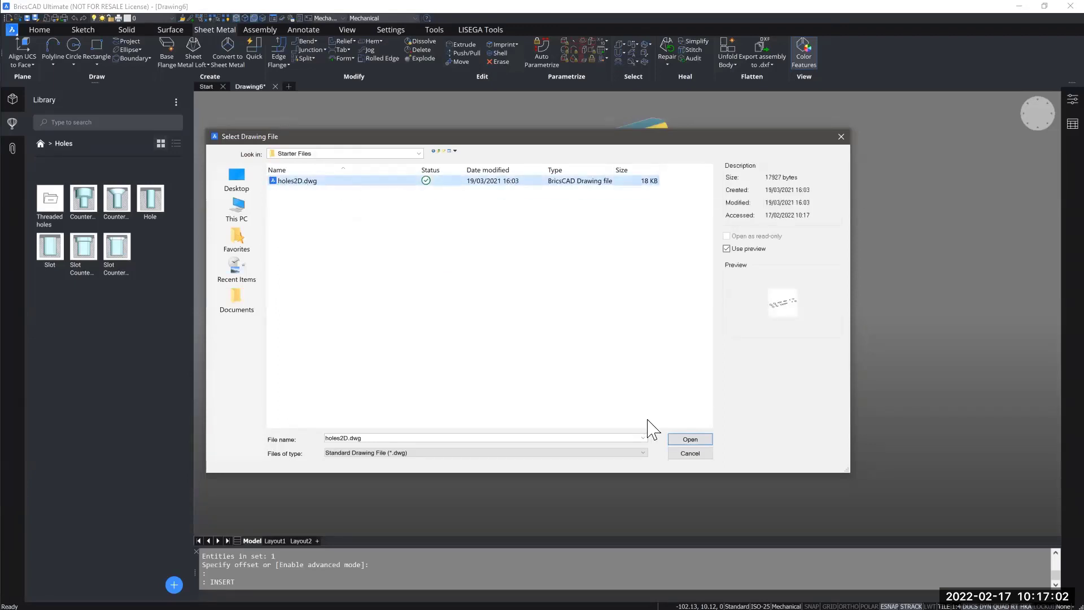
click(688, 439)
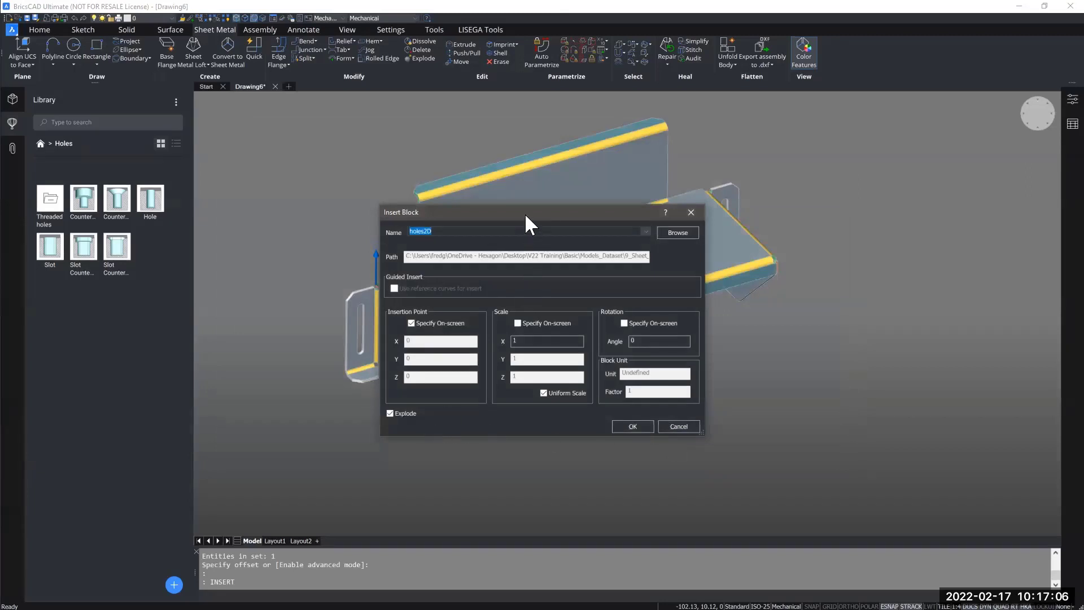
Insert holes2D as exploded geometry on the base plate's upper face, at the endpoint of its front corner beside the left side flange
drag(524, 213, 539, 215)
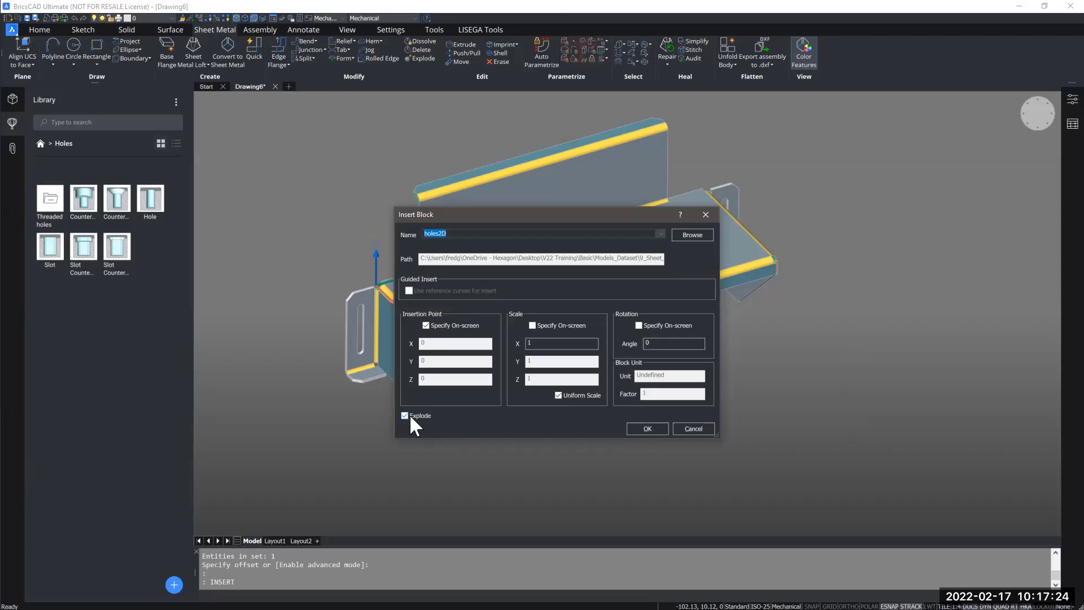
click(642, 430)
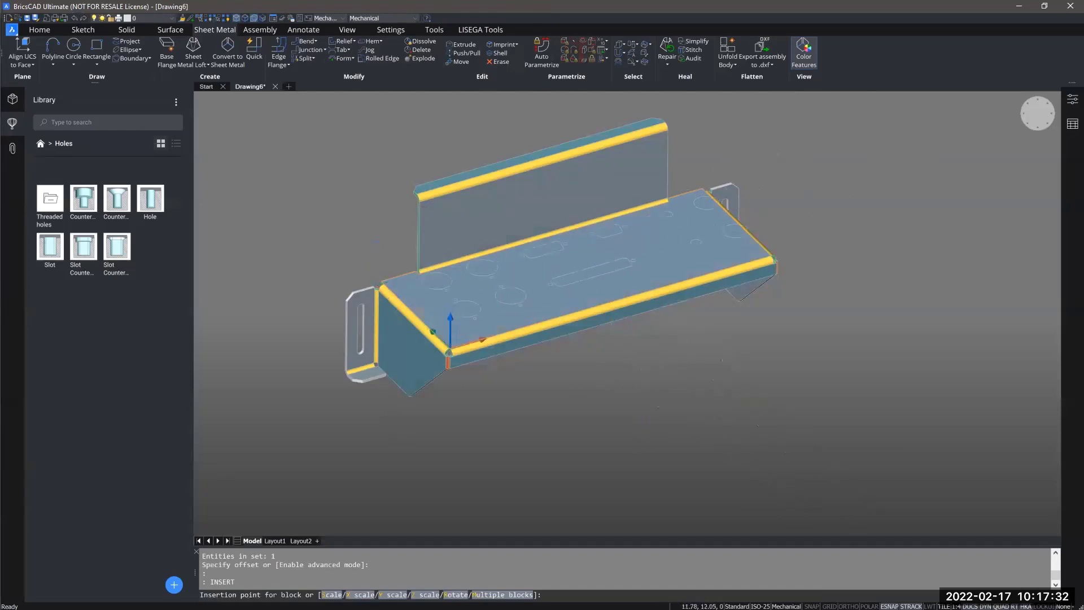
scroll(448, 353, up, 2)
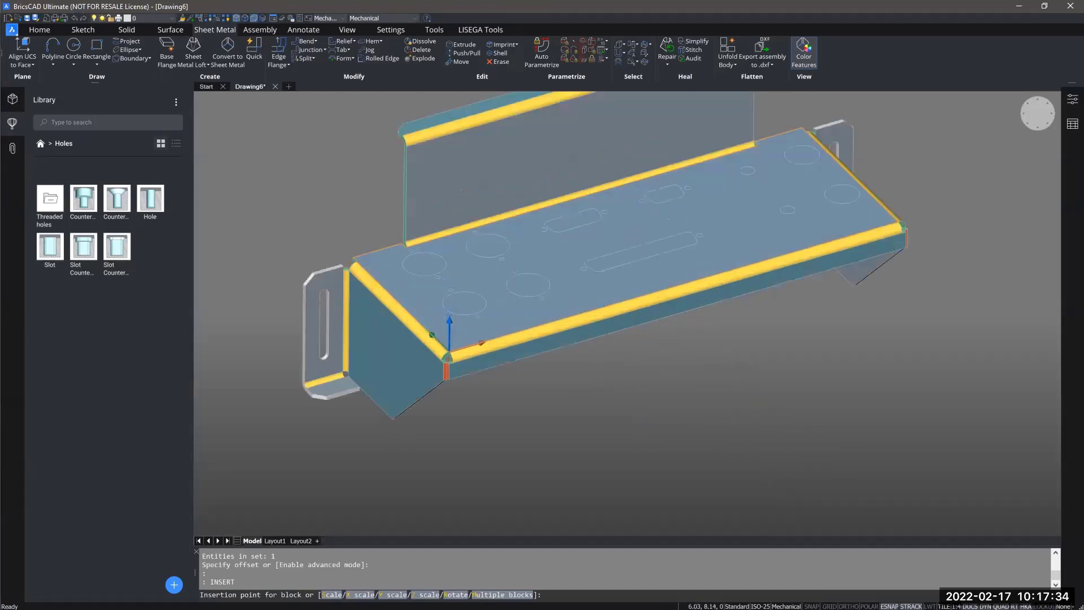
scroll(449, 355, up, 3)
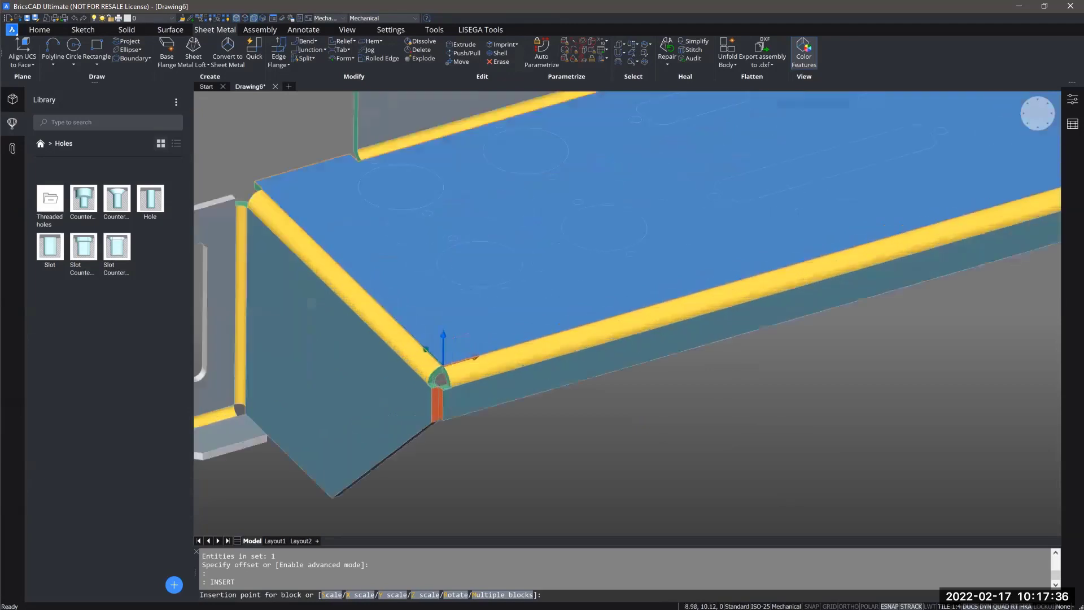
scroll(426, 399, up, 1)
scroll(418, 438, up, 1)
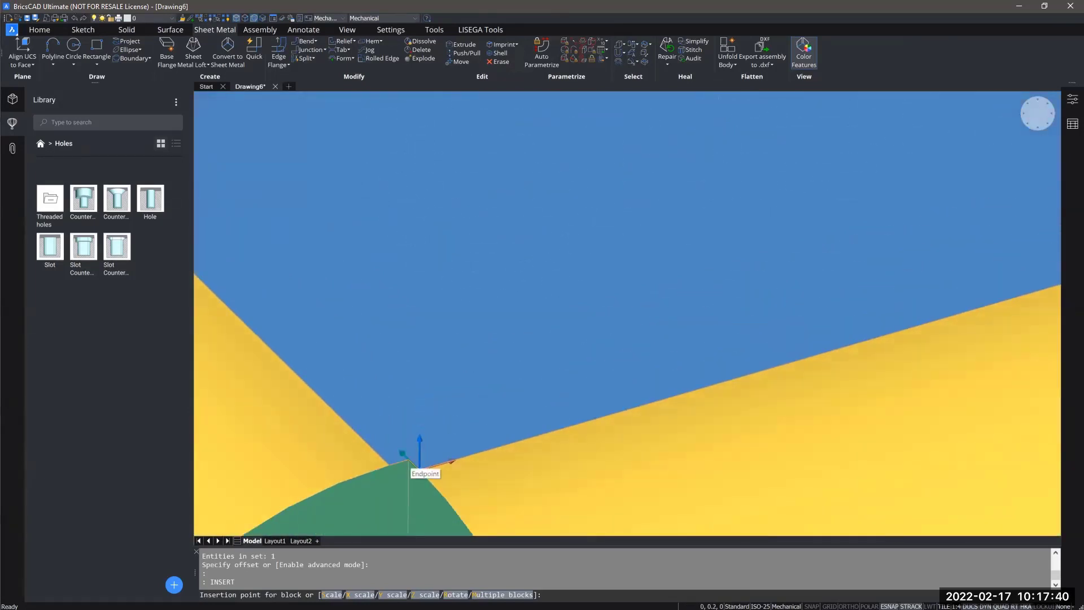
click(408, 460)
scroll(415, 440, down, 3)
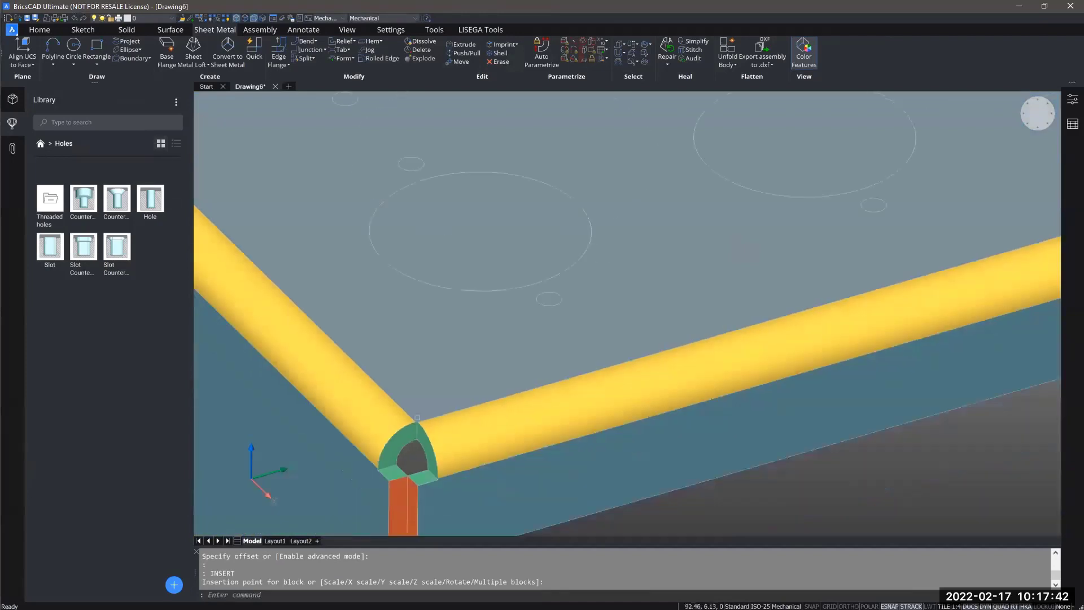
scroll(417, 419, down, 4)
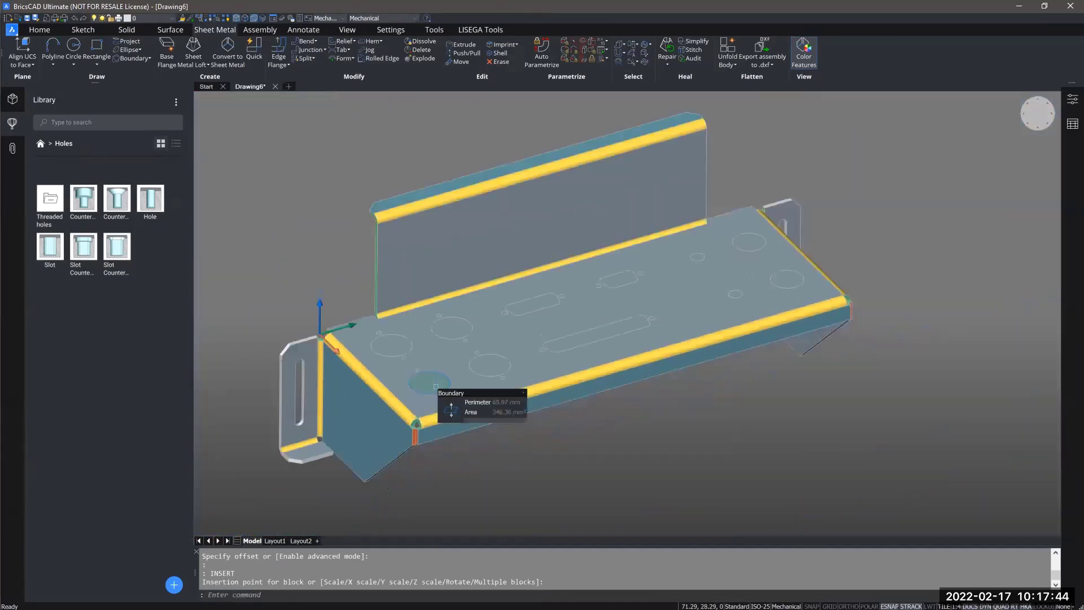
Select all inserted hole outlines and extrude them about 109 mm downward to cut the hole pattern through the base plate
shift+middle_drag(653, 450, 357, 177)
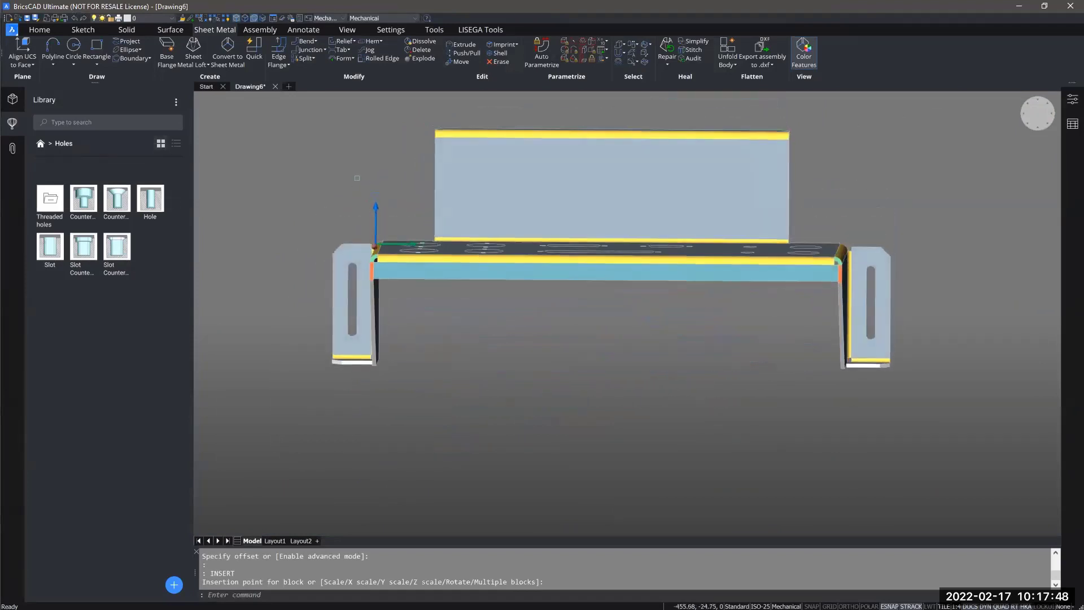
drag(328, 179, 936, 298)
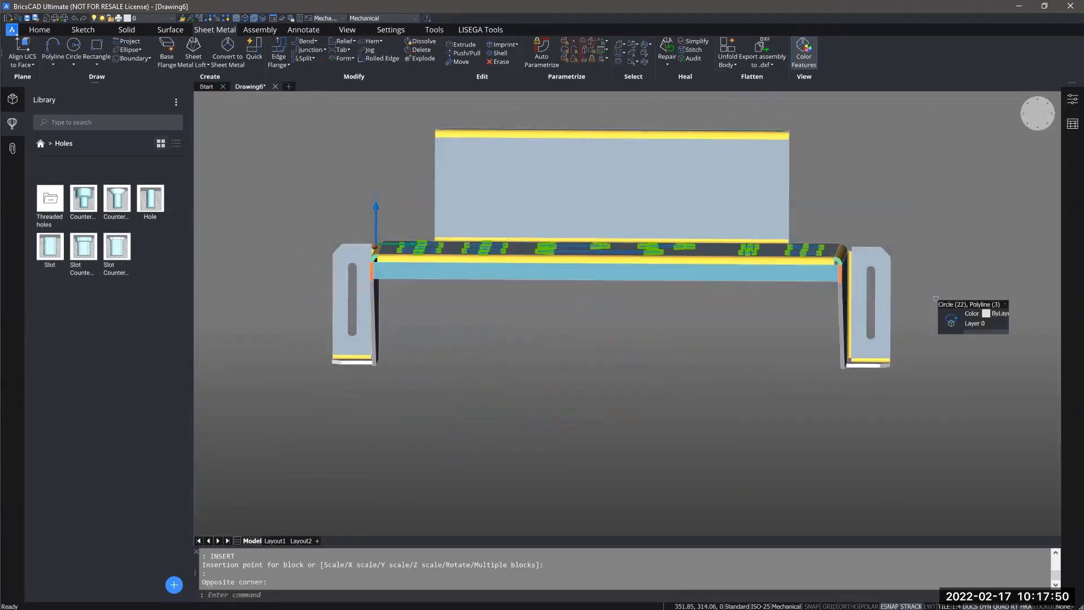
shift+middle_drag(836, 302, 900, 398)
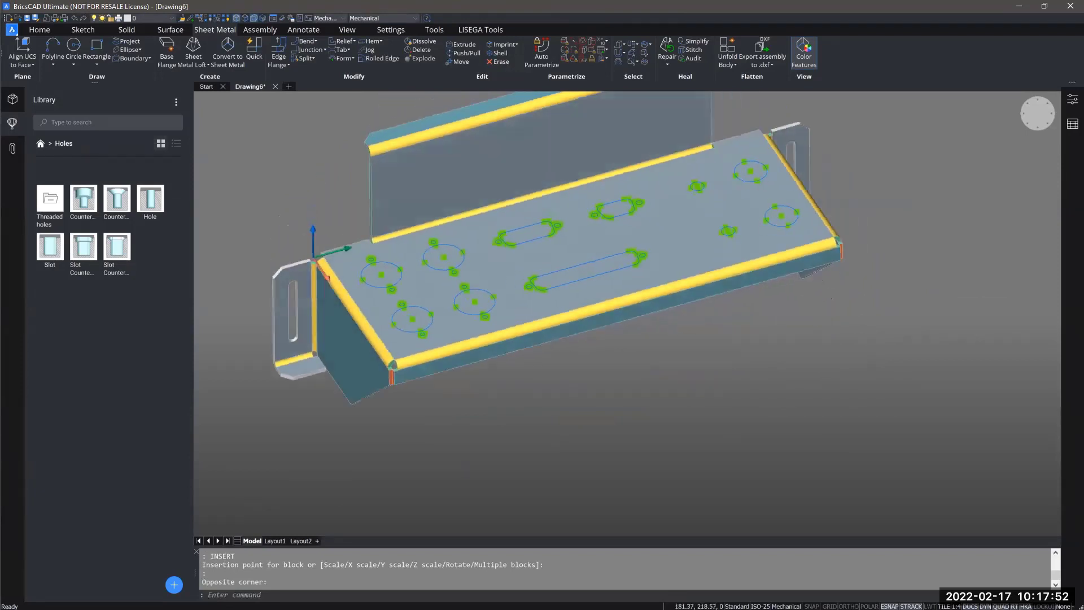
shift+middle_drag(363, 184, 382, 184)
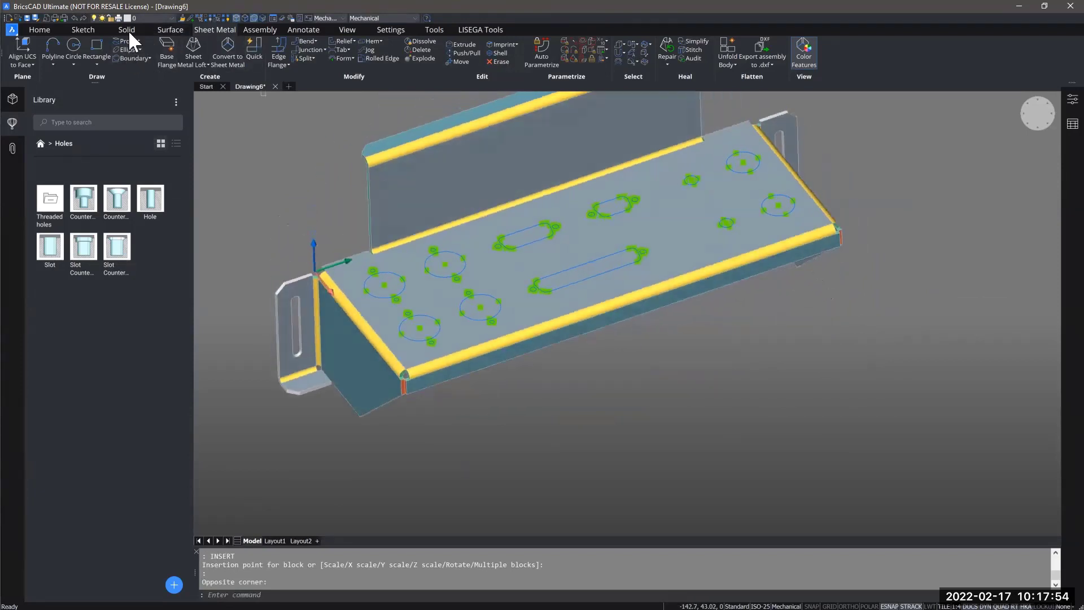
click(46, 29)
click(107, 43)
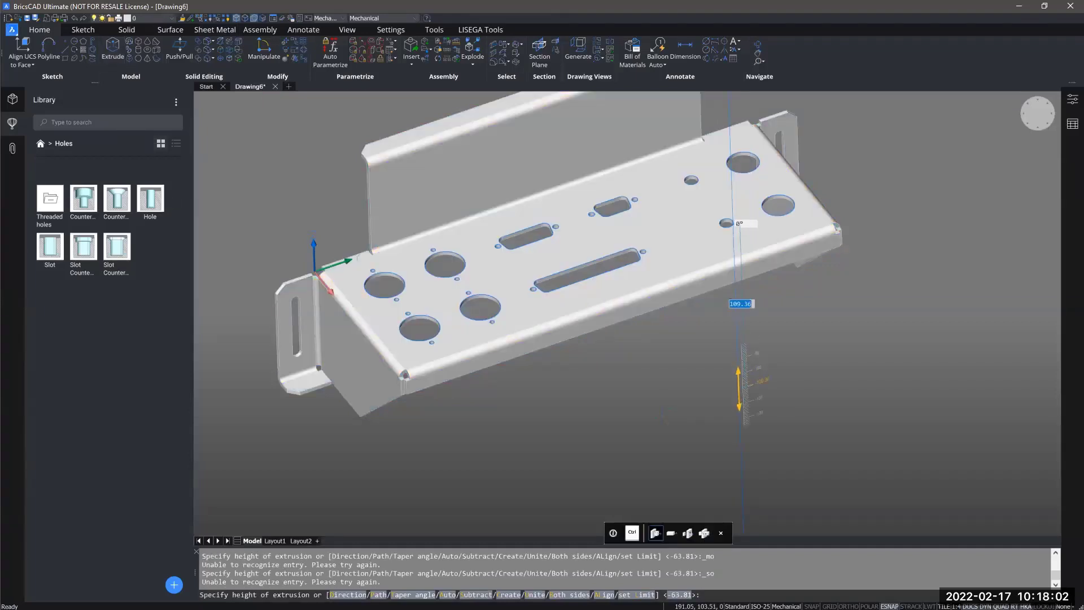
click(738, 389)
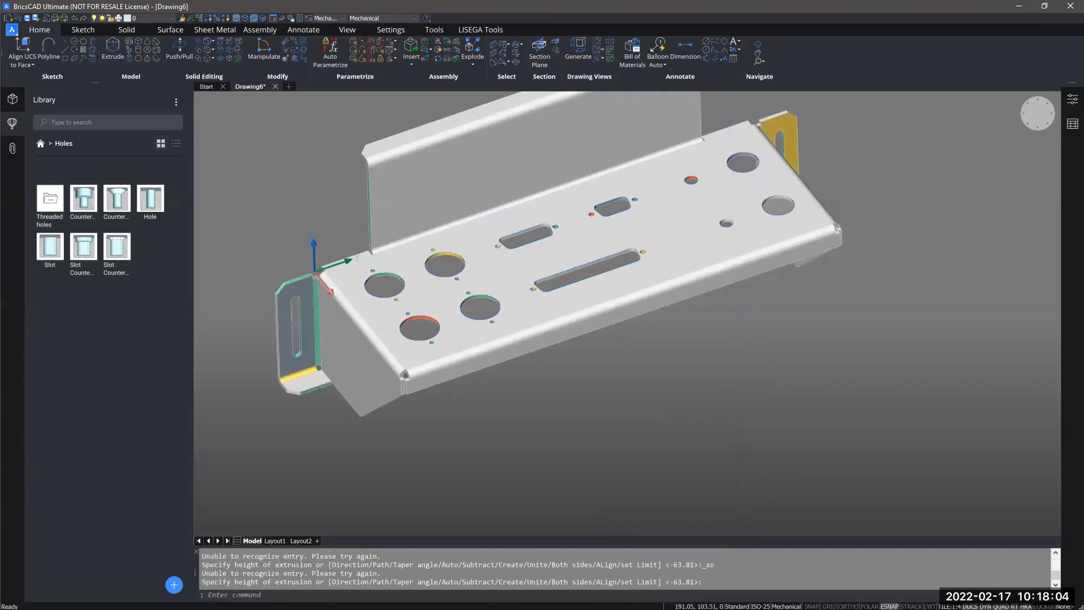
shift+middle_drag(696, 394, 698, 362)
shift+middle_drag(712, 418, 693, 476)
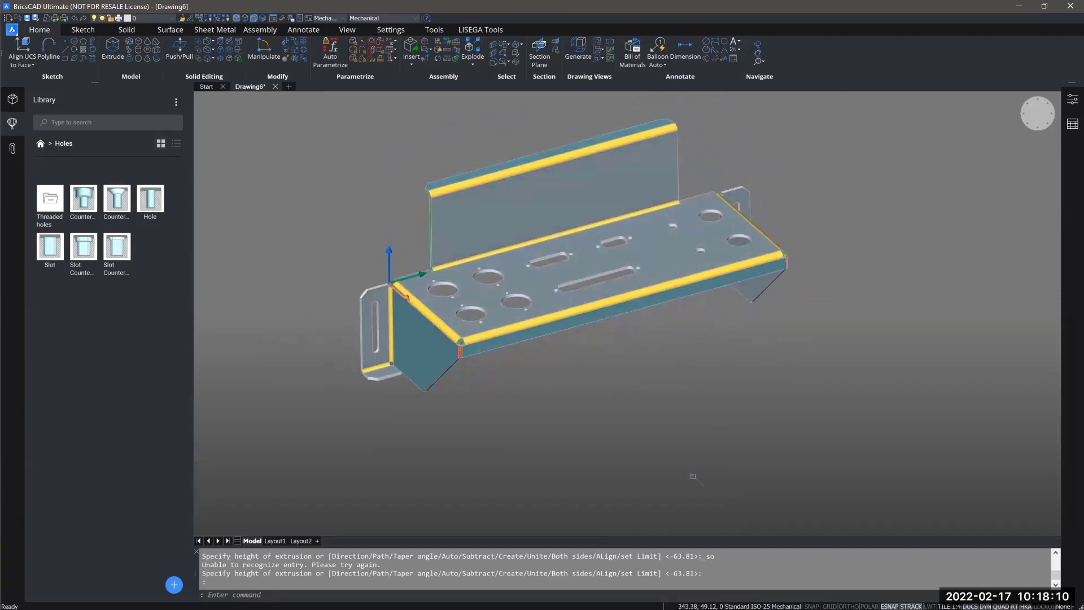
Unfold the sheet metal body starting from the base plate's upper face, place the flat pattern beside the part and keep it
click(230, 29)
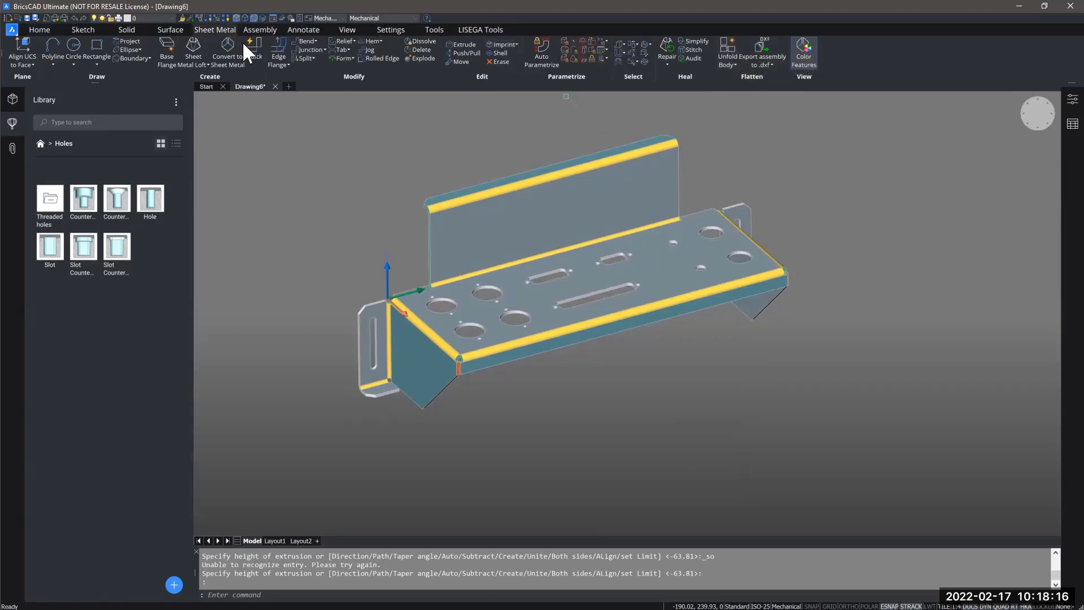
click(729, 65)
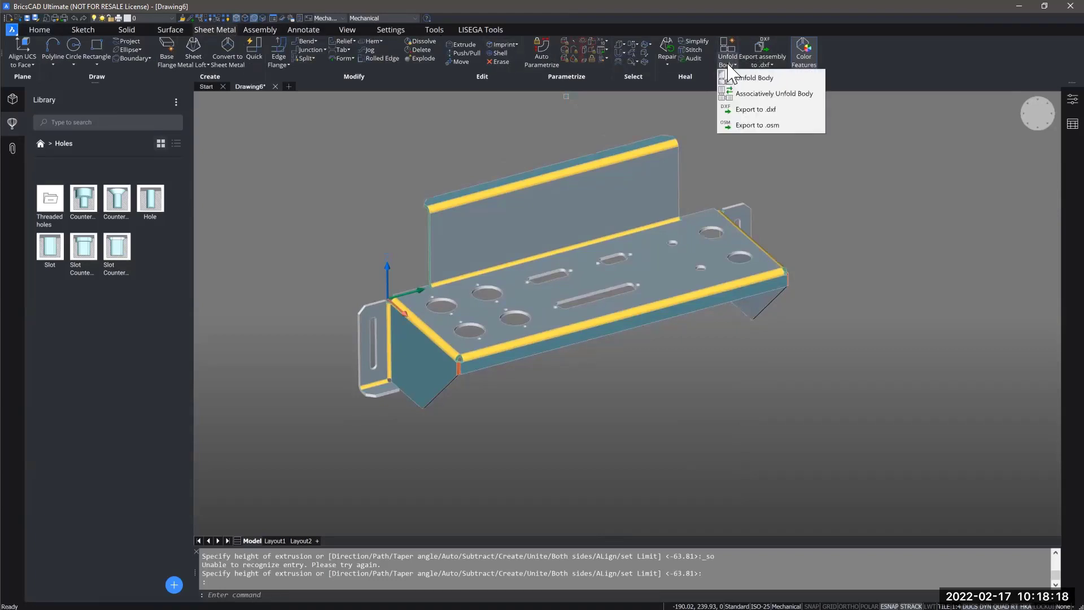
click(754, 78)
shift+middle_drag(765, 286, 677, 283)
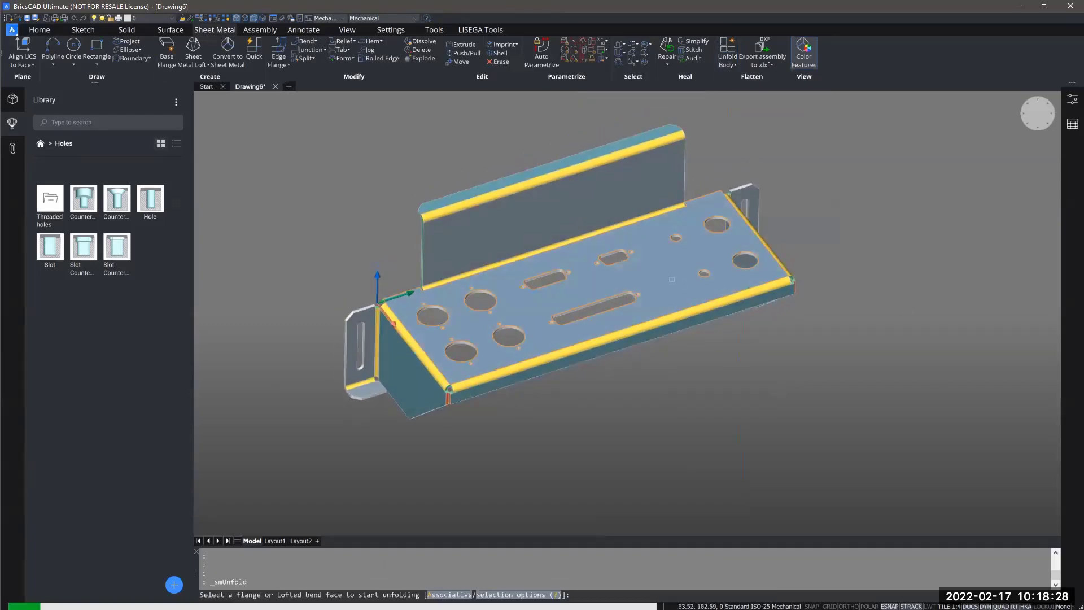
click(671, 280)
scroll(673, 278, down, 3)
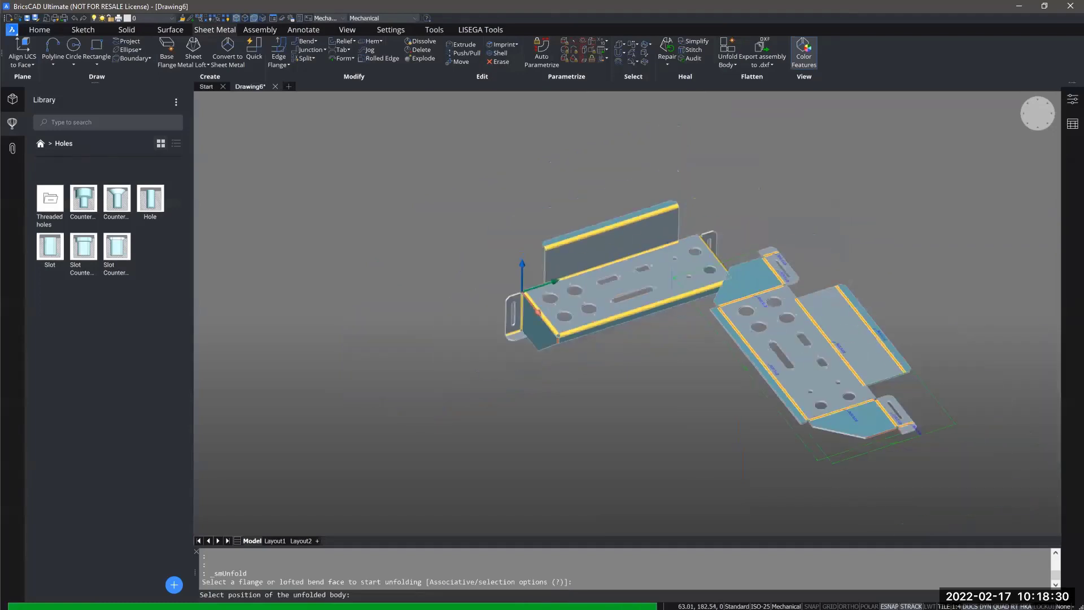
middle_drag(752, 243, 724, 248)
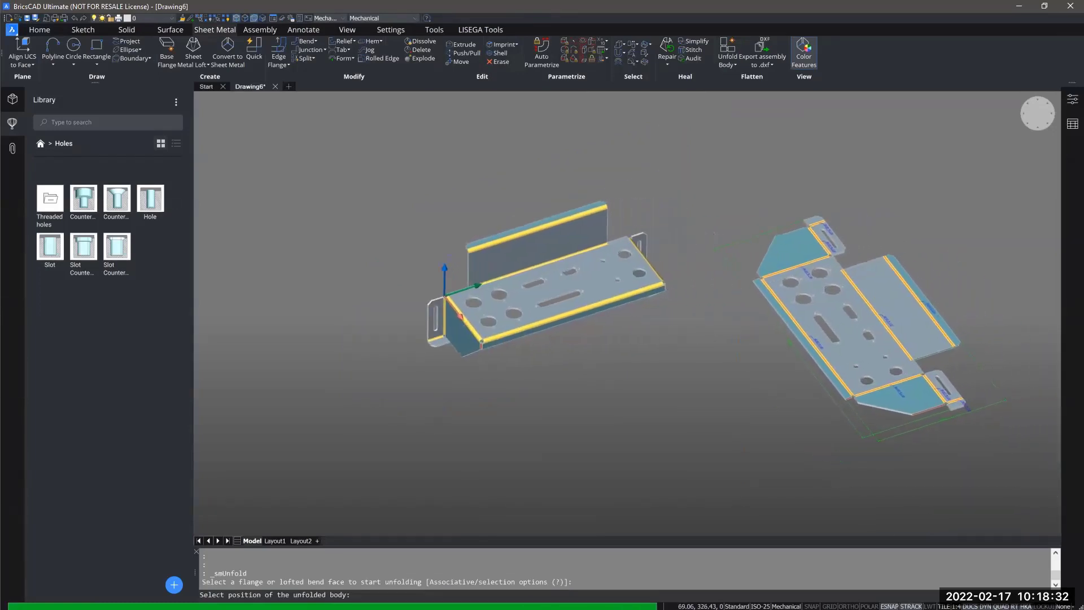
click(703, 246)
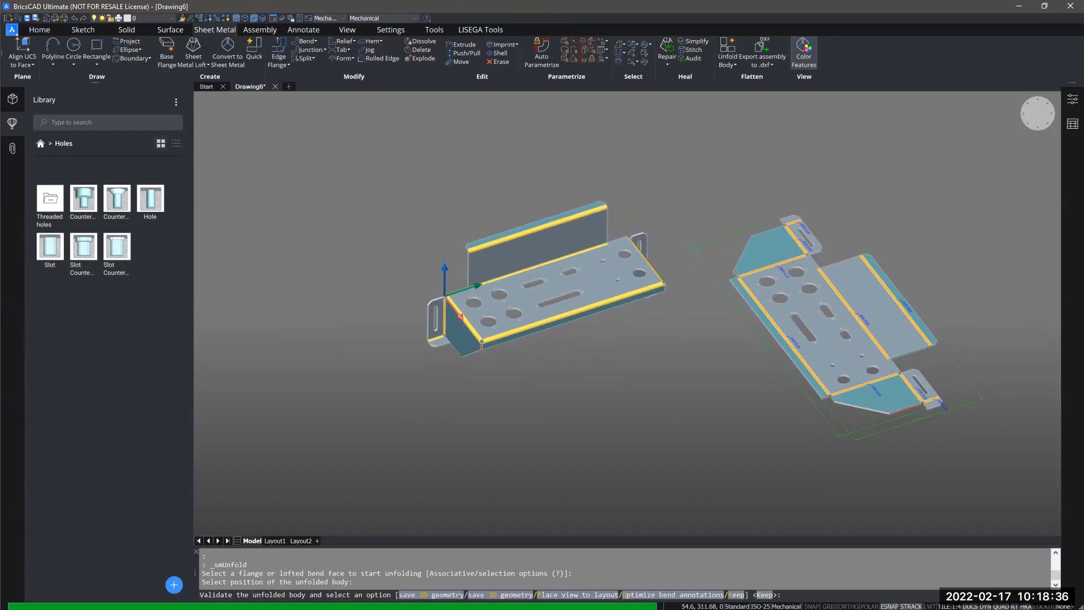
key(Return)
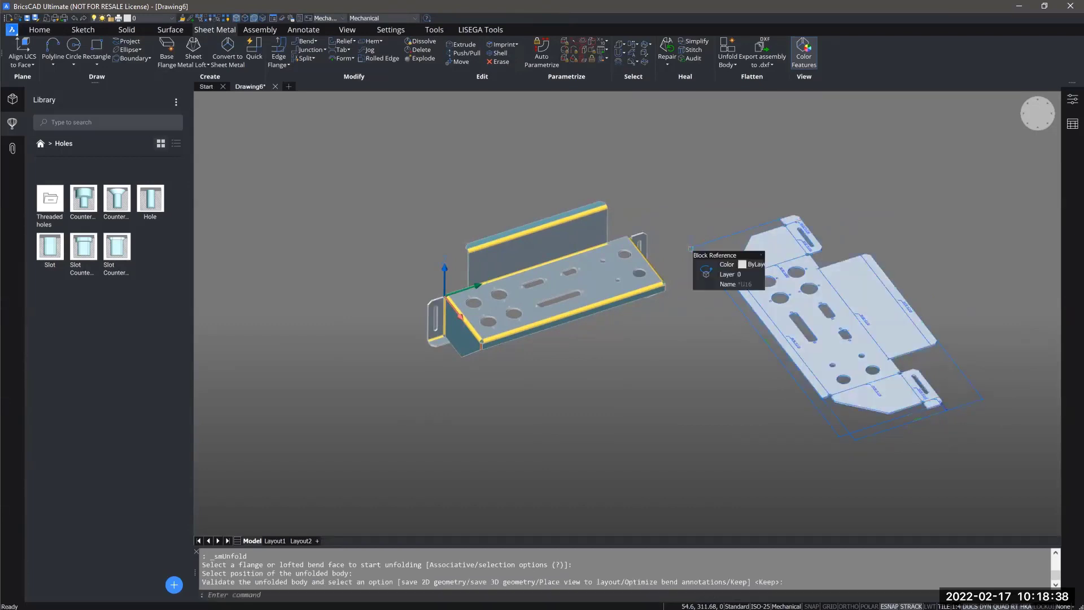
Examine the flat pattern's bend annotations, overall dimensions and cutouts beside the folded part
middle_drag(632, 339, 640, 381)
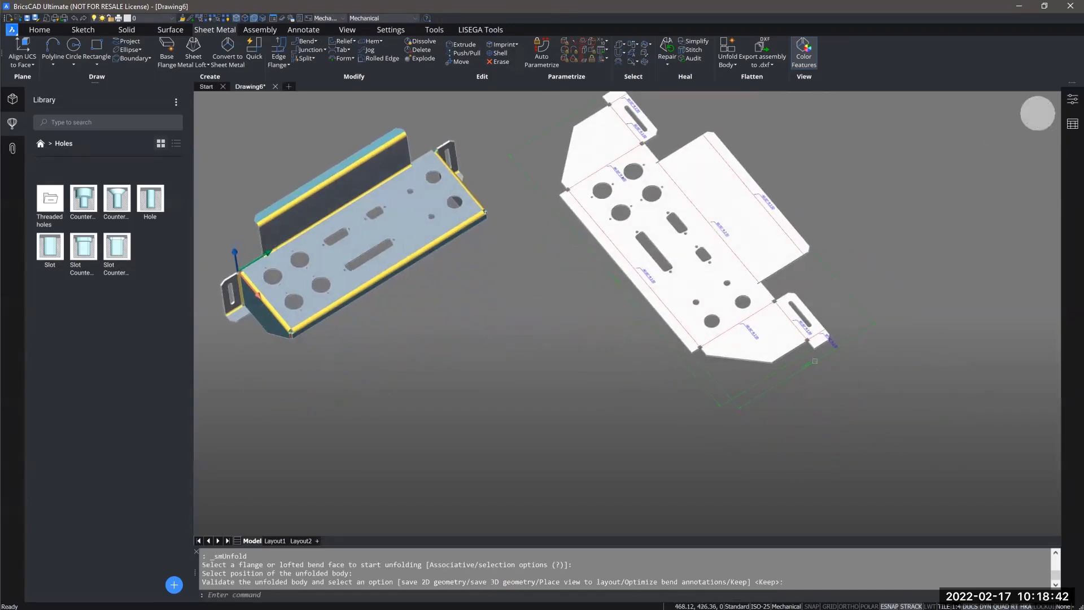
scroll(808, 361, up, 5)
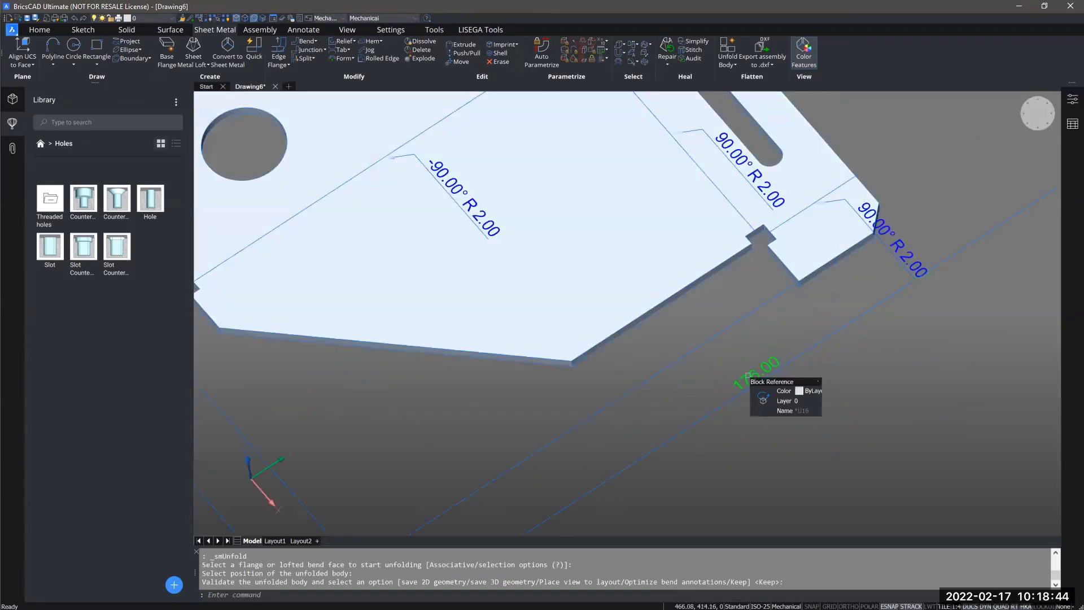
scroll(746, 375, down, 5)
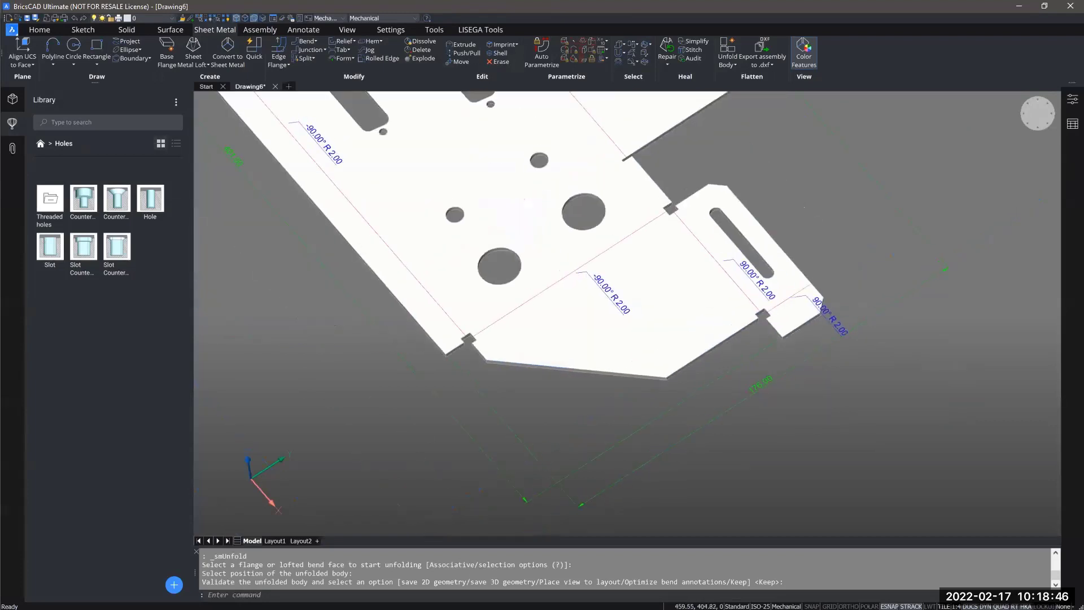
scroll(302, 302, down, 5)
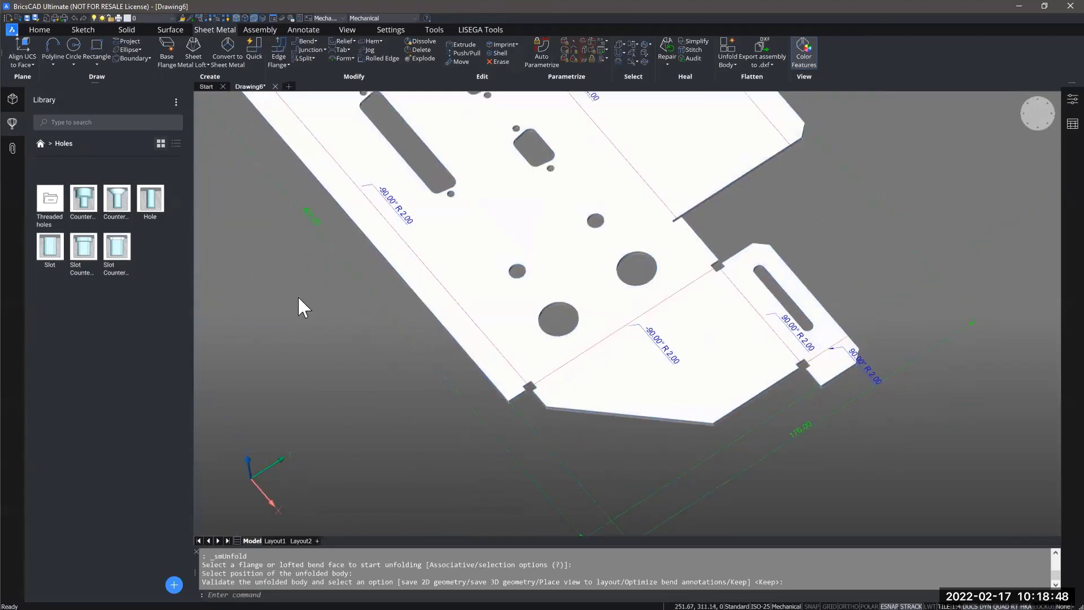
shift+middle_drag(307, 310, 309, 280)
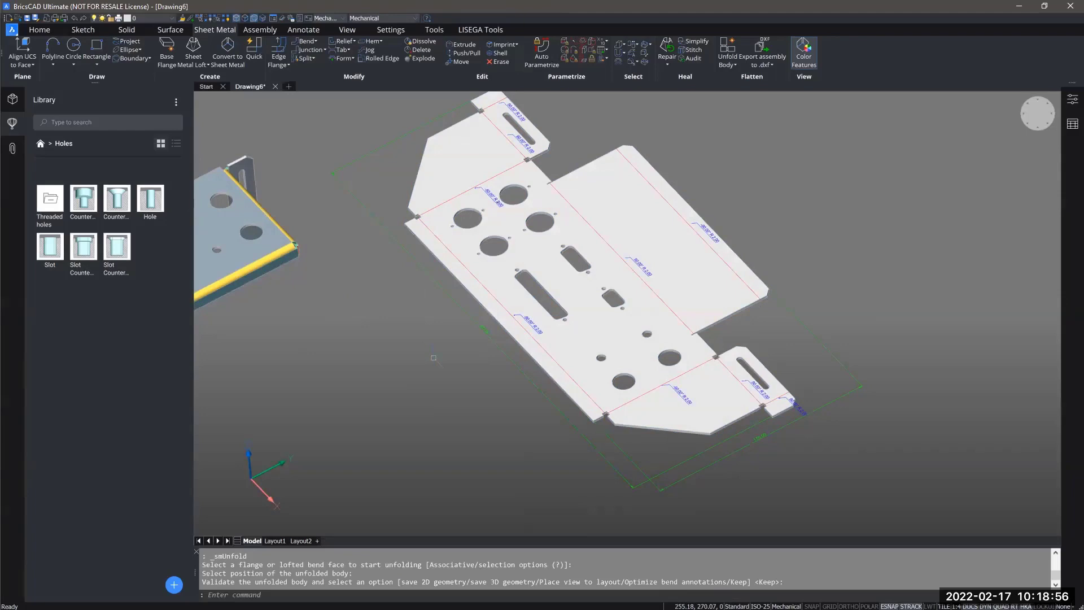
mouse_move(433, 357)
shift+middle_down()
mouse_move(426, 322)
mouse_move(433, 357)
shift+middle_up()
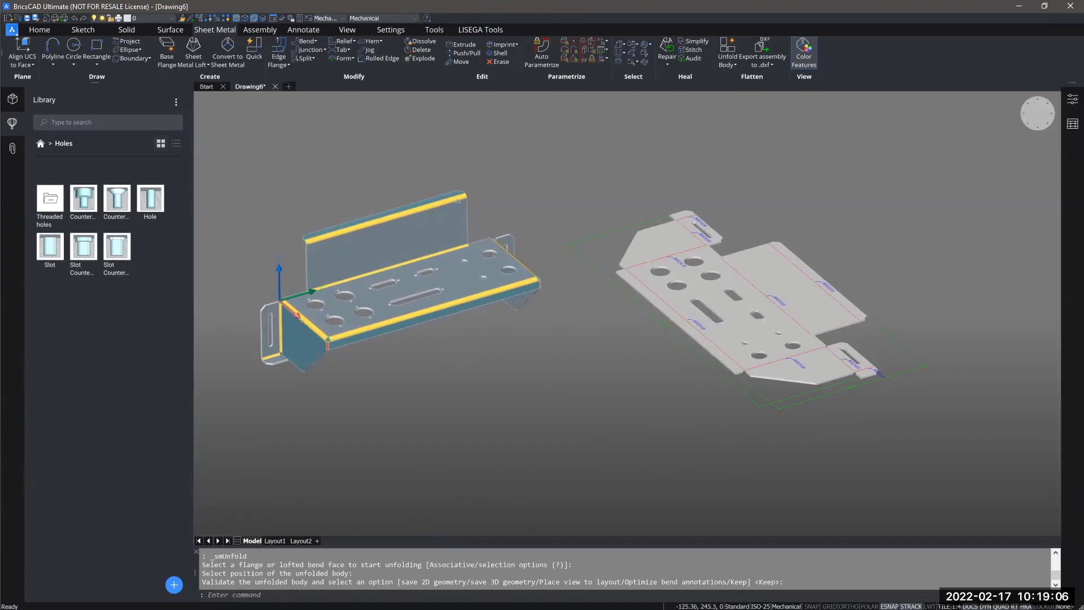
Create a new drawing and show its component structure in the Mechanical Browser
click(290, 86)
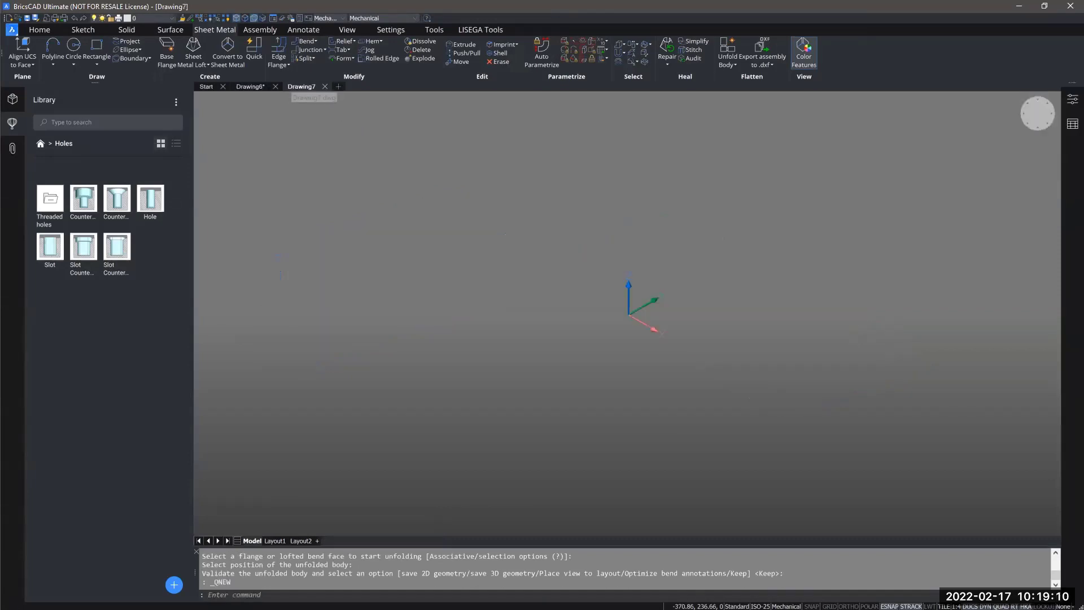
click(13, 100)
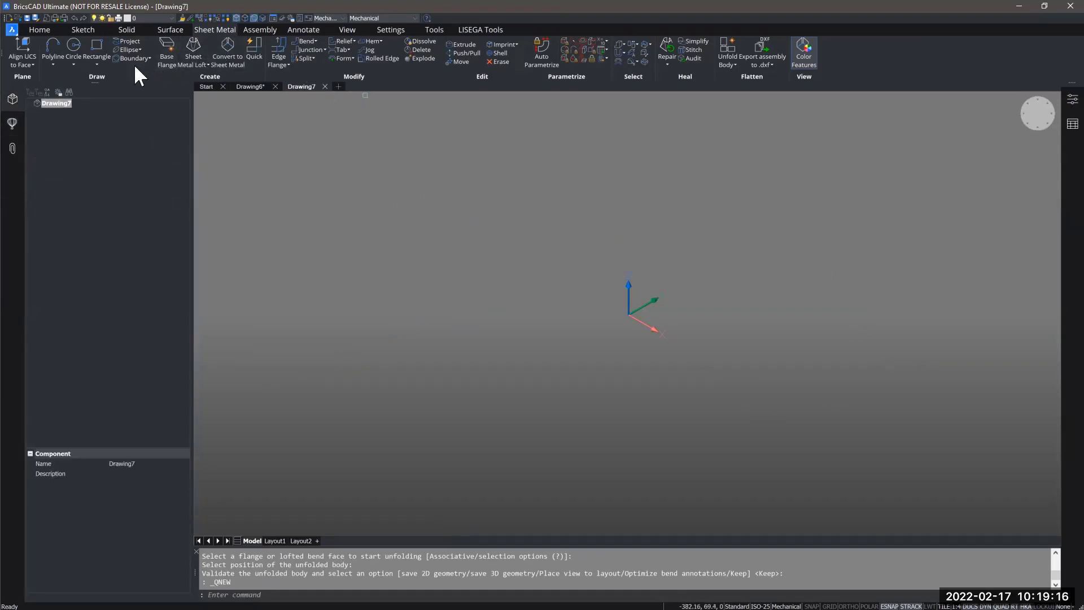
Draw a 100 by 200 mm rectangle with its first corner at the origin 0,0,0
click(113, 30)
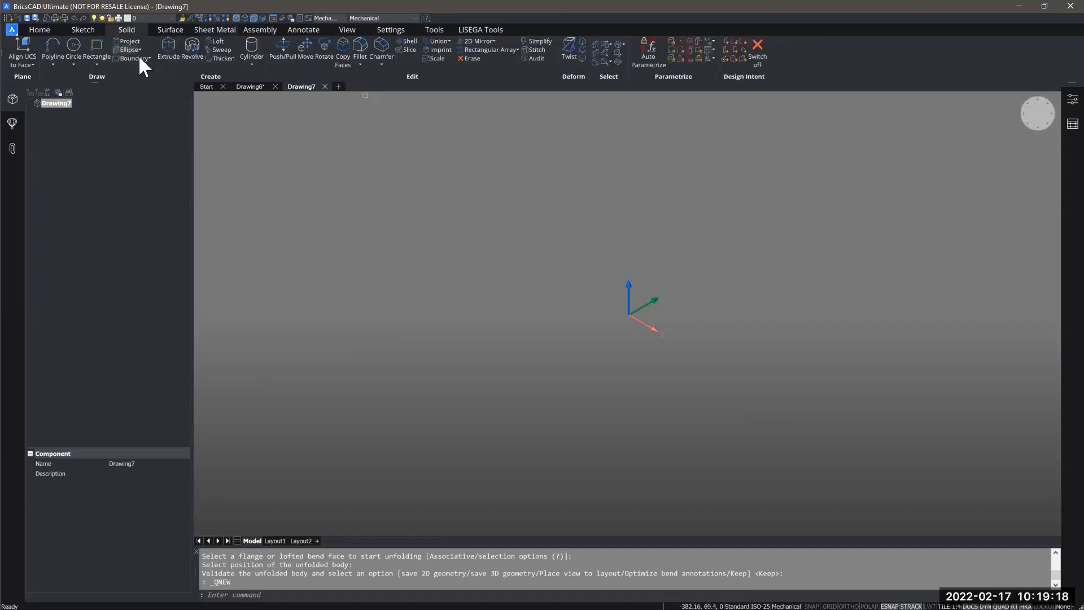
click(246, 64)
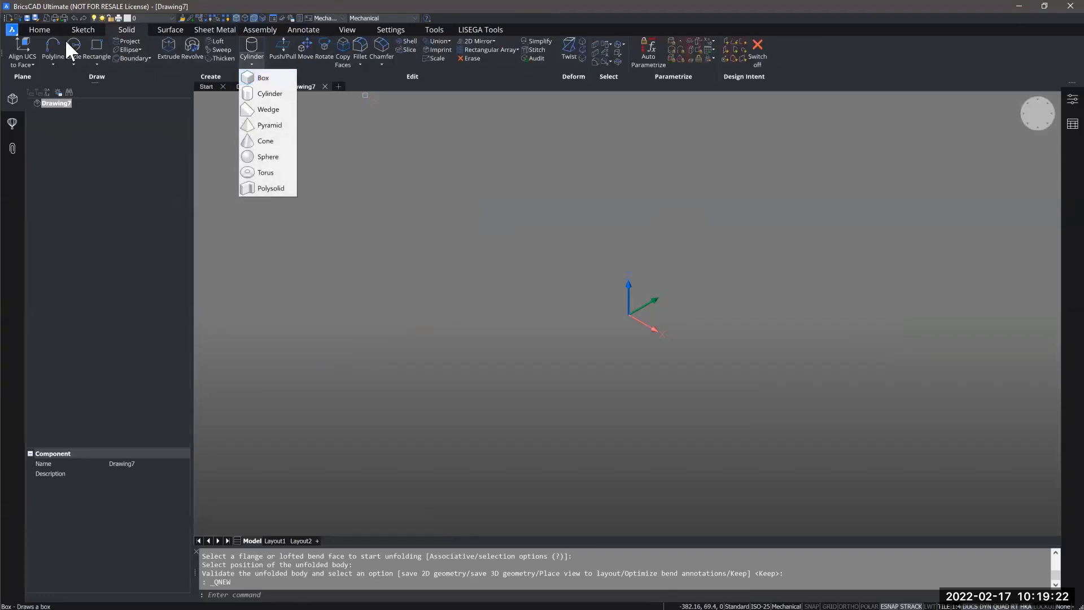
click(100, 52)
click(106, 49)
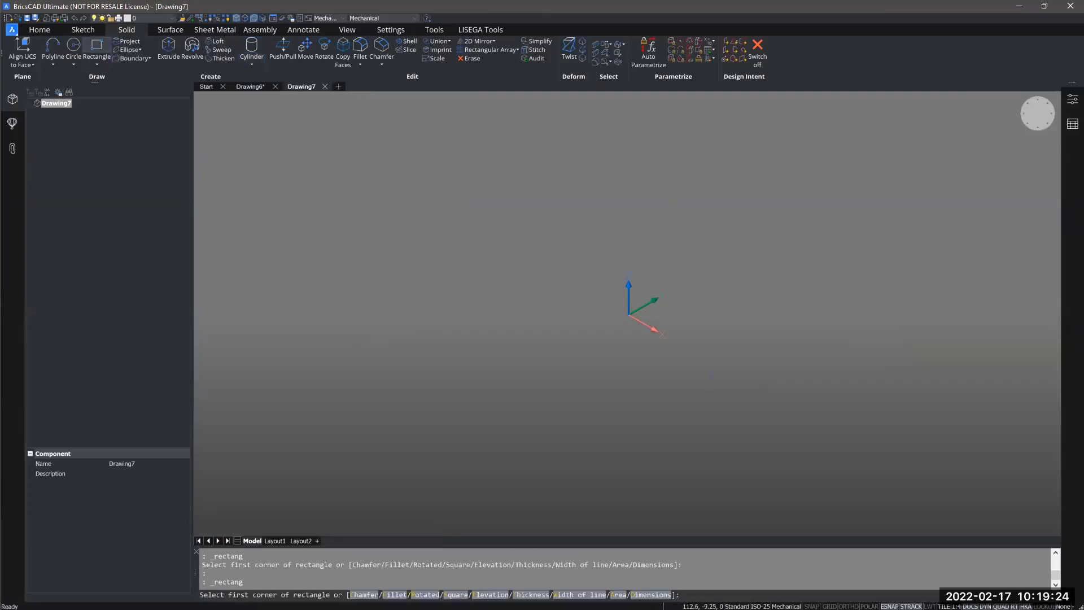
text(0,0,0)
key(Return)
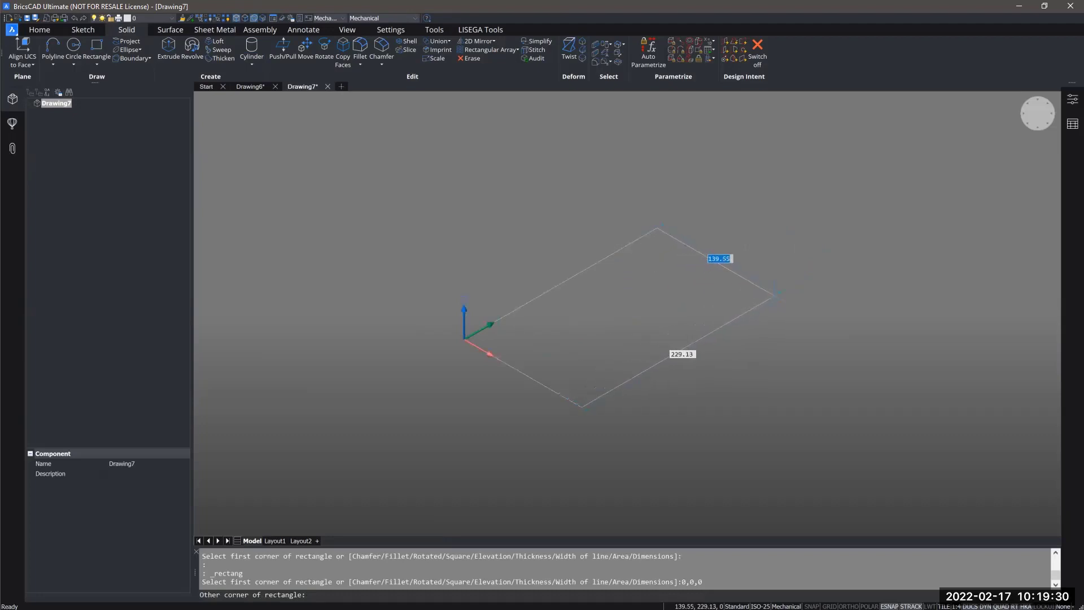
text(100)
key(Tab)
text(200)
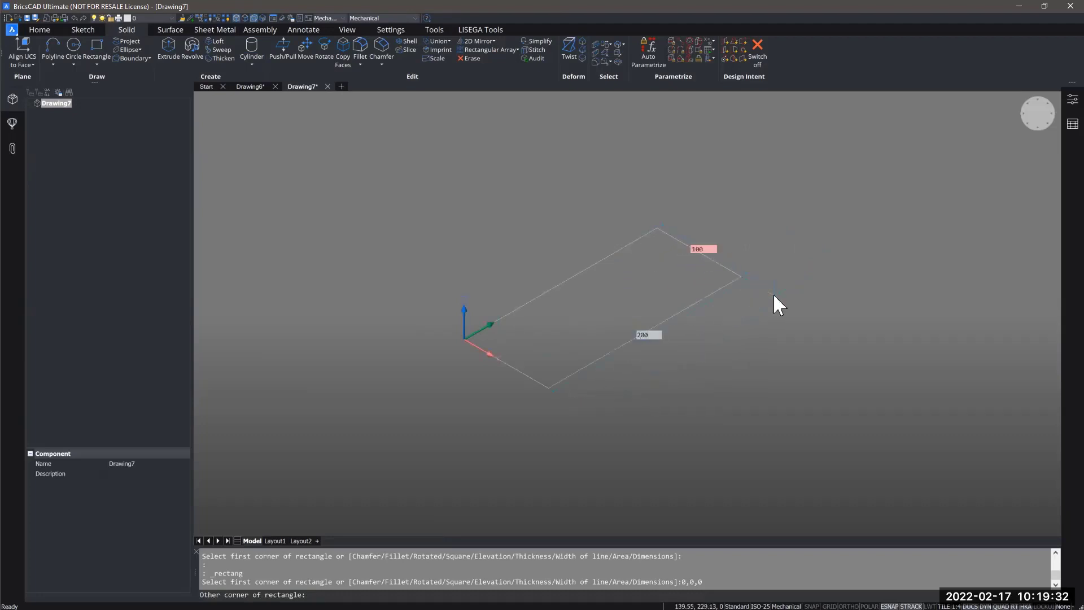
key(Return)
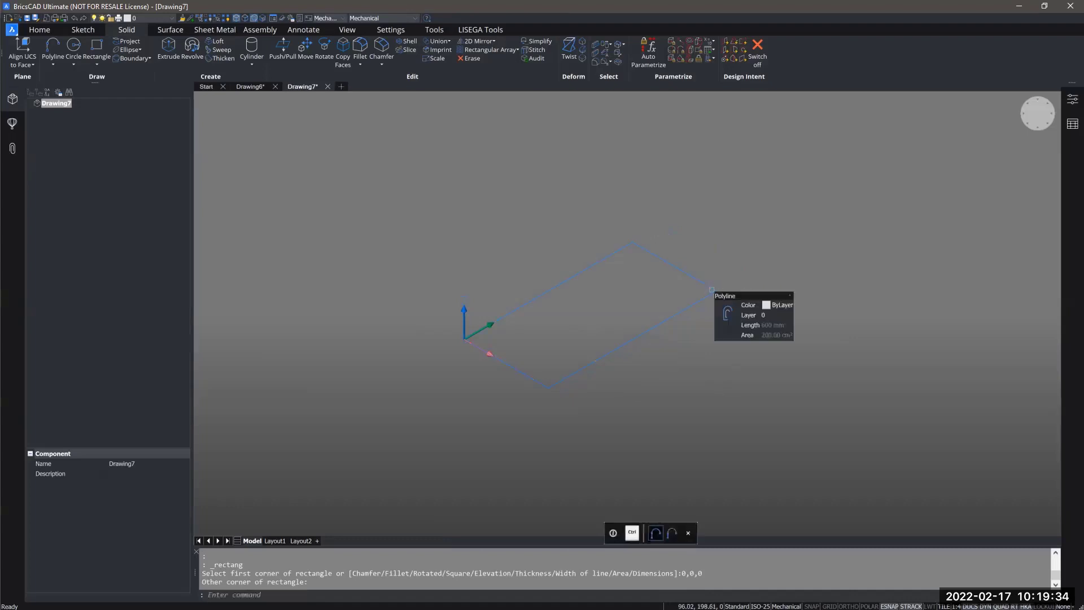
Extrude the rectangle 100 mm upward into a solid box
click(699, 285)
click(164, 54)
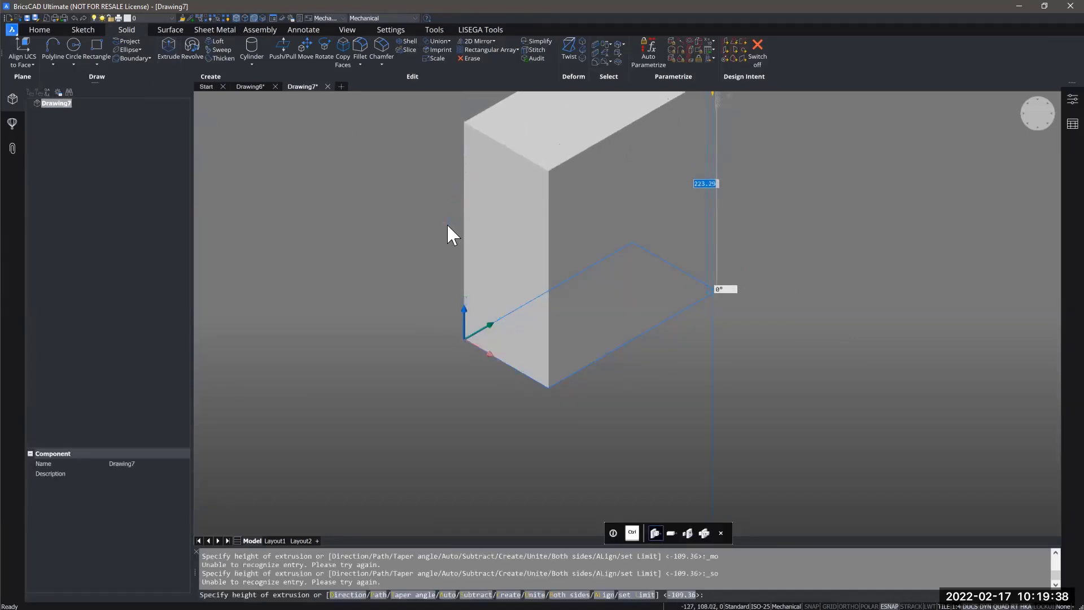
text(100)
key(Return)
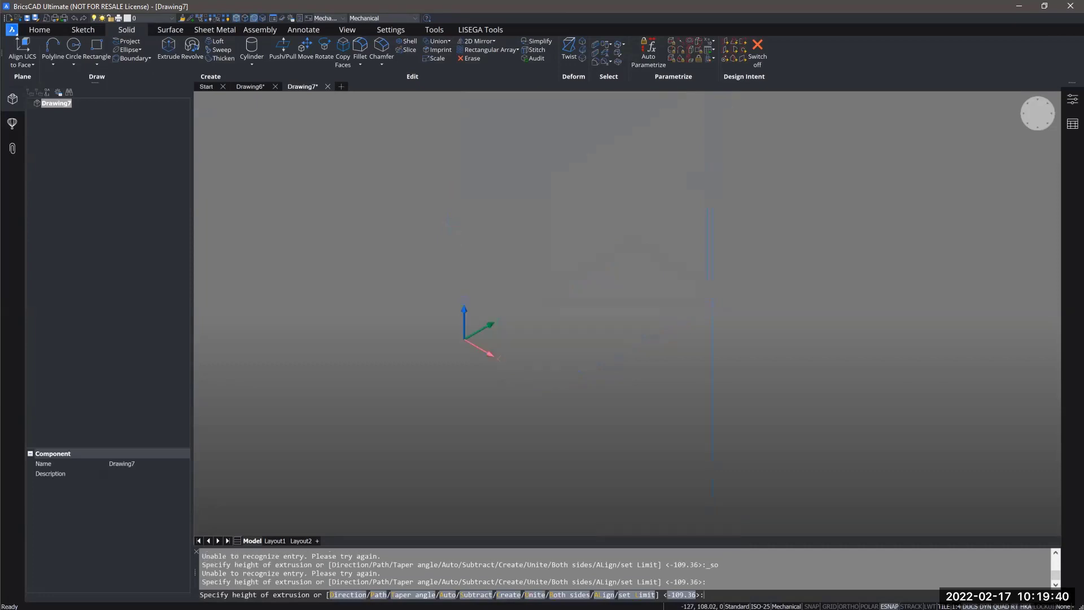
Chamfer the box's upper 200 mm edge on the side away from the origin with an offset of 50 mm
shift+middle_drag(441, 237, 632, 253)
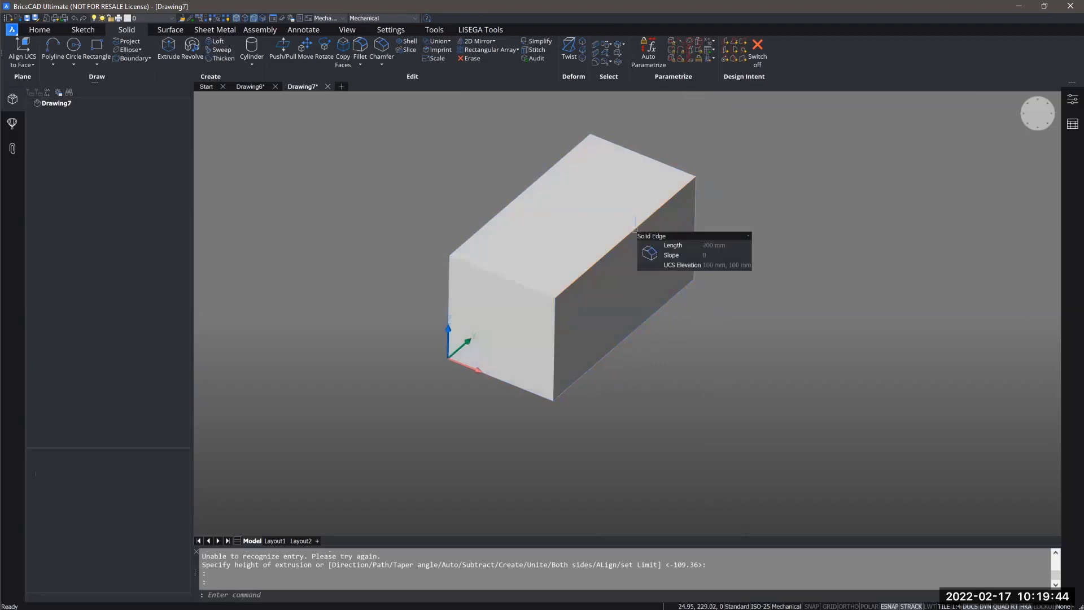
click(646, 245)
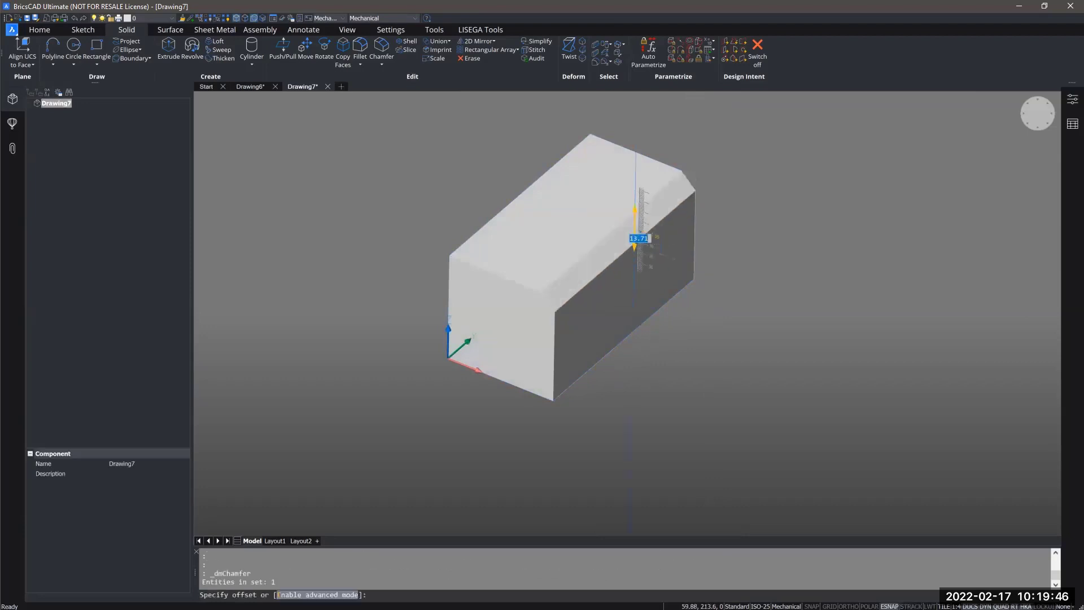
text(5)
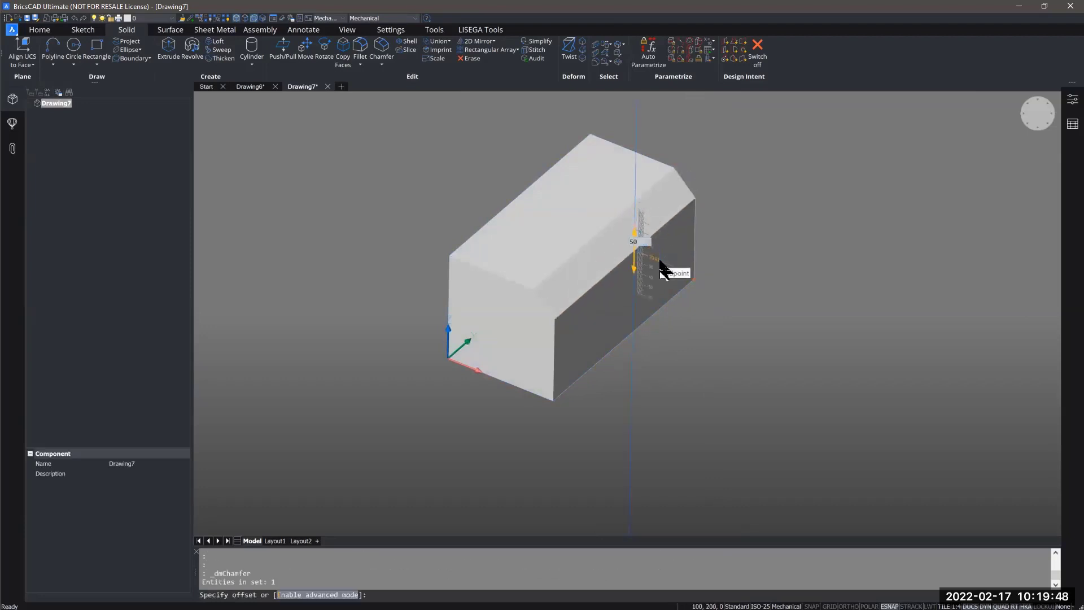
text(0)
key(Return)
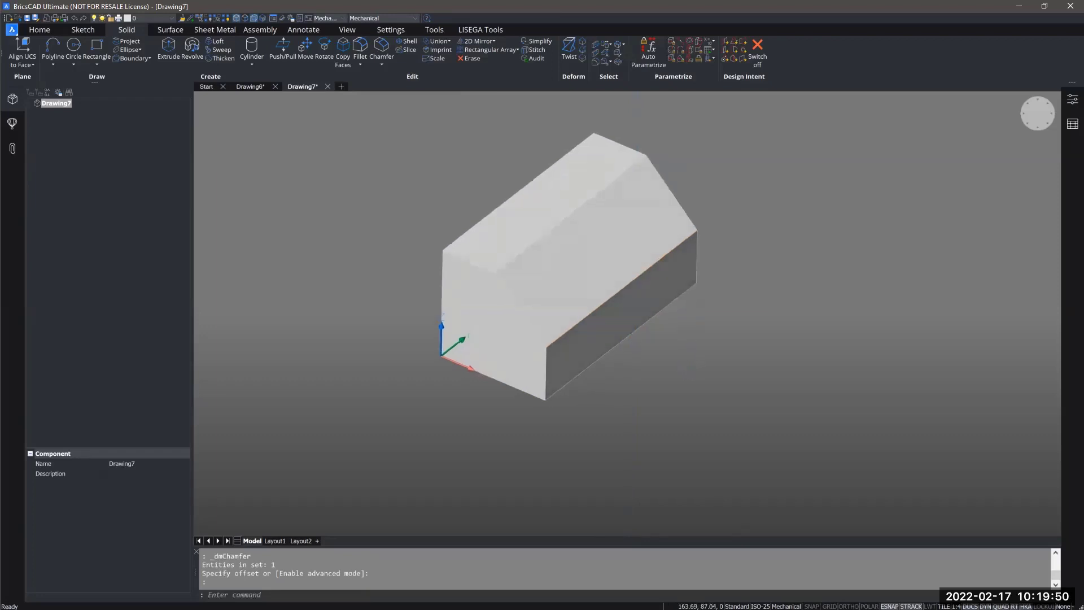
mouse_move(639, 312)
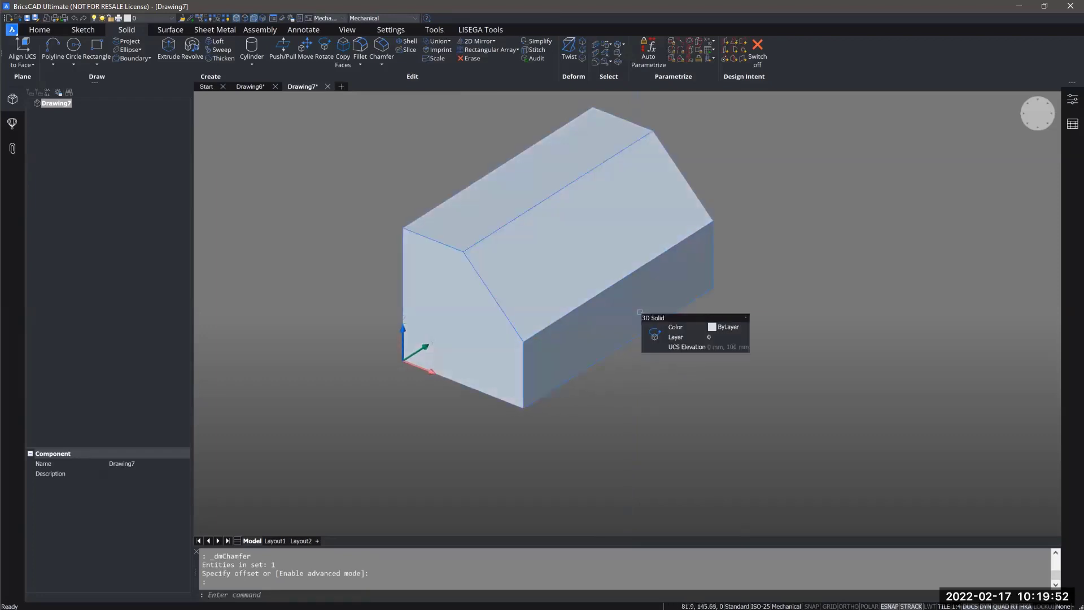
Enable face selection and extrude the vertical side face below the chamfer outward by 50 mm
click(242, 15)
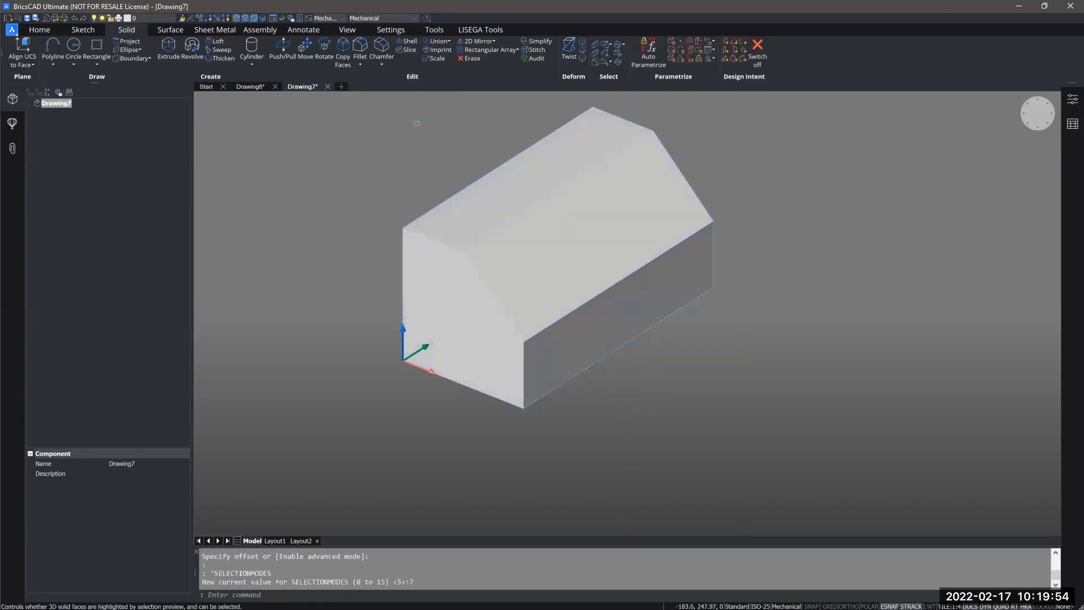
mouse_move(591, 370)
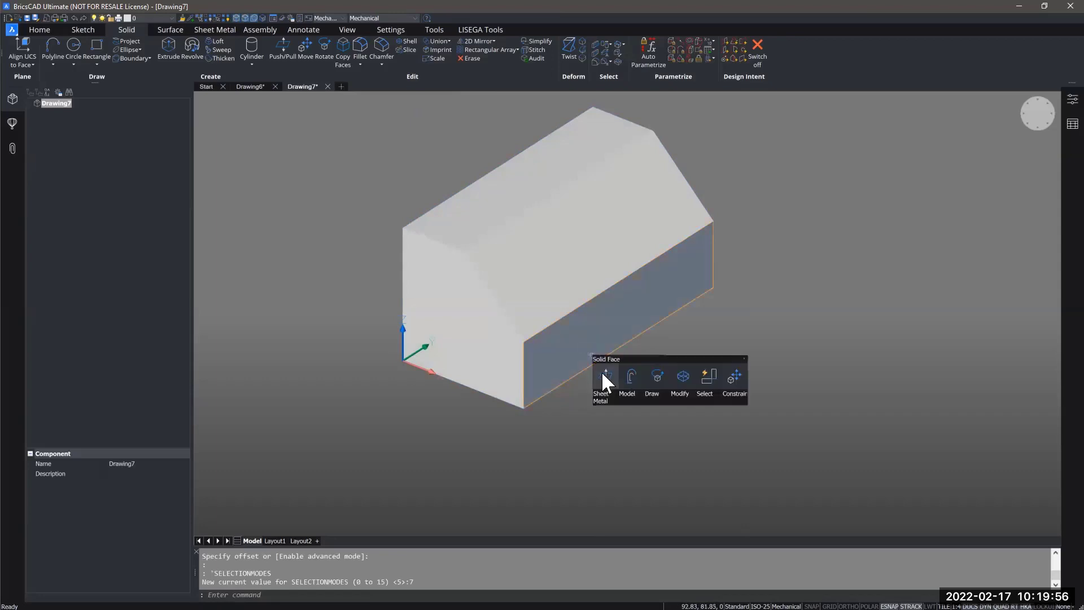
mouse_move(629, 395)
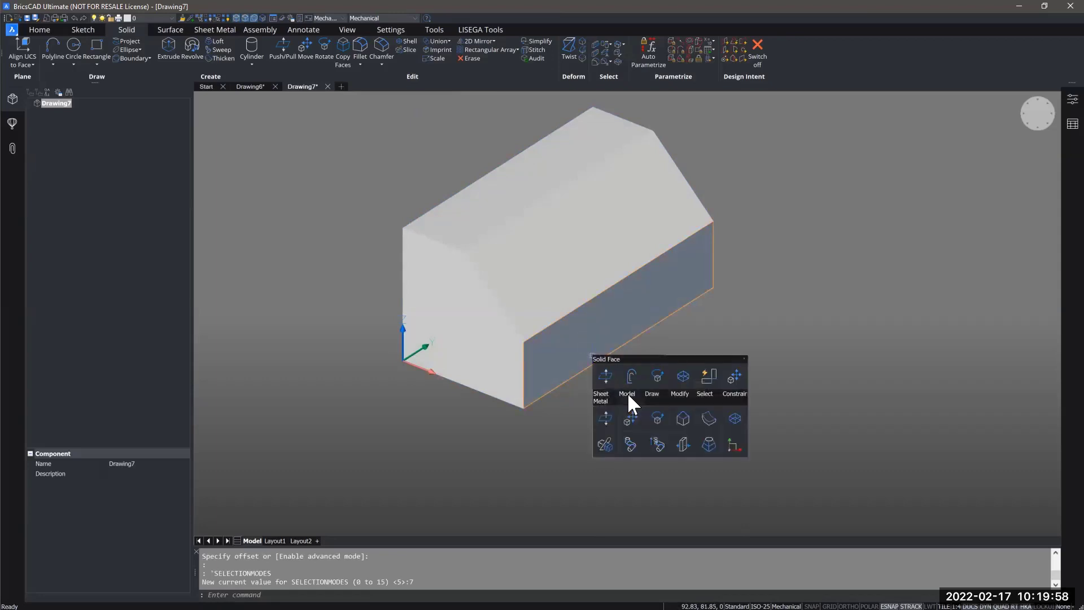
click(657, 300)
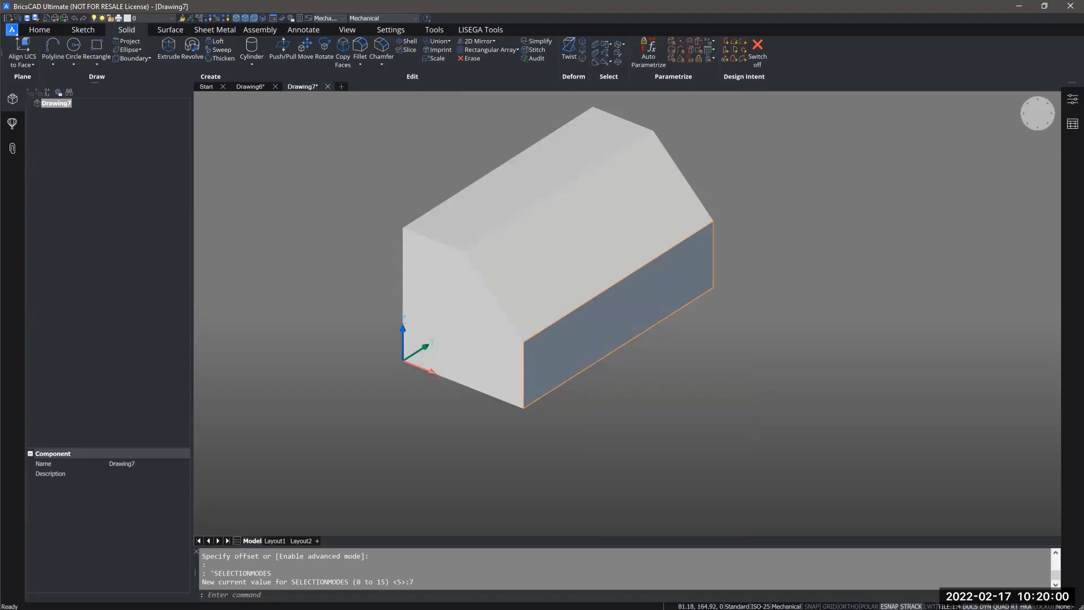
click(168, 46)
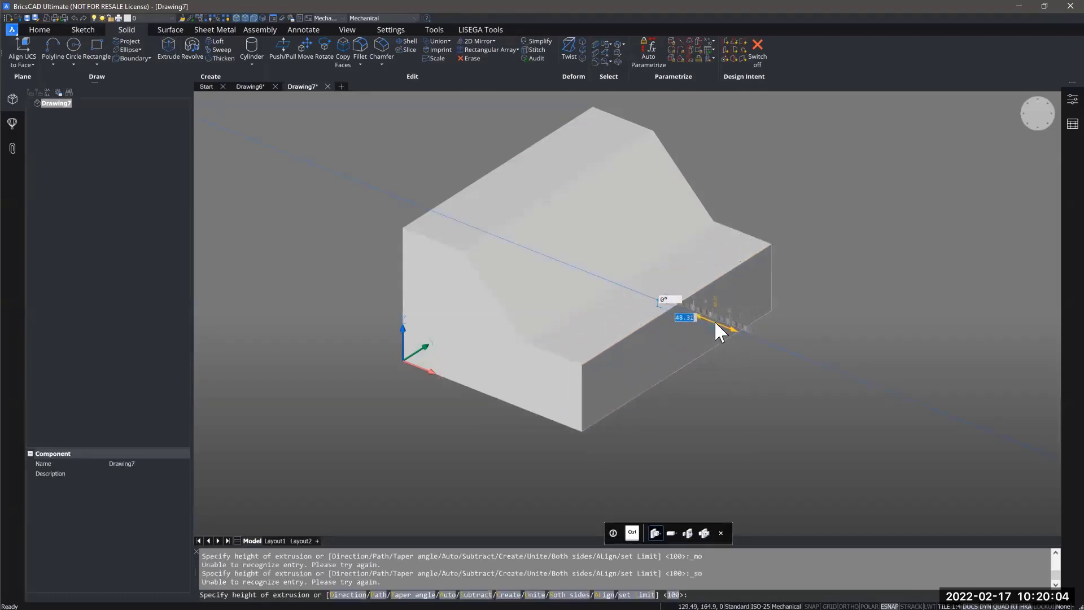
key(Escape)
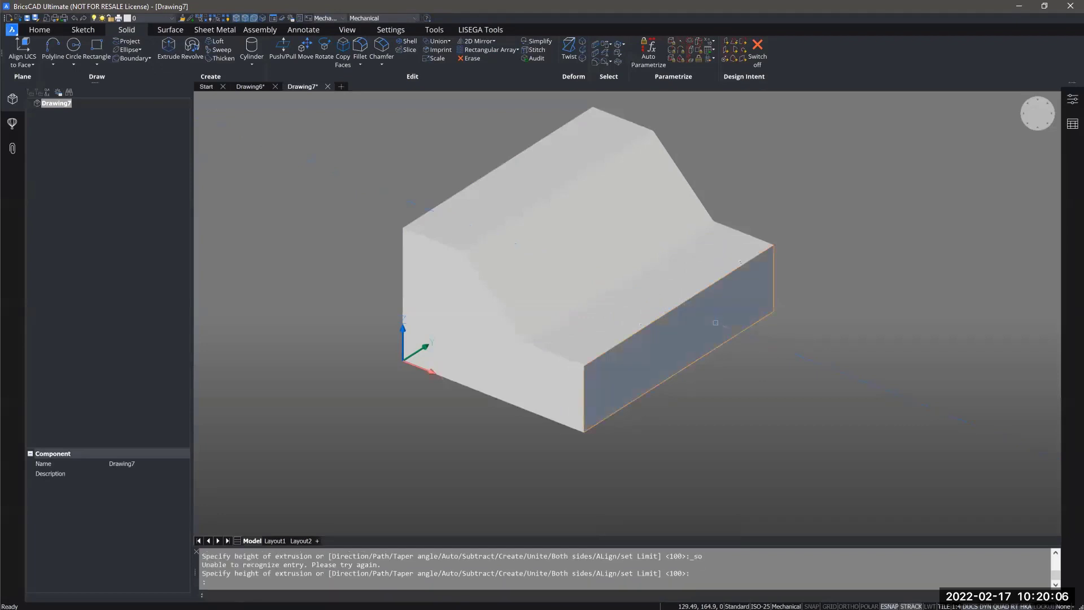
Rotate the upper face of the extruded ledge 15° downward about the edge it shares with the chamfer face
scroll(689, 305, up, 3)
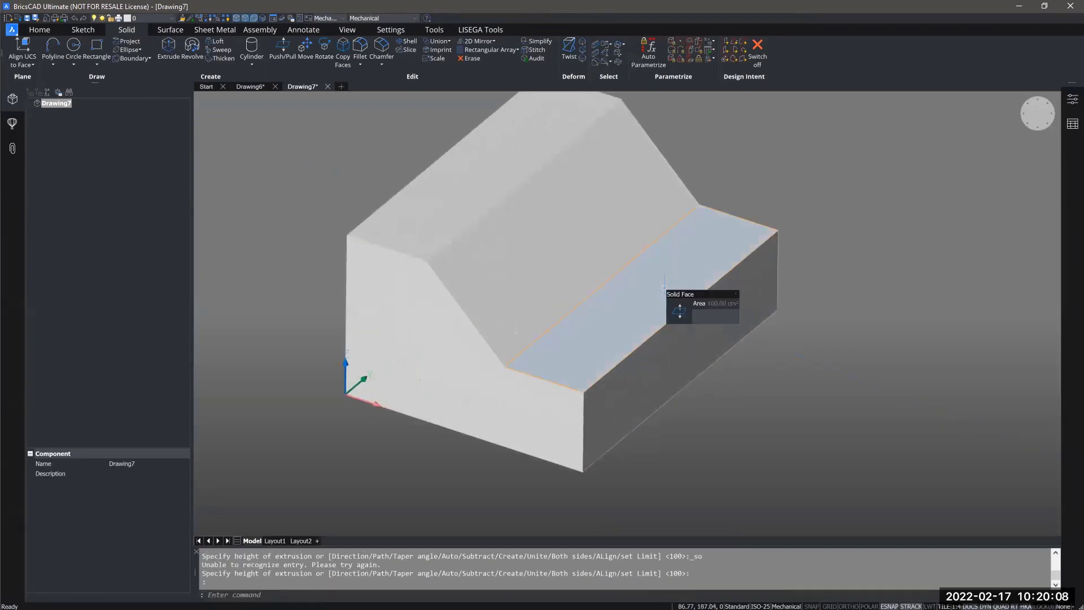
mouse_move(666, 302)
key(Escape)
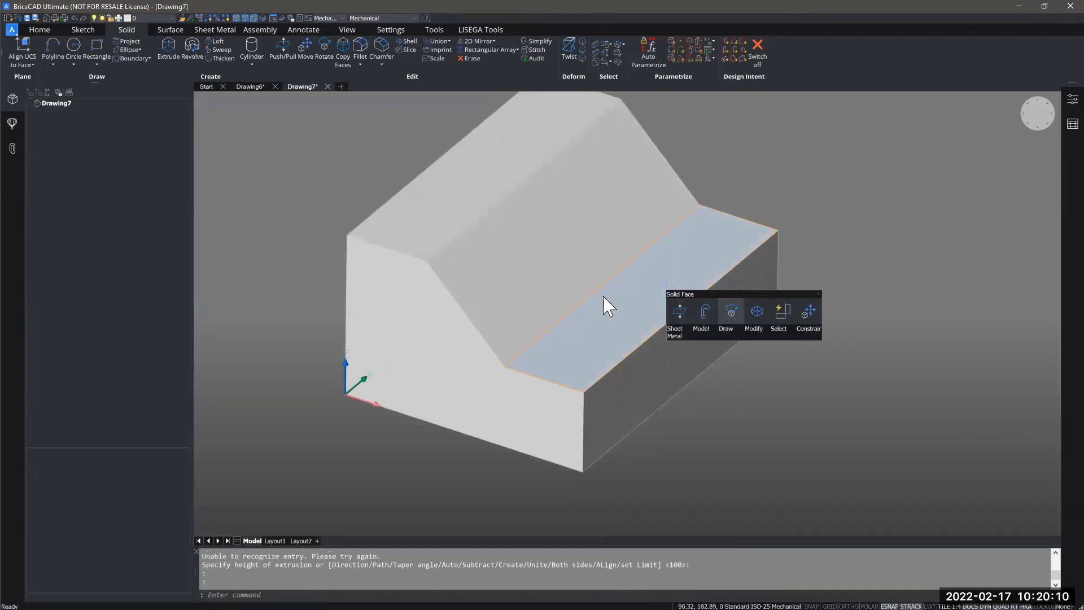
click(593, 295)
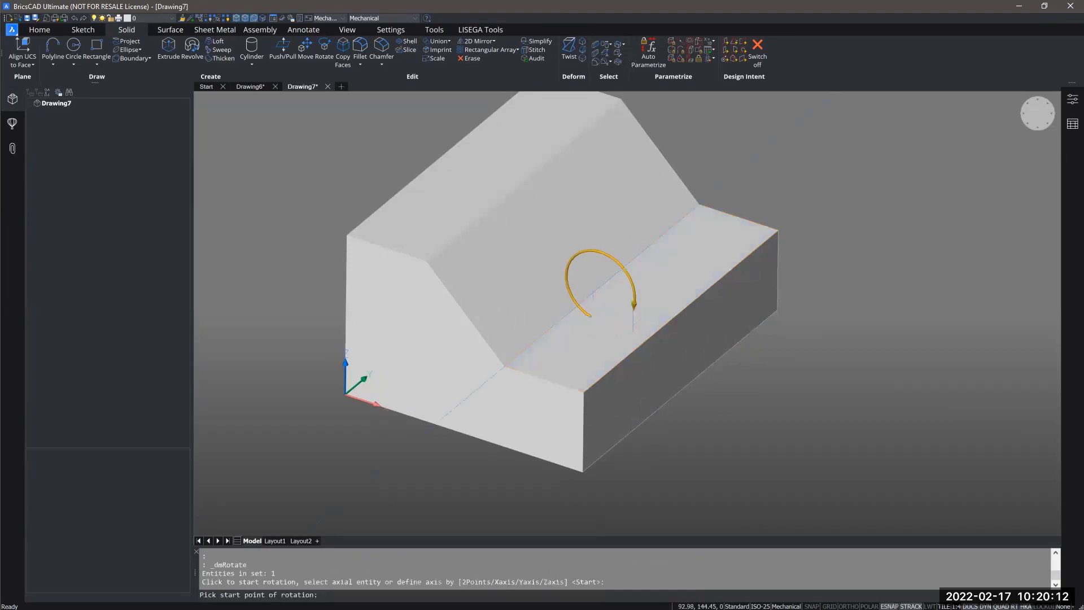
click(632, 308)
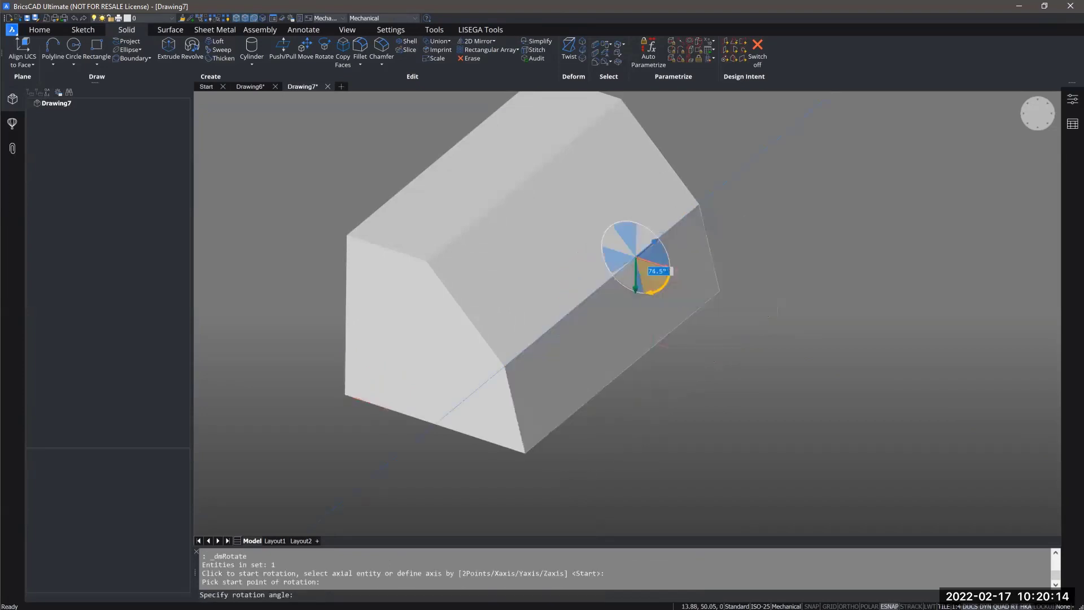
text(1)
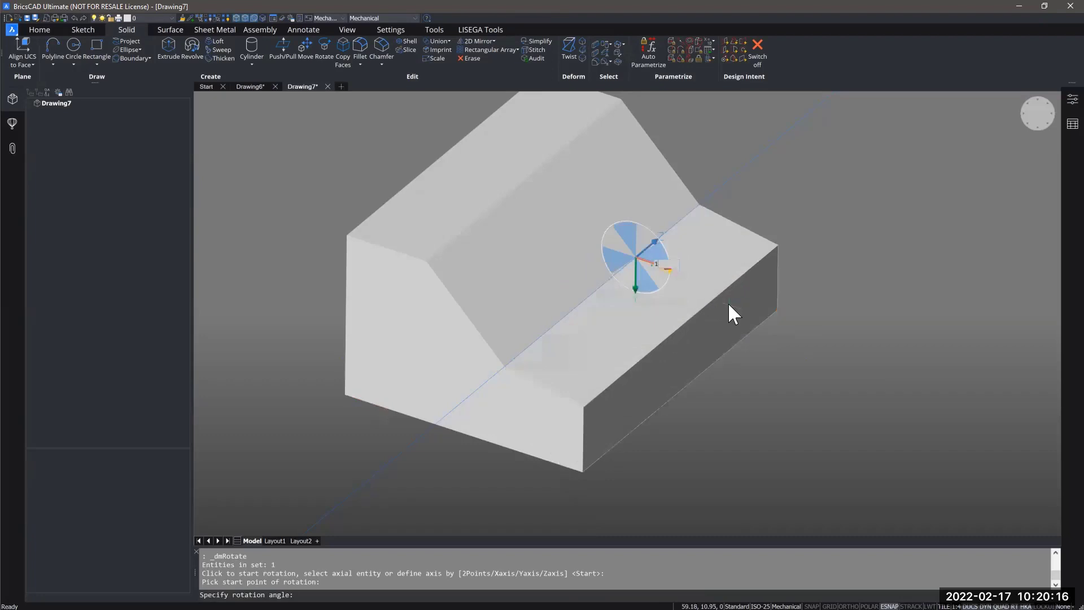
text(5)
key(Return)
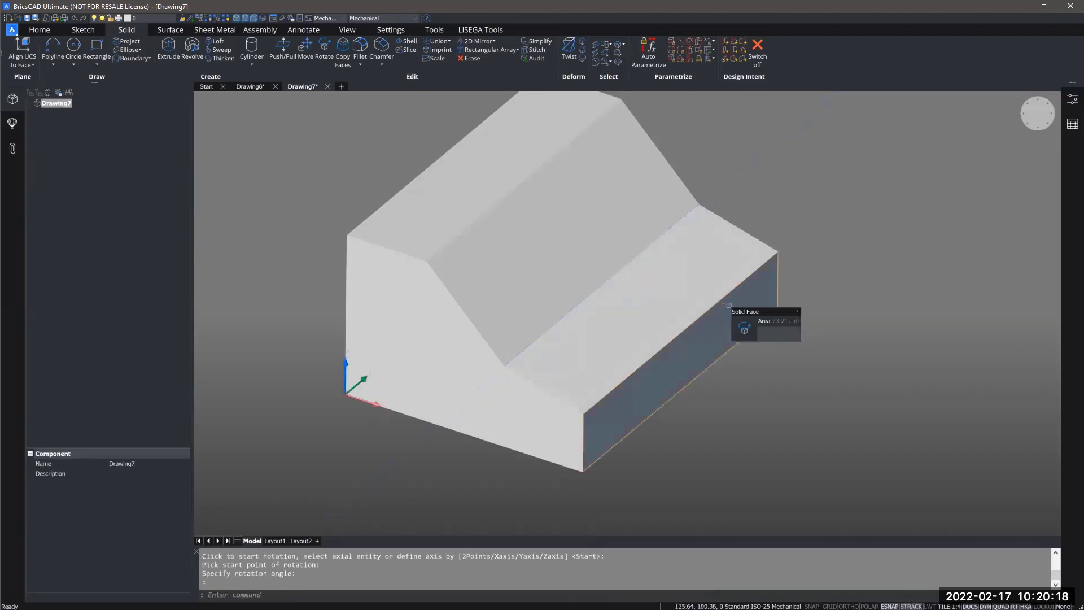
shift+middle_drag(698, 404, 638, 370)
shift+middle_drag(753, 374, 697, 404)
scroll(698, 404, down, 1)
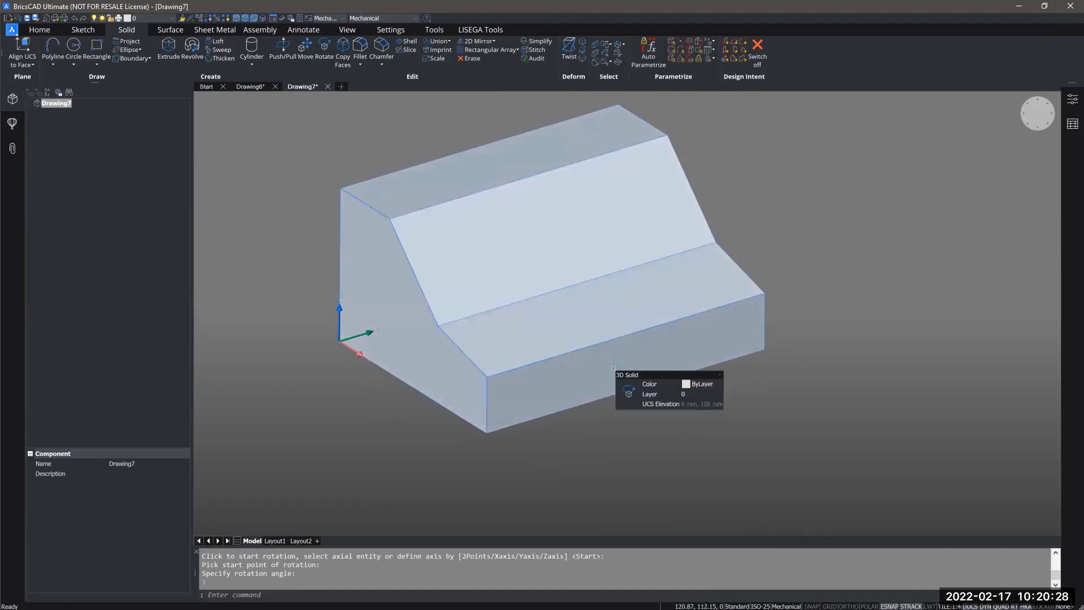
shift+middle_drag(613, 368, 620, 420)
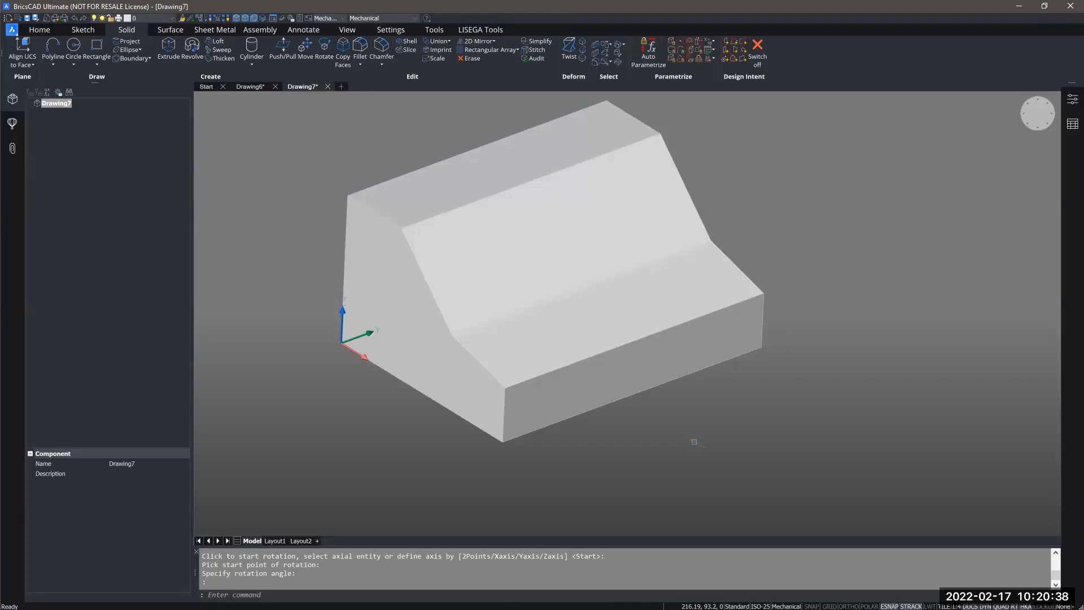
shift+middle_drag(694, 441, 797, 442)
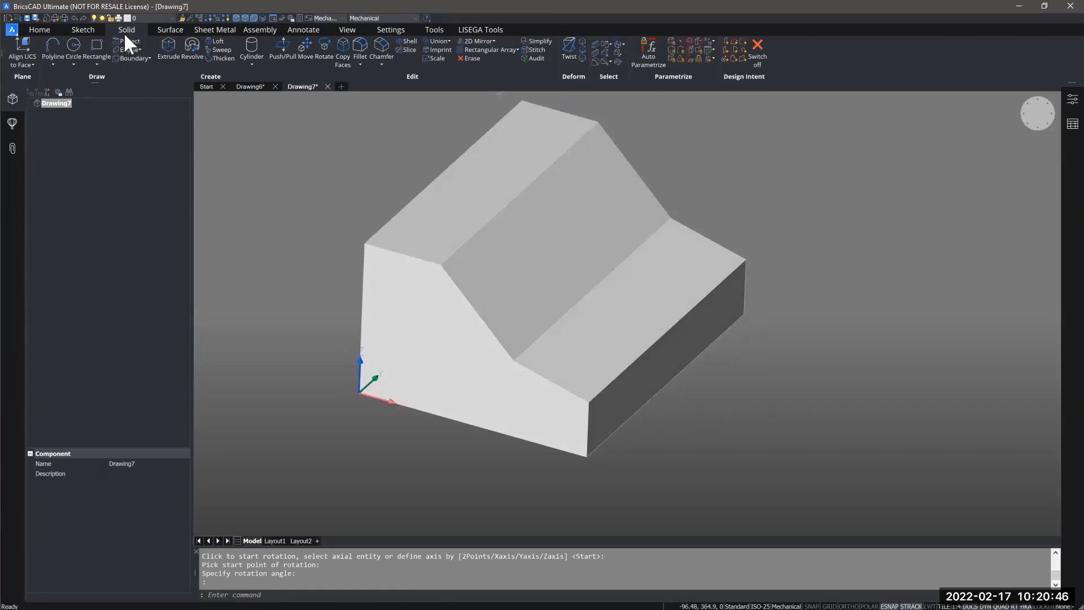
Shell the solid with a 2 mm offset, removing its bottom face
click(408, 44)
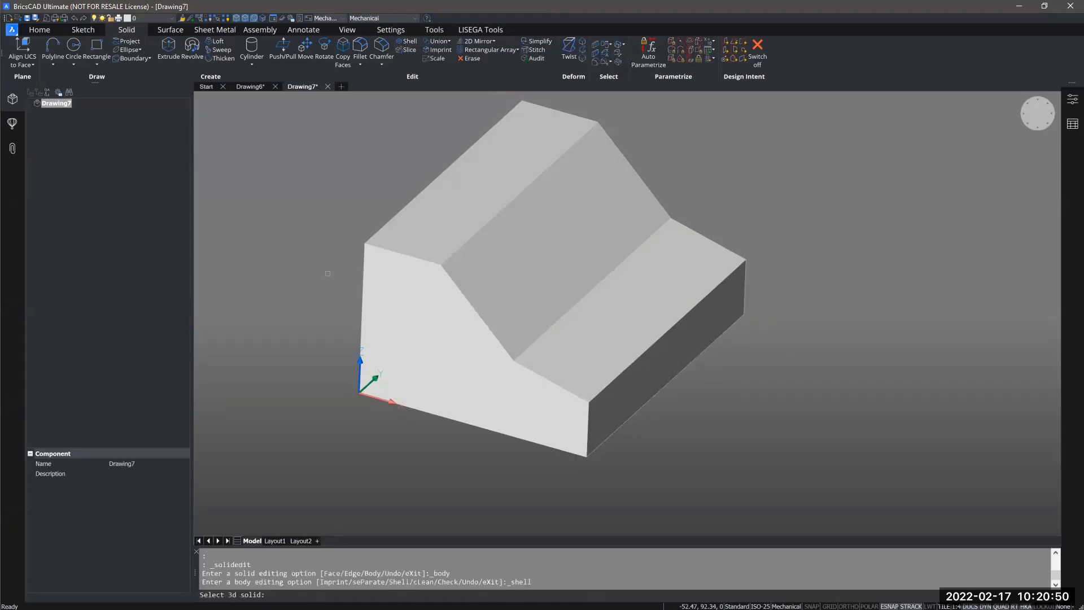
click(420, 327)
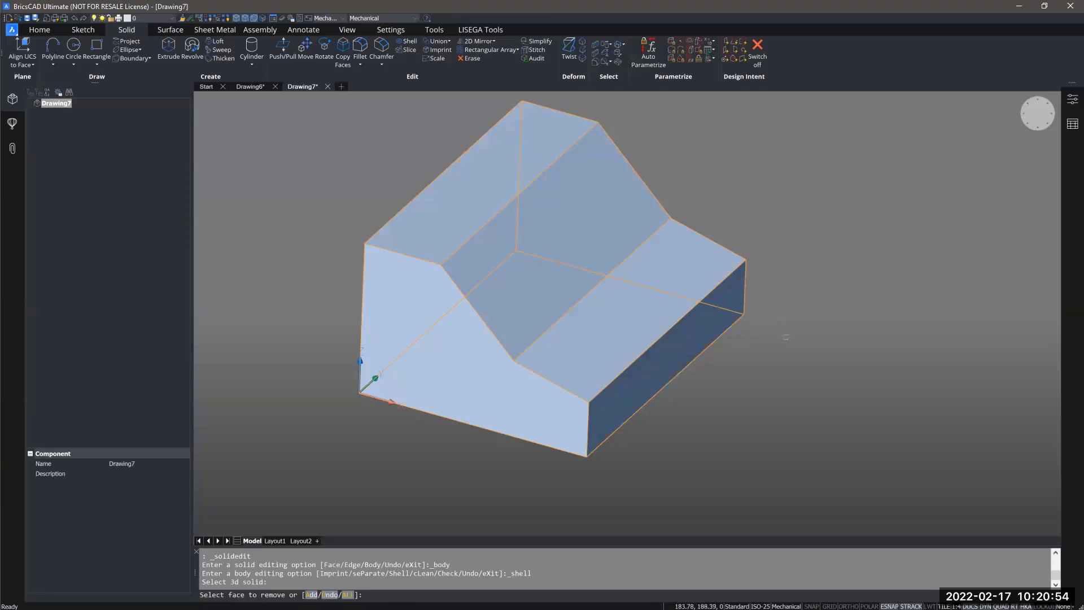
shift+middle_drag(785, 337, 794, 378)
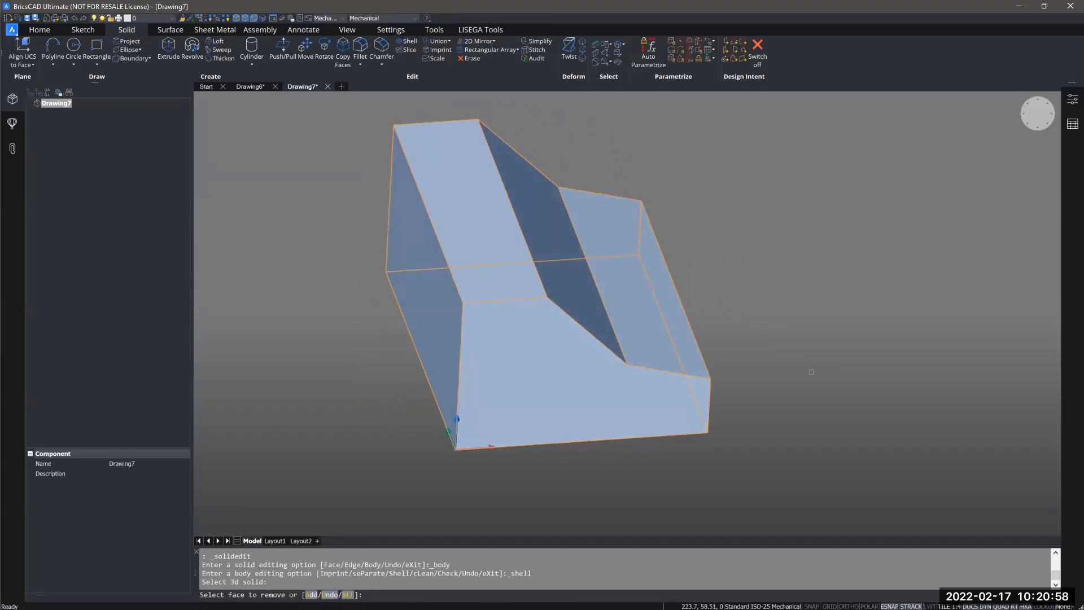
shift+middle_drag(811, 372, 578, 373)
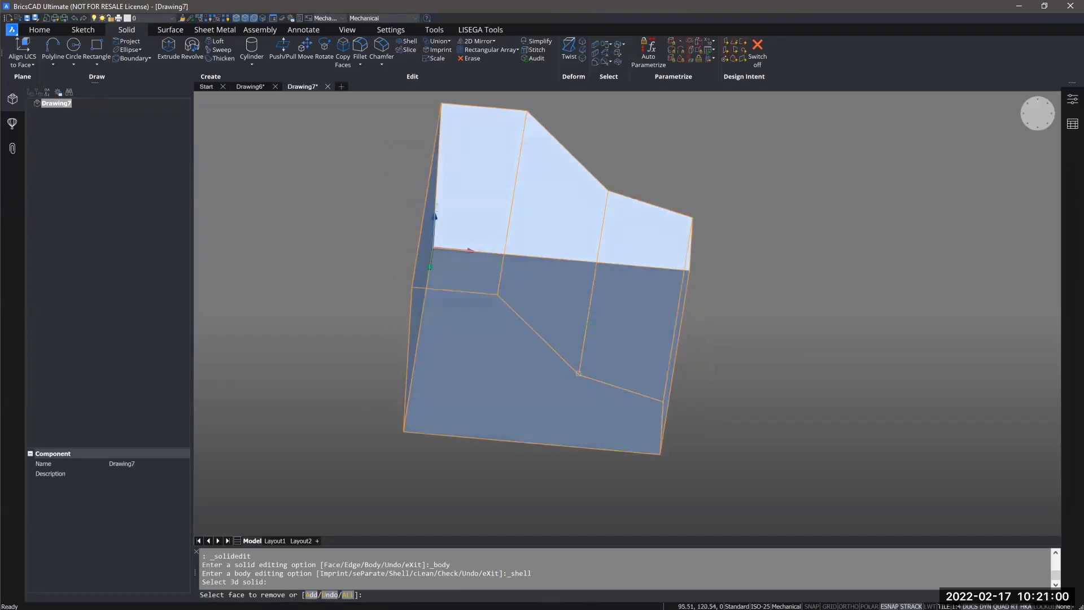
click(482, 345)
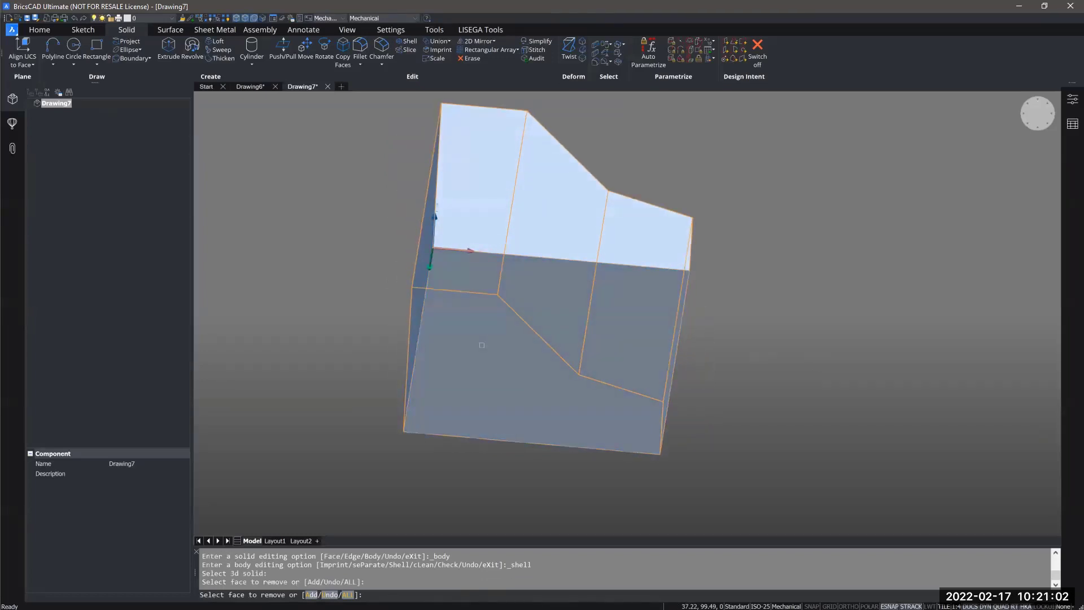
shift+middle_drag(770, 361, 806, 370)
key(Return)
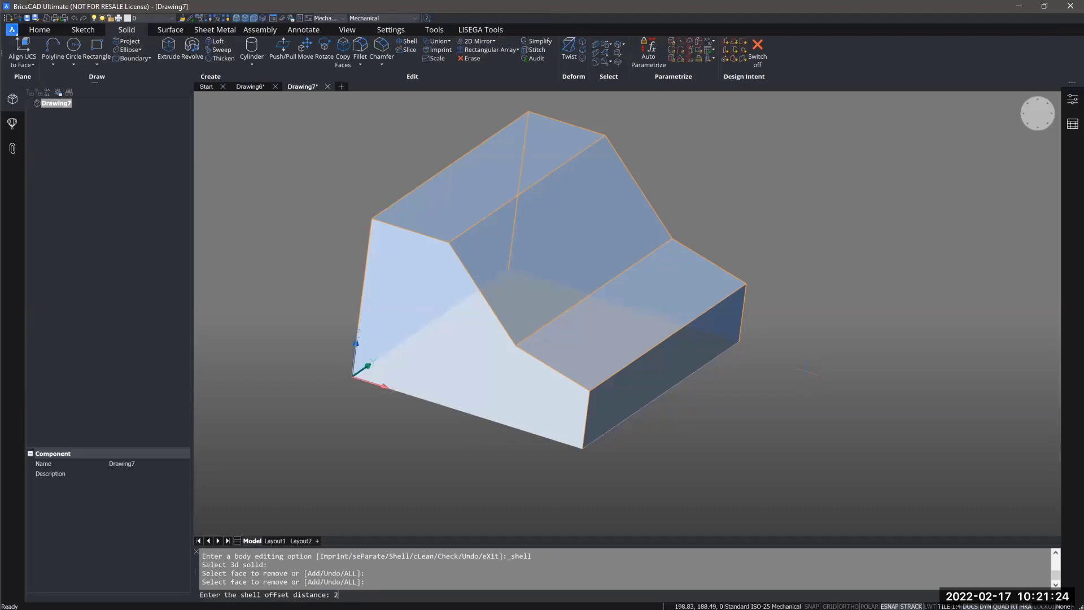
key(Return)
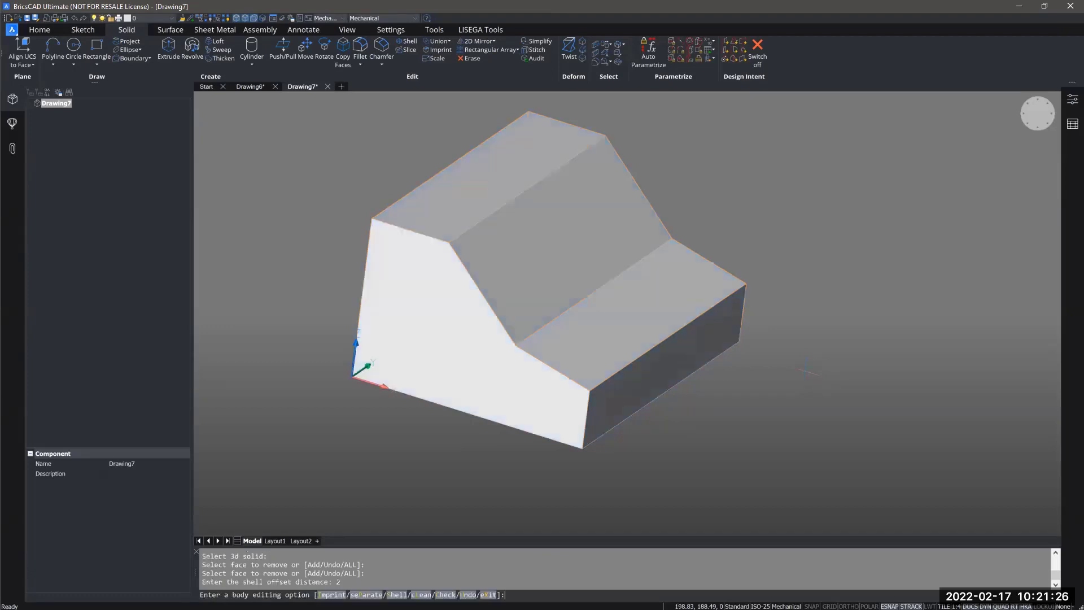
shift+middle_drag(794, 438, 915, 308)
shift+middle_drag(774, 344, 401, 395)
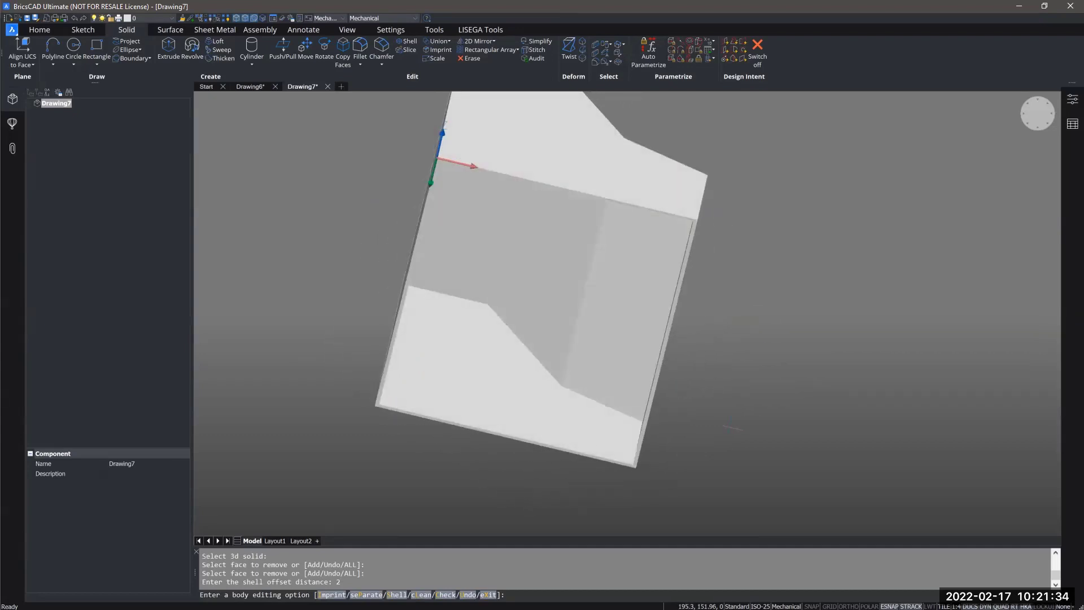
key(Escape)
Offset the boundary of the sloped chamfer face 10 mm inward to create a rectangle on it
shift+middle_drag(748, 388, 431, 362)
click(432, 361)
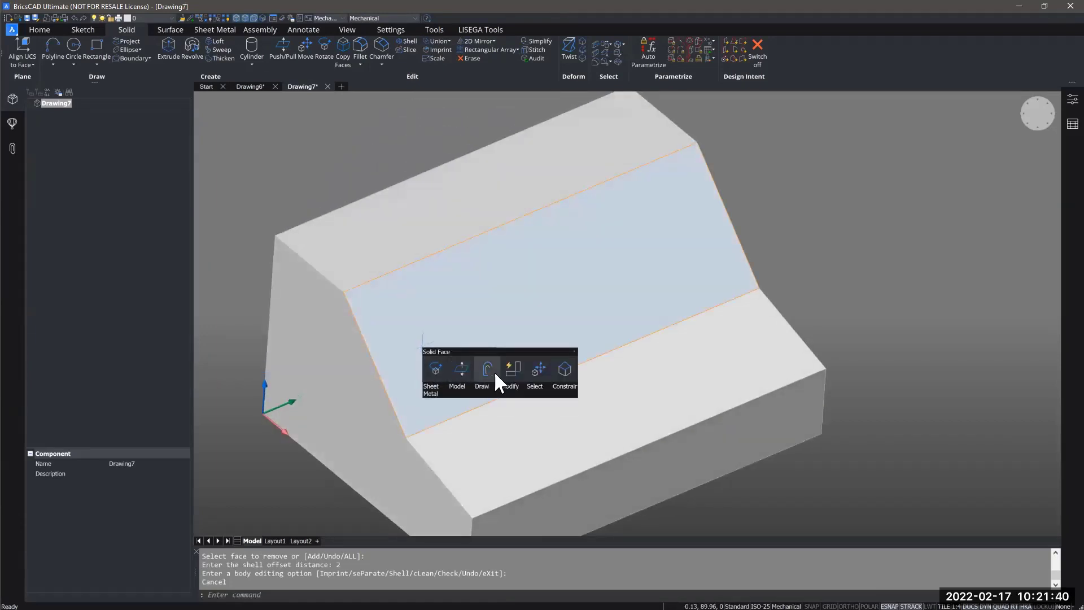
click(487, 381)
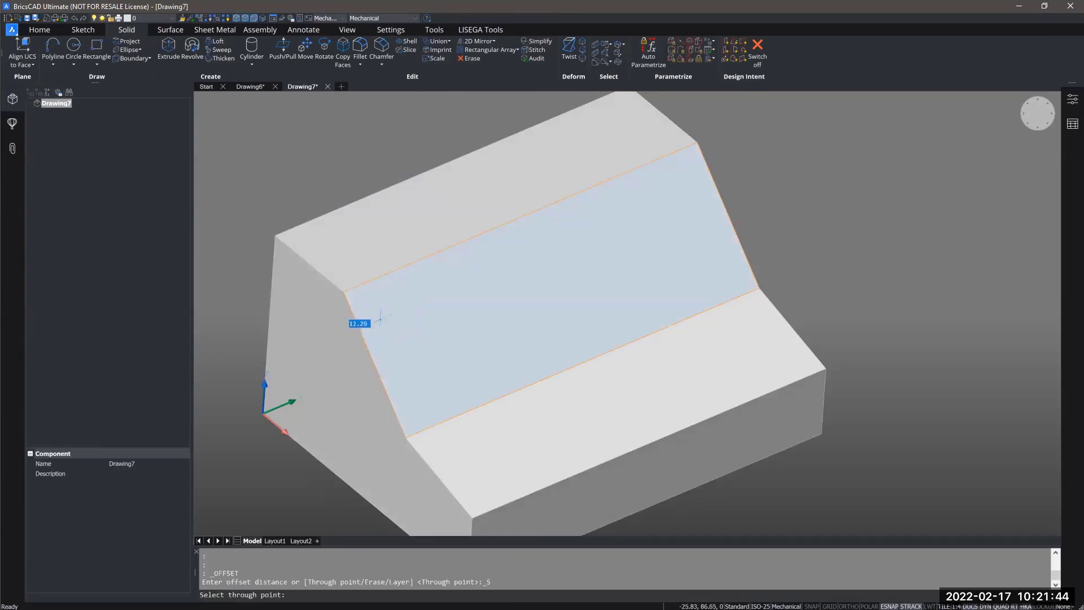
text(10)
key(Return)
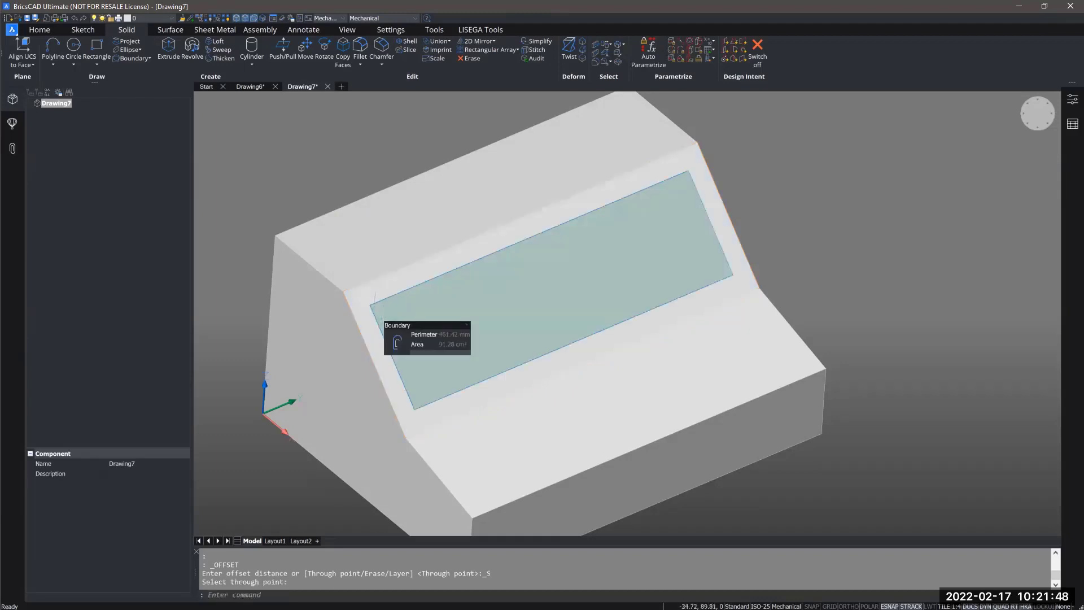
Extrude the offset rectangle into the hollow body to cut a window through the sloped wall
click(376, 319)
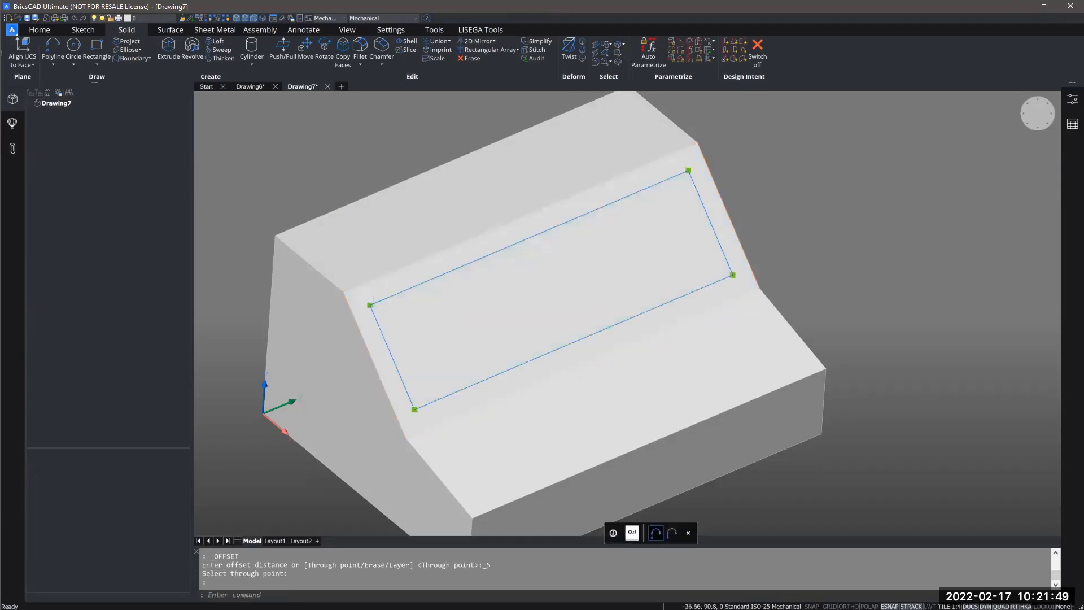
click(174, 42)
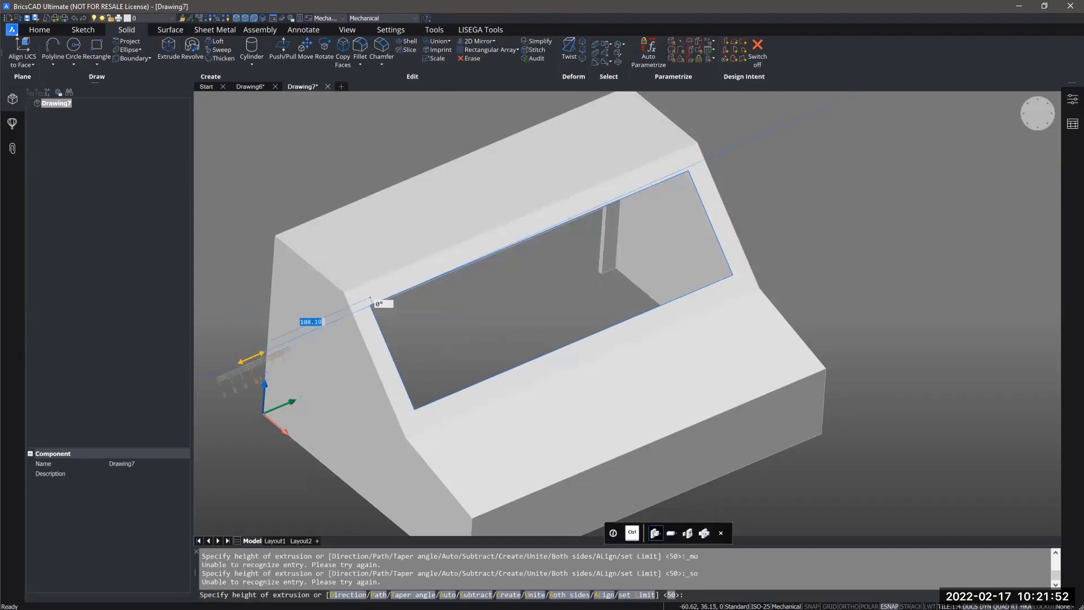
click(242, 316)
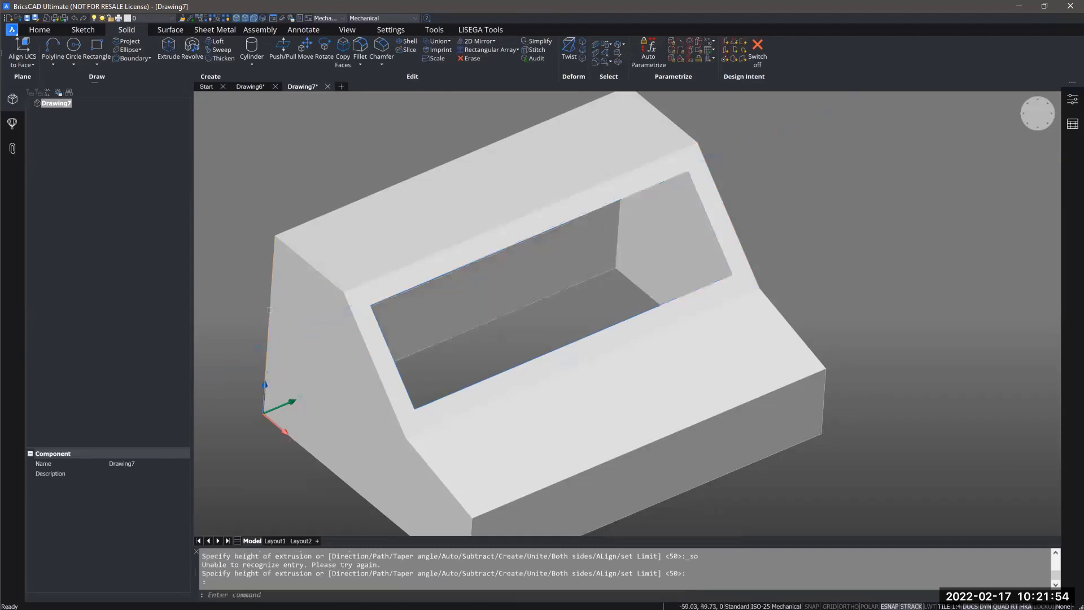
shift+middle_drag(269, 309, 497, 116)
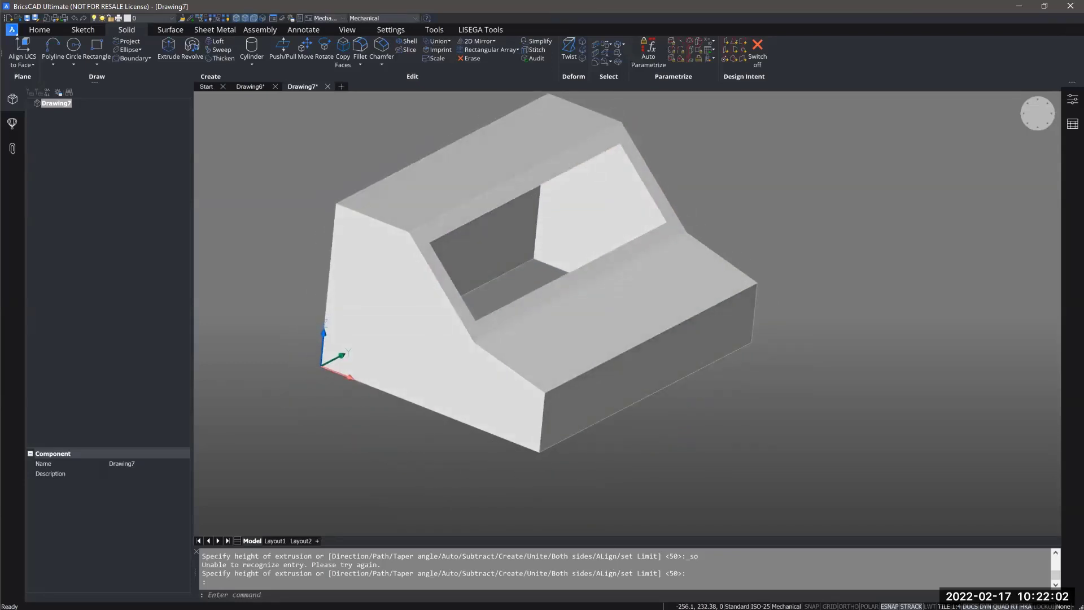
Convert the shelled solid with its window opening into a sheet metal part
mouse_move(712, 406)
shift+middle_down()
mouse_move(708, 276)
mouse_move(699, 395)
shift+middle_up()
click(222, 32)
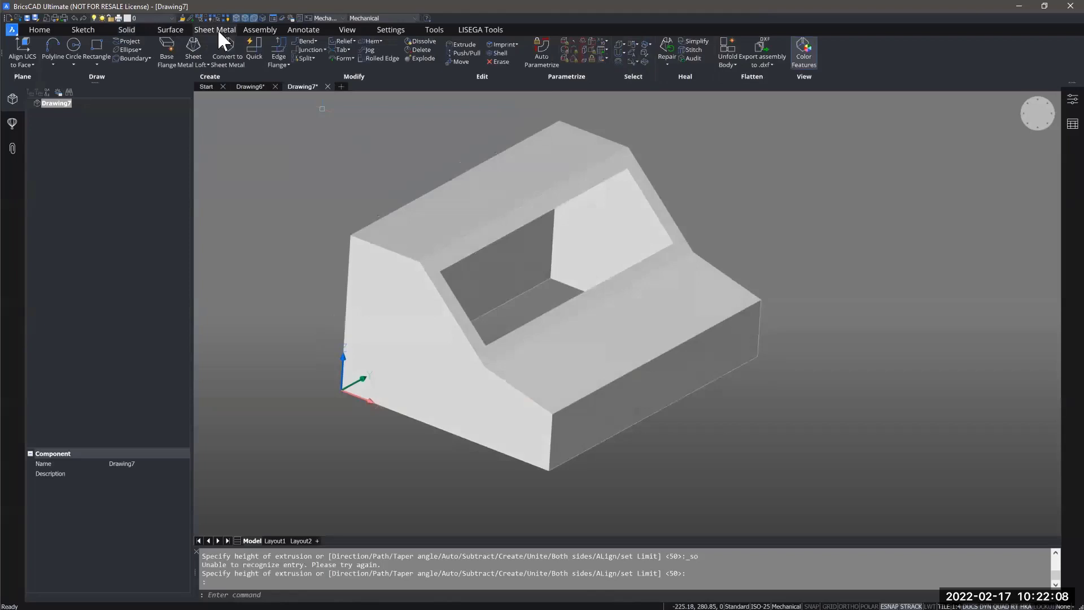
click(234, 67)
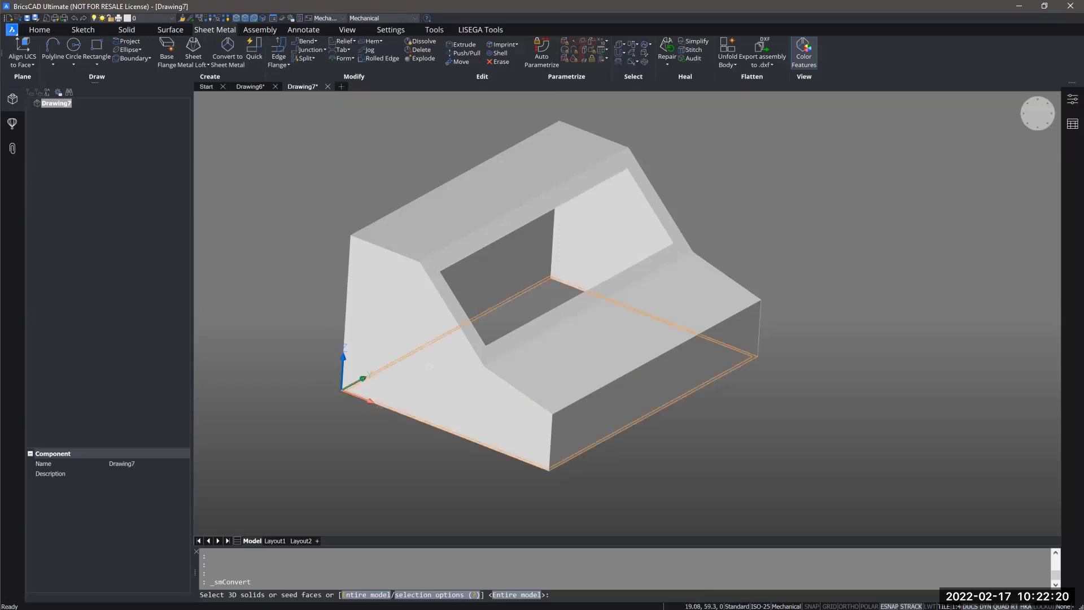
click(540, 387)
click(540, 388)
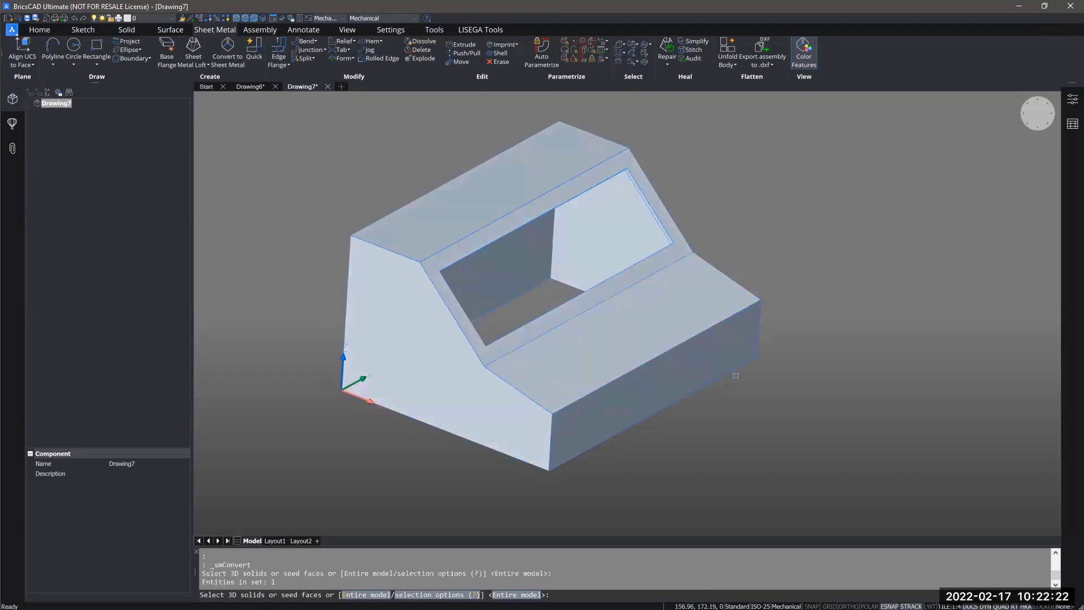
key(Return)
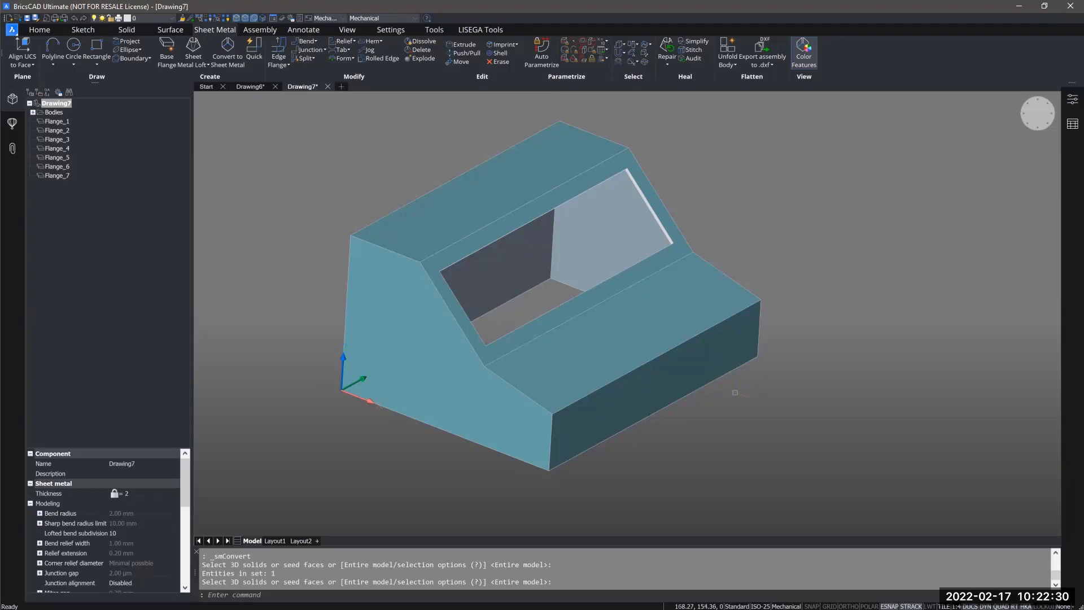
shift+middle_drag(772, 375, 773, 340)
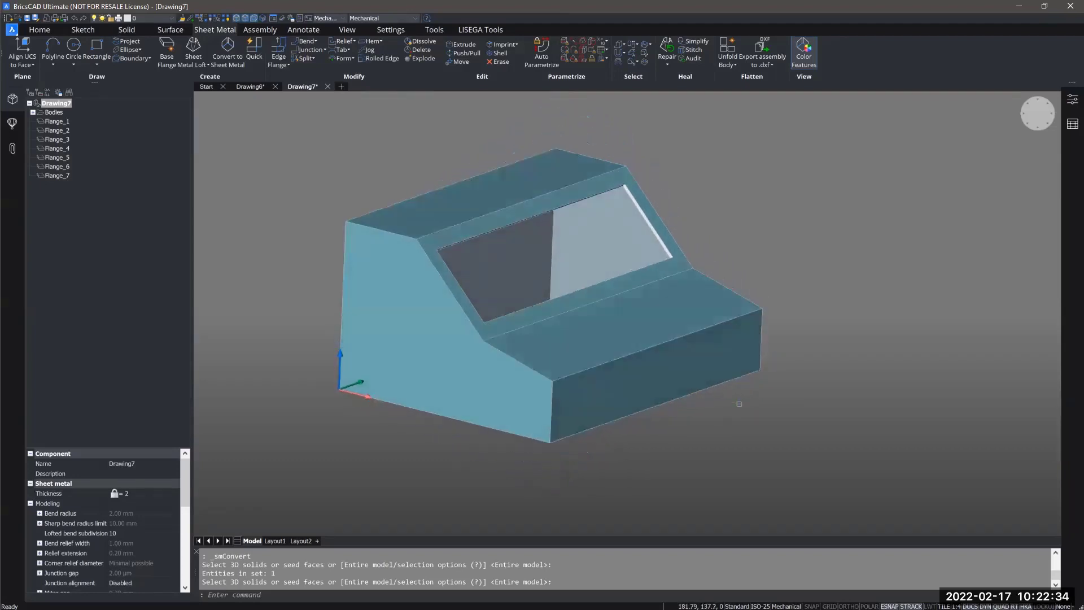
Create corner reliefs across the entire sheet metal model using the Auto relief size
mouse_move(549, 404)
shift+middle_drag(773, 432, 903, 430)
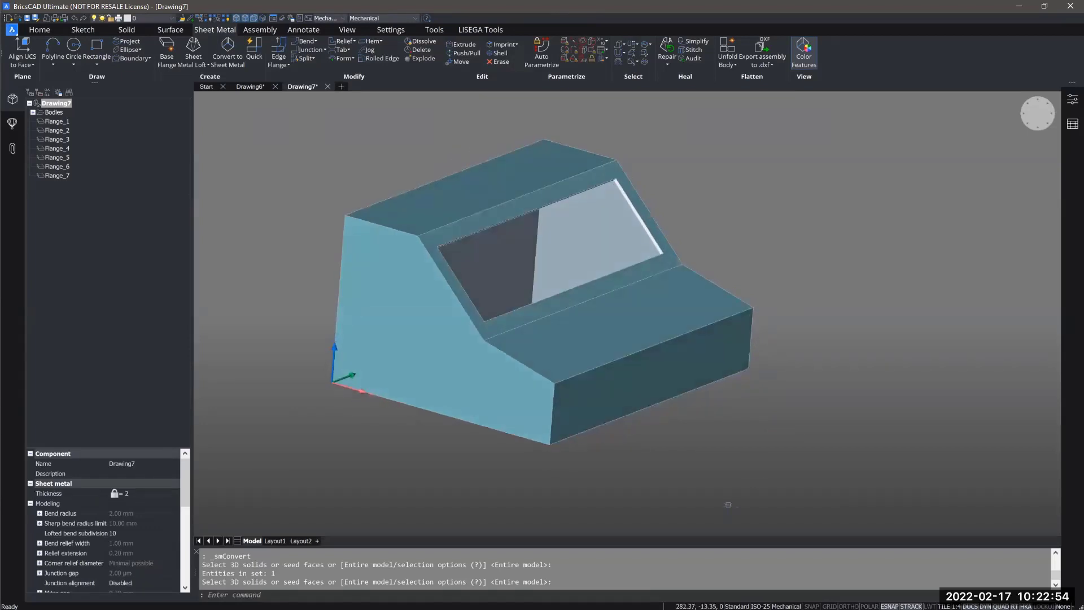
shift+middle_drag(774, 450, 774, 480)
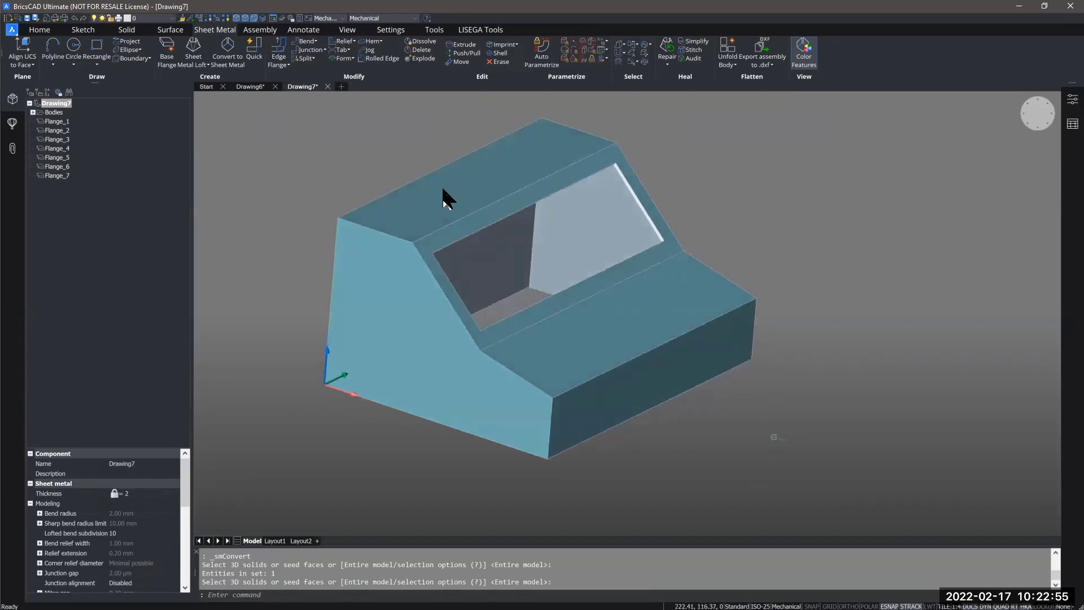
click(343, 41)
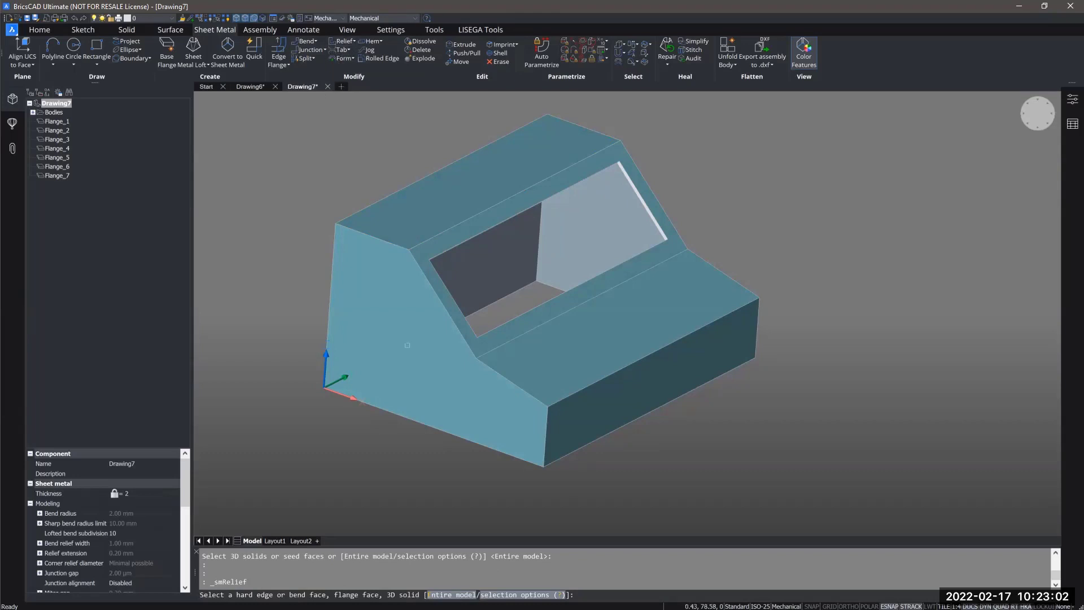
key(Return)
key(Return)
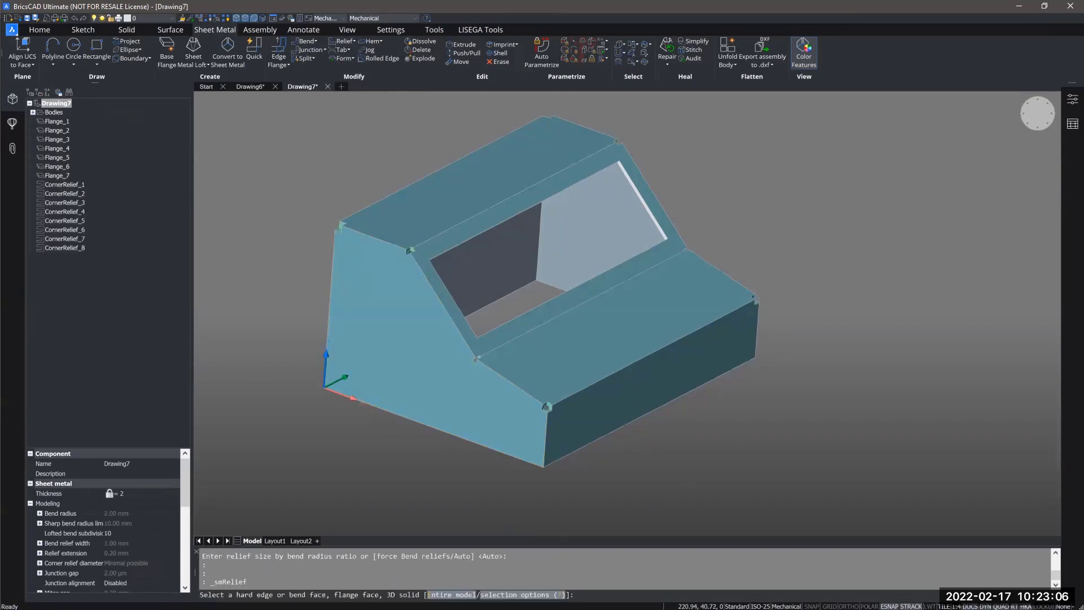
scroll(547, 398, up, 5)
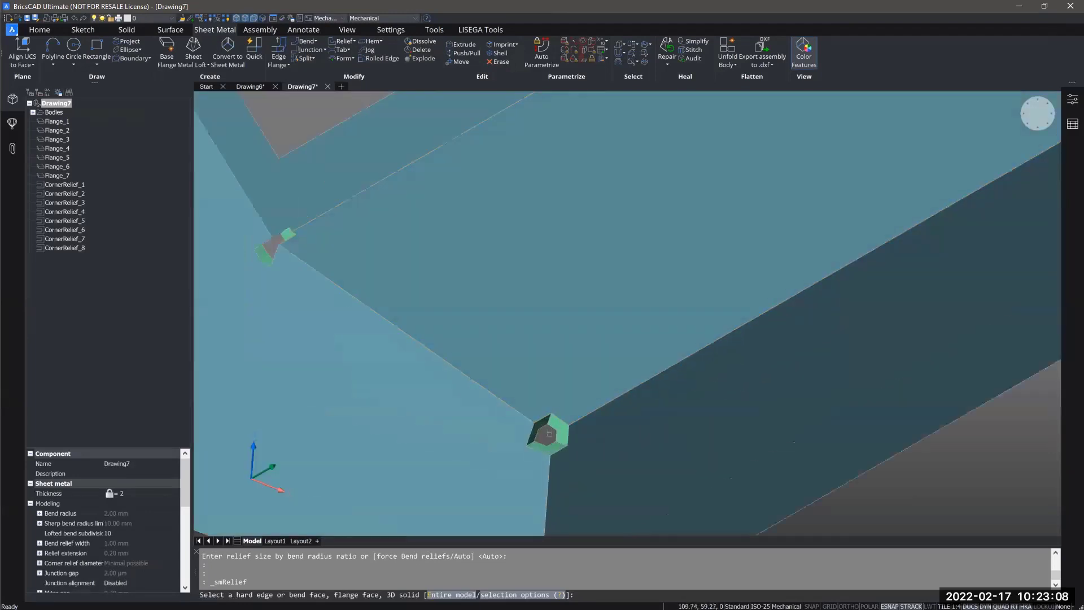
scroll(547, 435, up, 2)
scroll(546, 438, down, 8)
scroll(547, 444, down, 3)
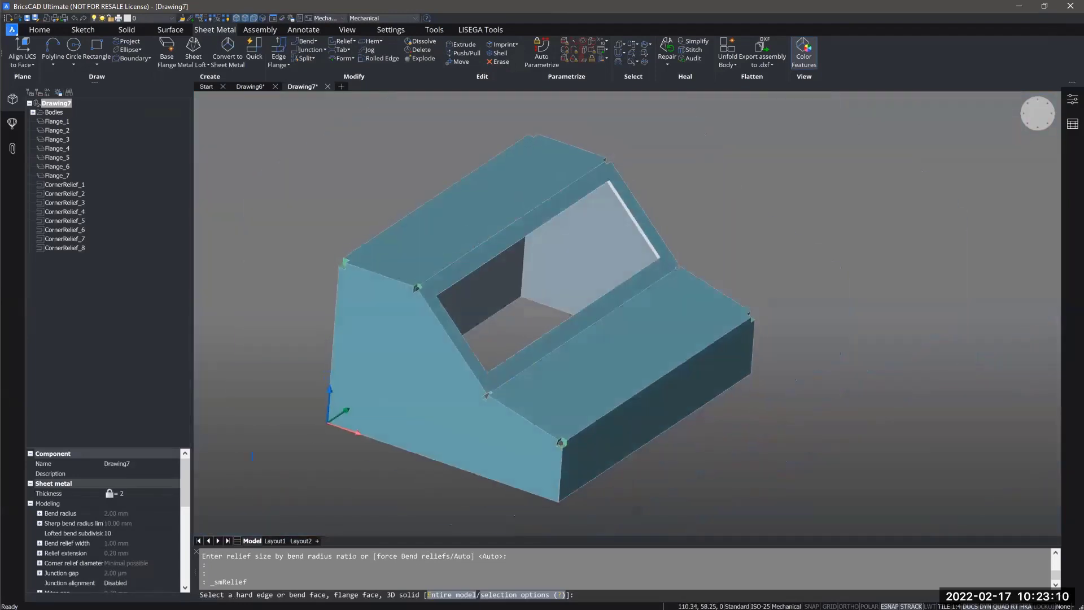
shift+middle_drag(395, 294, 719, 406)
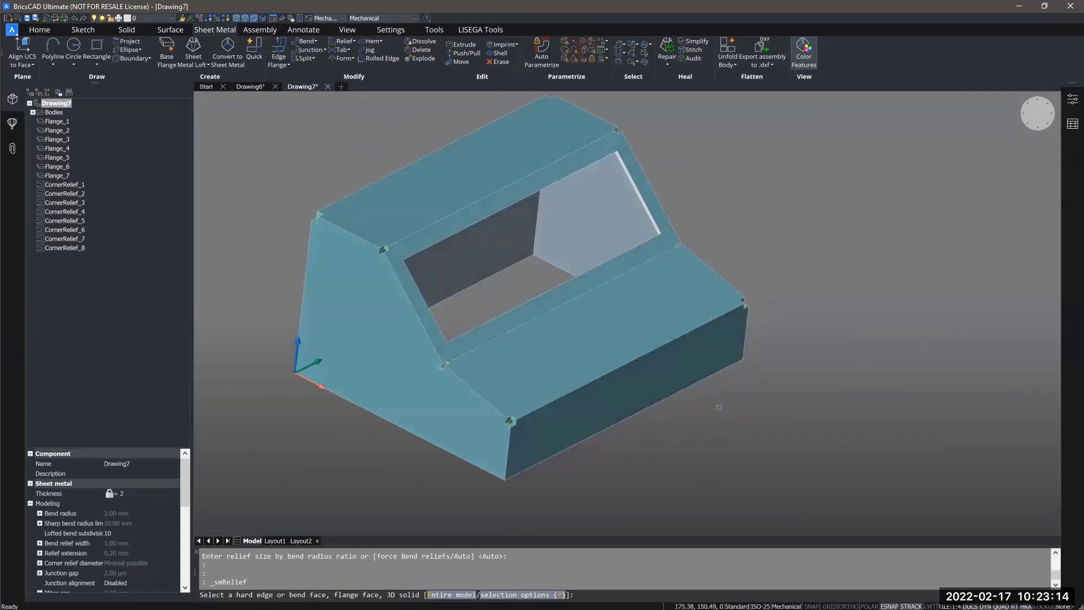
key(Escape)
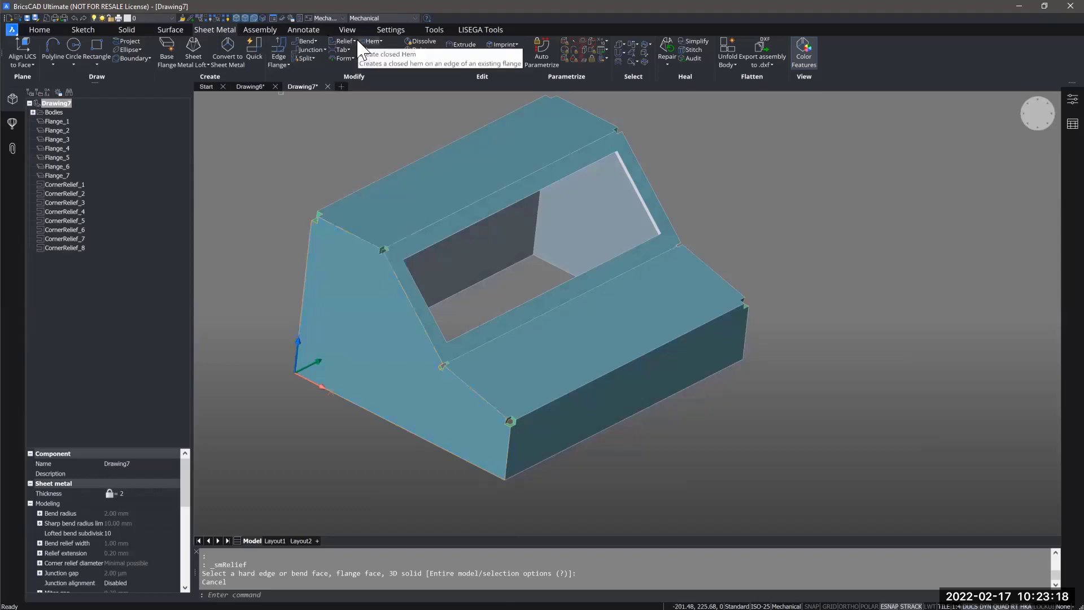
click(305, 50)
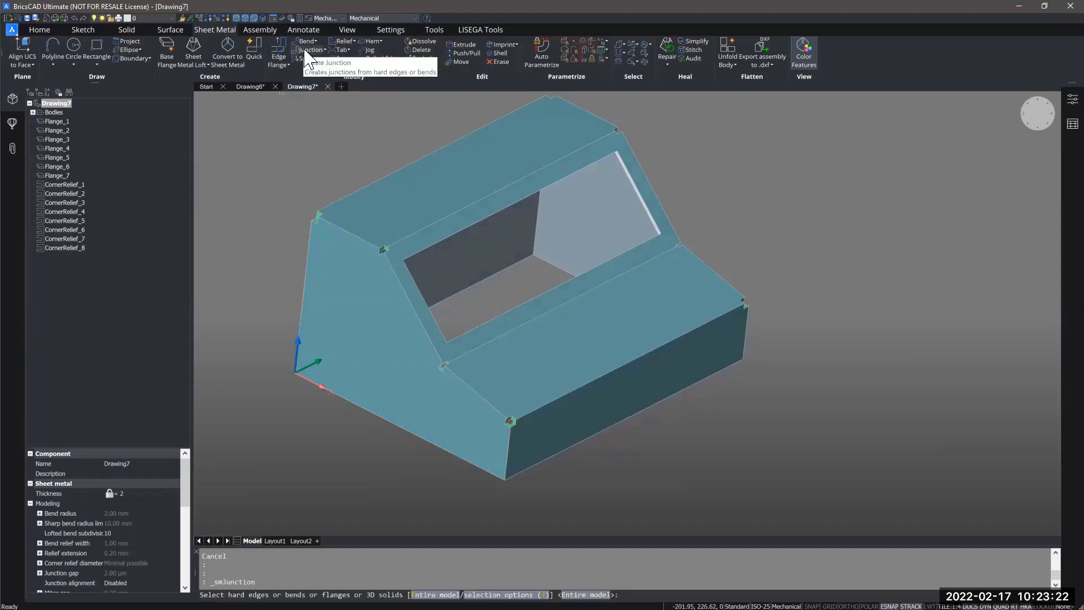
key(Escape)
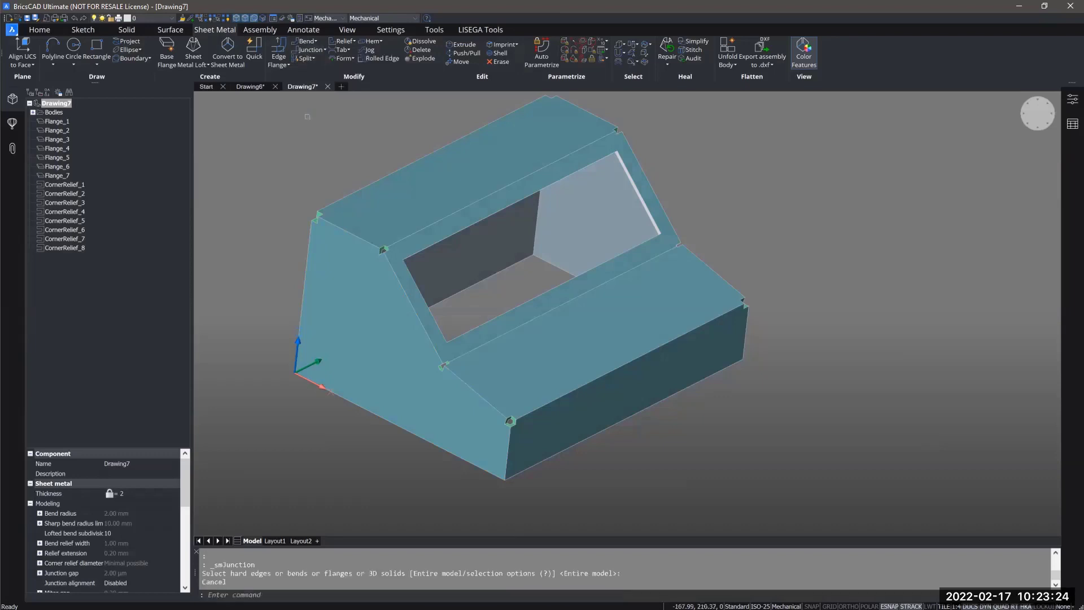
key(Escape)
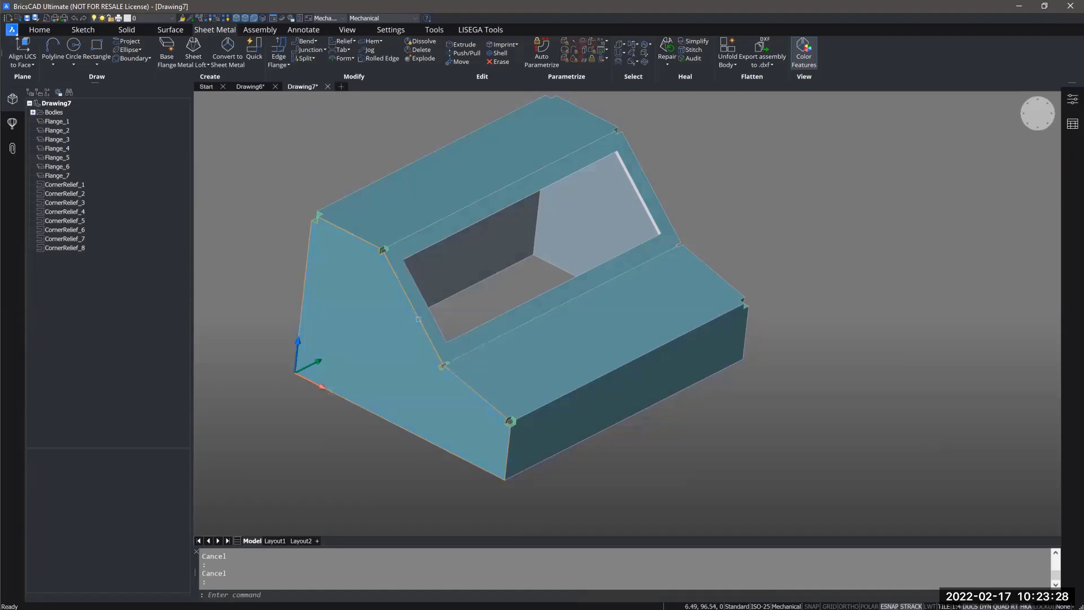
Create junctions along the top, sloped, ledge and front vertical edges of both side panels
click(420, 321)
key(Escape)
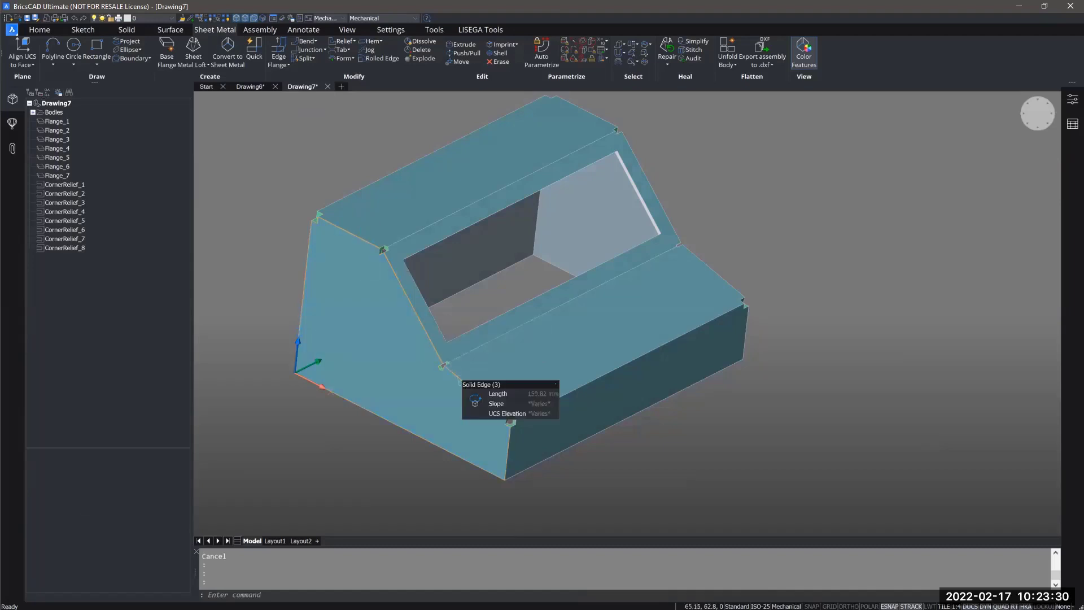
key(Escape)
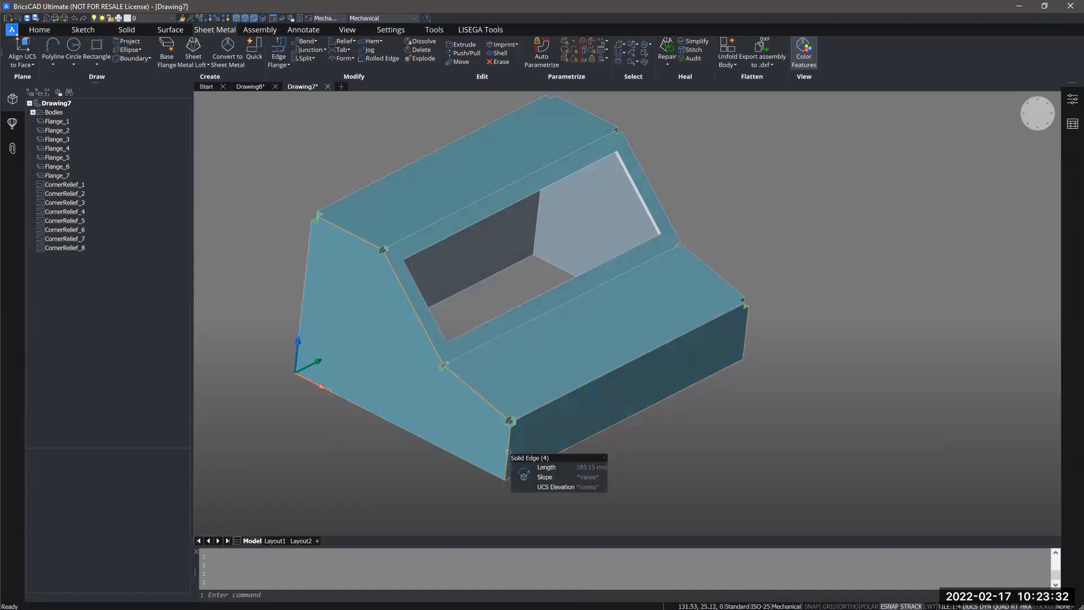
shift+middle_drag(385, 261, 686, 200)
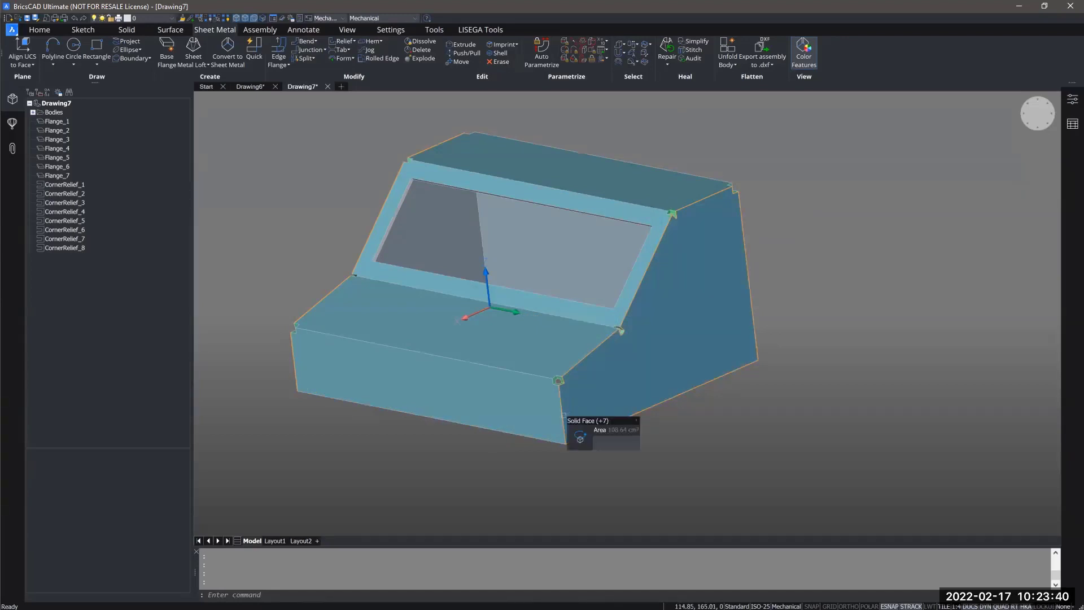
shift+middle_drag(699, 384, 809, 333)
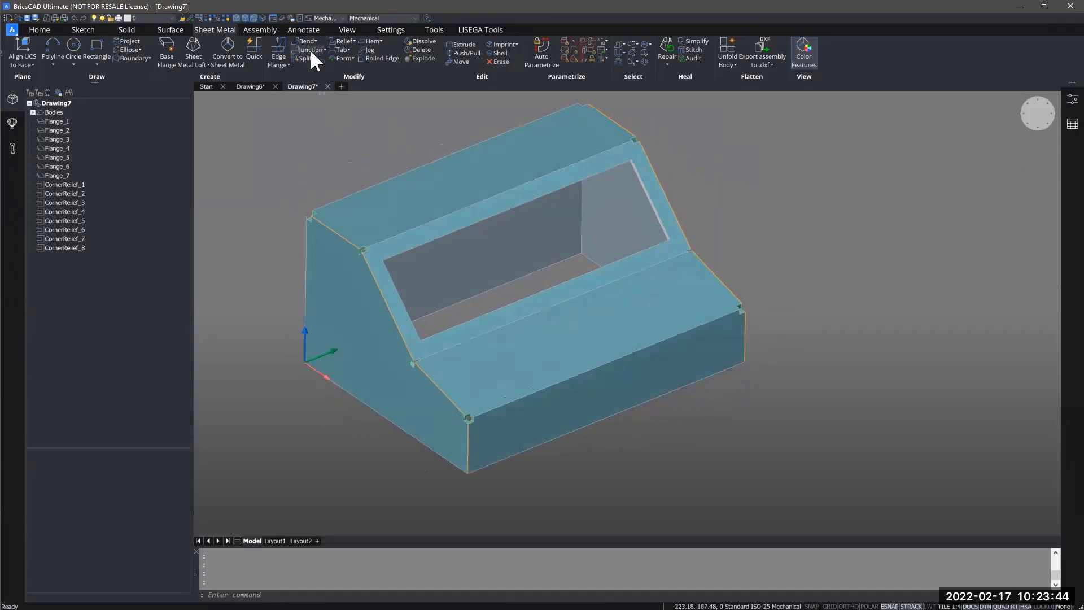
click(310, 49)
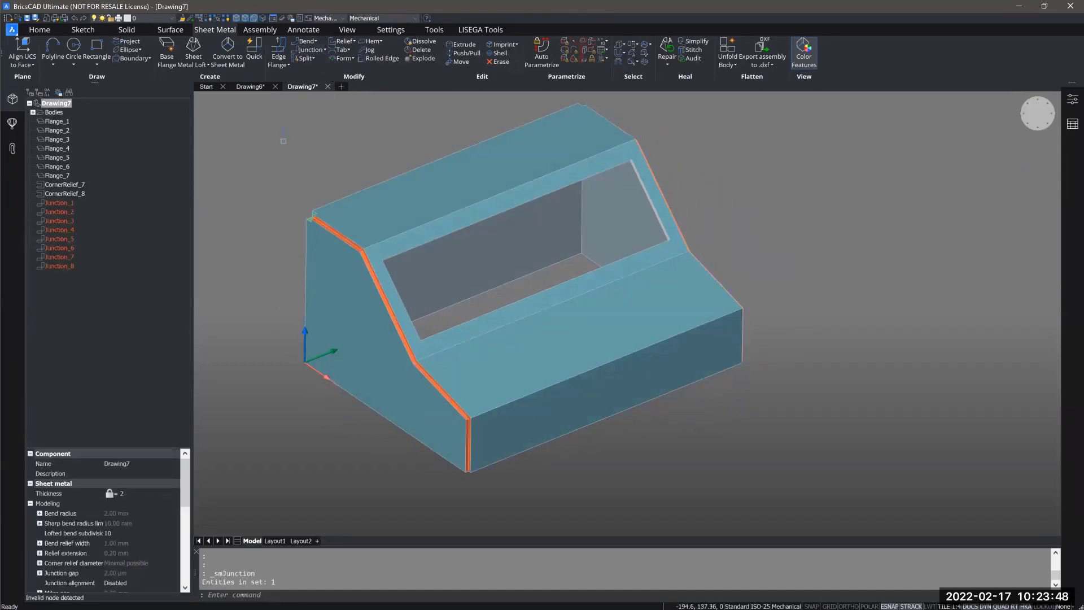
shift+middle_drag(280, 370, 458, 535)
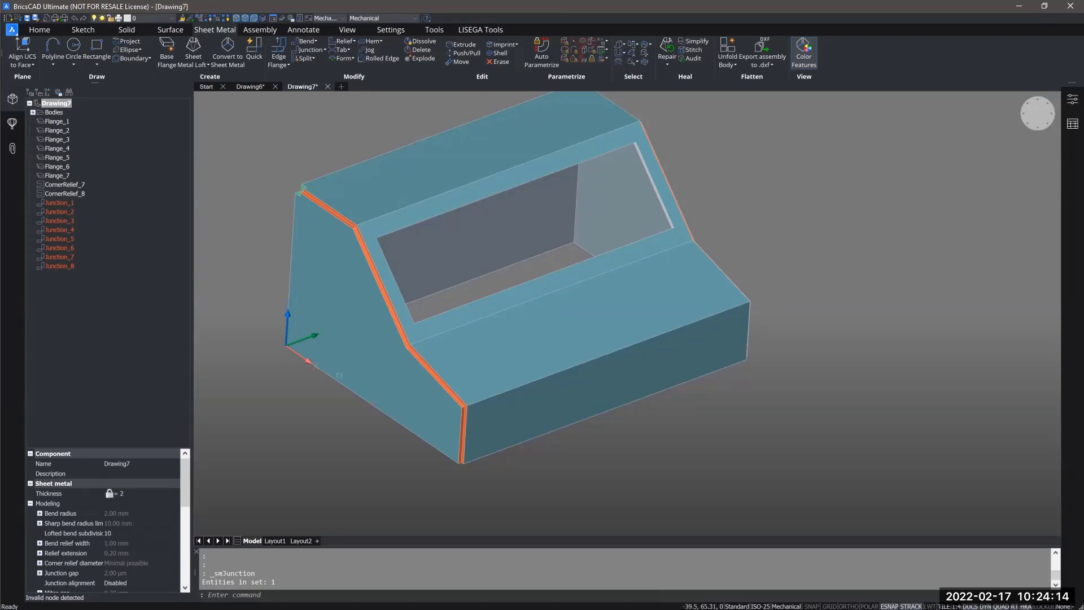
middle_drag(294, 377, 306, 378)
key(Escape)
key(Escape)
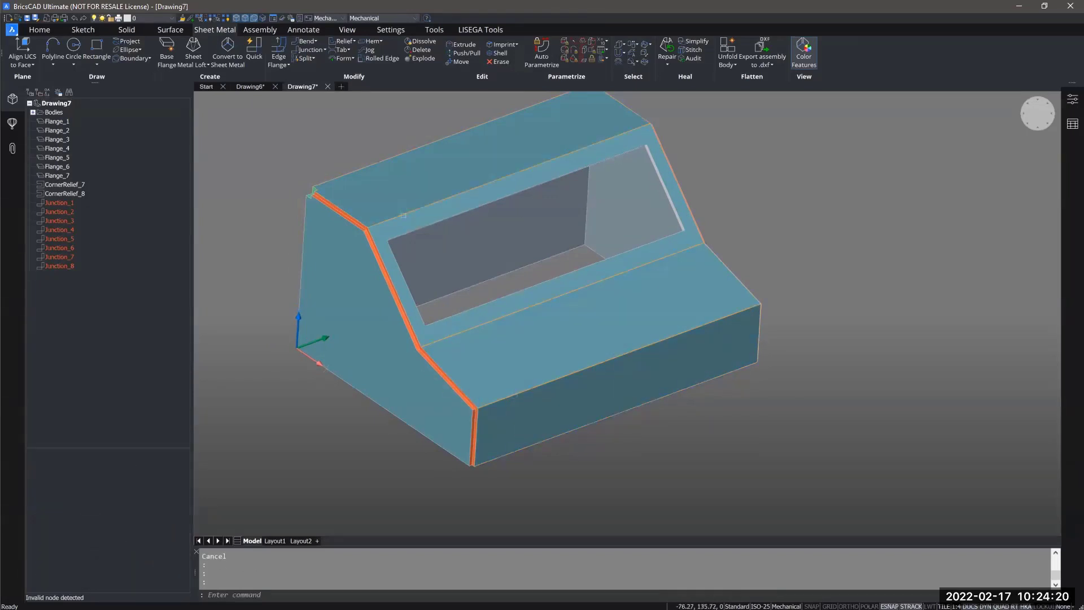
Create bends along the four lengthwise edges between the top, sloped, ledge, front and back walls and the two rear vertical edges
click(371, 164)
shift+middle_drag(299, 361, 486, 310)
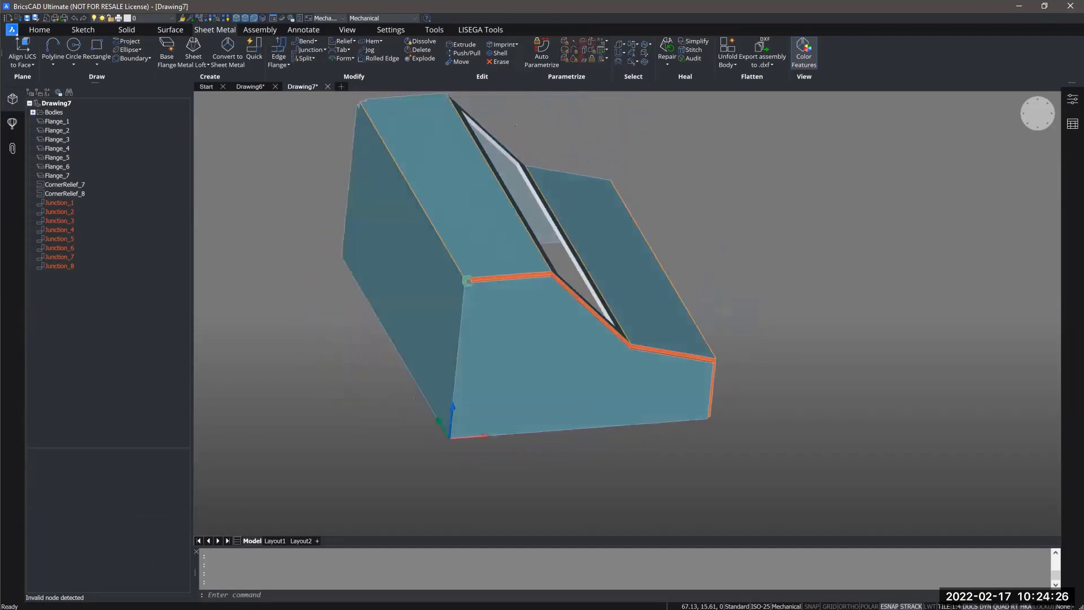
shift+middle_drag(237, 305, 644, 423)
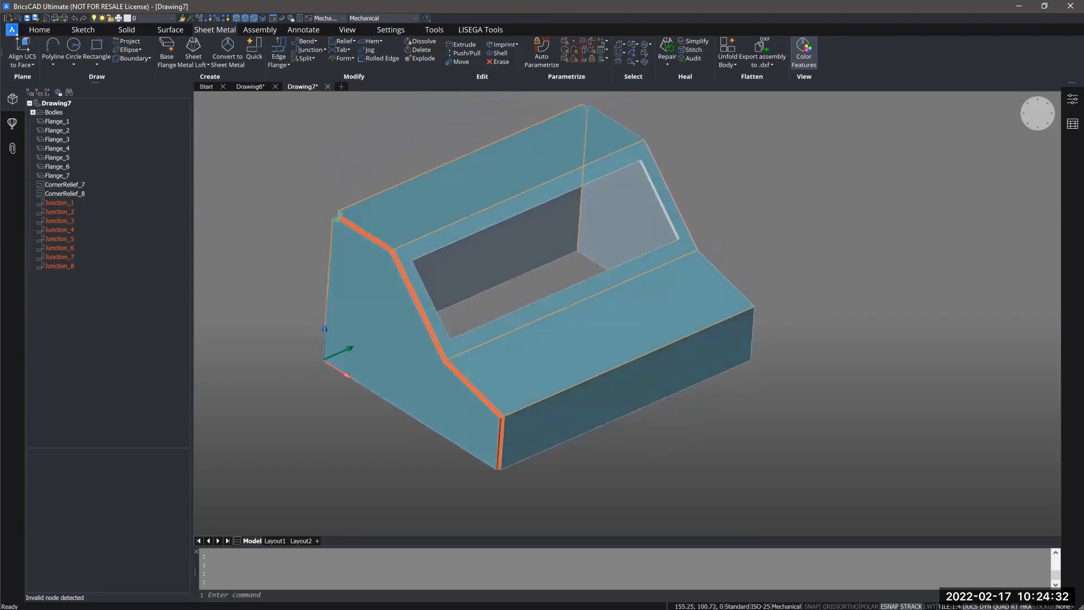
click(303, 38)
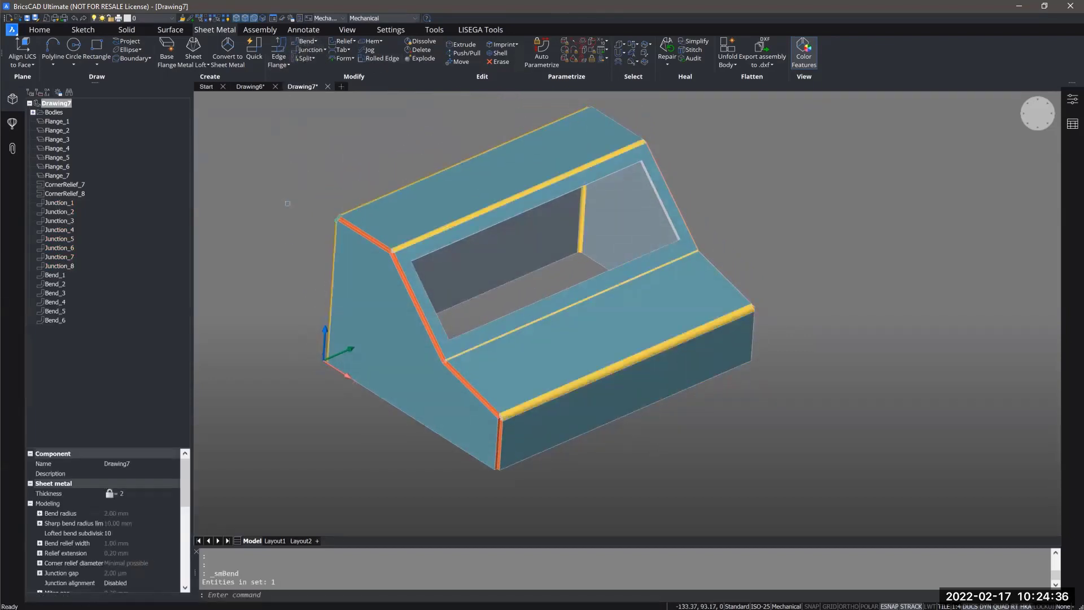
shift+middle_drag(295, 276, 567, 279)
shift+middle_drag(605, 453, 618, 415)
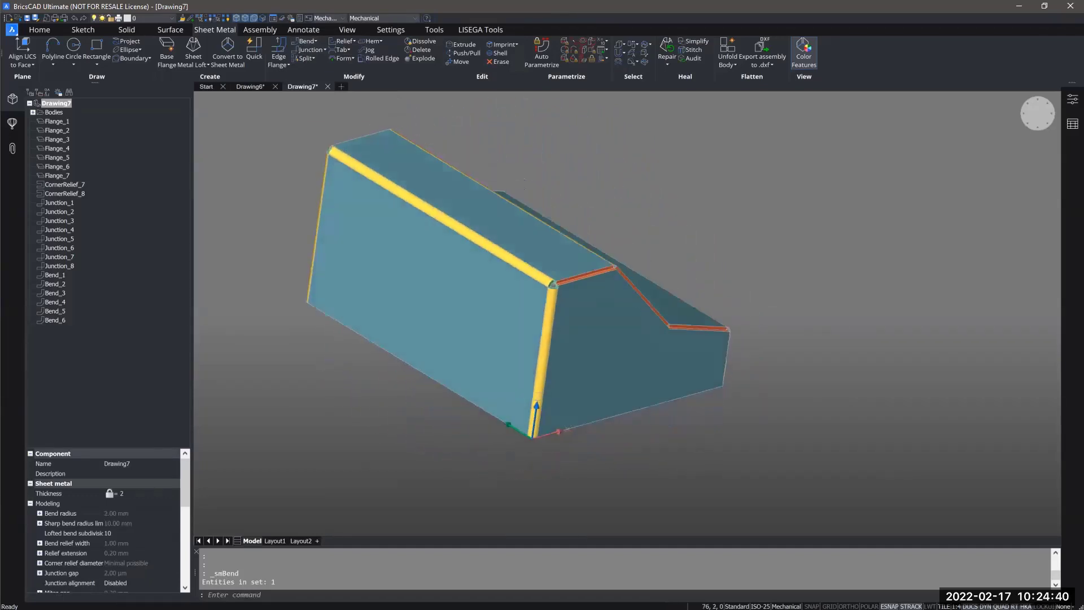
shift+middle_drag(524, 179, 533, 144)
shift+middle_drag(593, 476, 647, 507)
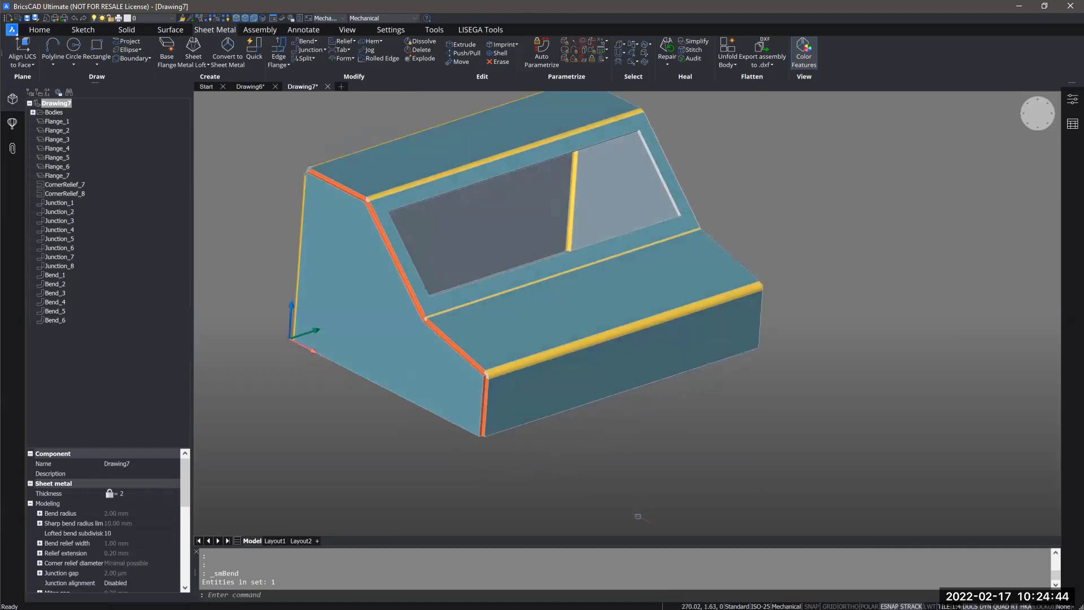
scroll(638, 508, down, 3)
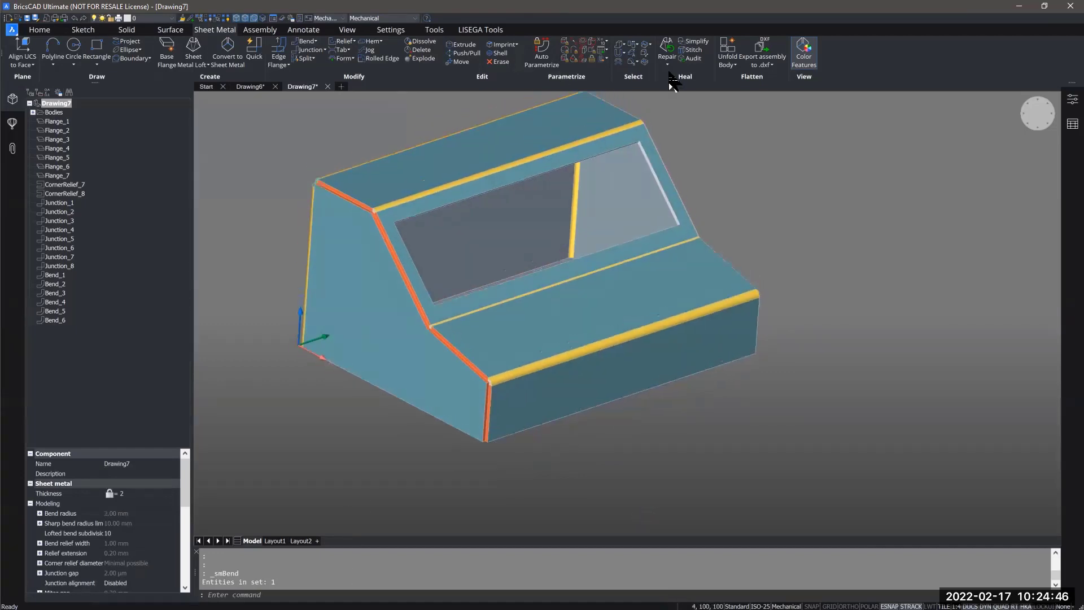
Unfold the housing starting from the ledge flange in front of the window and keep the flat pattern beside the model
click(723, 47)
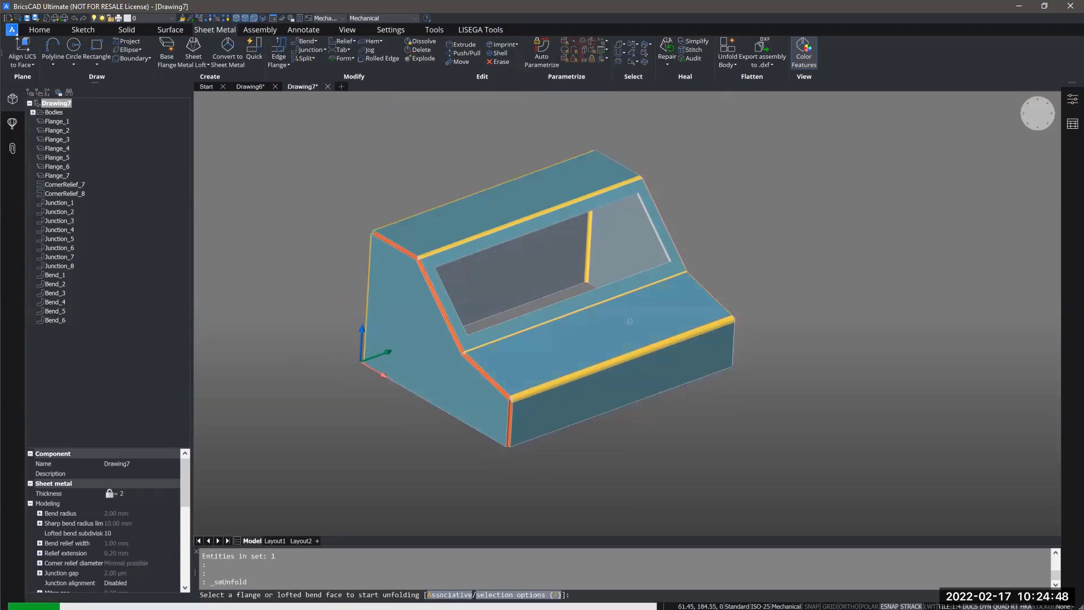
scroll(675, 305, down, 4)
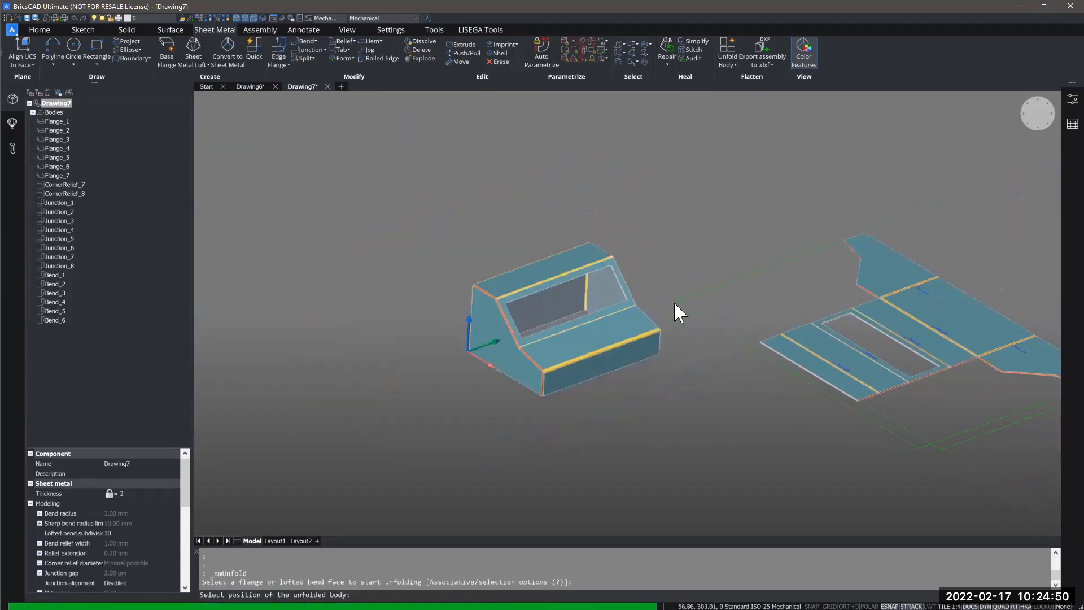
shift+middle_drag(666, 309, 672, 282)
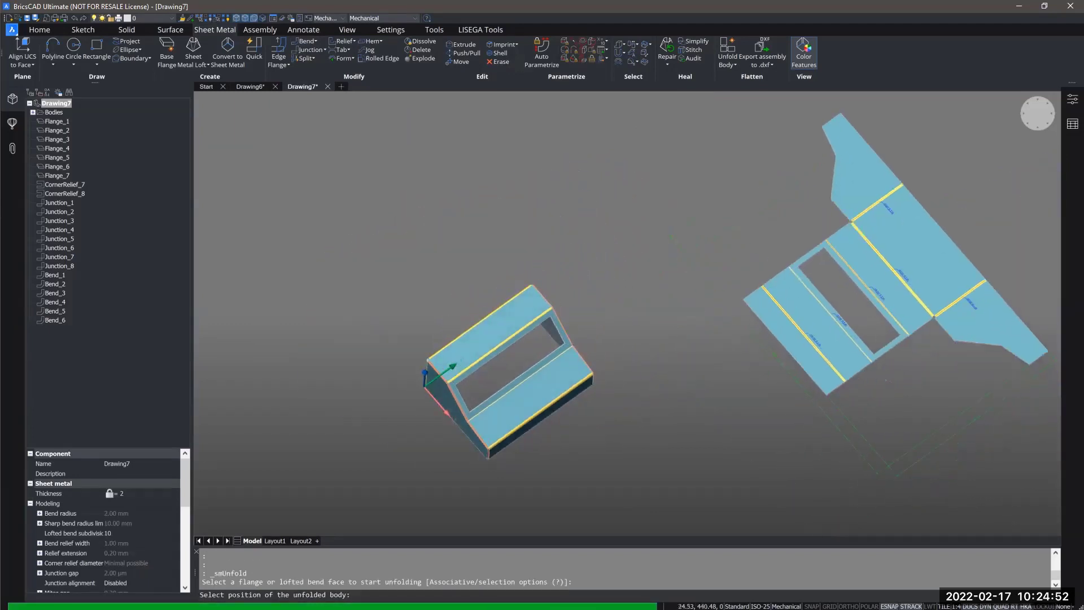
scroll(714, 207, down, 2)
middle_drag(714, 207, 599, 223)
click(673, 332)
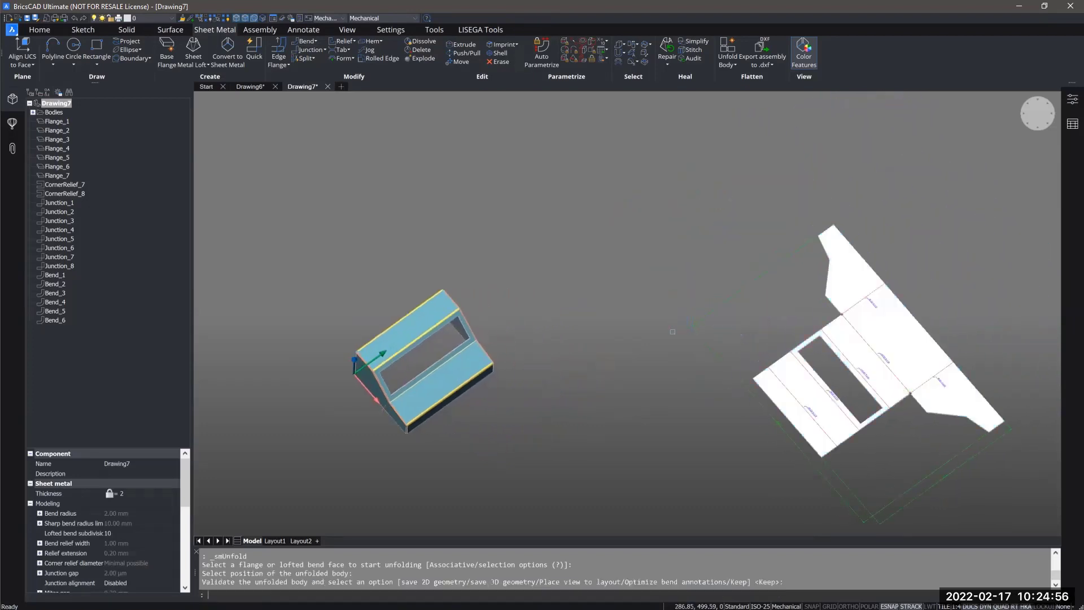
middle_drag(673, 331, 494, 290)
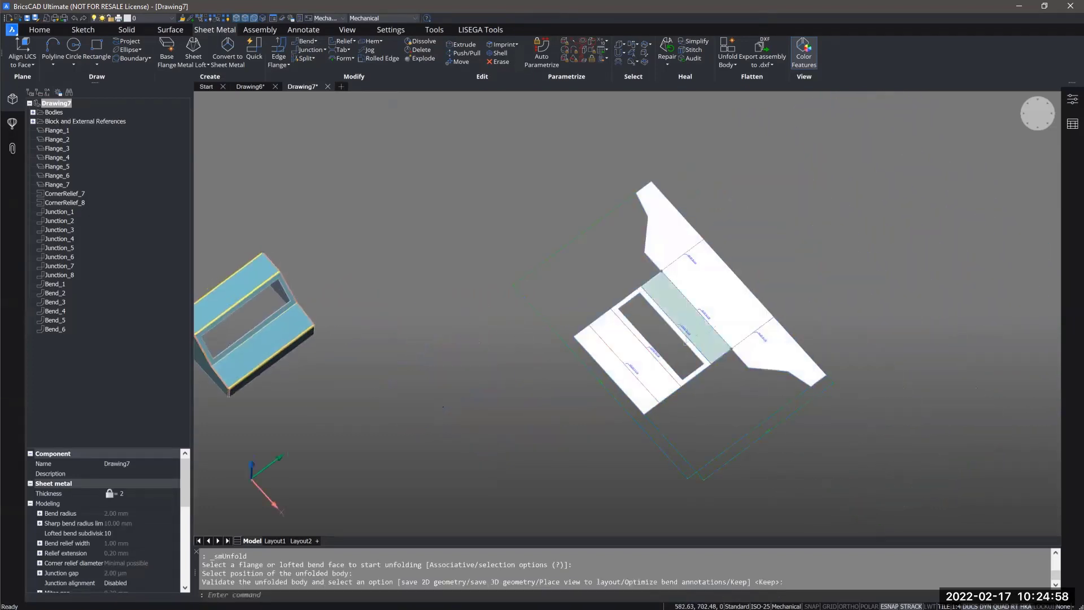
Examine the flat pattern's bend lines, angle and radius annotations and window cutout against the folded housing
scroll(671, 349, up, 5)
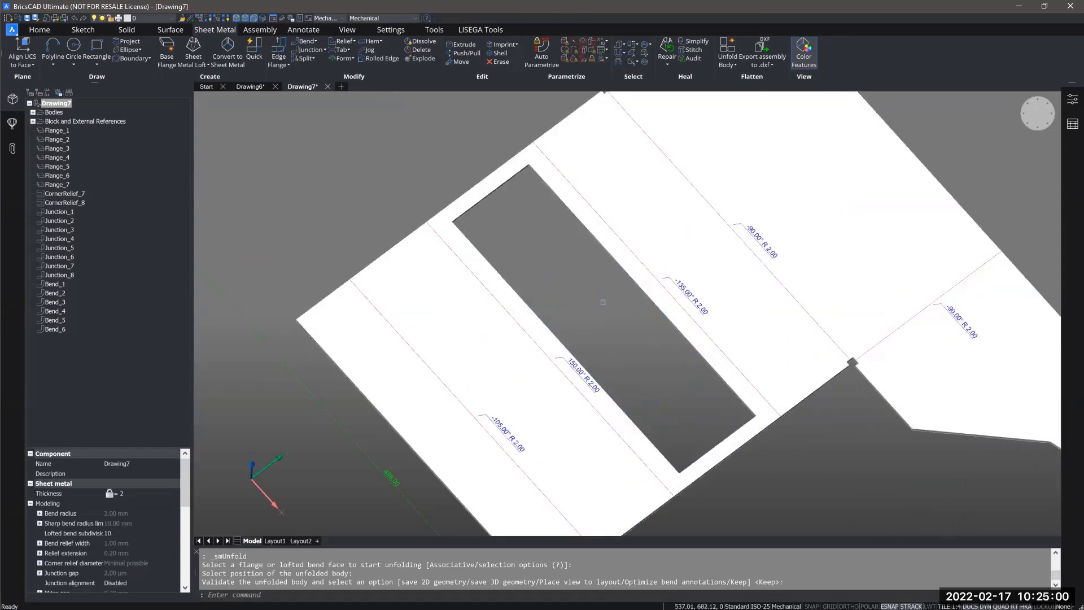
scroll(586, 320, down, 5)
shift+drag(589, 343, 547, 323)
shift+middle_drag(547, 323, 544, 319)
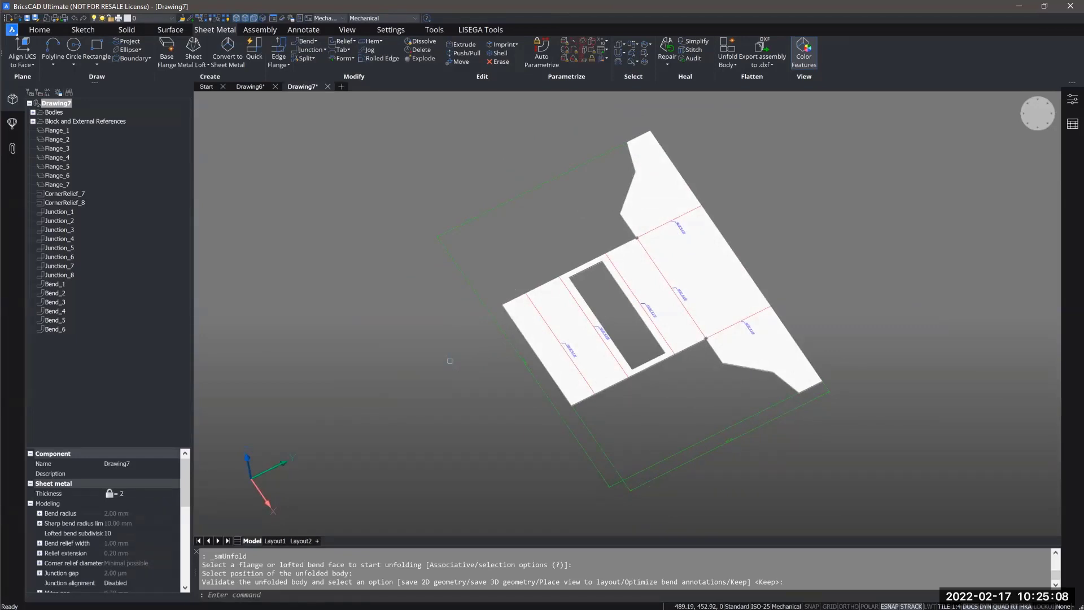
shift+middle_drag(449, 360, 667, 278)
shift+middle_drag(362, 373, 421, 368)
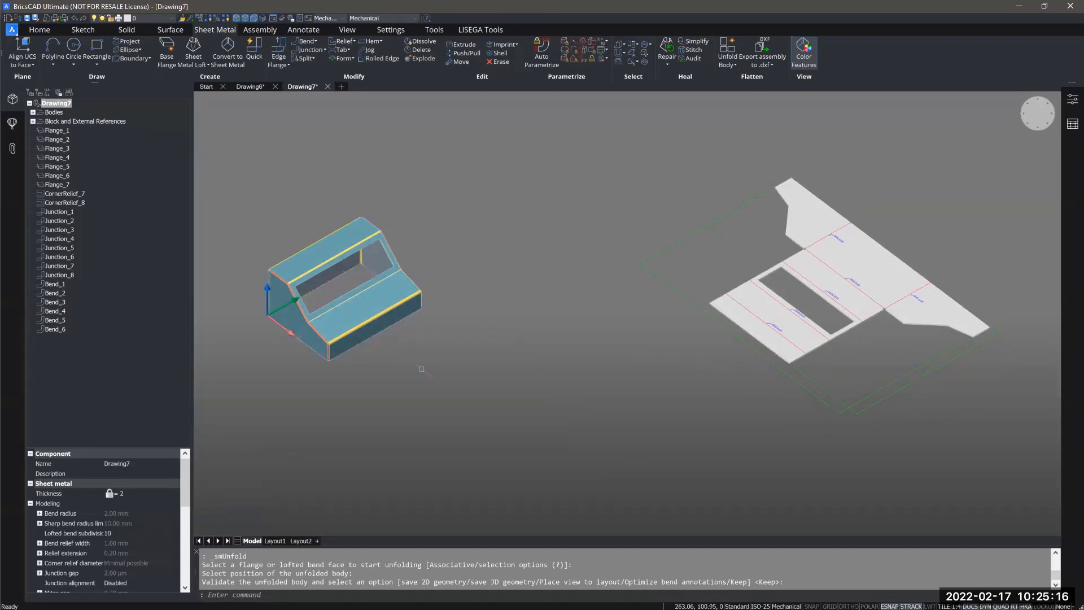
shift+middle_drag(469, 358, 553, 335)
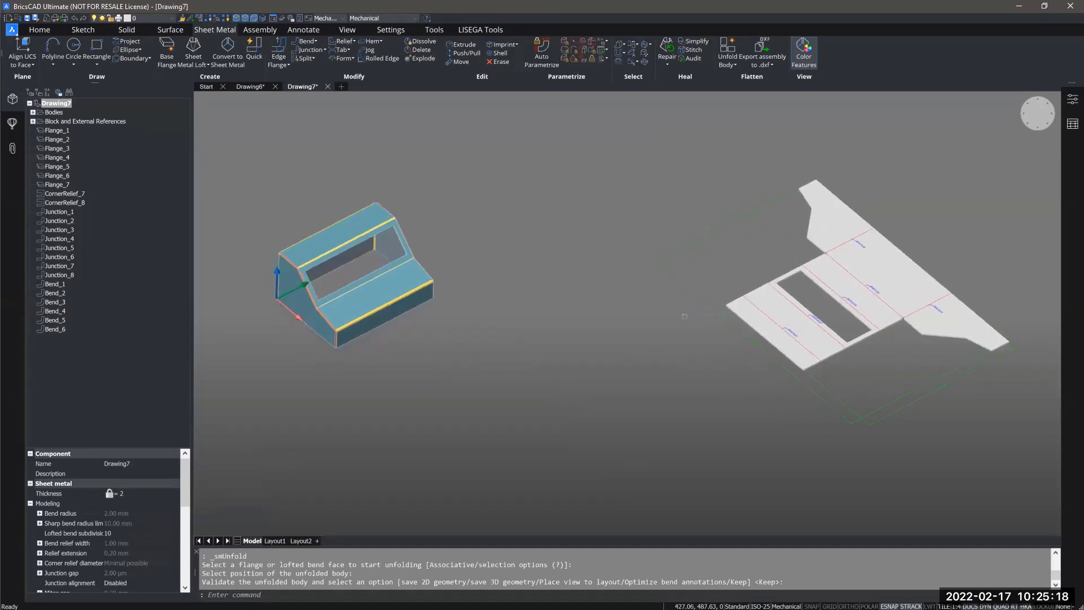
shift+middle_drag(683, 313, 680, 308)
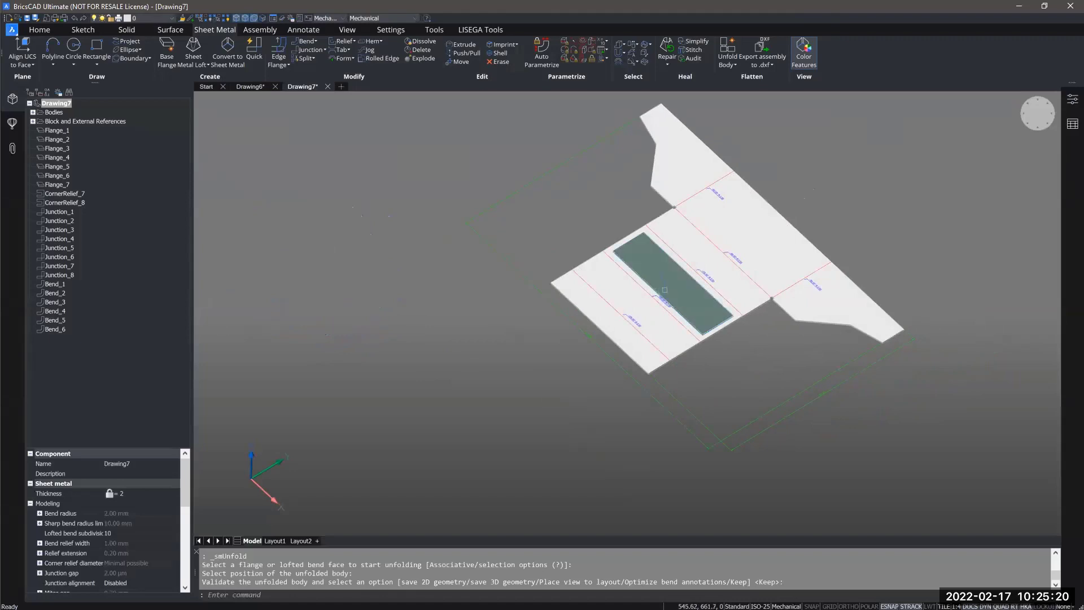
scroll(664, 291, up, 3)
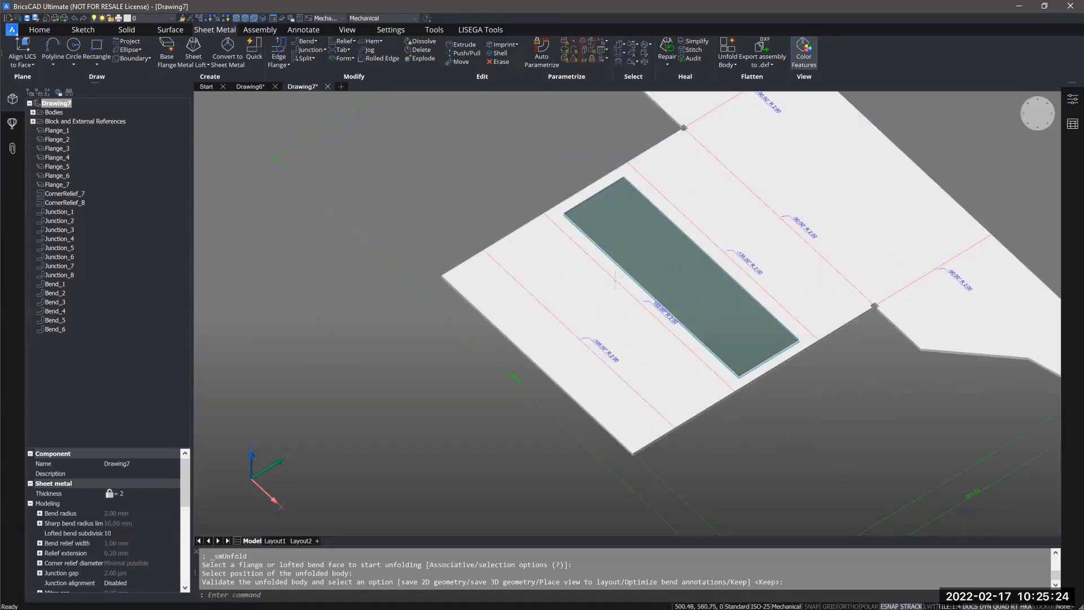
Switch to the training guide PDF in Acrobat Reader and read how to optimize the unfolding with window-side bends and flange splits
scroll(508, 384, down, 3)
middle_drag(508, 384, 812, 327)
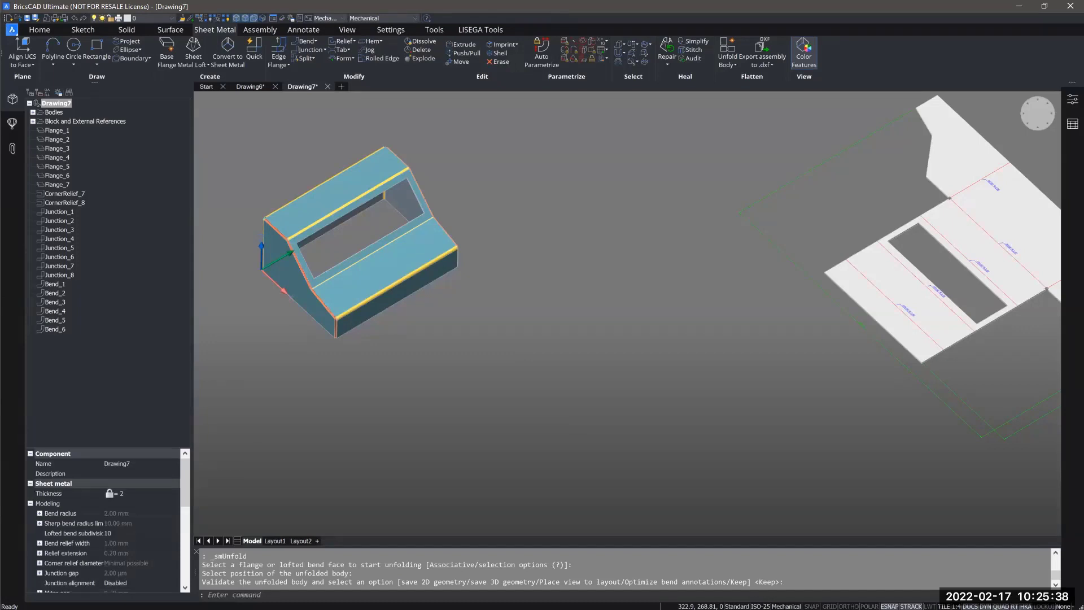
middle_drag(438, 324, 488, 310)
scroll(480, 423, up, 1)
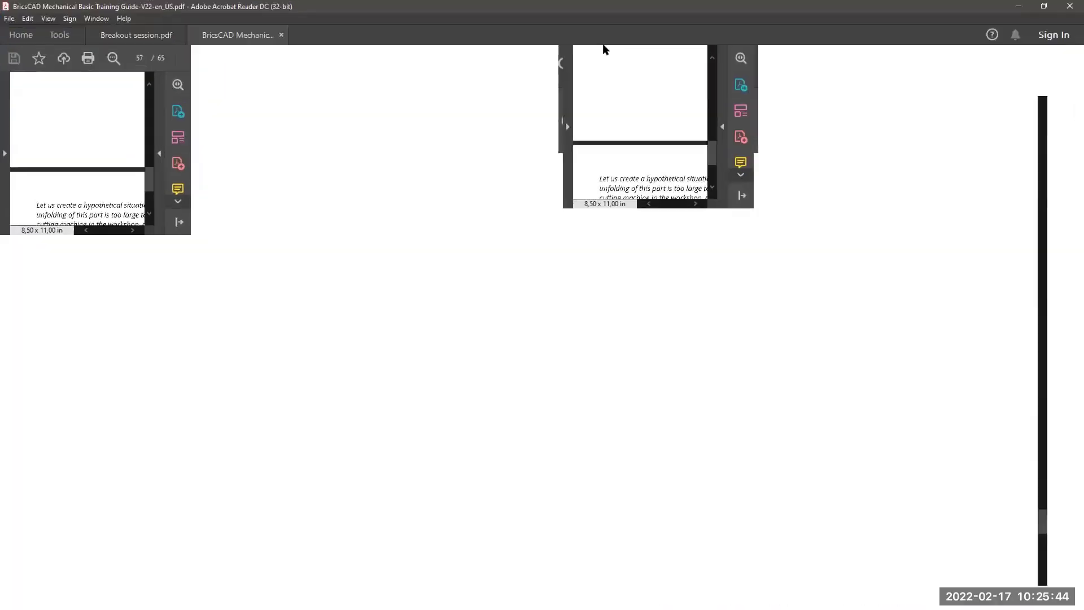
scroll(455, 306, down, 1)
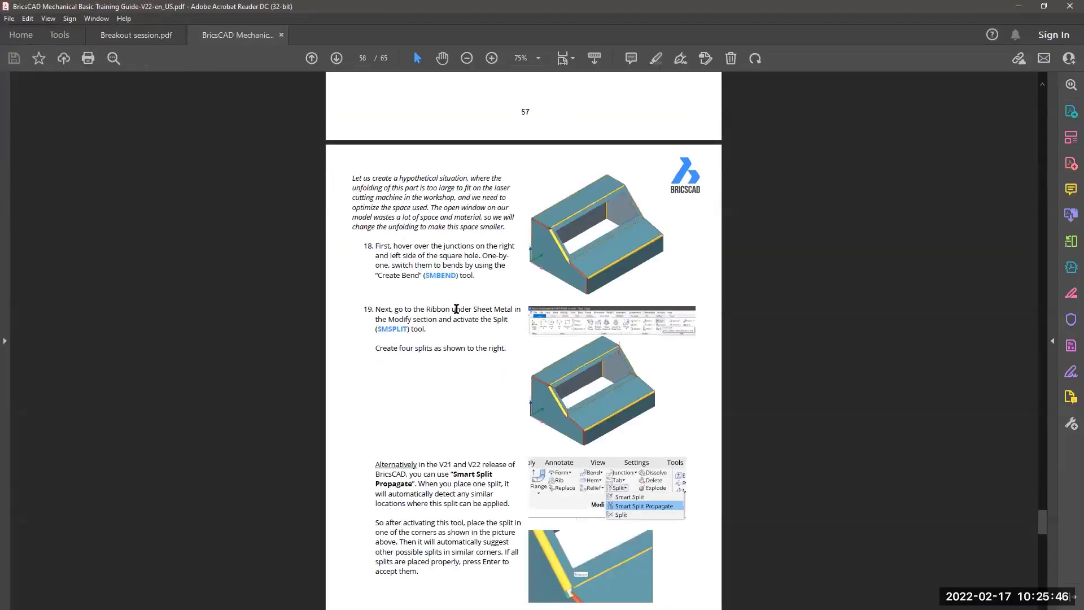
scroll(457, 310, up, 8)
scroll(457, 310, up, 9)
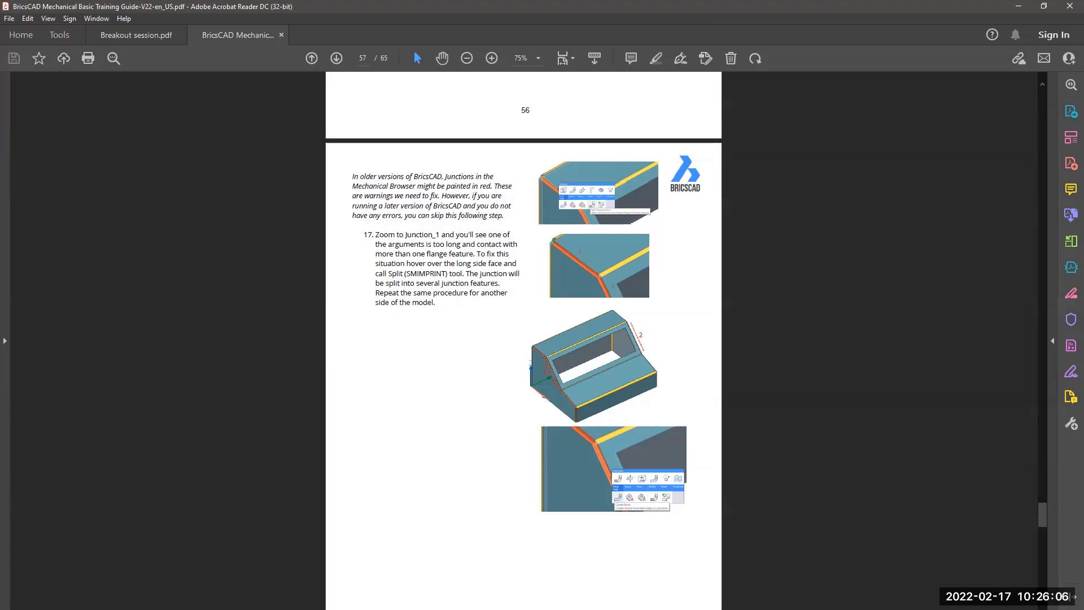
Switch back to BricsCAD and examine the separate junctions along the side panel's top and sloped edges beside the window opening
key(alt+Tab)
scroll(347, 298, up, 6)
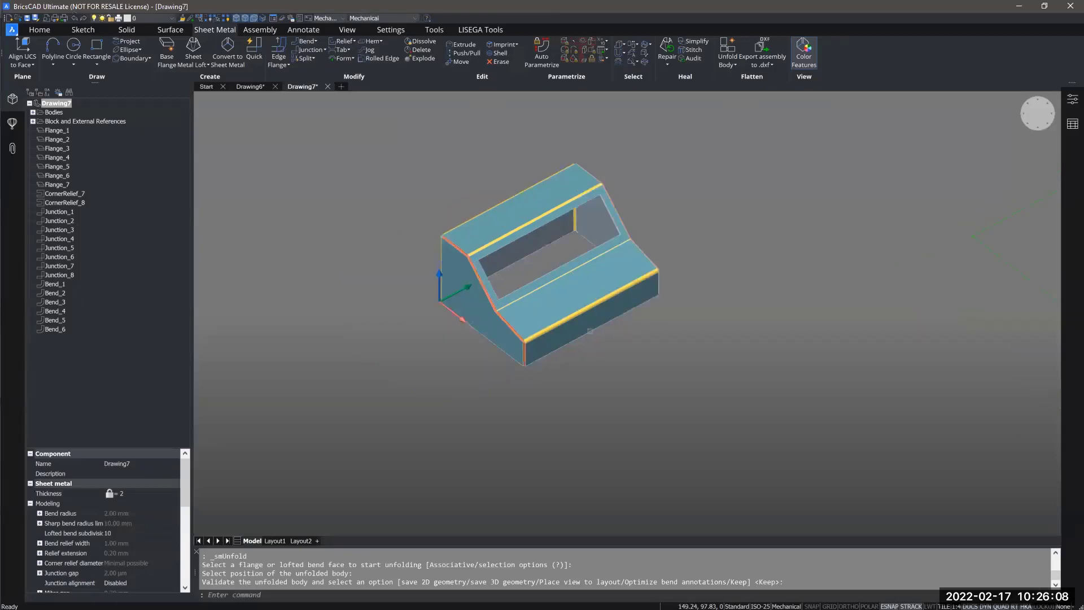
scroll(416, 248, up, 4)
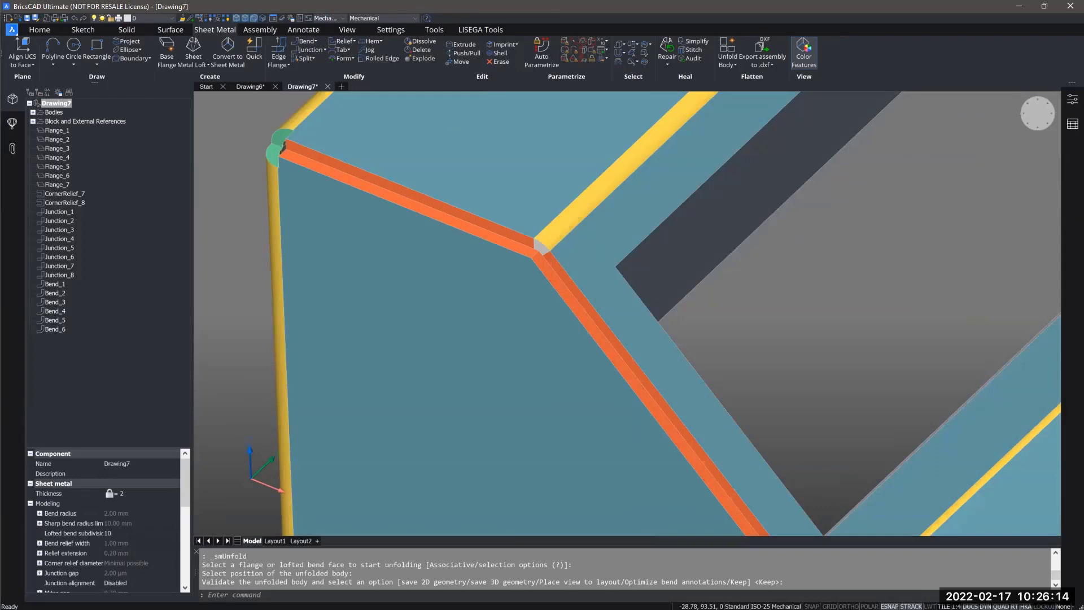
middle_drag(575, 293, 539, 408)
middle_drag(578, 455, 496, 329)
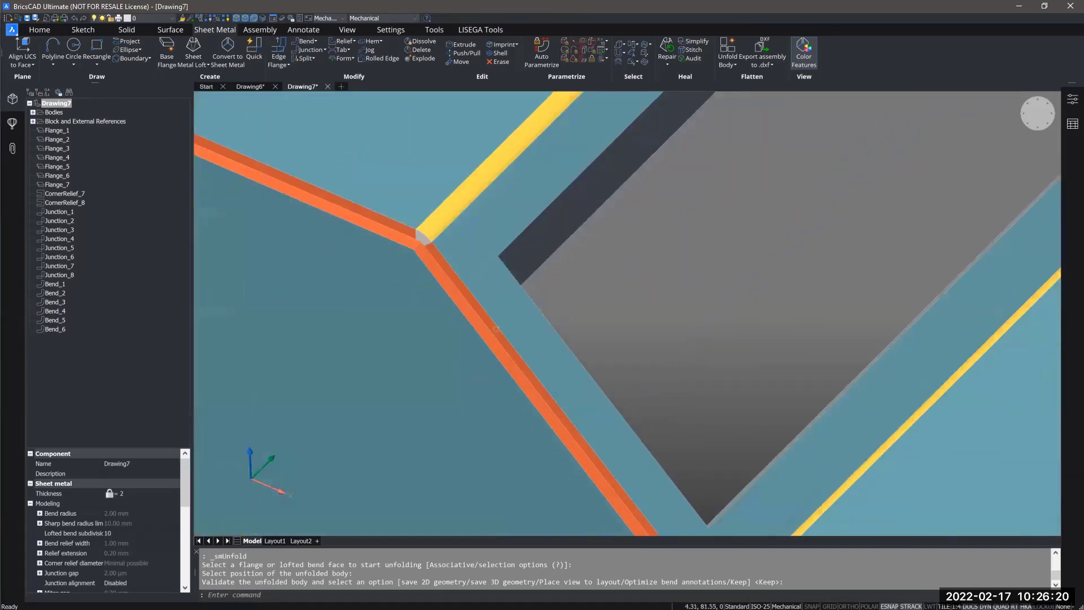
shift+middle_drag(441, 266, 434, 291)
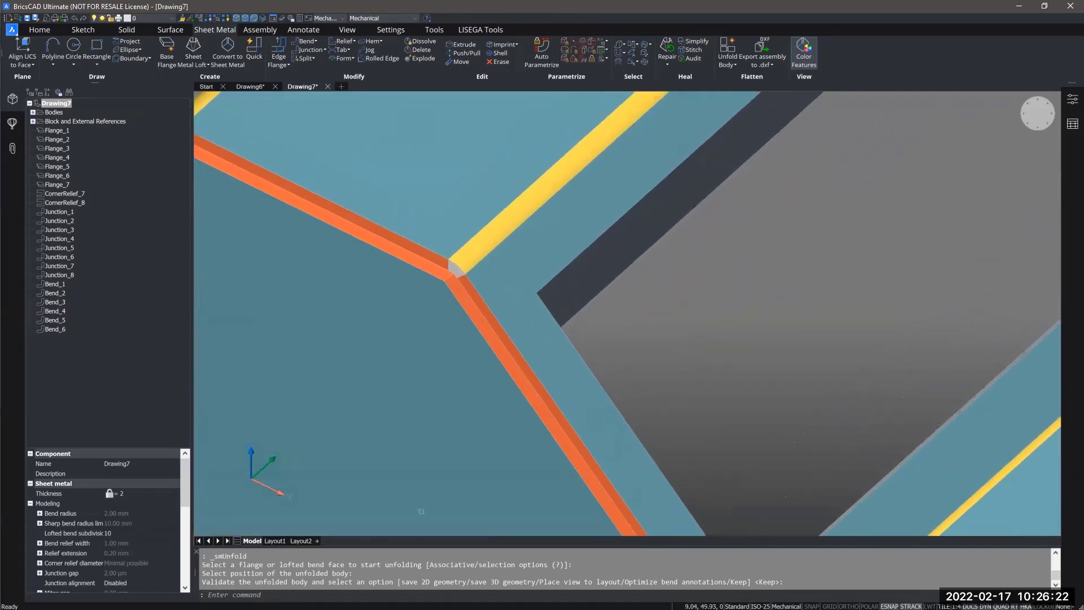
shift+middle_drag(538, 404, 467, 324)
scroll(535, 341, down, 1)
scroll(539, 337, up, 3)
scroll(540, 319, down, 3)
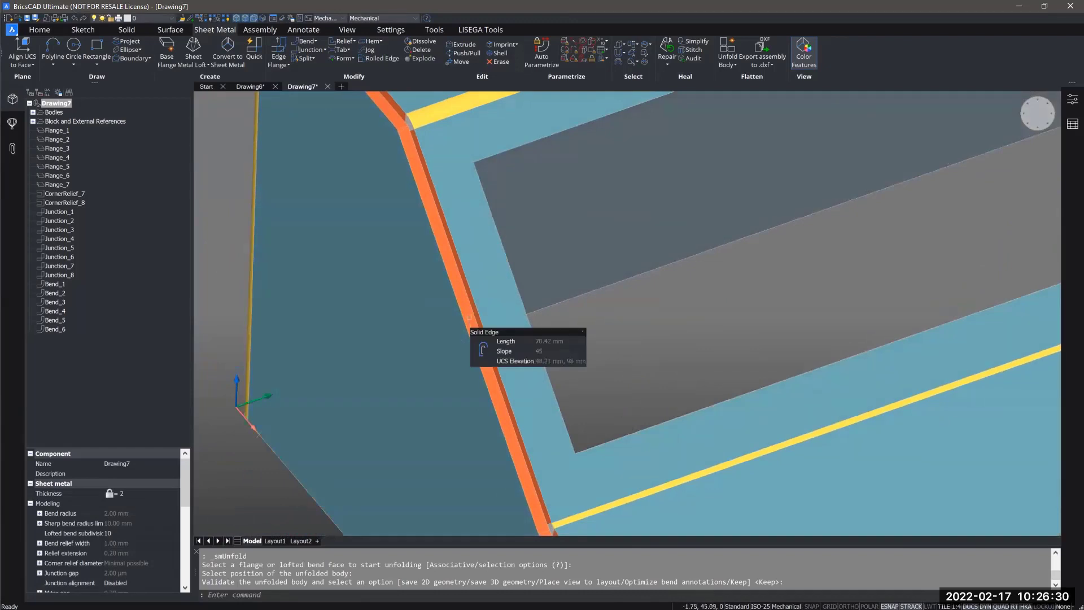
scroll(468, 318, down, 3)
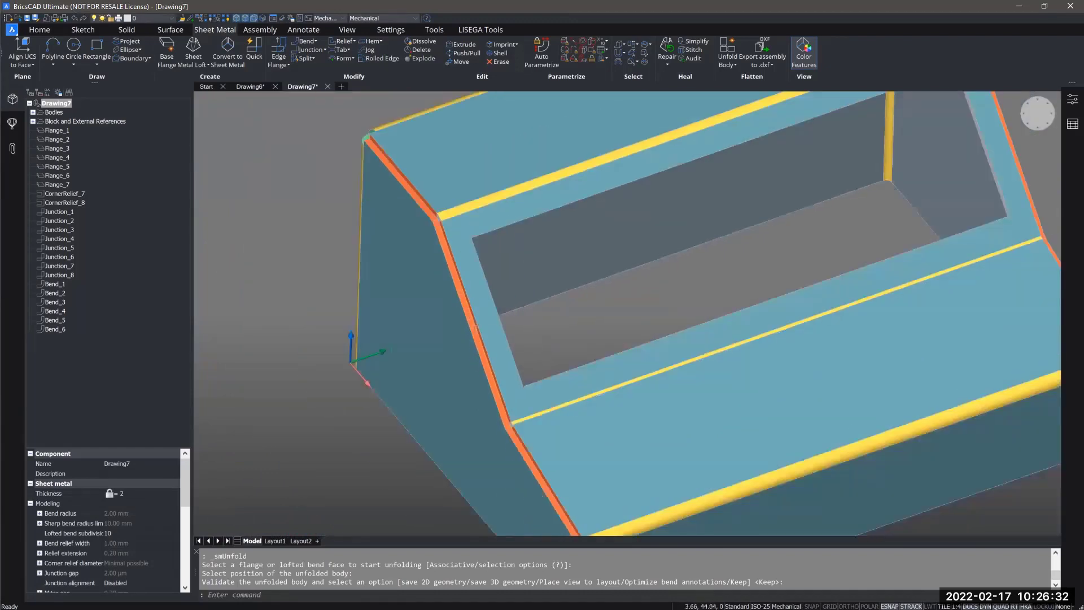
Convert the junctions along the sloped edges on both sides of the window opening into bends
shift+middle_drag(476, 326, 464, 298)
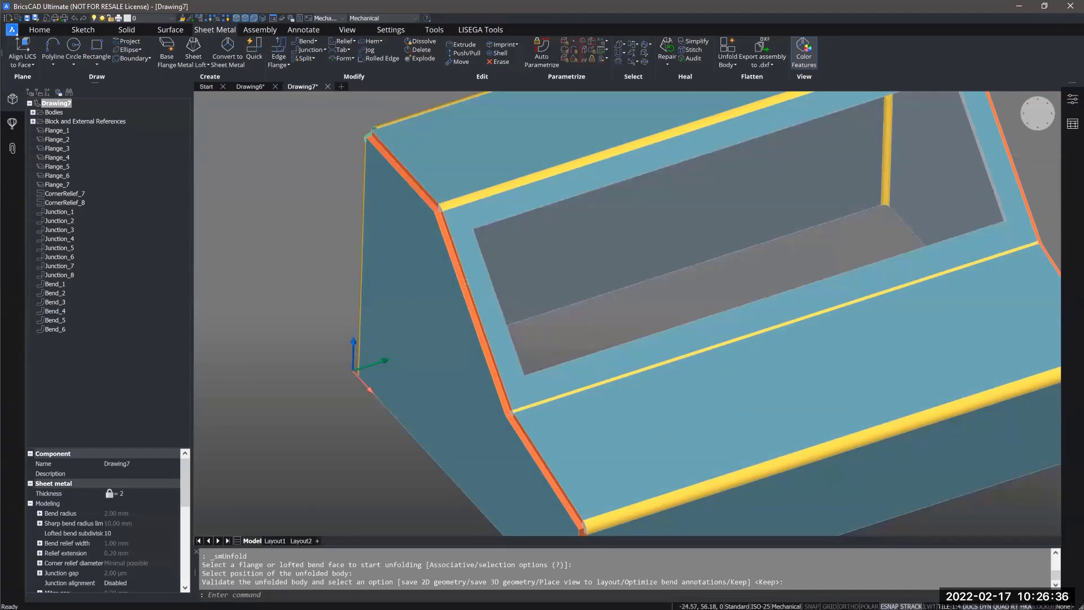
scroll(467, 293, up, 5)
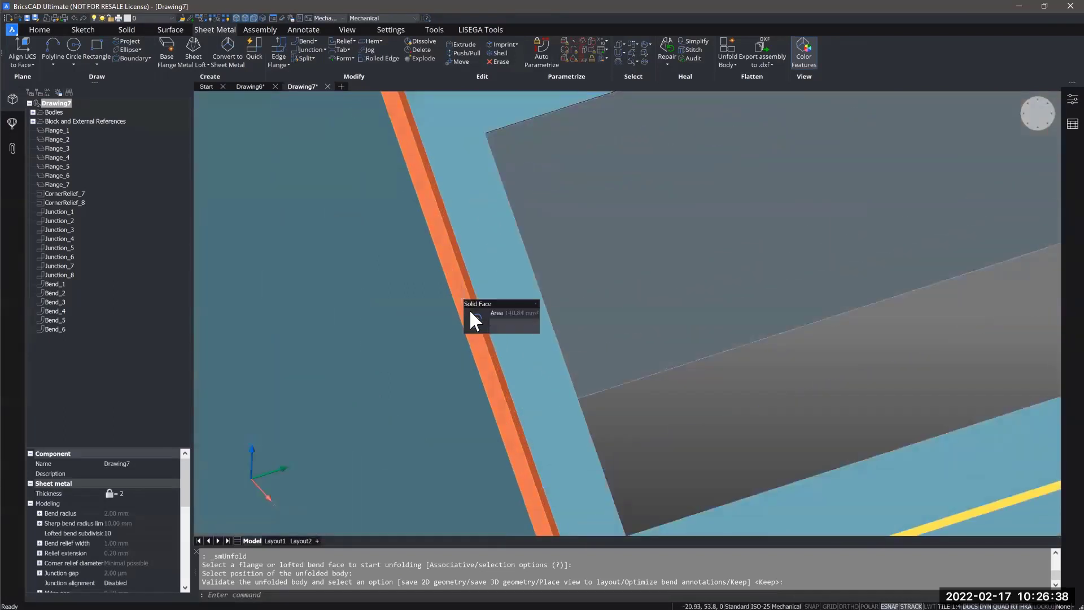
mouse_move(469, 309)
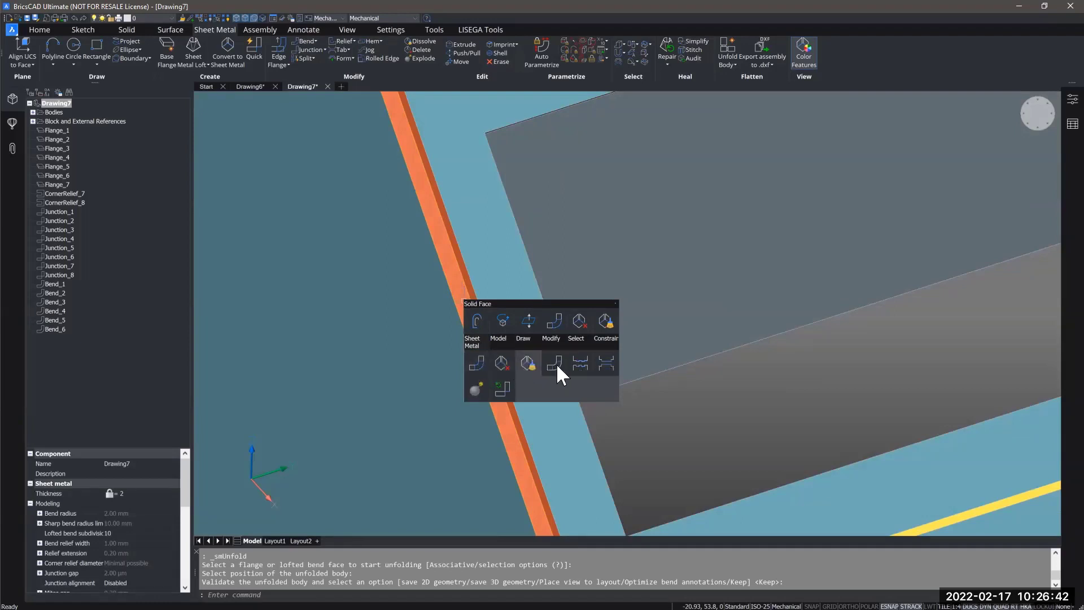
click(479, 366)
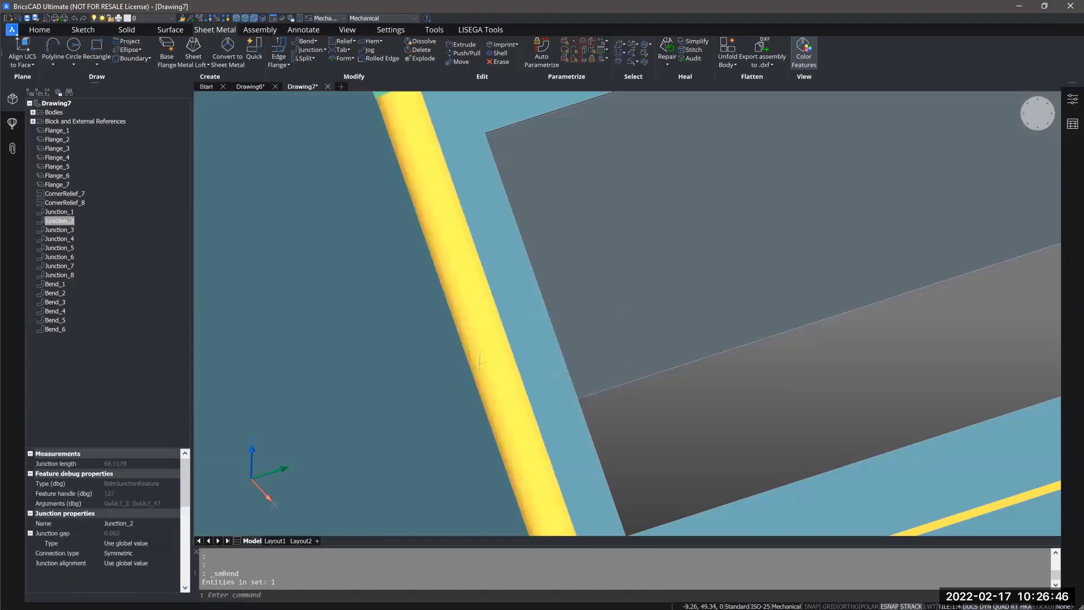
scroll(503, 332, down, 5)
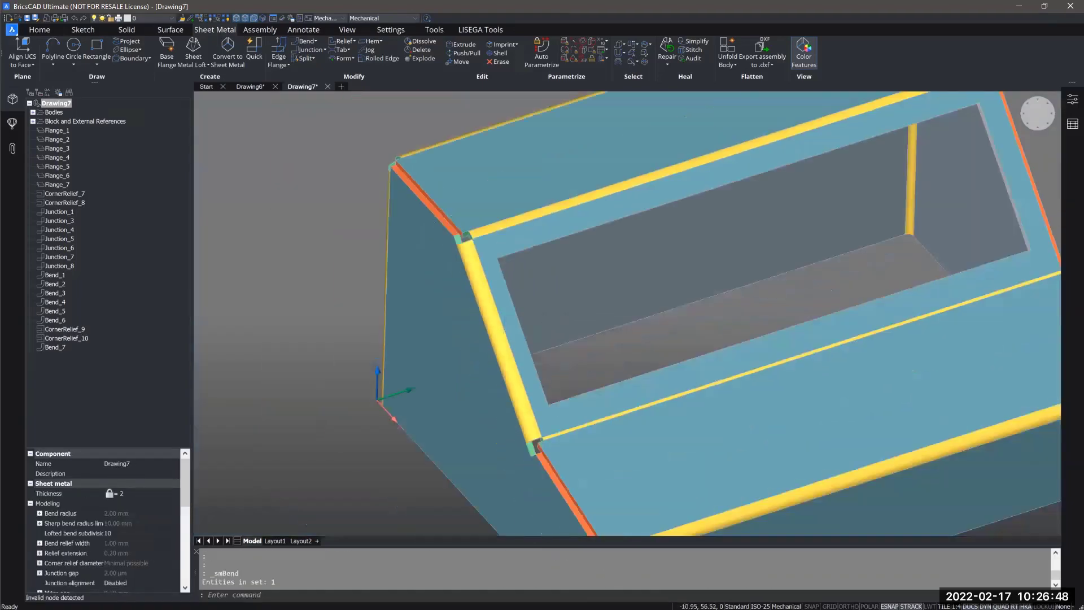
shift+middle_drag(503, 332, 254, 327)
scroll(697, 345, up, 3)
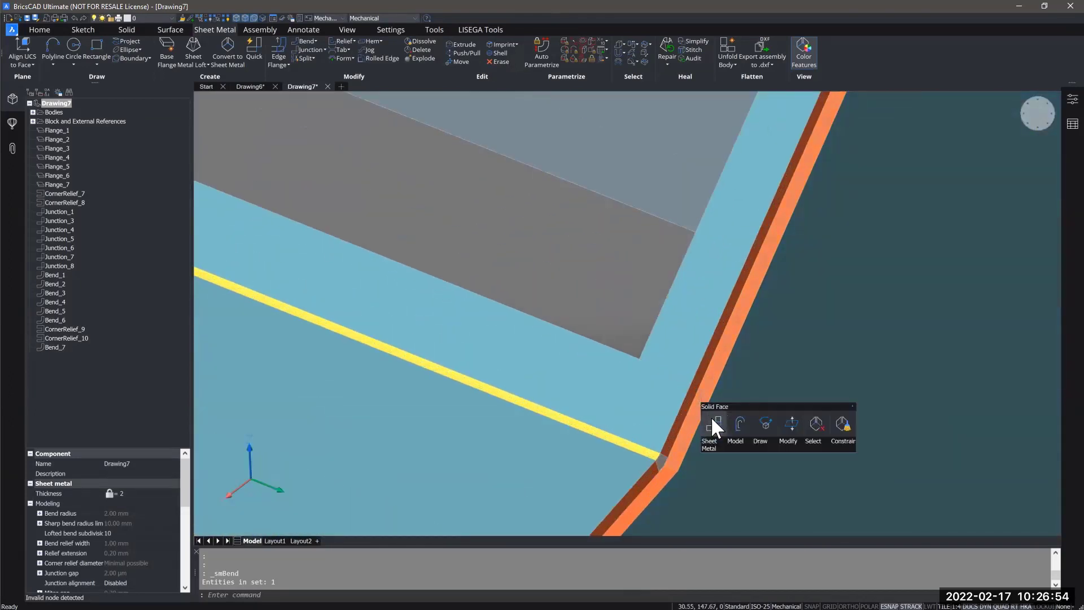
click(713, 420)
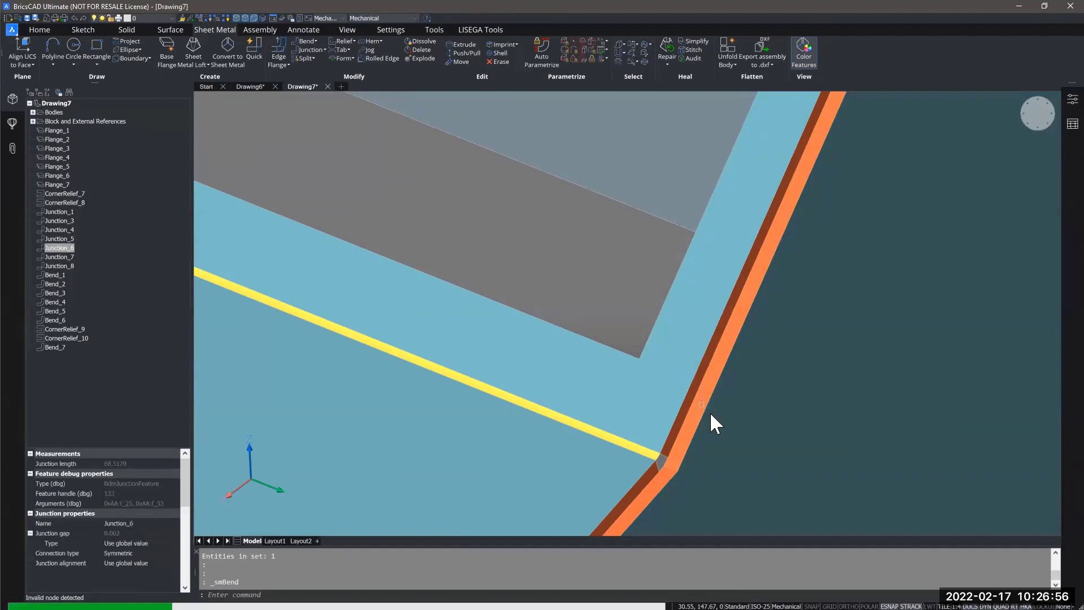
scroll(659, 347, down, 7)
shift+middle_drag(660, 347, 830, 361)
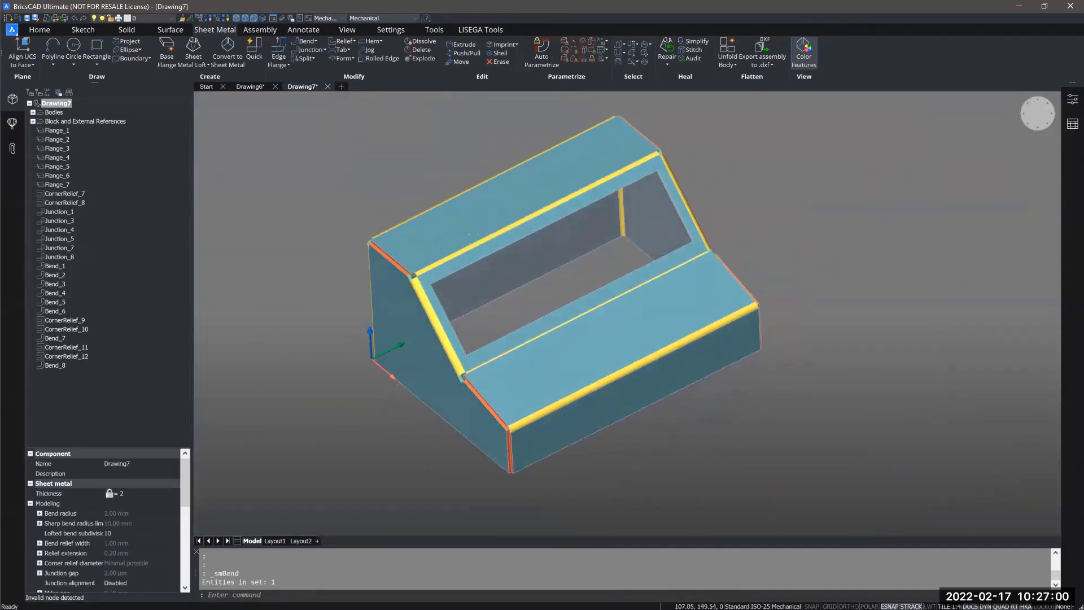
Examine the corner reliefs at the upper and lower ends of the sloped side bend beside the window
shift+middle_drag(581, 354, 619, 366)
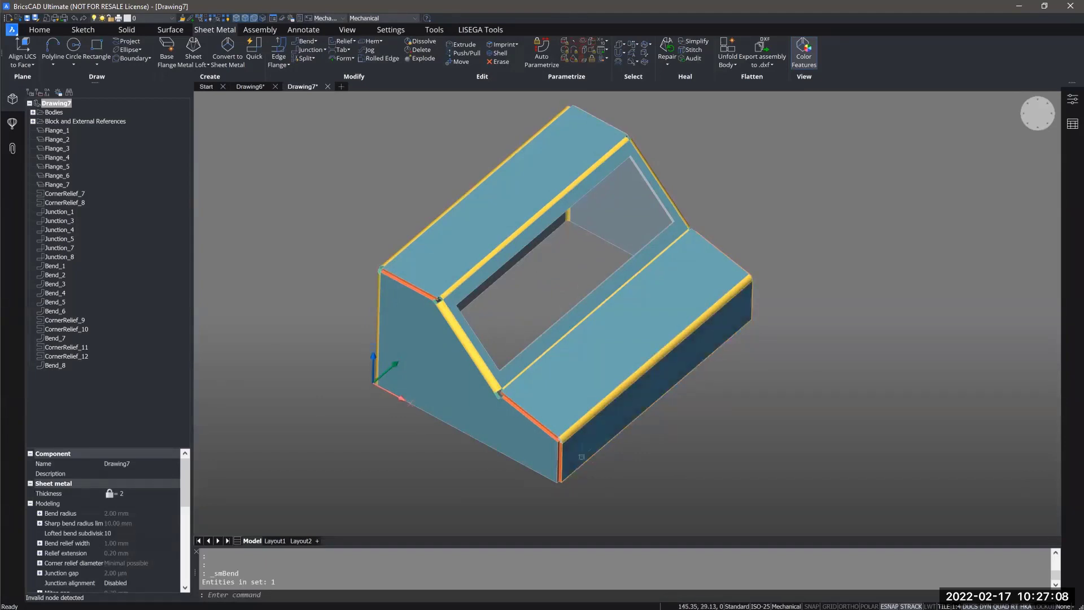
shift+middle_drag(597, 445, 543, 386)
shift+middle_drag(473, 318, 524, 313)
scroll(478, 269, up, 5)
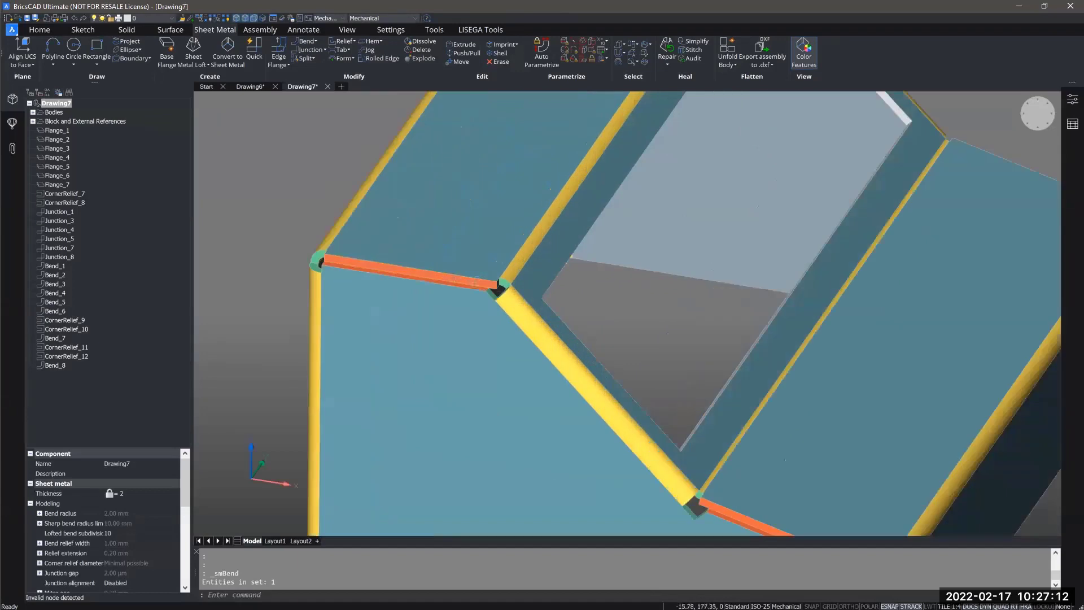
scroll(569, 393, down, 3)
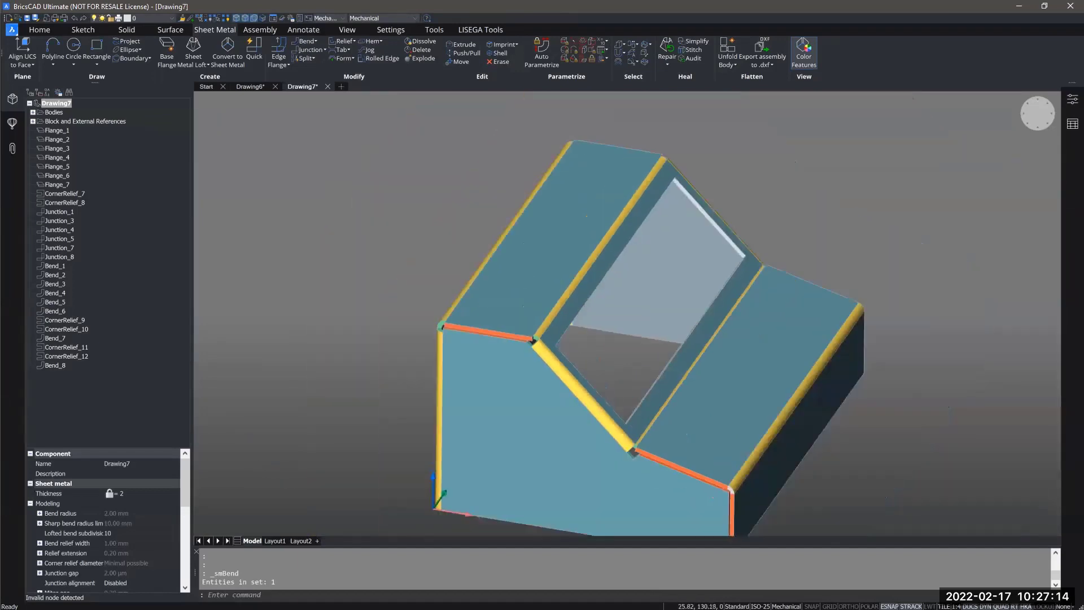
shift+middle_drag(569, 392, 398, 388)
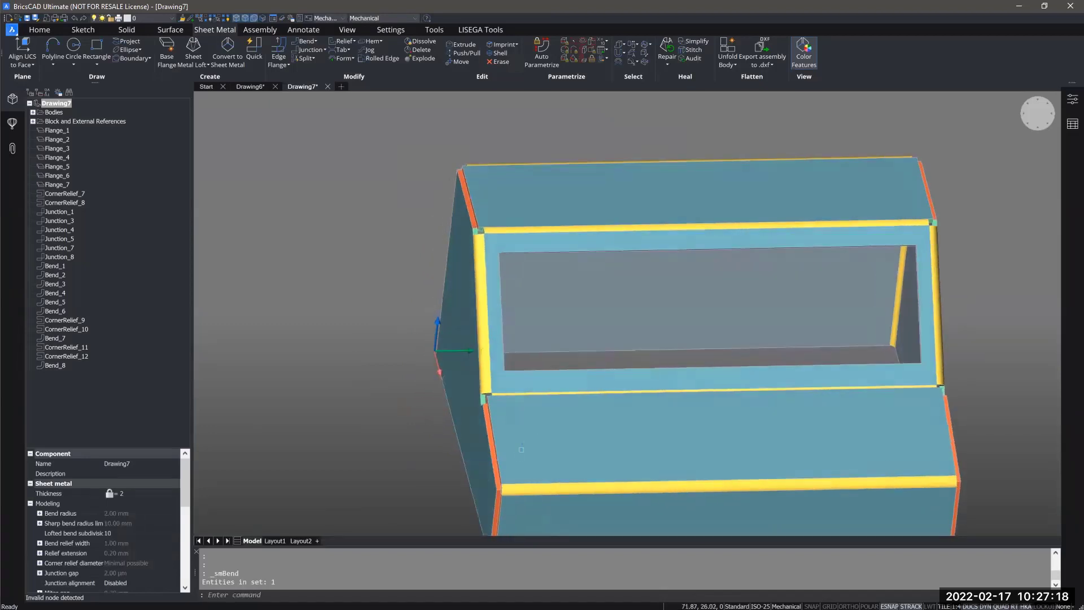
scroll(497, 390, up, 5)
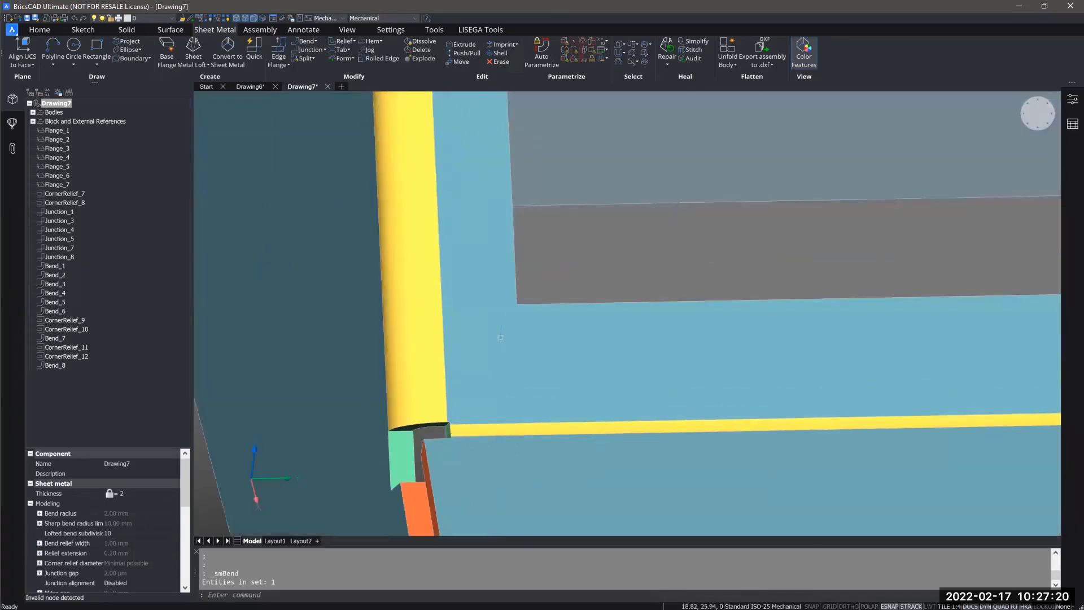
scroll(407, 455, down, 3)
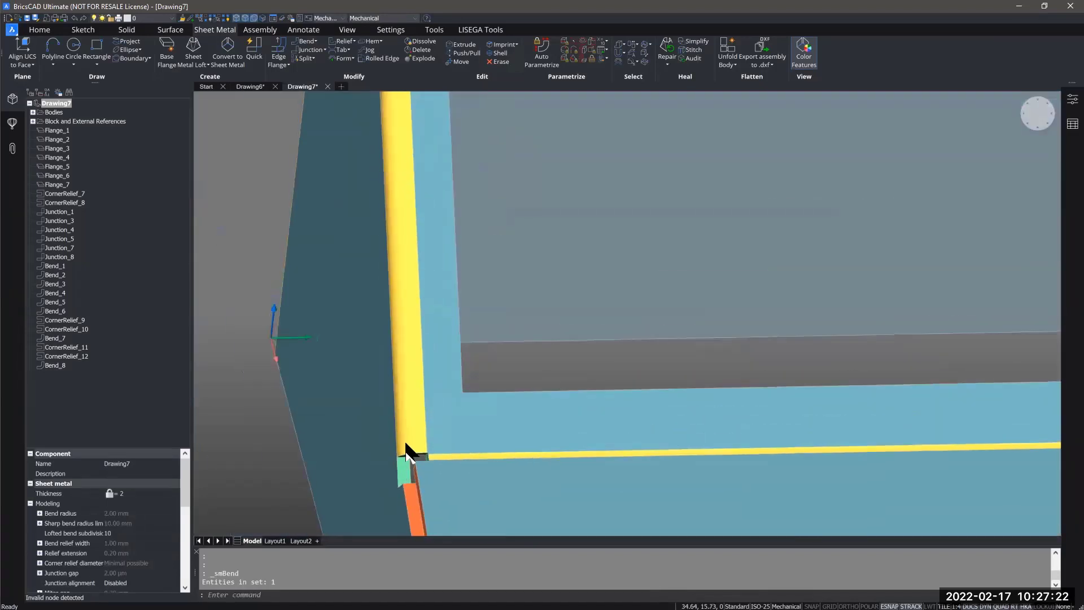
middle_drag(420, 240, 422, 379)
scroll(419, 429, down, 2)
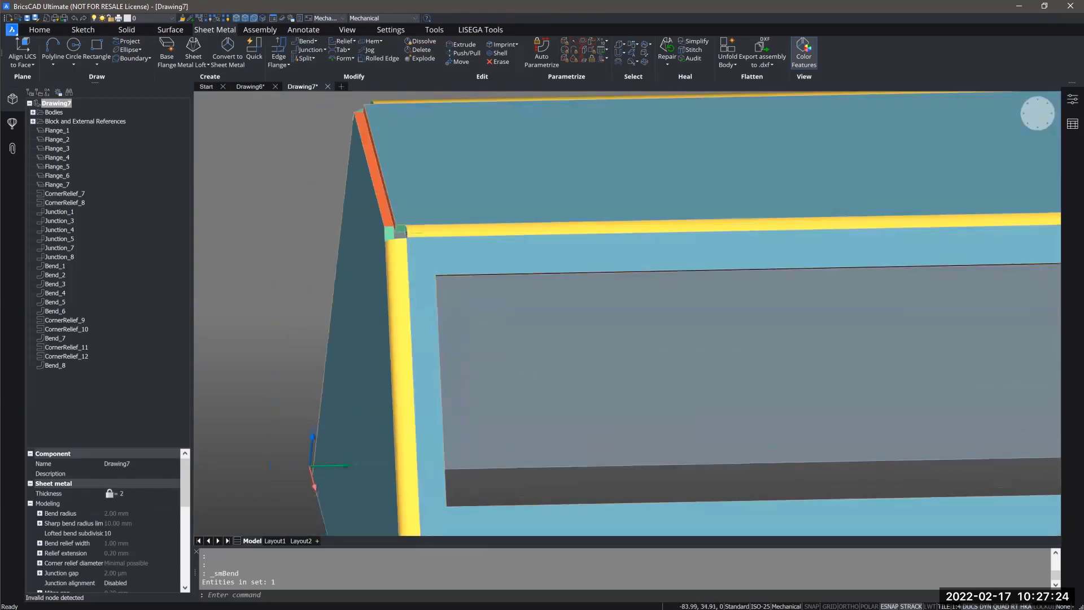
shift+middle_drag(464, 294, 560, 246)
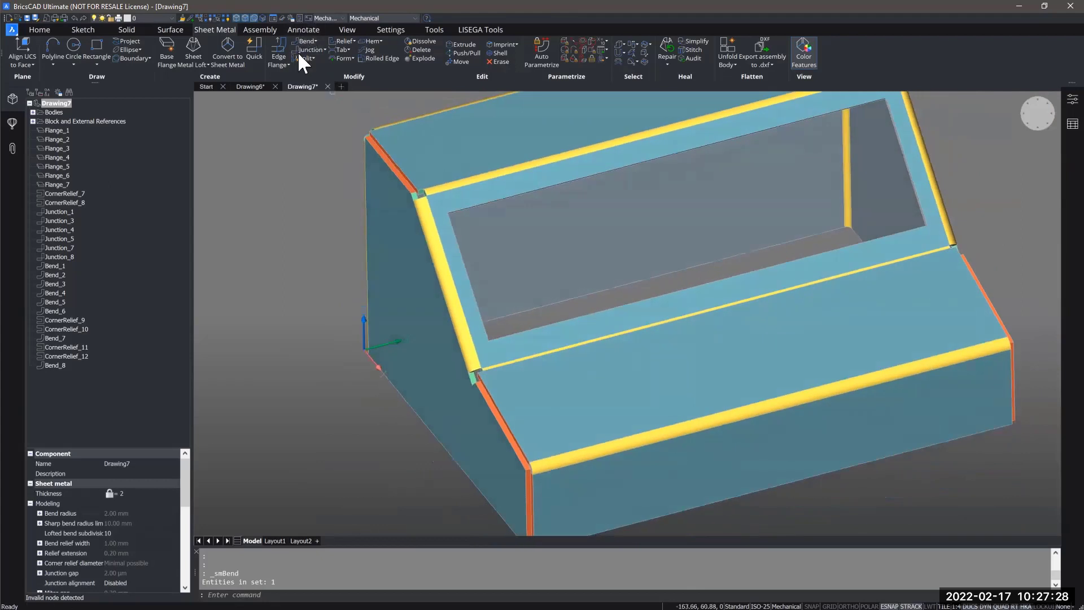
Start a propagated smart split of the window flange from the upper corner vertex of the window opening nearest the side panel
click(311, 59)
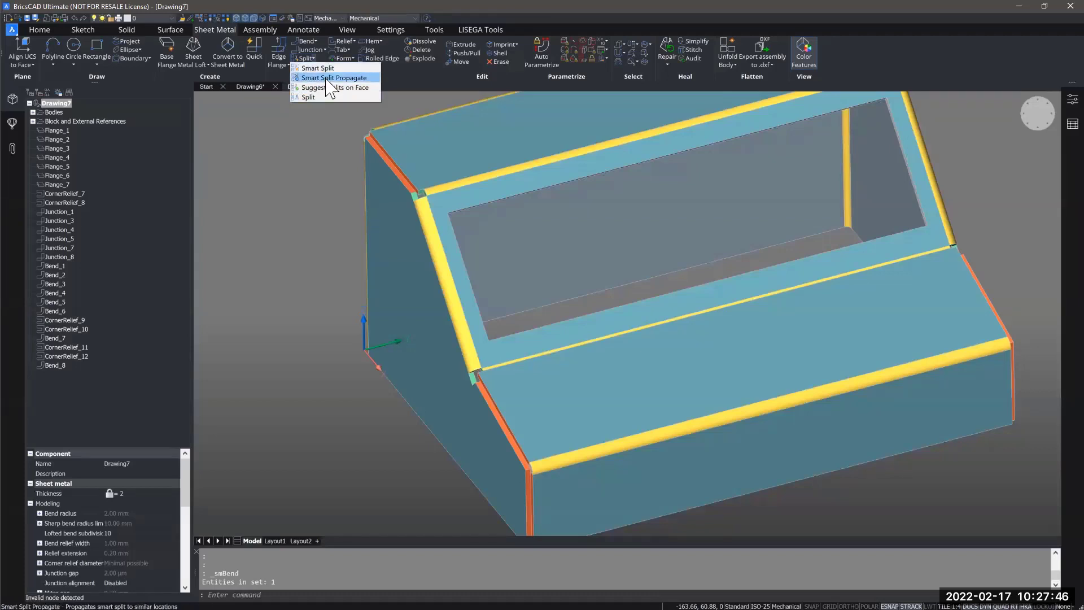
click(329, 78)
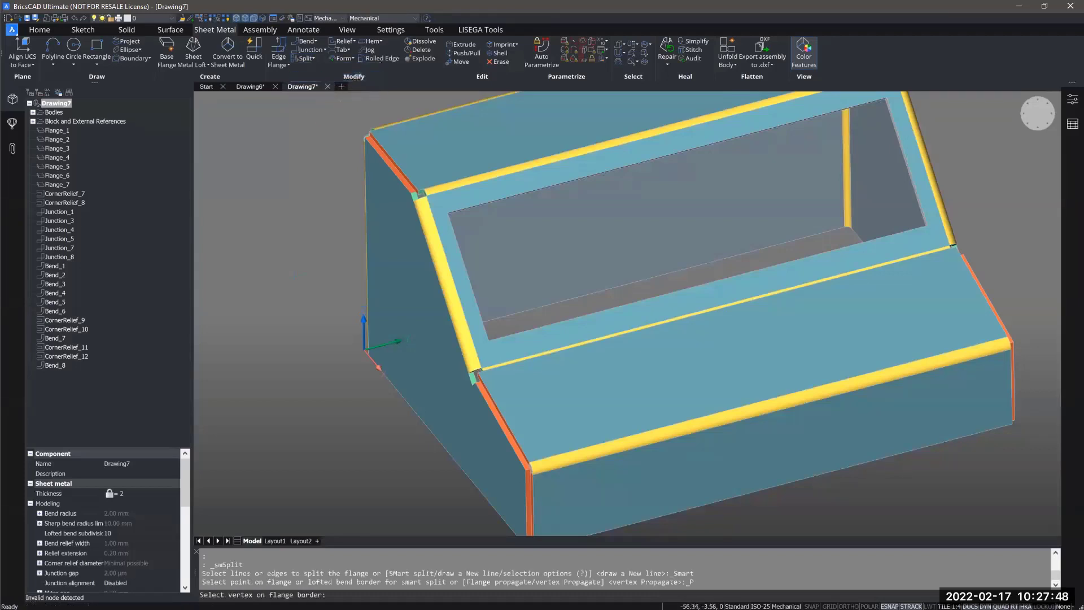
shift+middle_drag(450, 215, 389, 221)
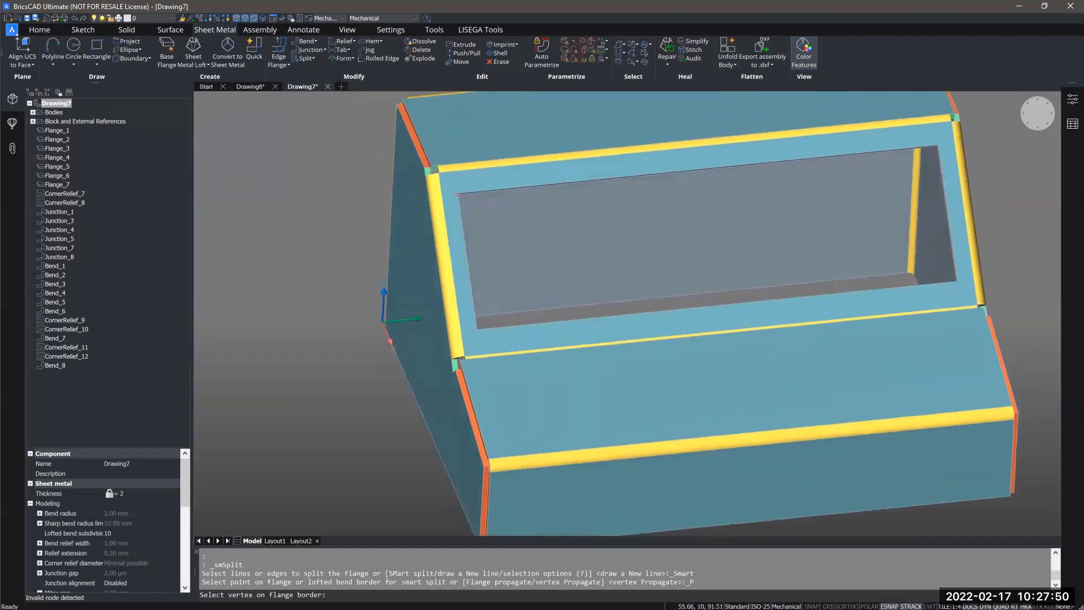
scroll(463, 170, up, 8)
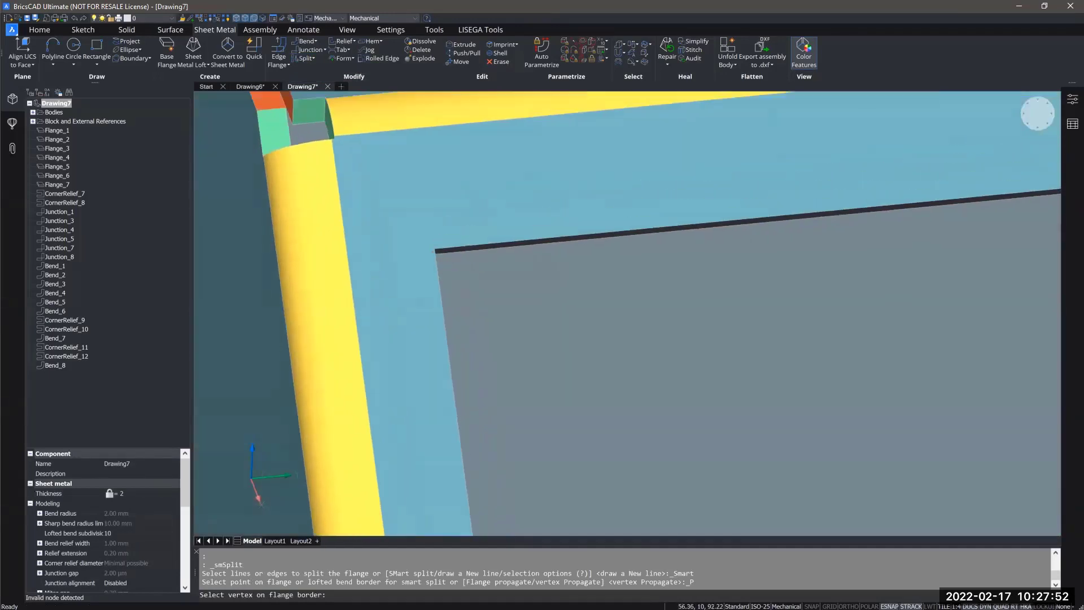
middle_drag(422, 289, 420, 289)
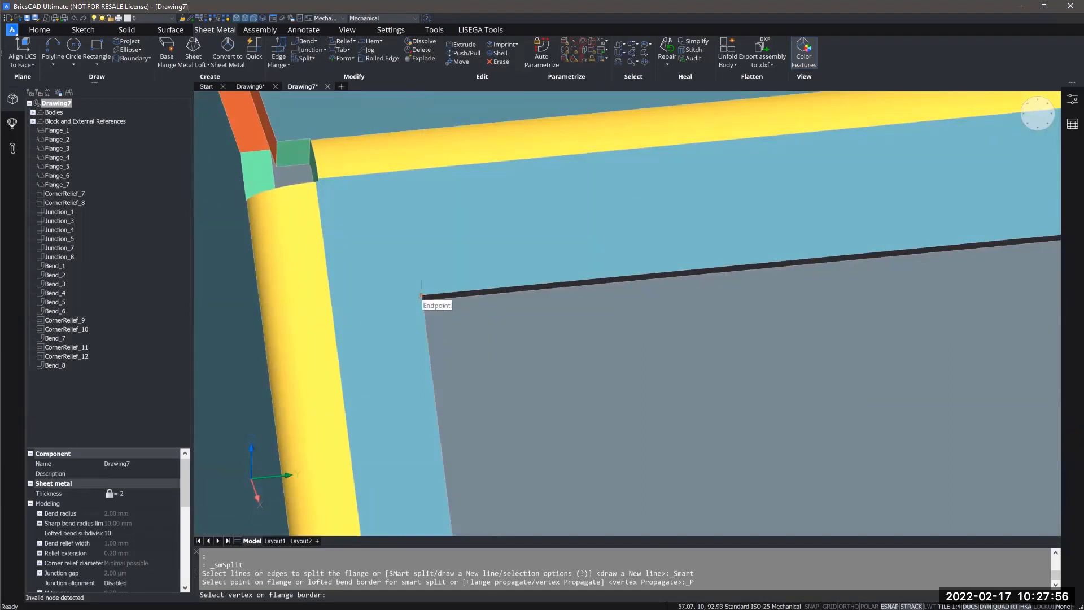
click(421, 296)
Check the proposed diagonal splits at all four corners of the window opening and apply them
scroll(421, 294, down, 10)
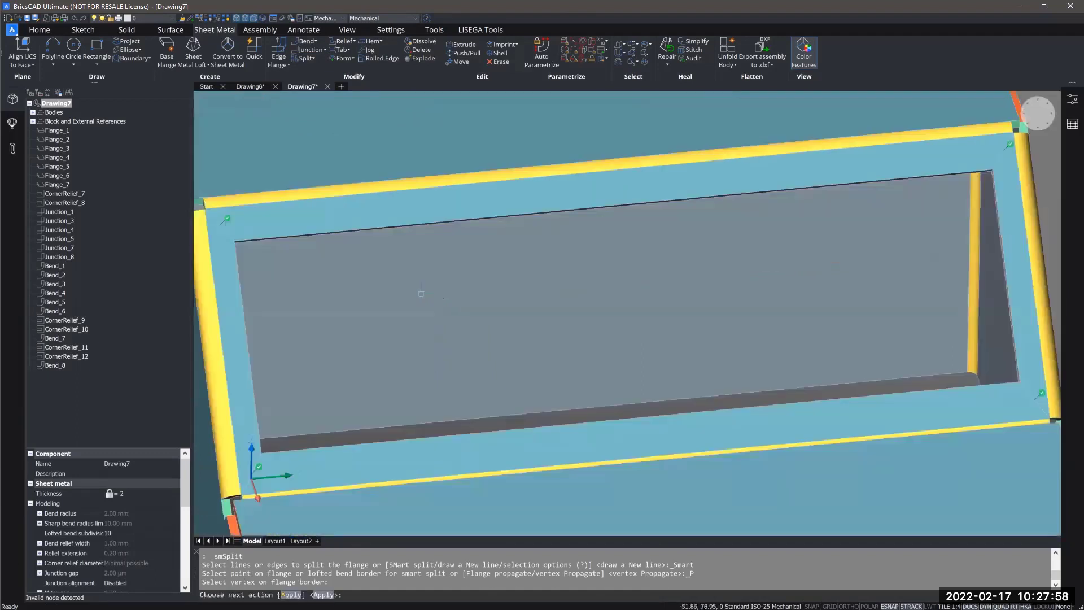
scroll(421, 293, down, 2)
shift+middle_drag(421, 294, 444, 296)
scroll(278, 251, up, 10)
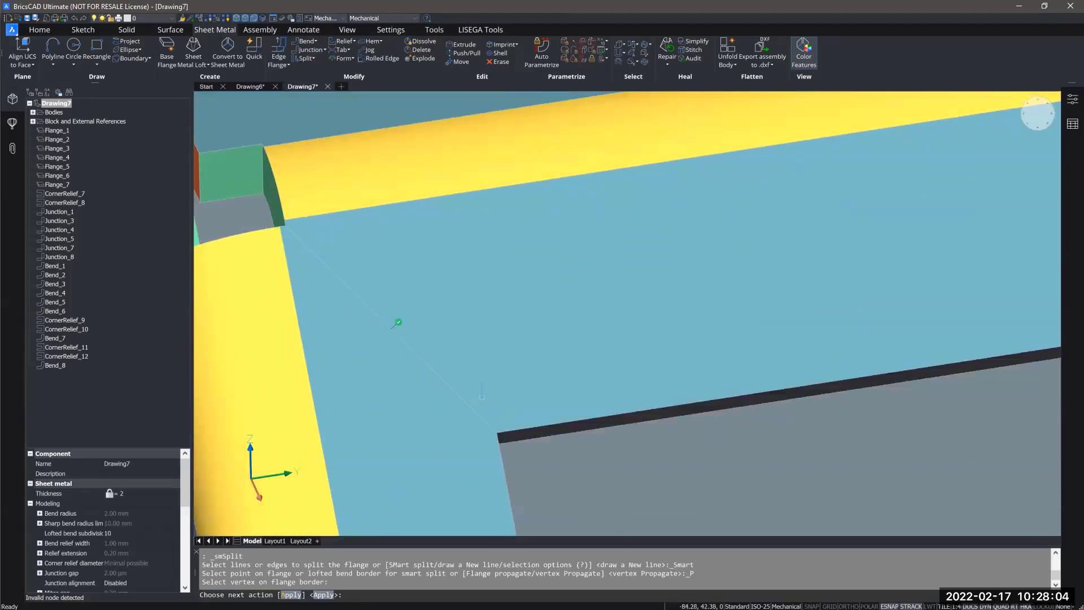
scroll(313, 259, down, 6)
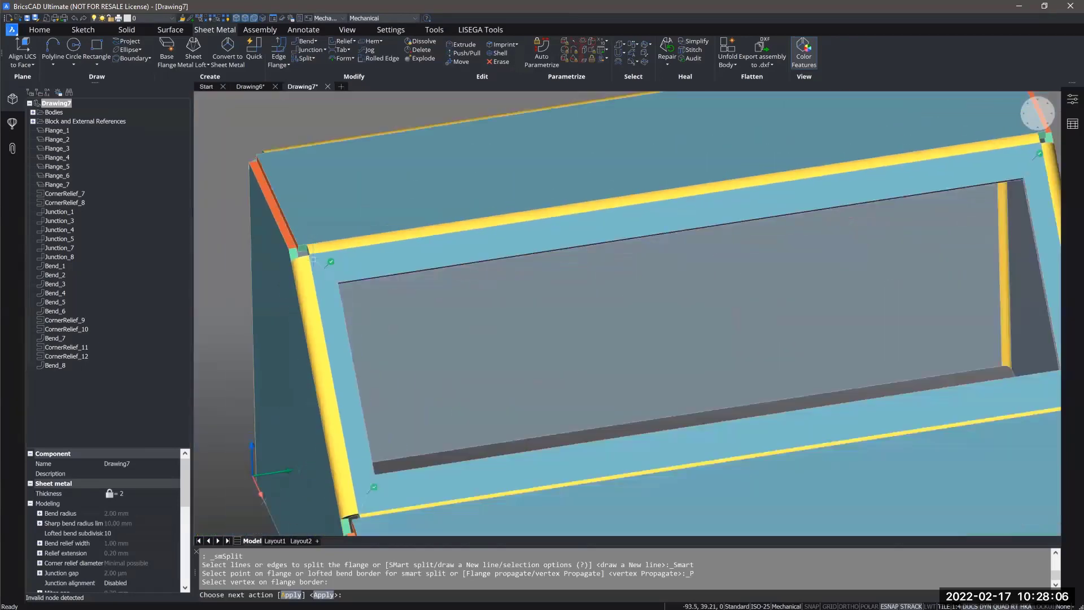
scroll(314, 260, down, 3)
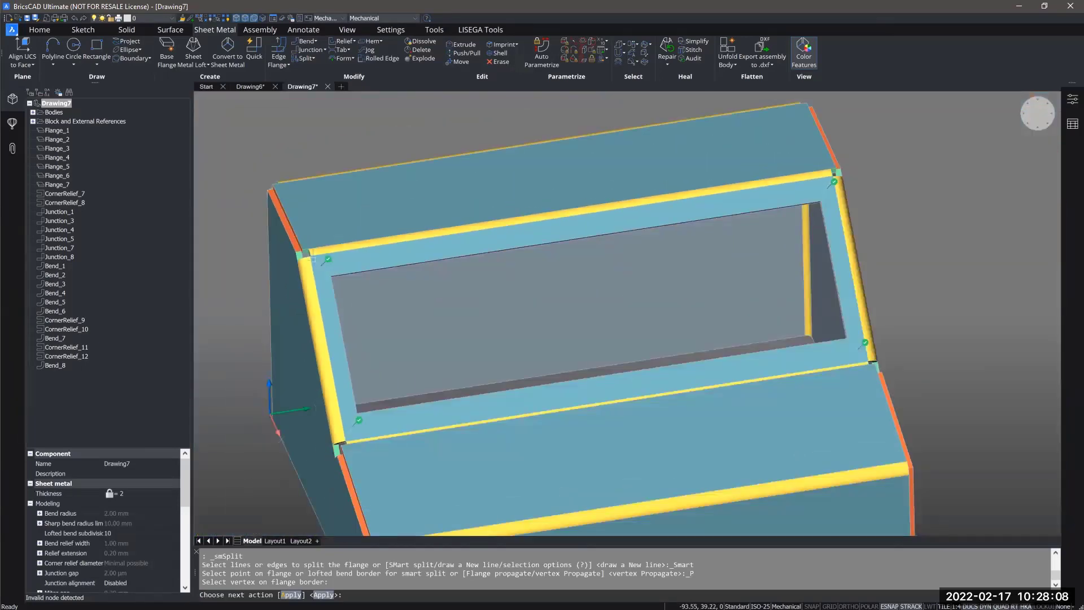
shift+middle_drag(377, 355, 422, 410)
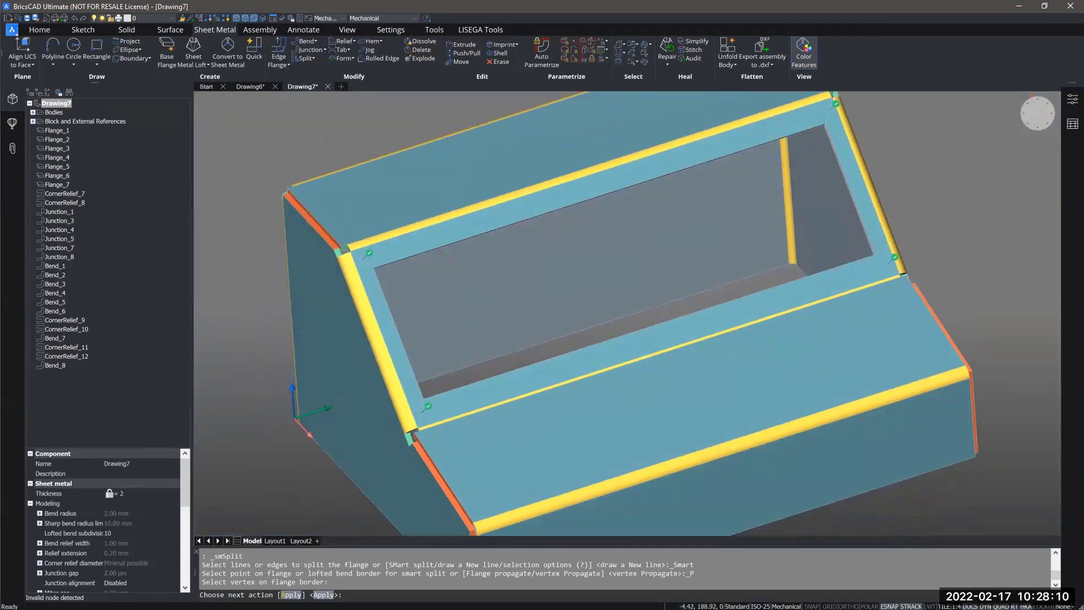
shift+middle_drag(747, 213, 746, 218)
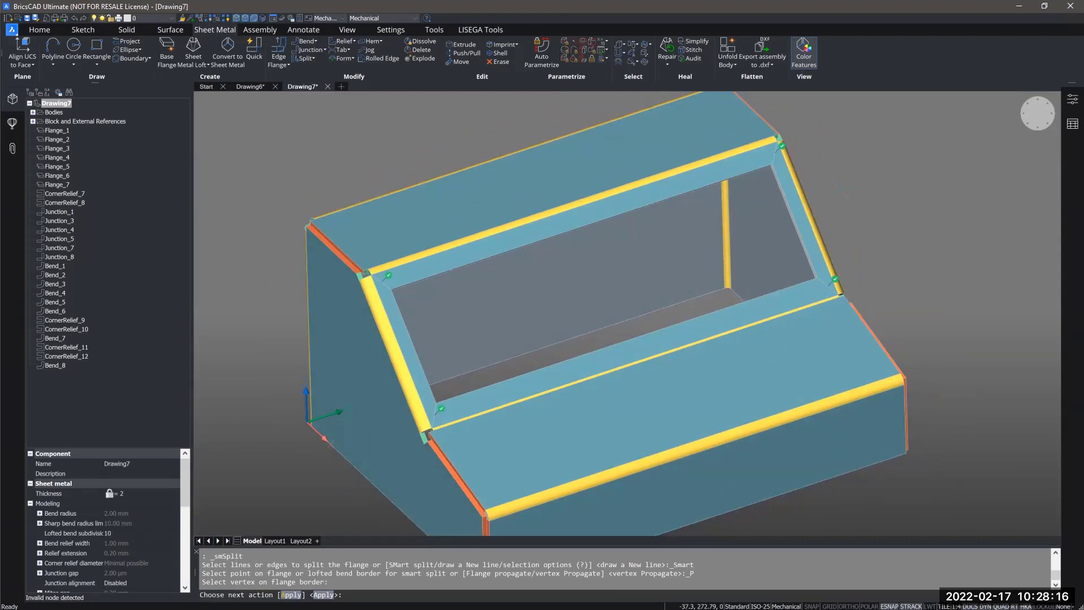
key(Return)
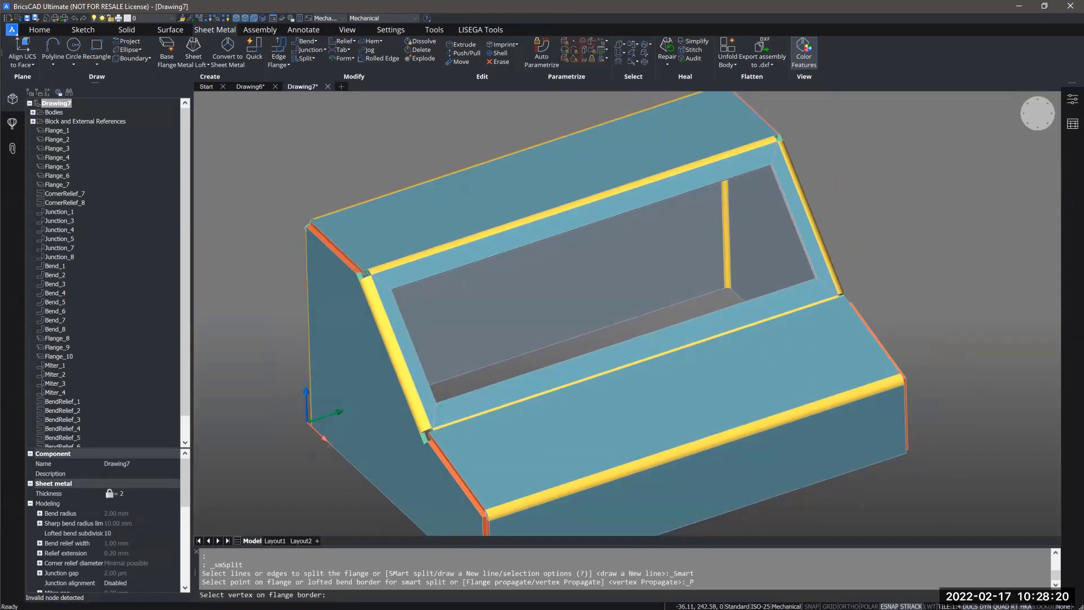
End the split command and examine the miter cuts at the lower and upper corners of the window opening
mouse_move(855, 286)
shift+middle_down()
mouse_move(880, 294)
mouse_move(845, 280)
shift+middle_up()
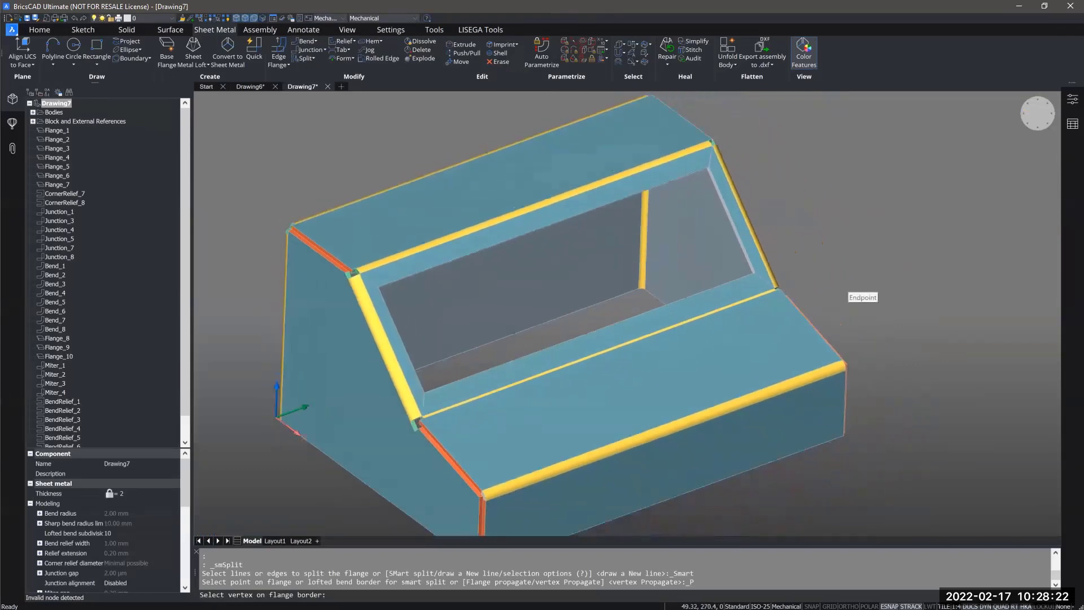
scroll(615, 293, down, 1)
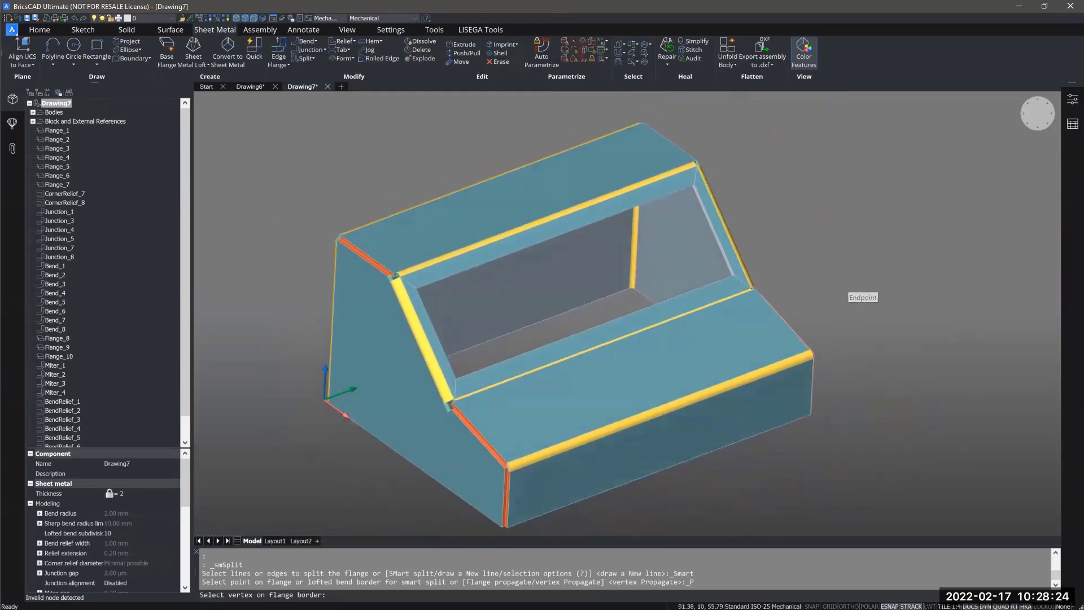
scroll(451, 390, up, 8)
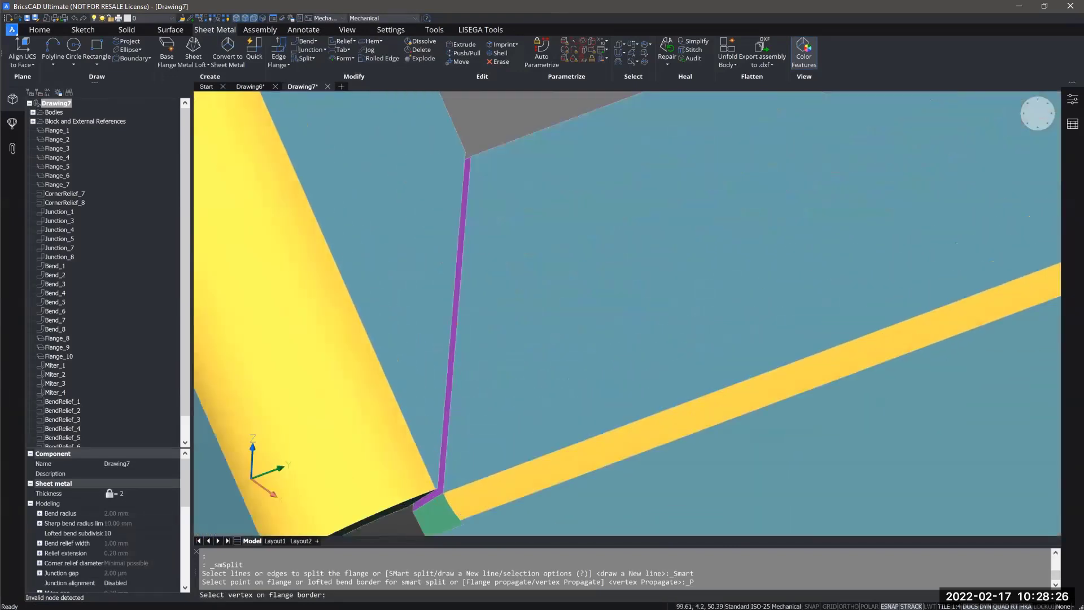
key(Escape)
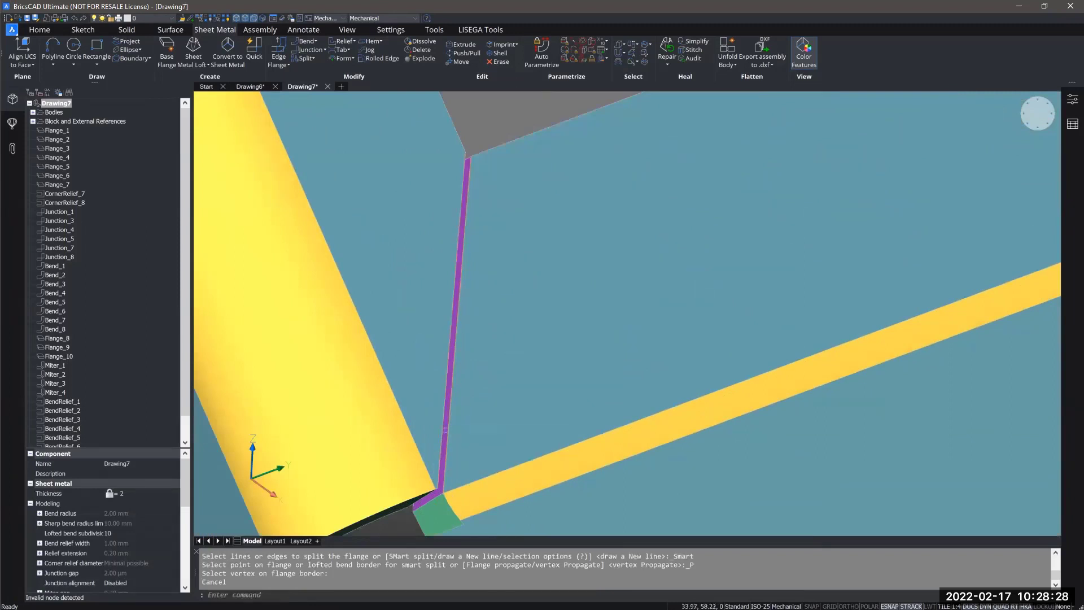
shift+middle_drag(445, 430, 423, 419)
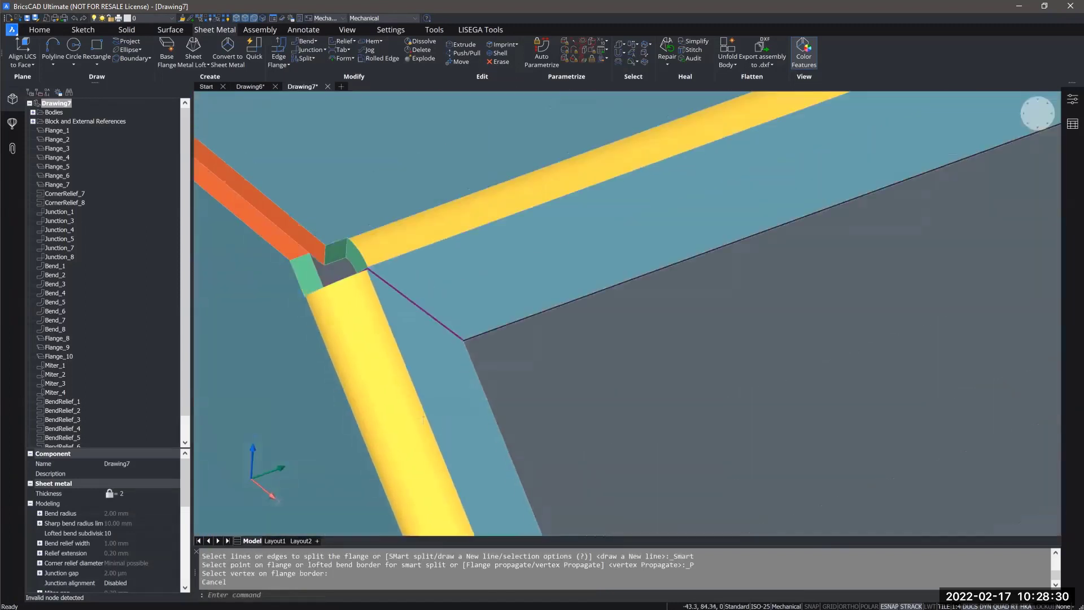
scroll(419, 323, up, 6)
scroll(419, 322, down, 14)
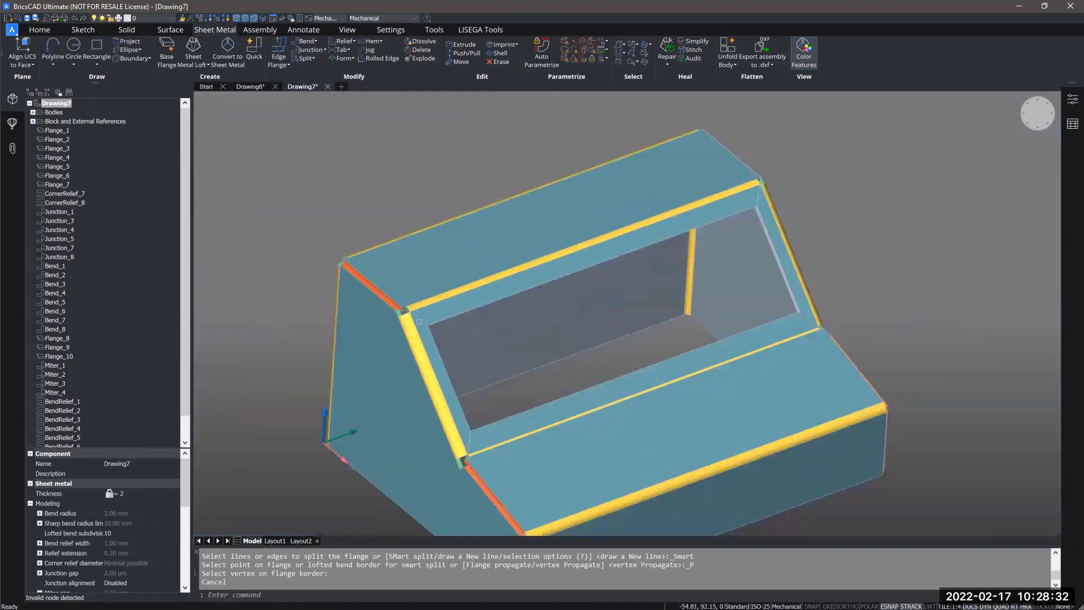
middle_drag(419, 322, 405, 266)
middle_drag(432, 363, 460, 347)
scroll(485, 328, down, 2)
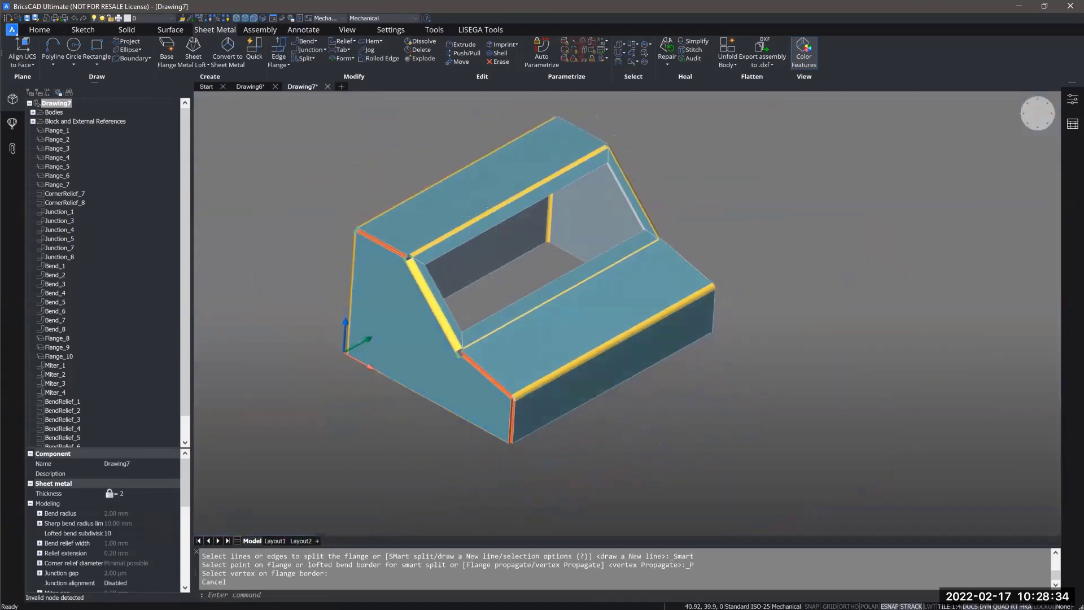
Review the existing unfolded view and highlight Body_1 and Body_2 in turn to see which housing parts each one contains
click(32, 111)
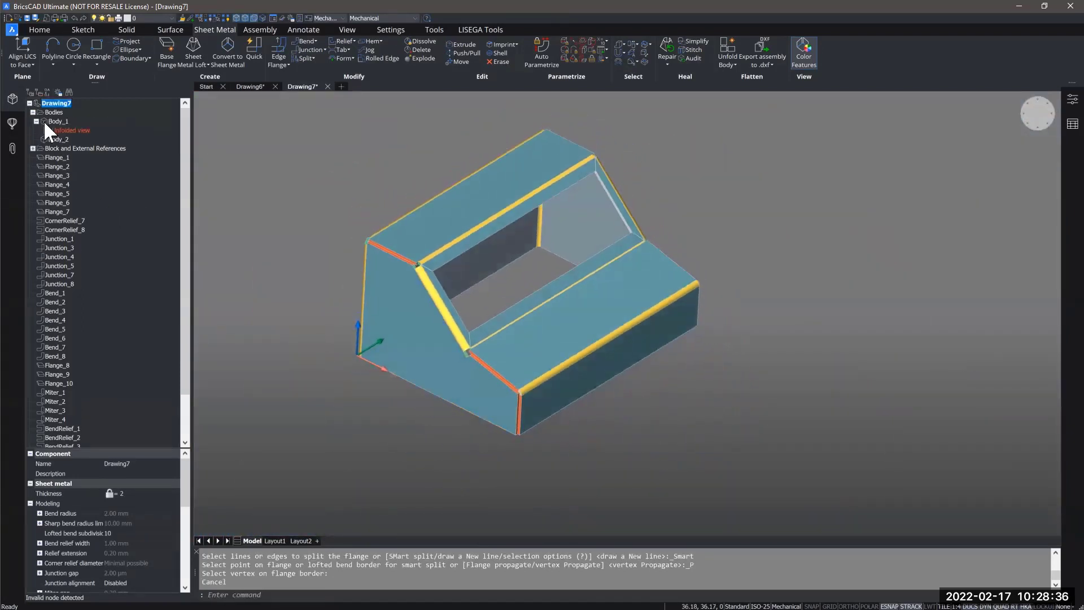
click(65, 130)
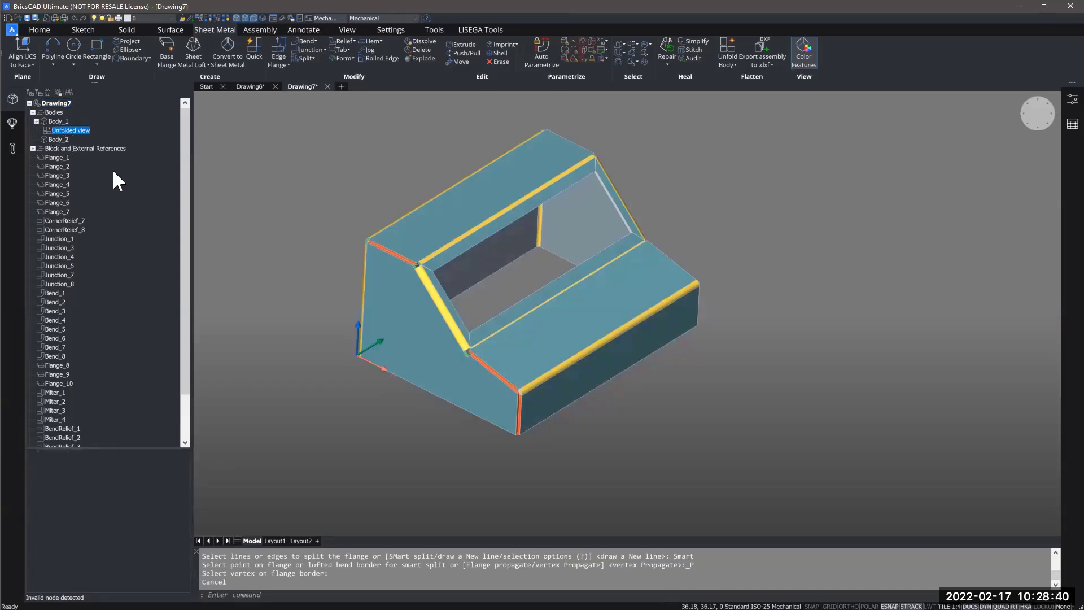
scroll(528, 311, down, 5)
middle_drag(676, 337, 603, 330)
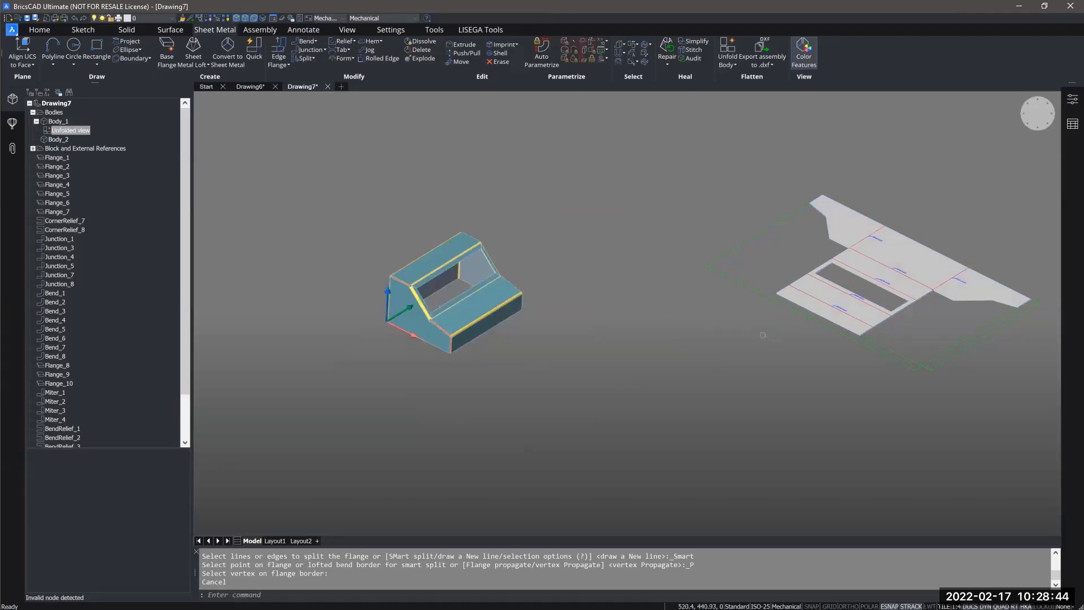
click(59, 121)
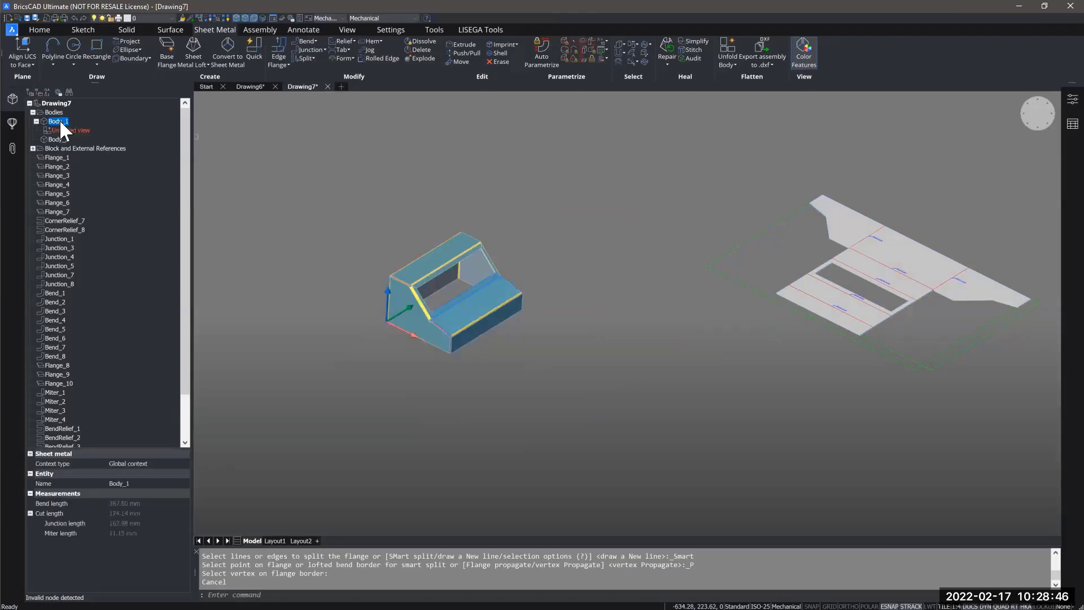
click(57, 139)
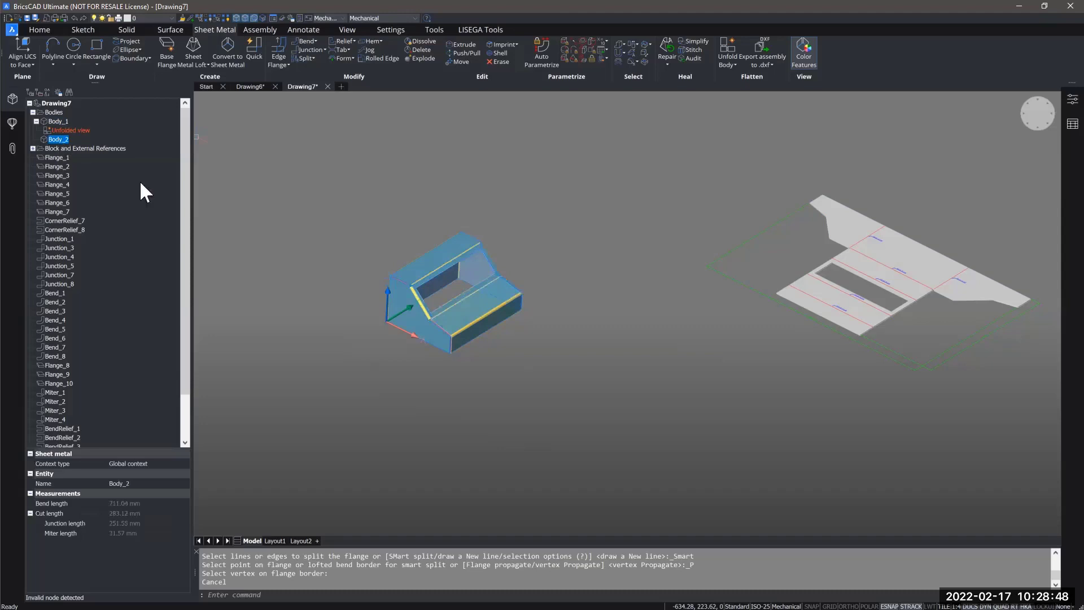
scroll(421, 306, up, 5)
middle_drag(421, 306, 437, 415)
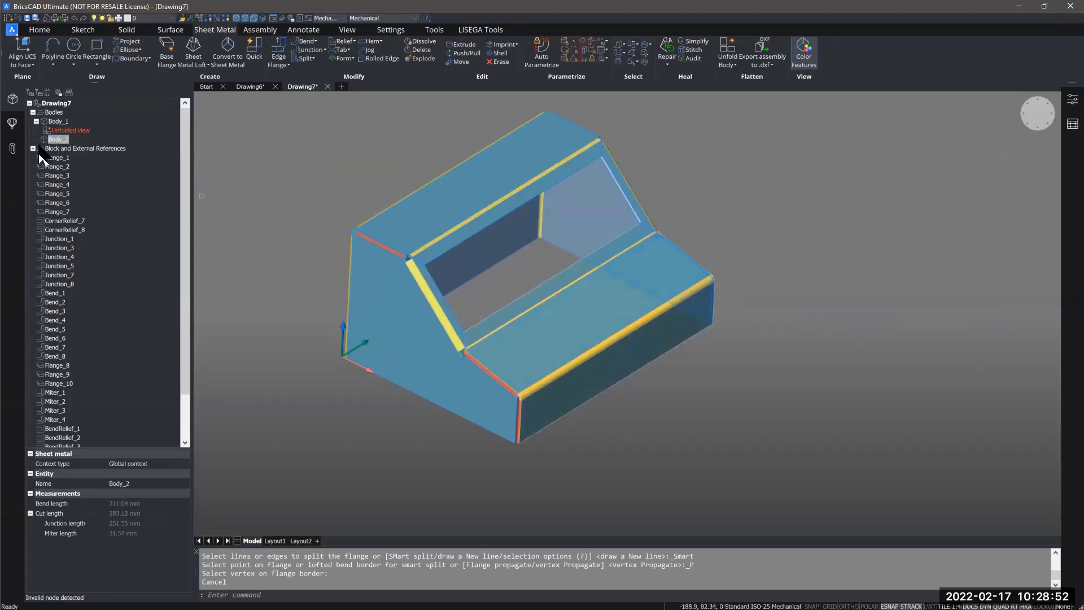
click(52, 123)
middle_drag(293, 303, 308, 308)
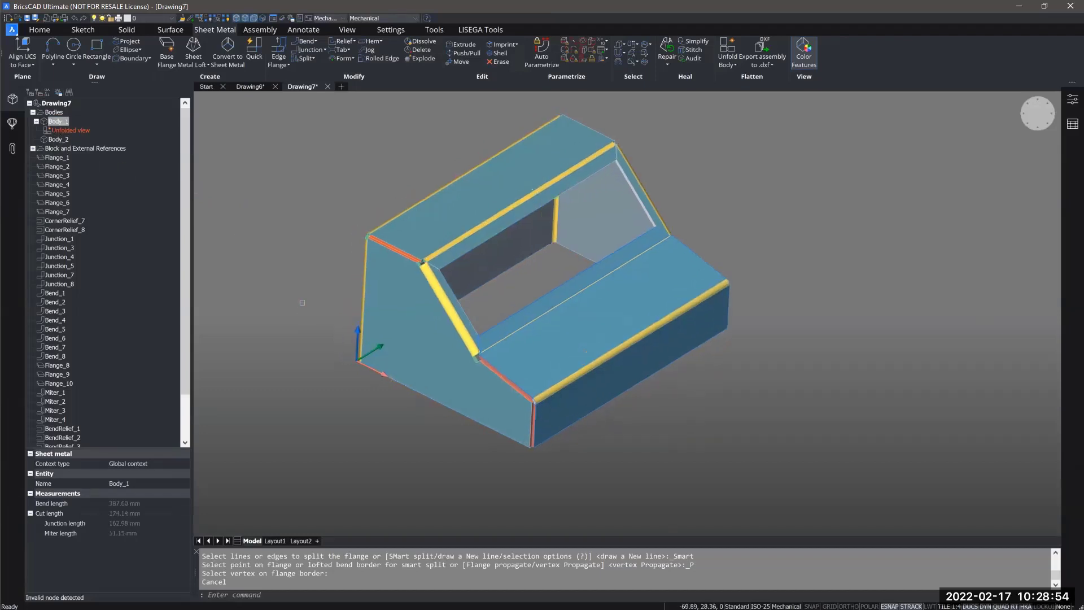
key(Escape)
key(Escape)
Unfold the upper body starting from the housing's top flange, place it beside the earlier flat pattern and keep the result
click(729, 48)
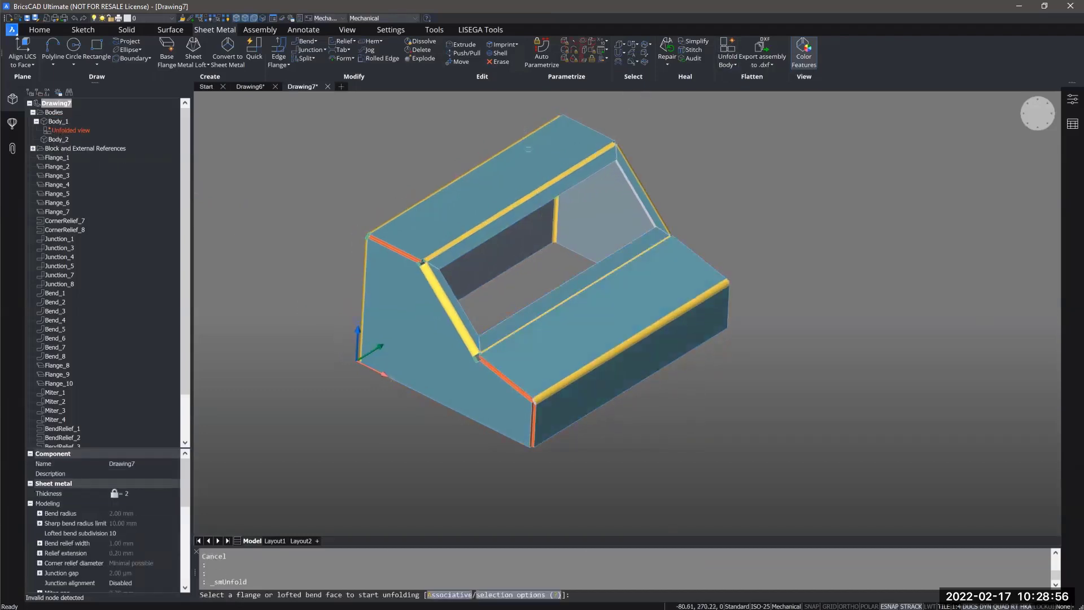
click(509, 182)
scroll(429, 218, down, 3)
shift+middle_drag(471, 234, 744, 365)
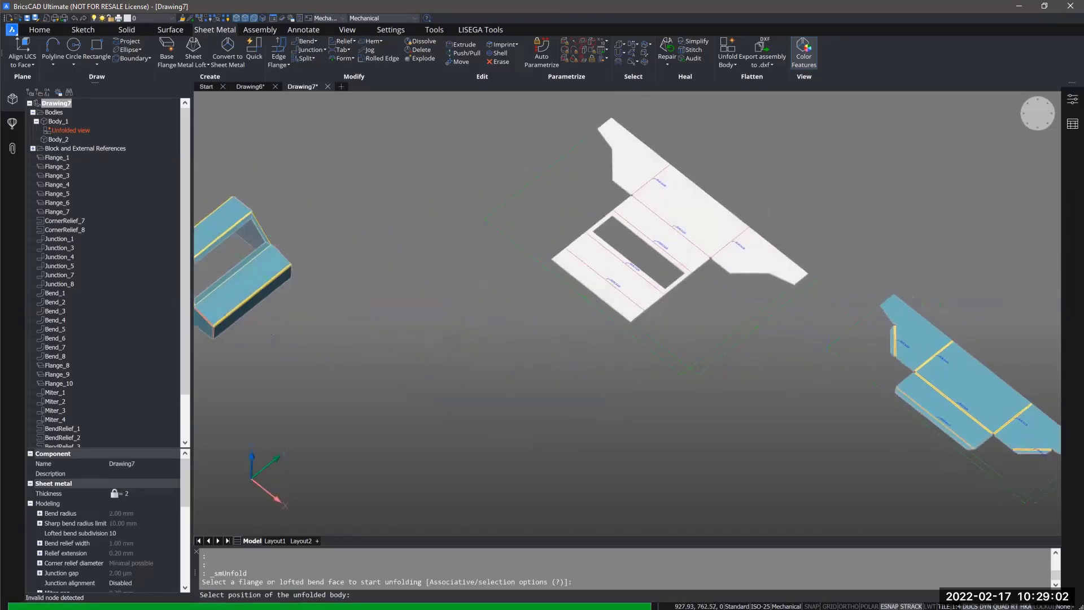
click(761, 345)
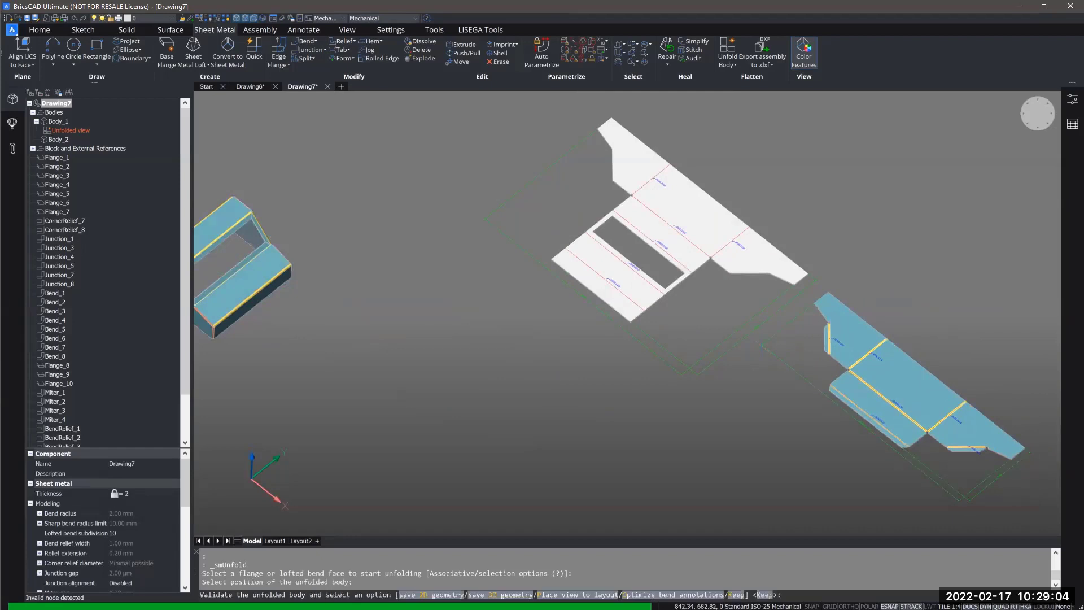
key(Return)
Unfold the front body from its lower sloped flange, position it directly against the upper body's flat pattern and keep it
key(Return)
shift+middle_drag(762, 345, 408, 260)
click(342, 272)
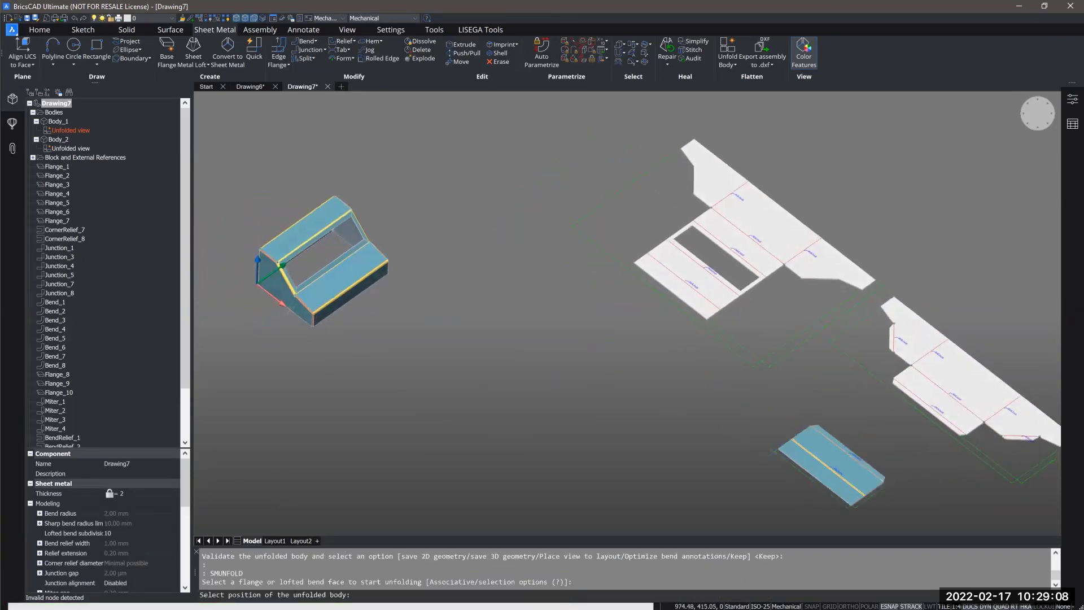
middle_drag(785, 450, 715, 435)
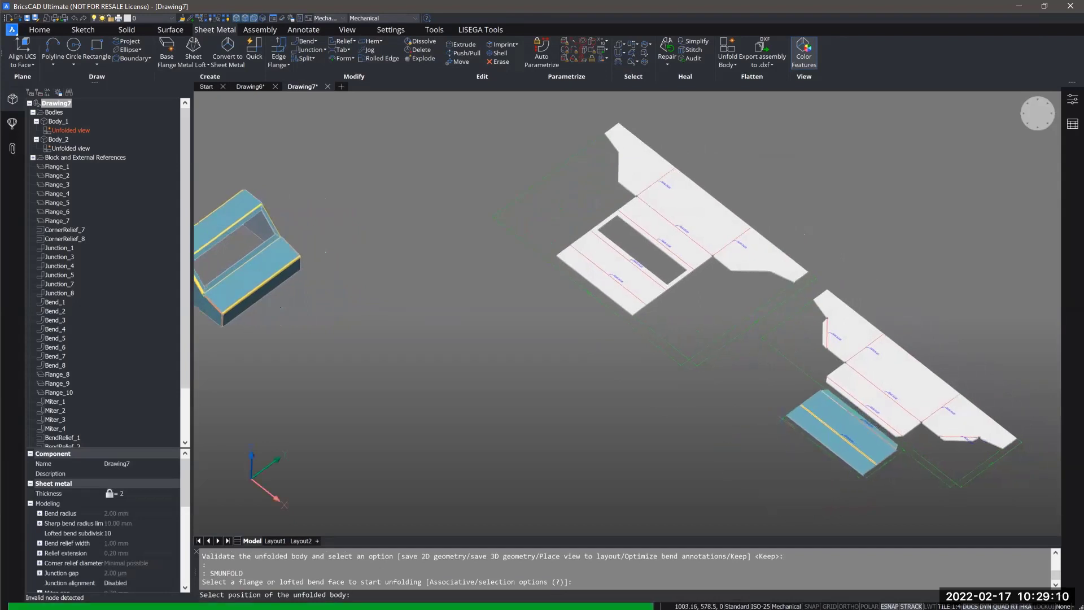
click(779, 414)
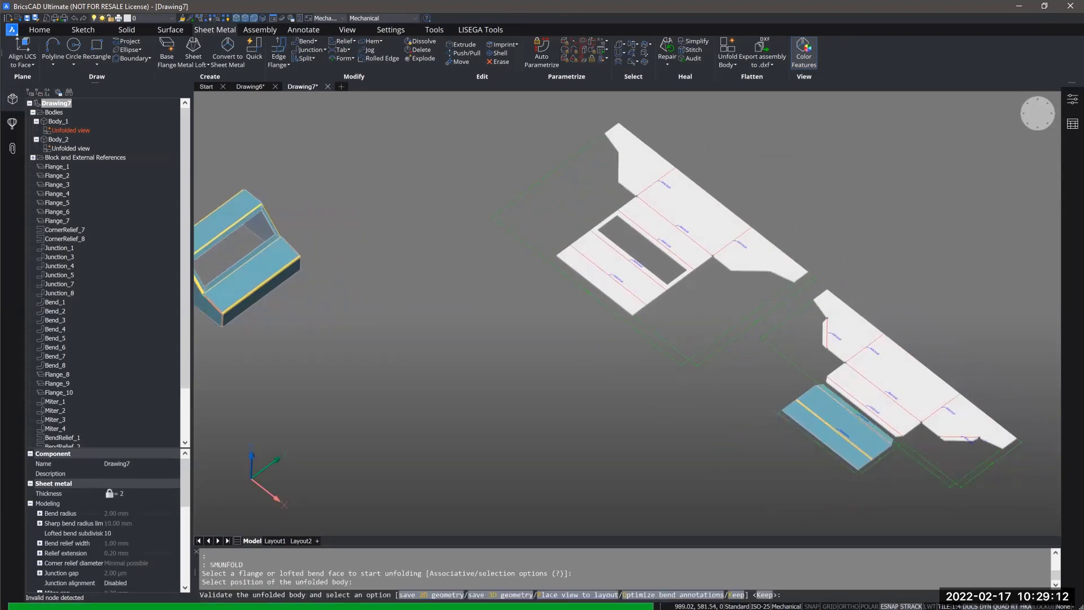
key(Return)
Compare the original one-piece flat pattern with the two new split flat patterns, including their bend lines and overall extents
shift+middle_drag(747, 416, 751, 414)
shift+middle_drag(630, 349, 700, 410)
scroll(619, 289, up, 4)
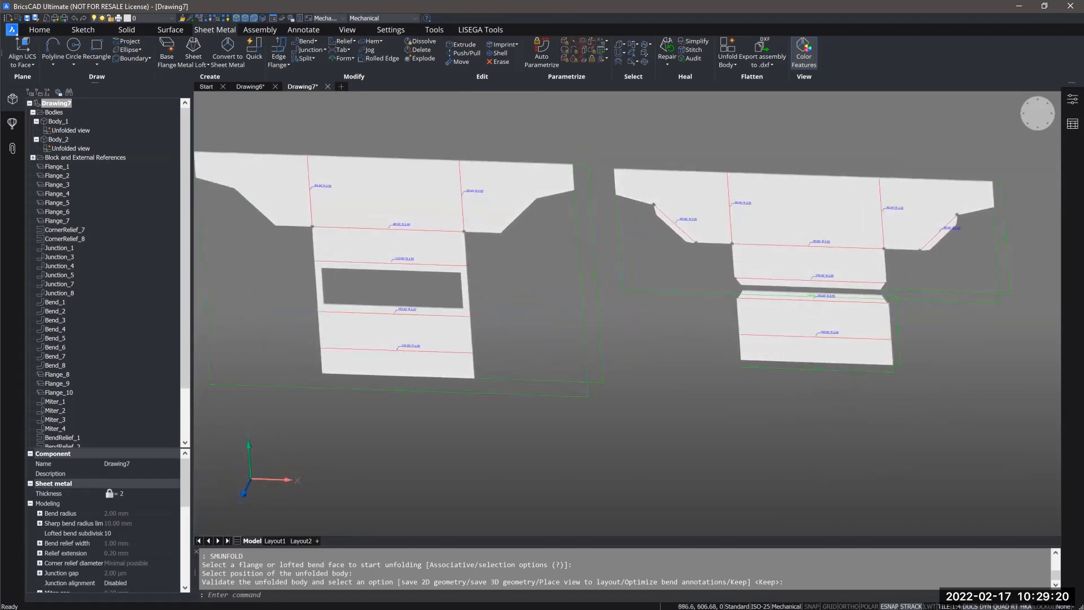
shift+middle_drag(700, 220, 723, 203)
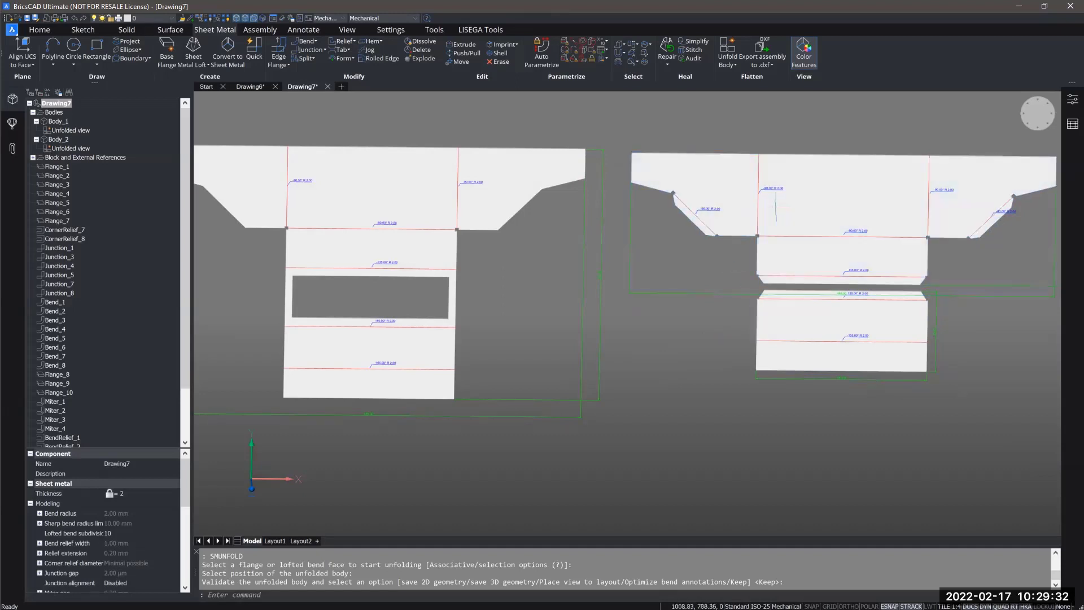
scroll(745, 373, up, 2)
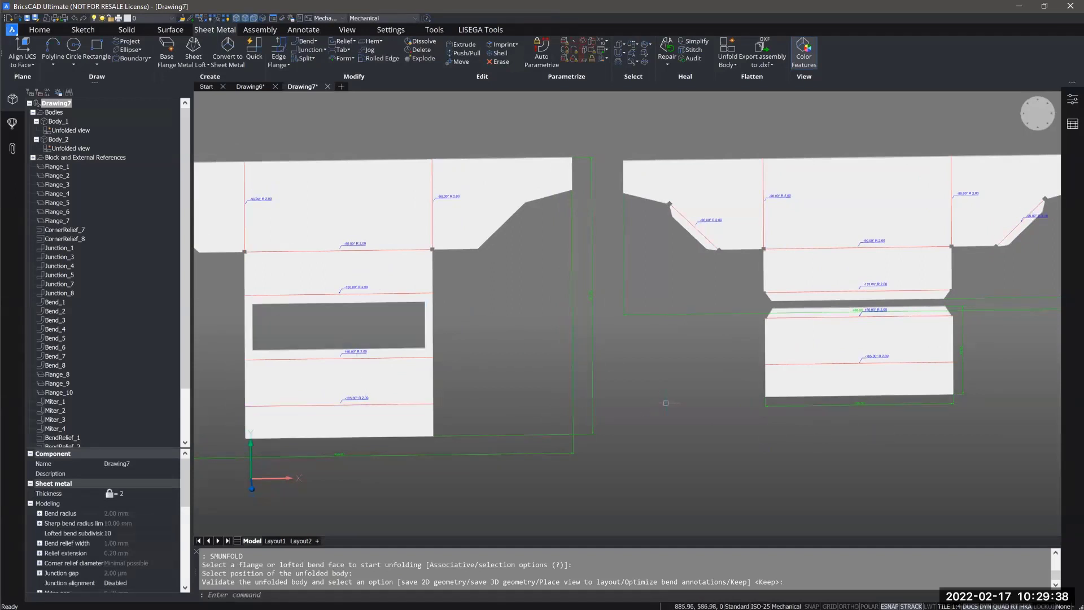
scroll(665, 402, down, 5)
shift+middle_drag(665, 403, 581, 345)
shift+middle_drag(689, 445, 661, 404)
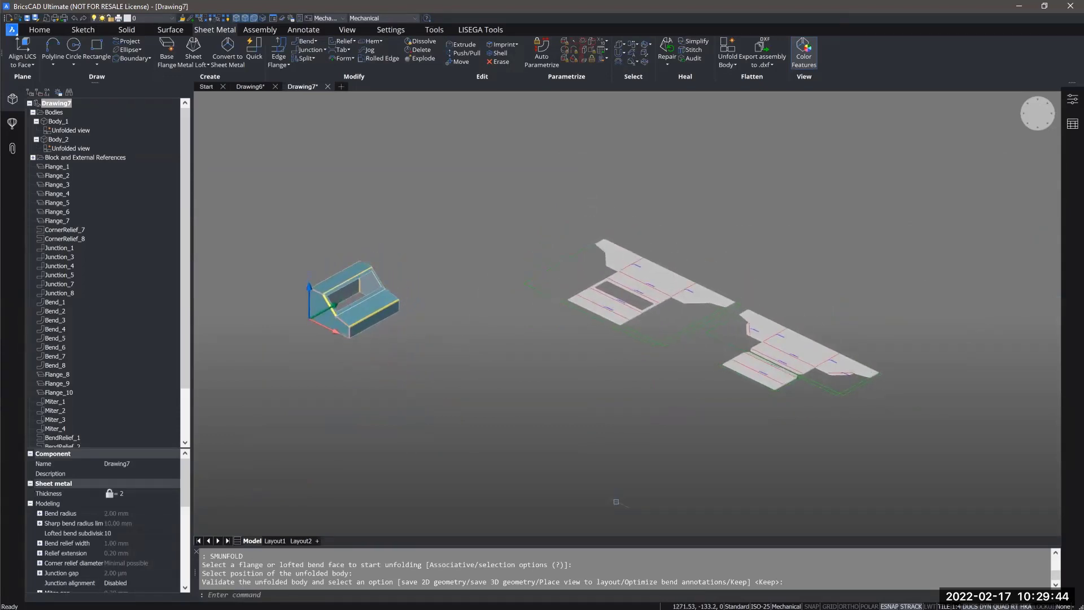